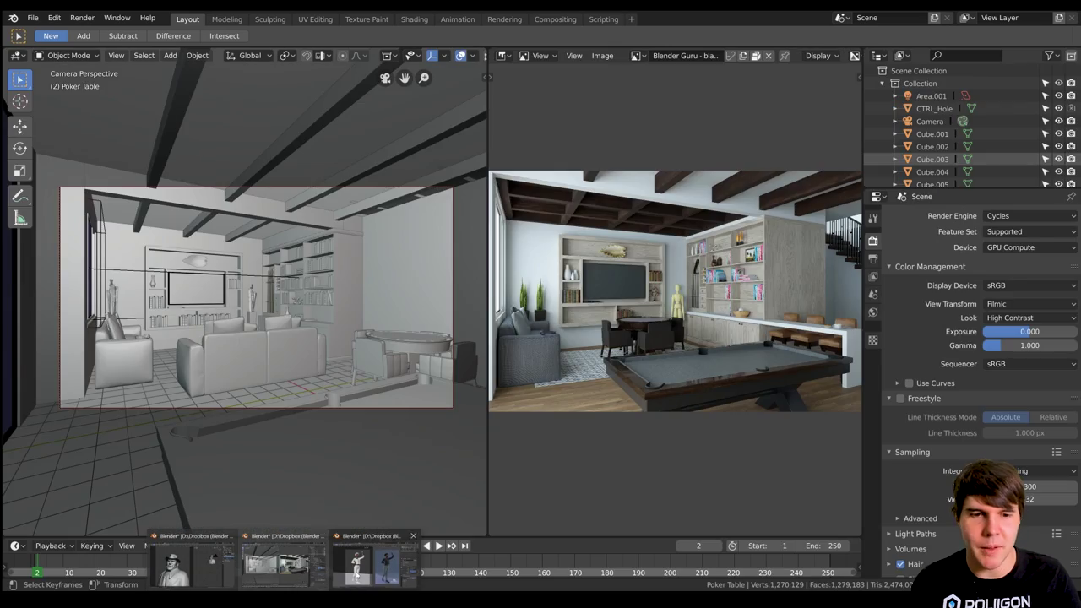
# Switch to the Blender window with the hat-wearing mafia bust and show its finished reference render in an Image Editor
pyautogui.moveTo(366, 574)
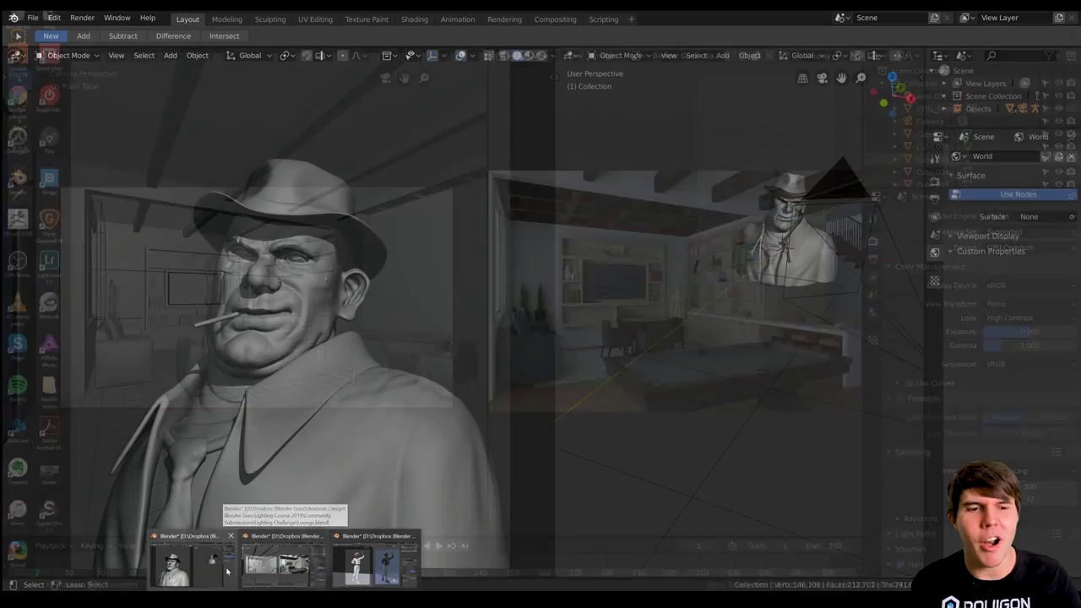
pyautogui.click(226, 571)
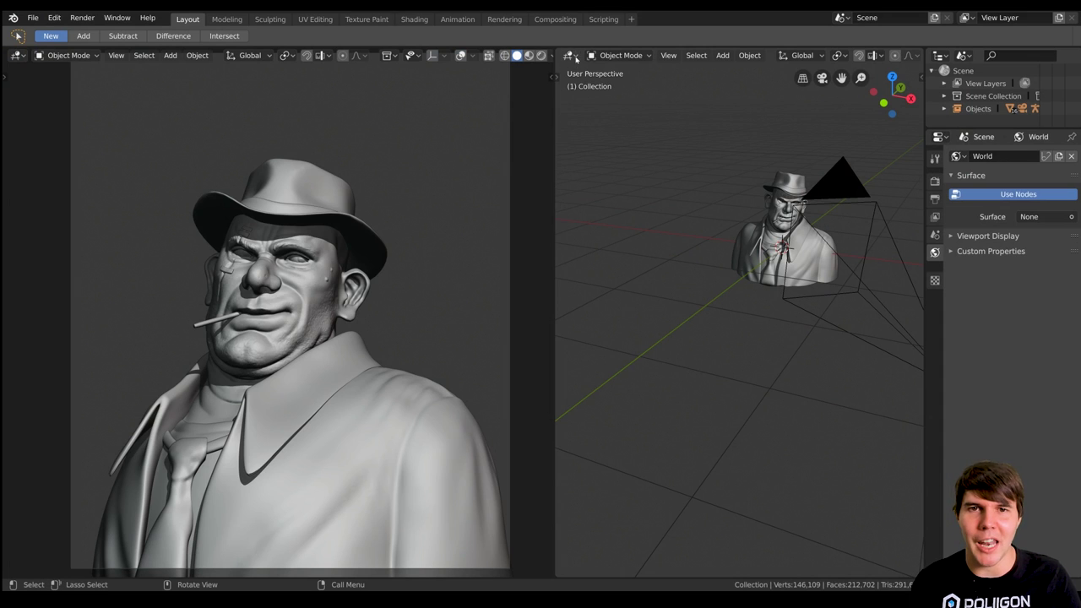
pyautogui.click(574, 56)
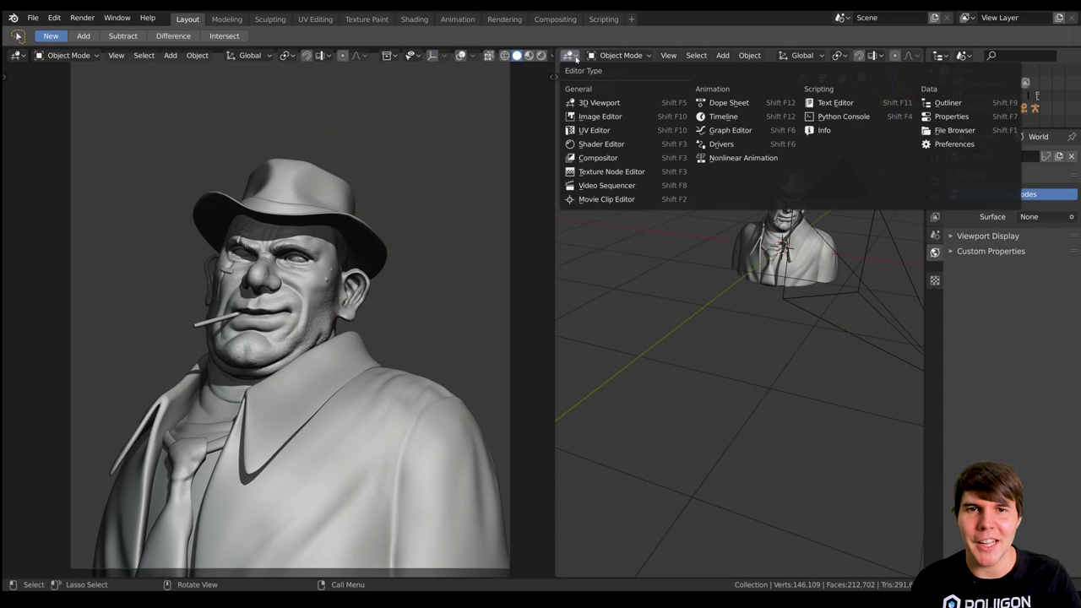
pyautogui.click(599, 116)
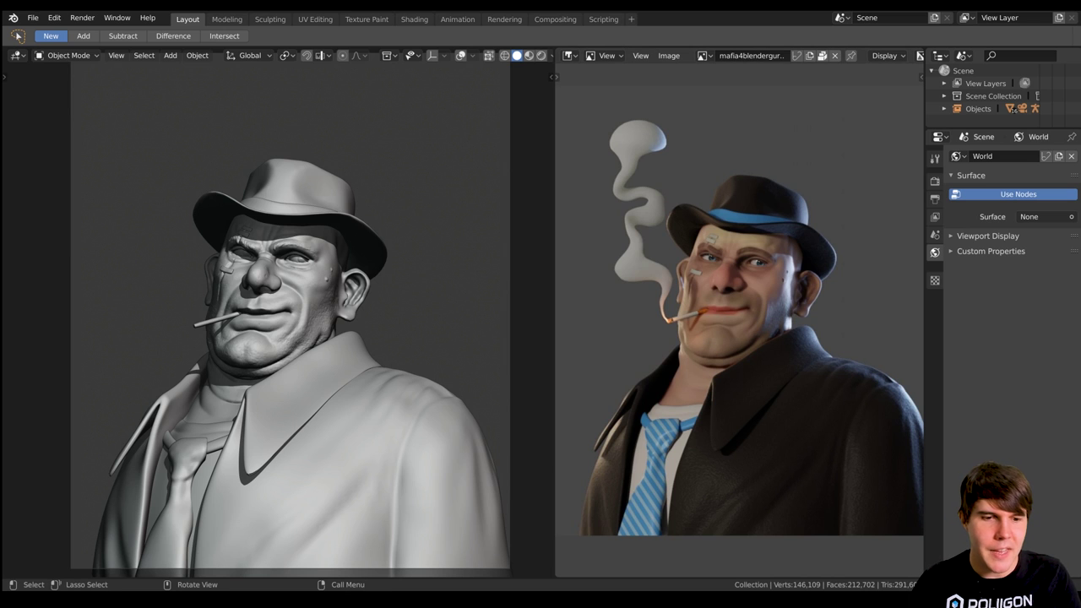
pyautogui.moveTo(284, 601)
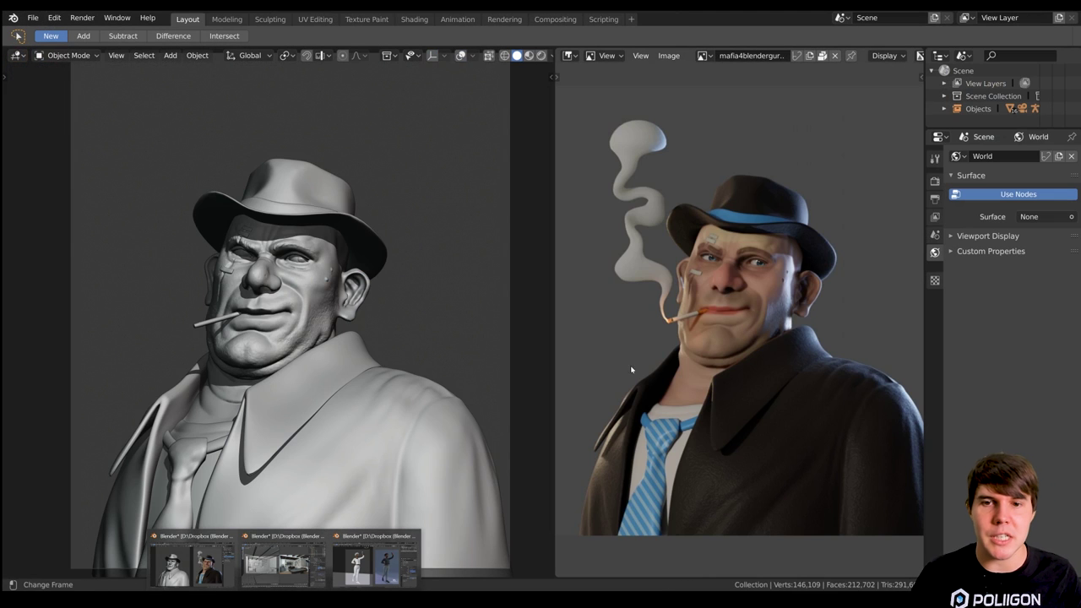
pyautogui.click(190, 562)
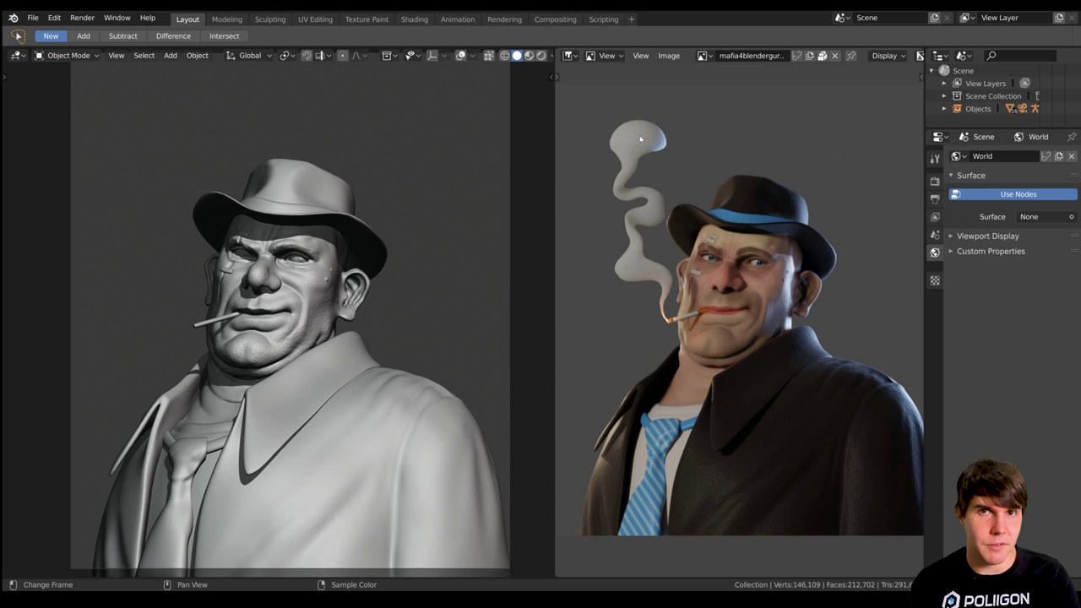
# Change the reference image area back to a 3D Viewport and frame the bust together with its camera
pyautogui.scroll(4, 312, 310)
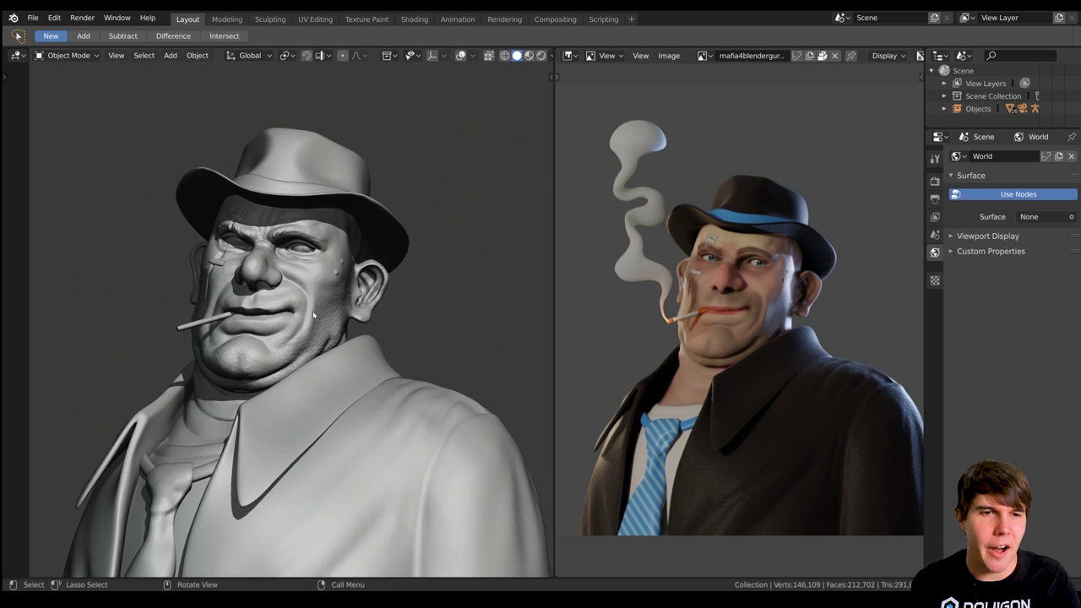
pyautogui.scroll(-4, 296, 255)
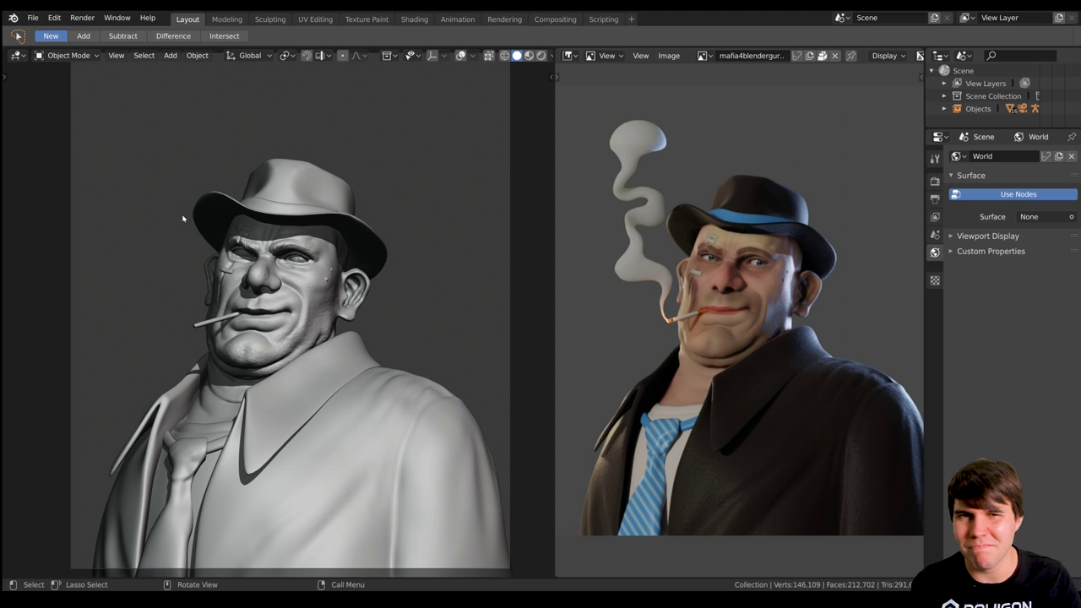
pyautogui.scroll(-3, 254, 192)
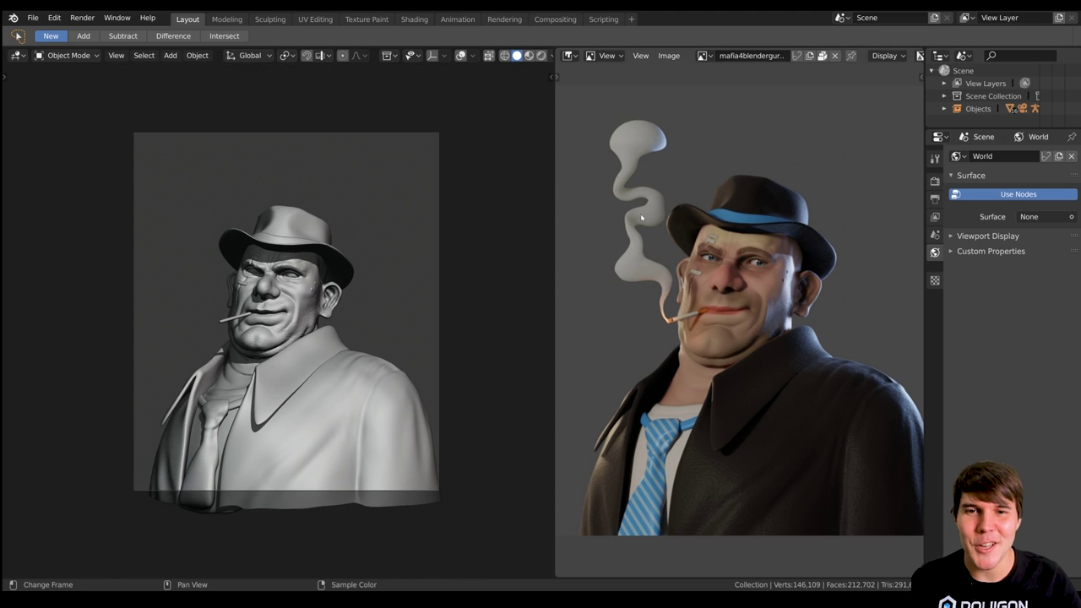
pyautogui.scroll(-3, 713, 337)
pyautogui.click(568, 55)
pyautogui.click(586, 103)
pyautogui.scroll(3, 831, 303)
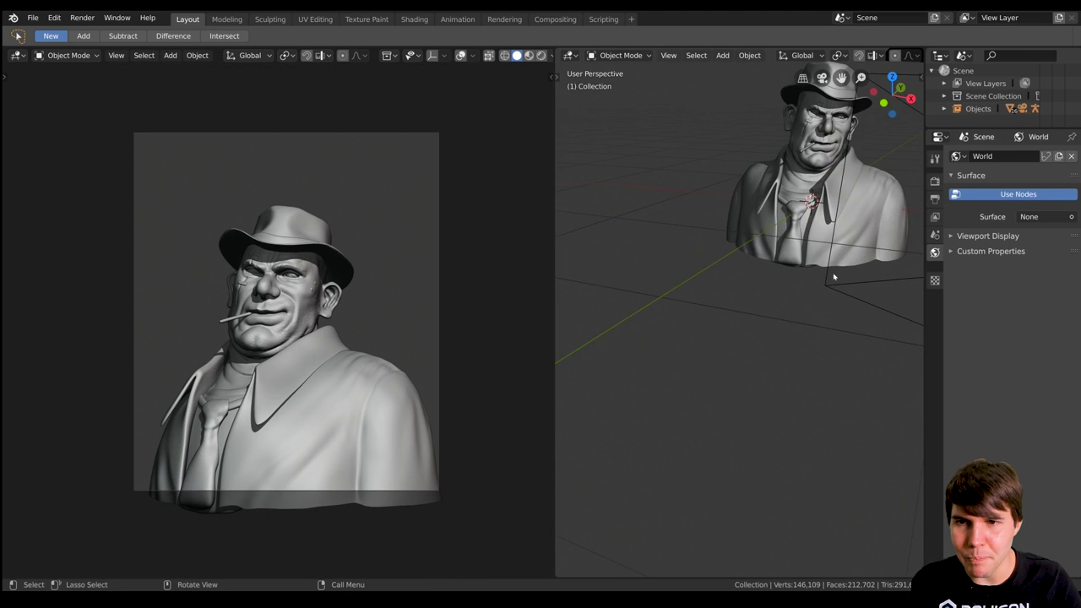
pyautogui.keyDown('shift'); pyautogui.moveTo(835, 275); pyautogui.dragTo(726, 430, button='middle'); pyautogui.keyUp('shift')
pyautogui.moveTo(727, 430); pyautogui.dragTo(681, 318, button='middle')
# Open the render settings and switch the camera view of the bust to rendered shading
pyautogui.click(935, 181)
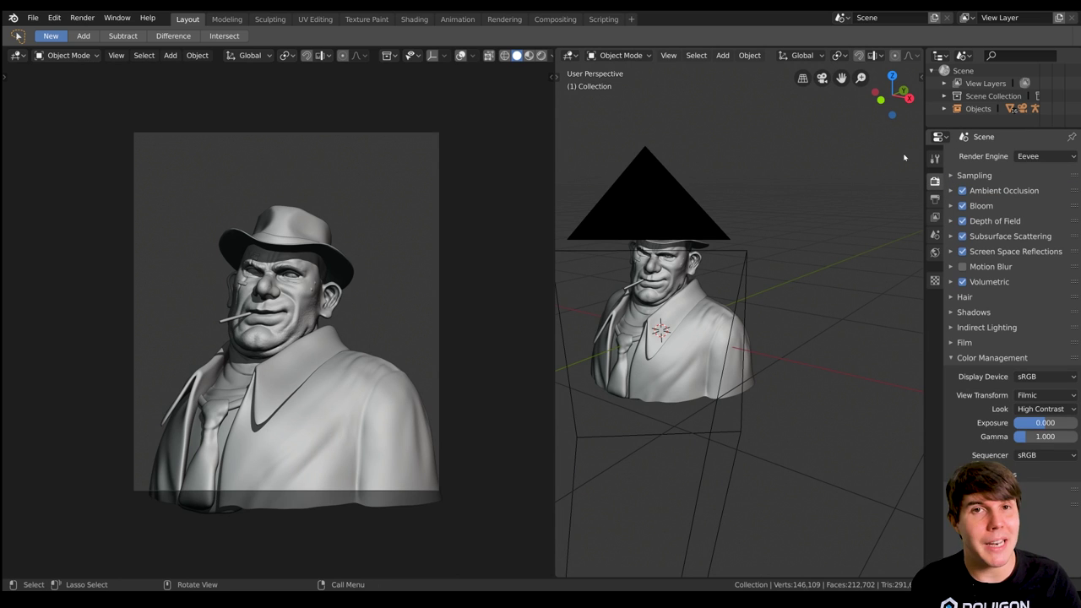
pyautogui.scroll(-3, 710, 320)
pyautogui.press('z')
pyautogui.click(354, 220)
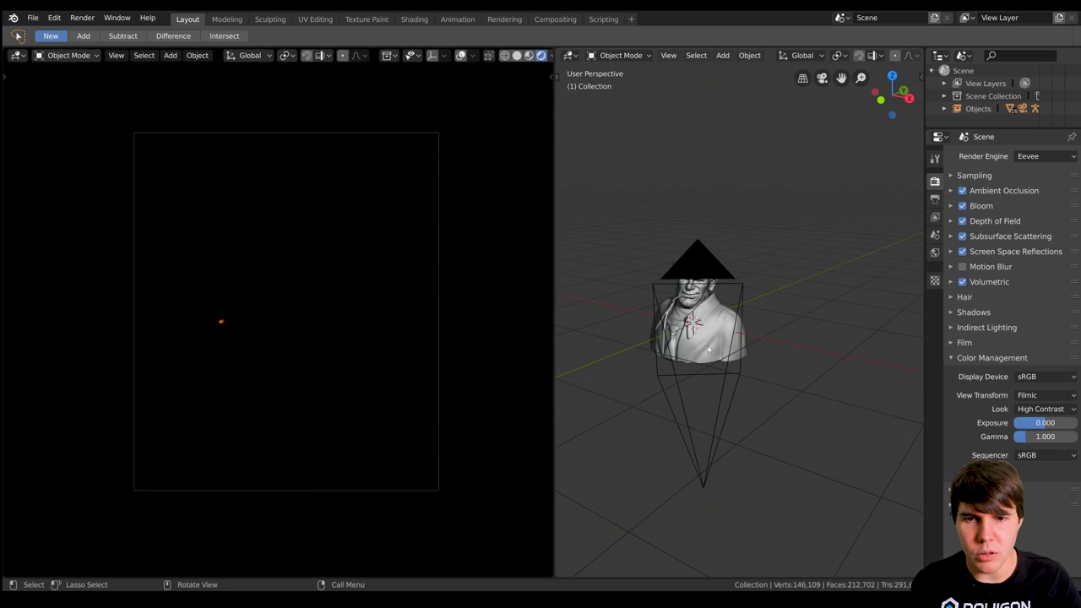
# Add a point light to the scene and place it above and behind the bust
pyautogui.hotkey('shift', 'a')
pyautogui.click(804, 348)
pyautogui.scroll(-2, 798, 355)
pyautogui.moveTo(808, 353); pyautogui.dragTo(789, 355, button='middle')
pyautogui.scroll(-2, 789, 354)
pyautogui.press('g')
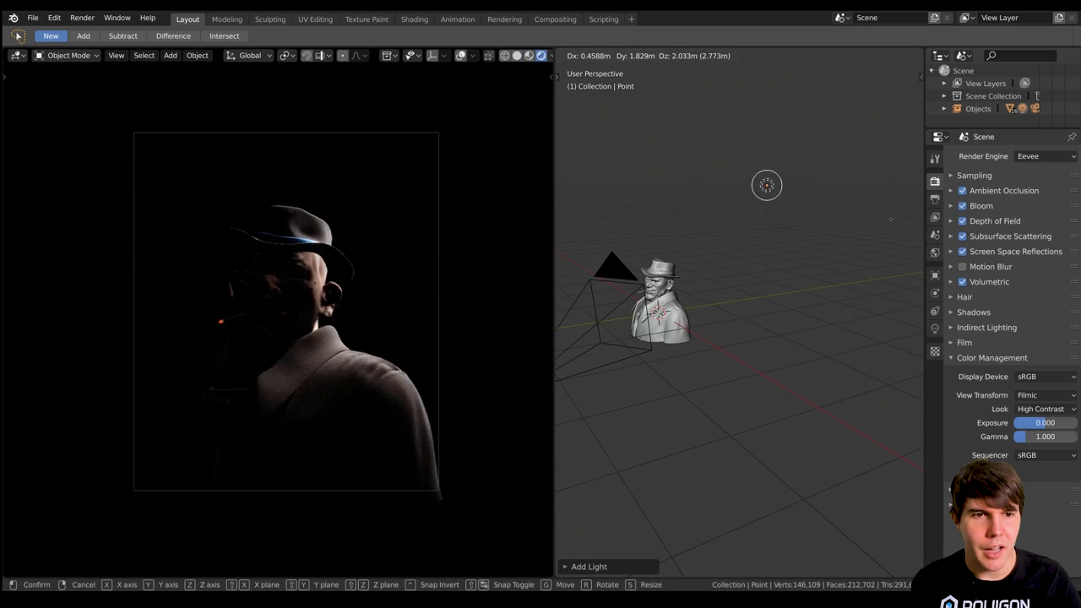
pyautogui.click(875, 243)
# Move the point light along the Y axis to above the front of the bust so it lights the face
pyautogui.moveTo(875, 242); pyautogui.dragTo(779, 275, button='middle')
pyautogui.press('g')
pyautogui.press('y')
pyautogui.click(682, 335)
pyautogui.moveTo(682, 335); pyautogui.dragTo(817, 282, button='middle')
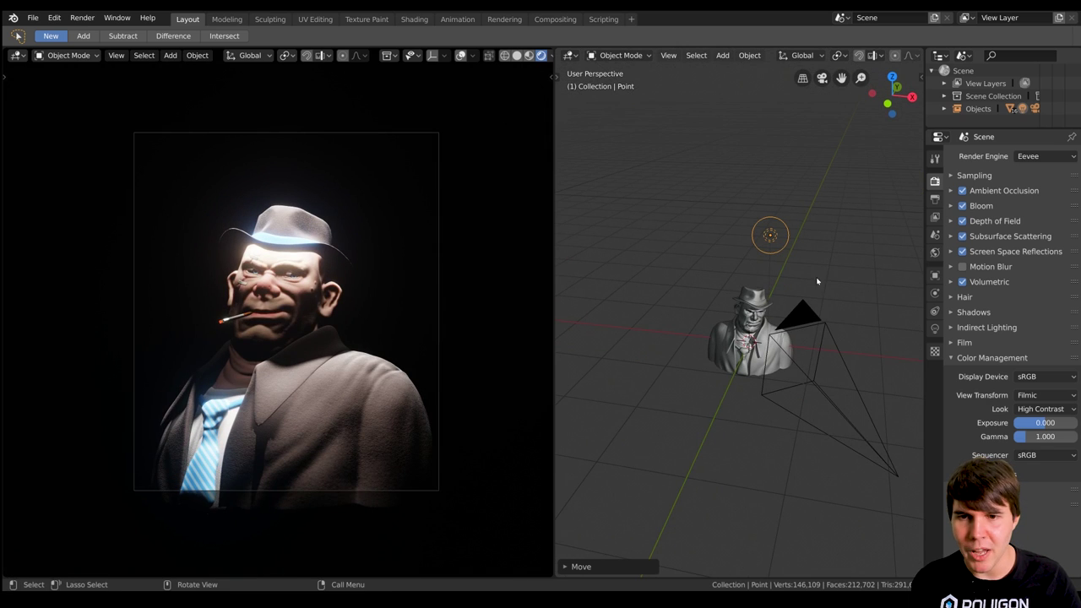
# Enable contact shadows on the point light and set their distance to 3.3 m
pyautogui.click(934, 329)
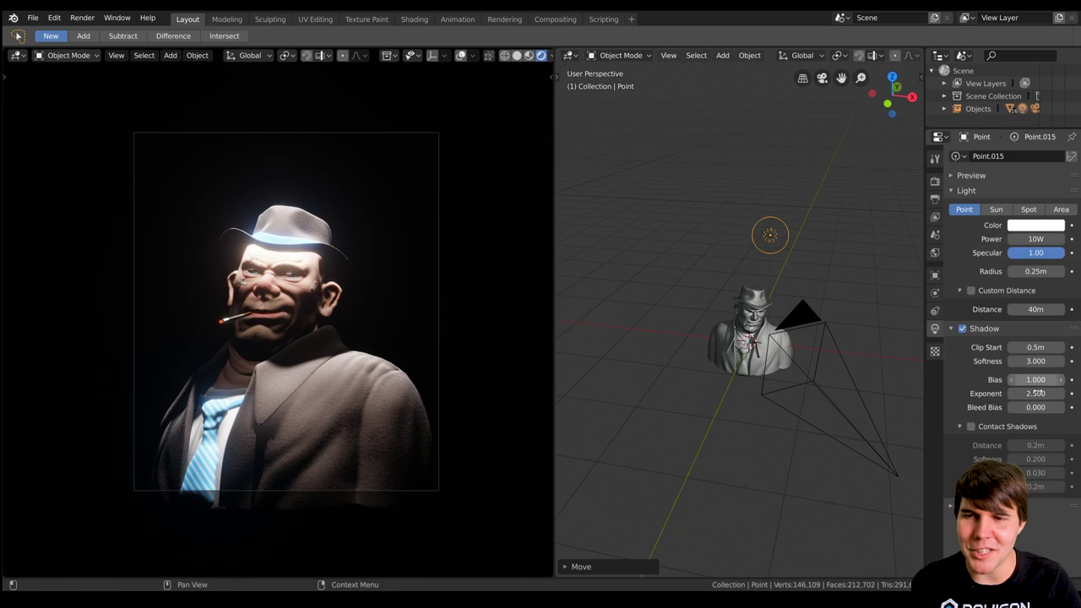
pyautogui.click(971, 426)
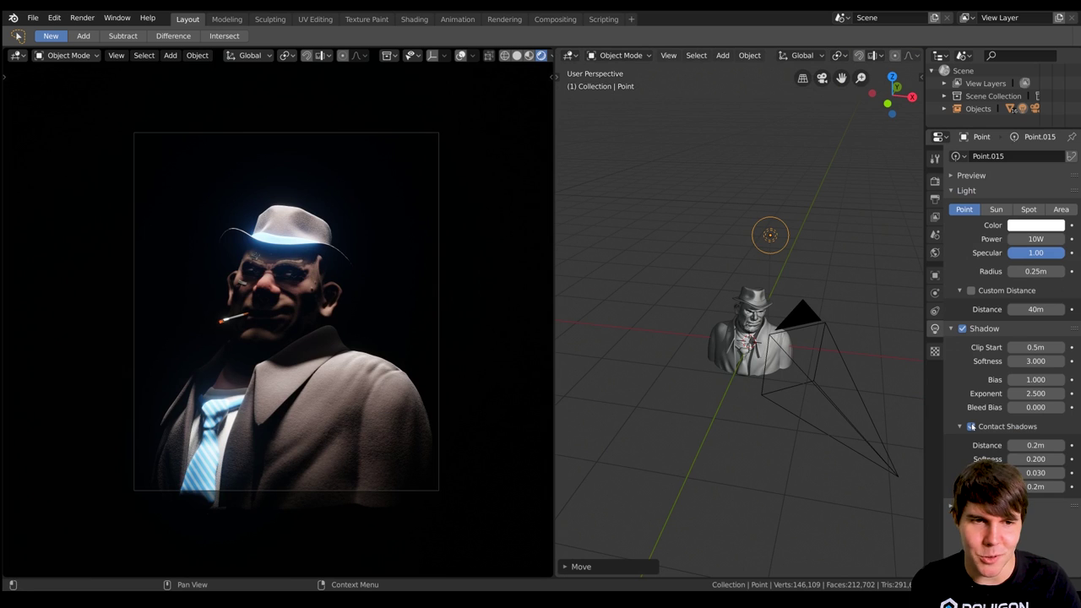
pyautogui.moveTo(1035, 446); pyautogui.dragTo(1062, 446)
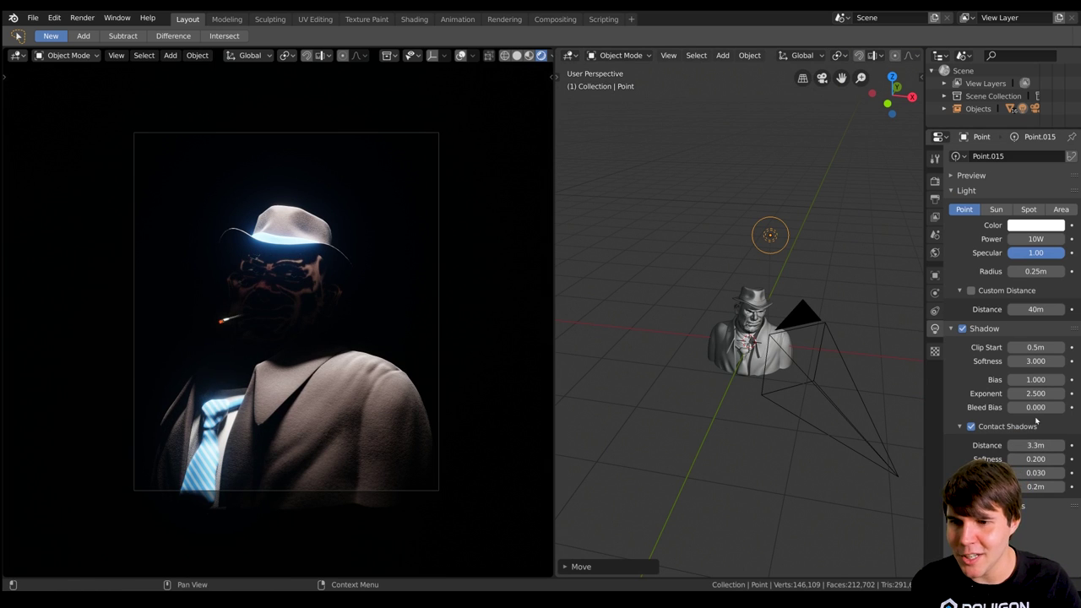
# Set the point light's shadow softness to 6.6 and its contact shadow softness to 0
pyautogui.moveTo(1035, 360); pyautogui.dragTo(1065, 361)
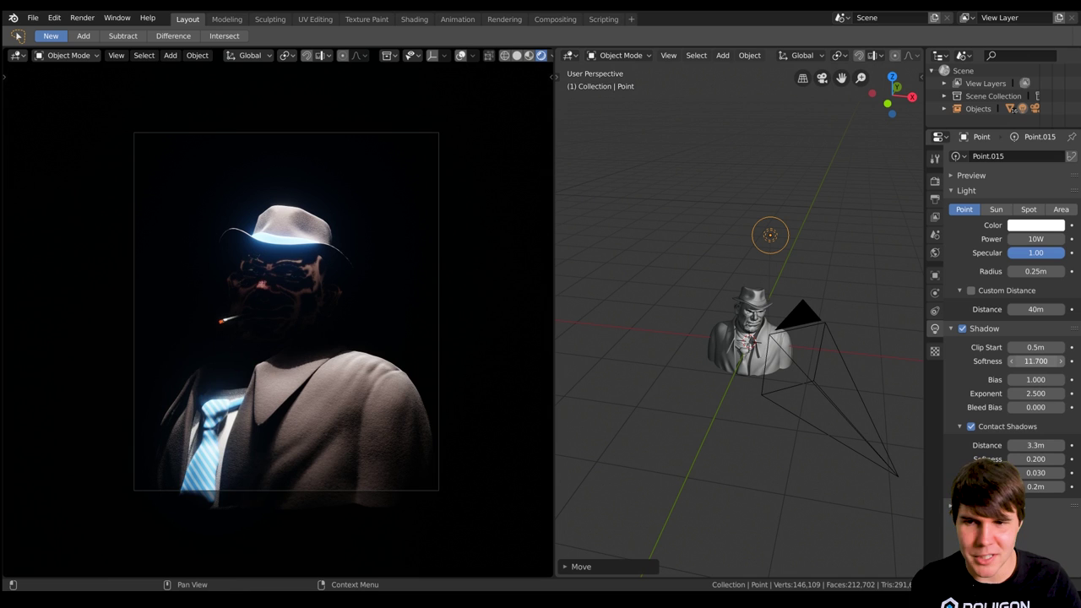
pyautogui.moveTo(1035, 361); pyautogui.dragTo(1010, 360)
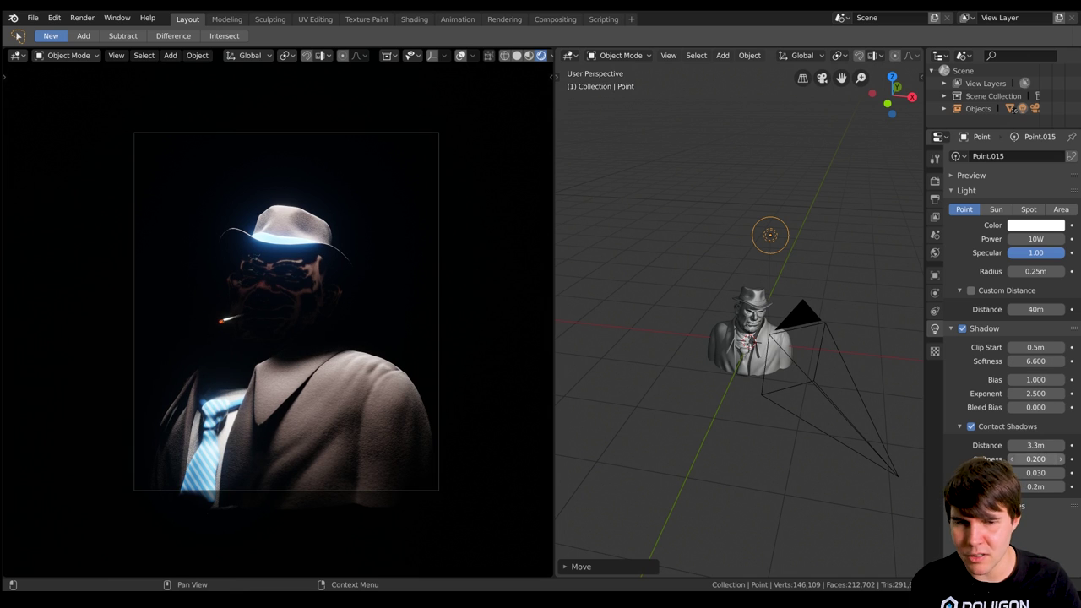
pyautogui.moveTo(1035, 458); pyautogui.dragTo(1011, 458)
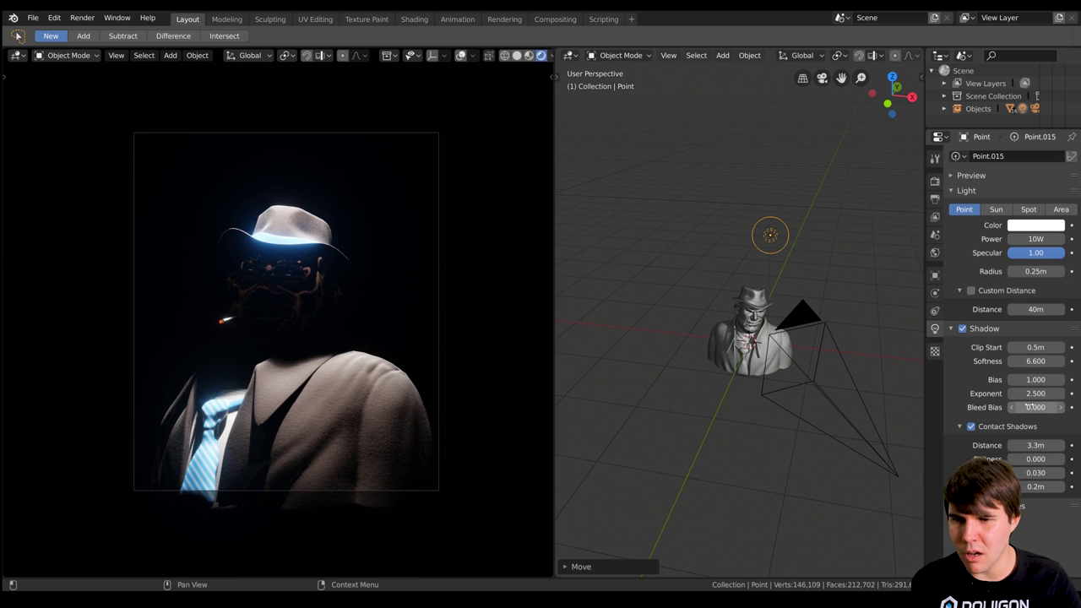
# Nudge the point light above the hat and set its shadow bleed bias to 0.5
pyautogui.press('g')
pyautogui.click(249, 275)
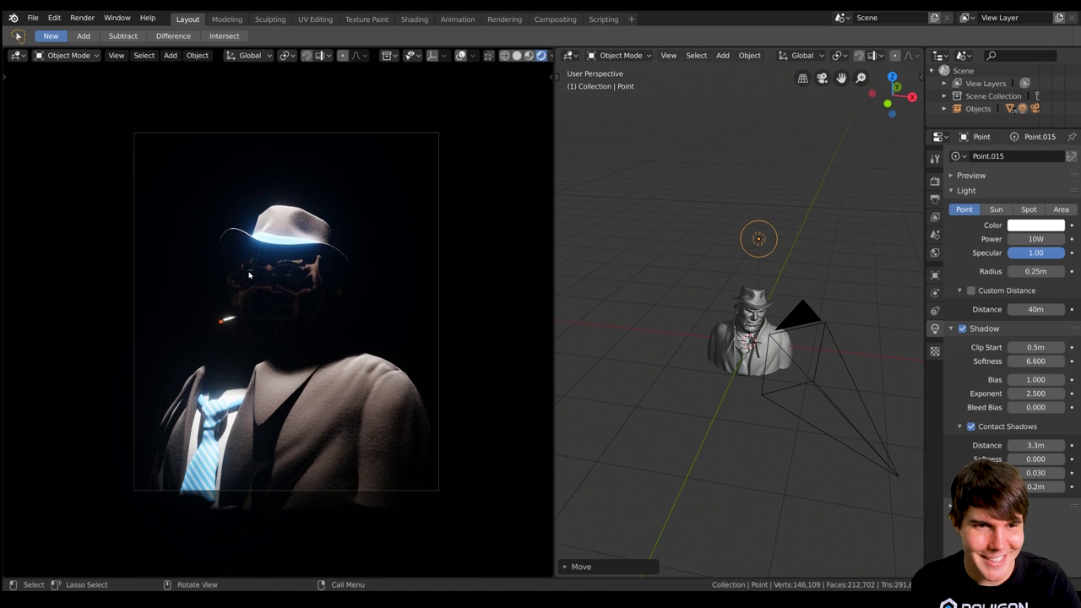
pyautogui.scroll(5, 249, 275)
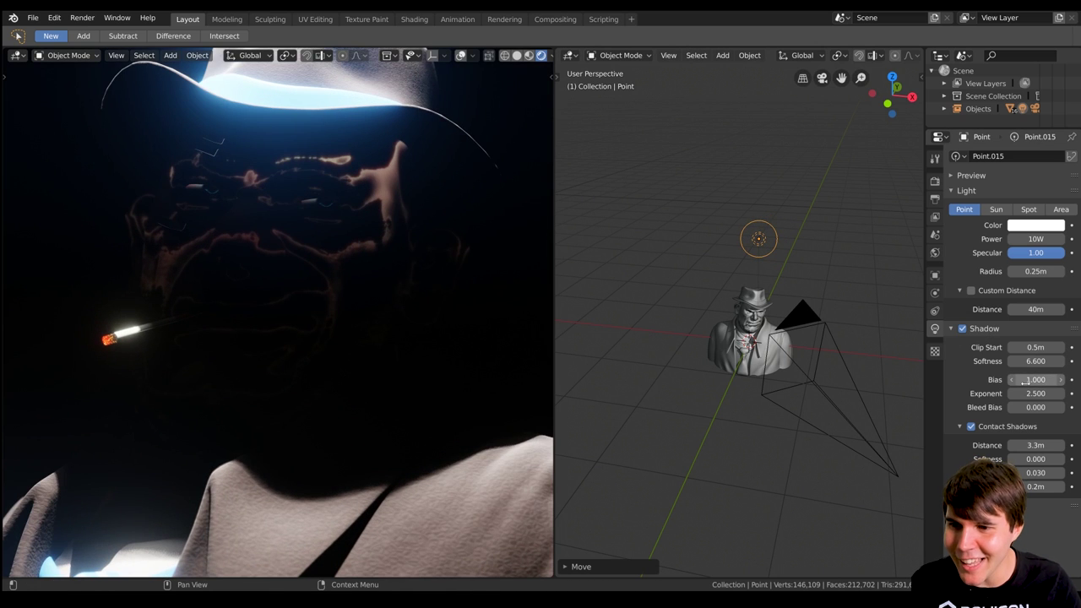
pyautogui.moveTo(1023, 406)
pyautogui.mouseDown()
pyautogui.moveTo(1068, 406)
pyautogui.moveTo(1020, 406)
pyautogui.moveTo(1062, 407)
pyautogui.moveTo(1023, 407)
pyautogui.moveTo(1062, 407)
pyautogui.moveTo(1043, 407)
pyautogui.mouseUp()
pyautogui.scroll(-5, 478, 268)
pyautogui.scroll(-1, 779, 327)
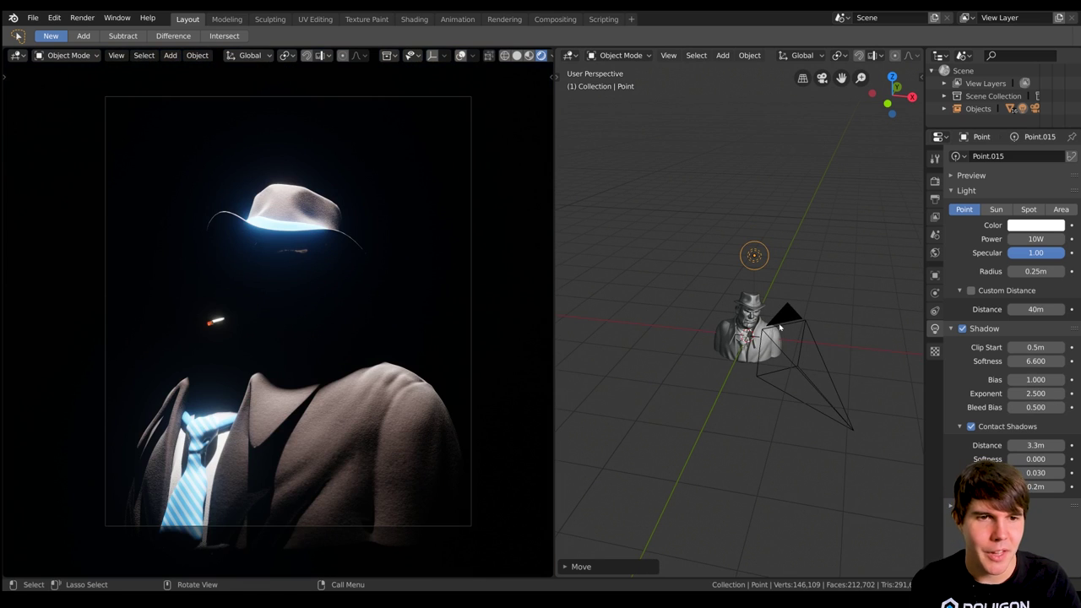
# Move the point light to the cigarette side of the bust, adjusting it along the Y axis to light the face sideways
pyautogui.moveTo(786, 312); pyautogui.dragTo(731, 311, button='middle')
pyautogui.press('g')
pyautogui.click(715, 313)
pyautogui.press('g')
pyautogui.press('y')
pyautogui.click(641, 324)
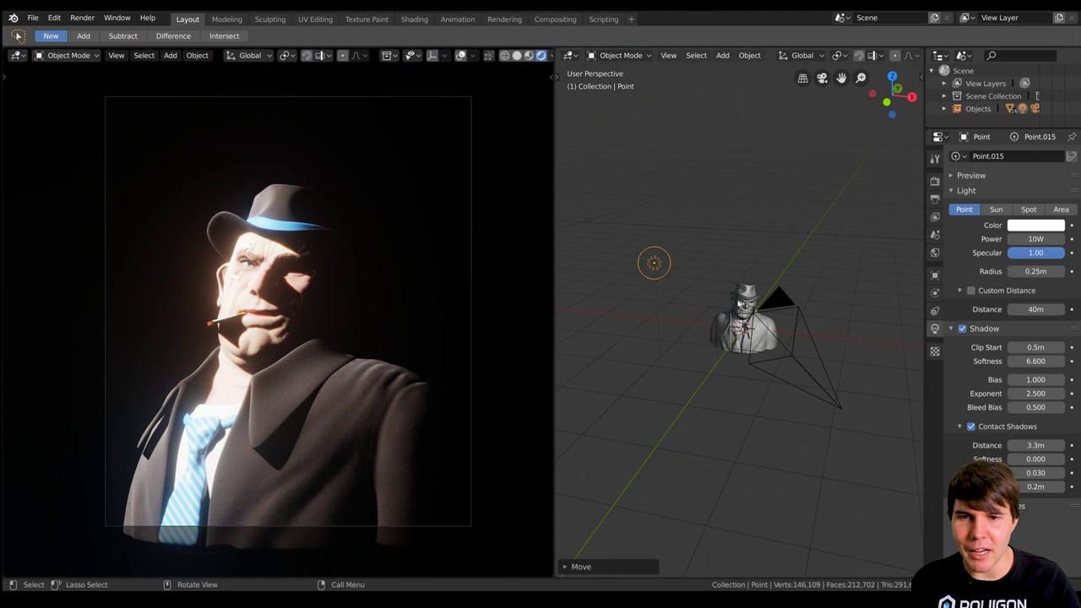
# Examine the point light's position and distance relative to the bust and the camera
pyautogui.scroll(-3, 722, 300)
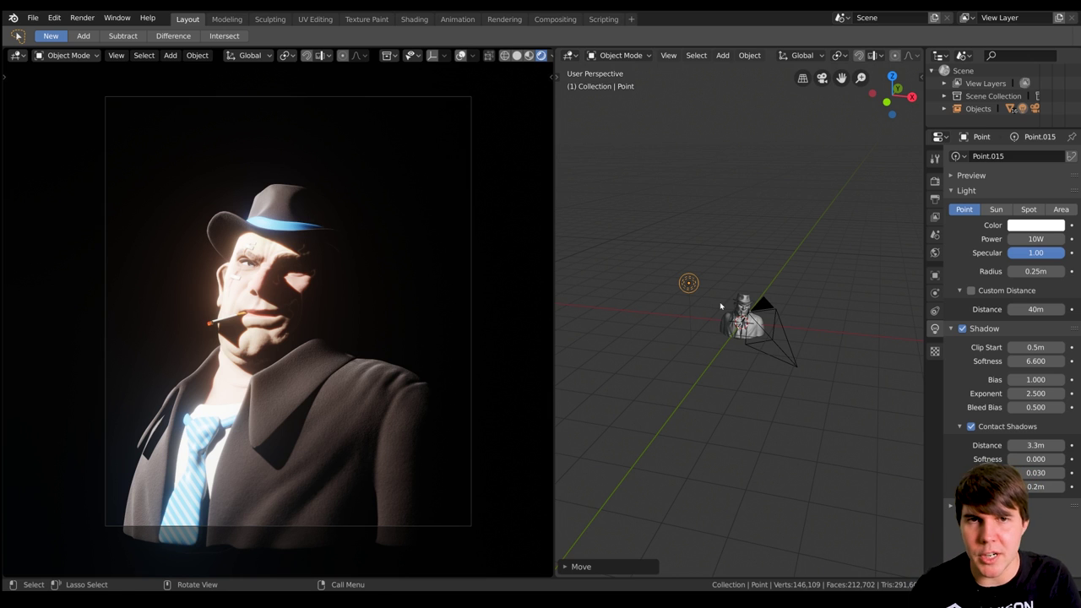
pyautogui.scroll(5, 740, 319)
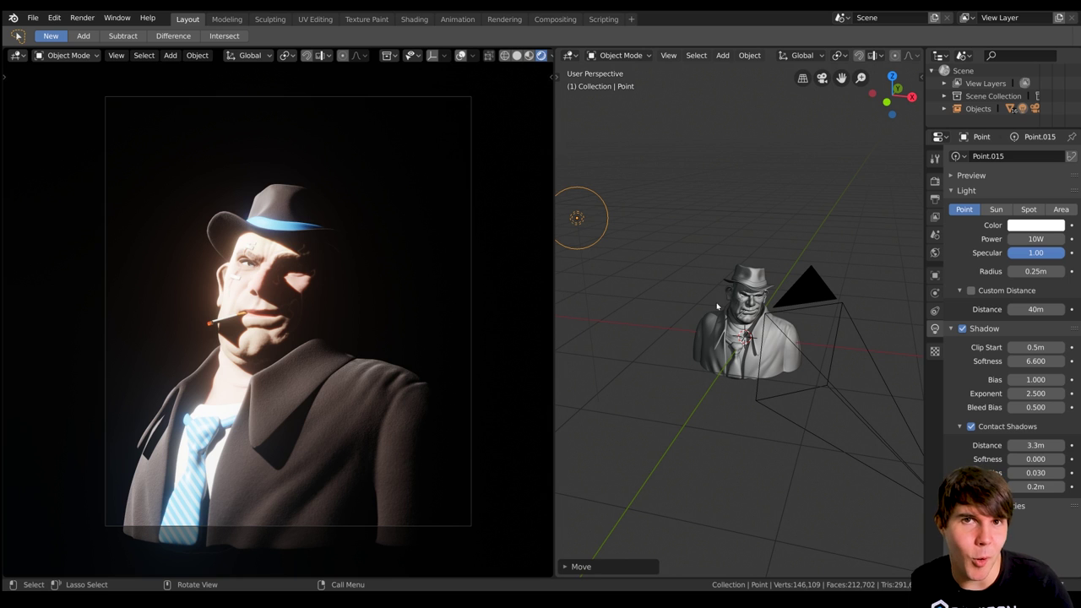
pyautogui.scroll(-5, 803, 281)
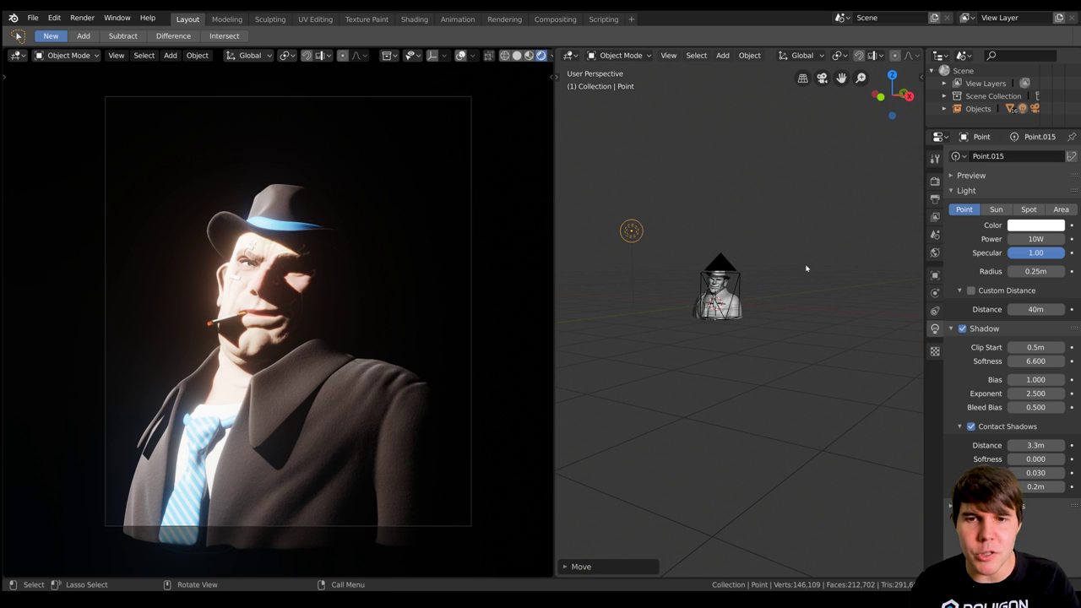
pyautogui.scroll(-3, 806, 268)
pyautogui.keyDown('shift'); pyautogui.moveTo(766, 272); pyautogui.dragTo(808, 280, button='middle'); pyautogui.keyUp('shift')
pyautogui.scroll(2, 807, 280)
pyautogui.scroll(2, 808, 280)
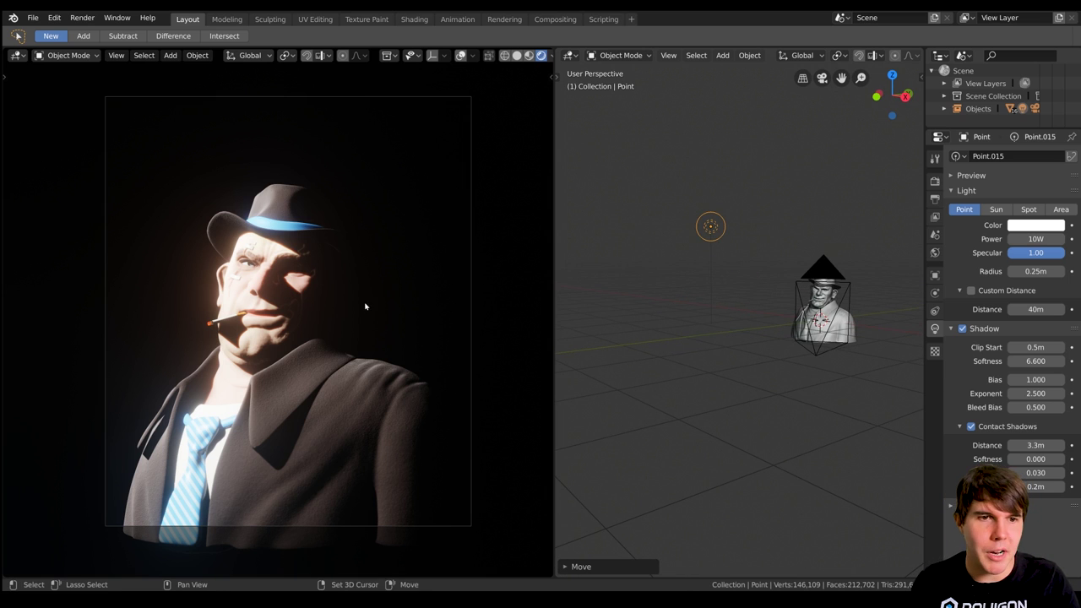
pyautogui.keyDown('shift'); pyautogui.moveTo(779, 289); pyautogui.dragTo(744, 290, button='middle'); pyautogui.keyUp('shift')
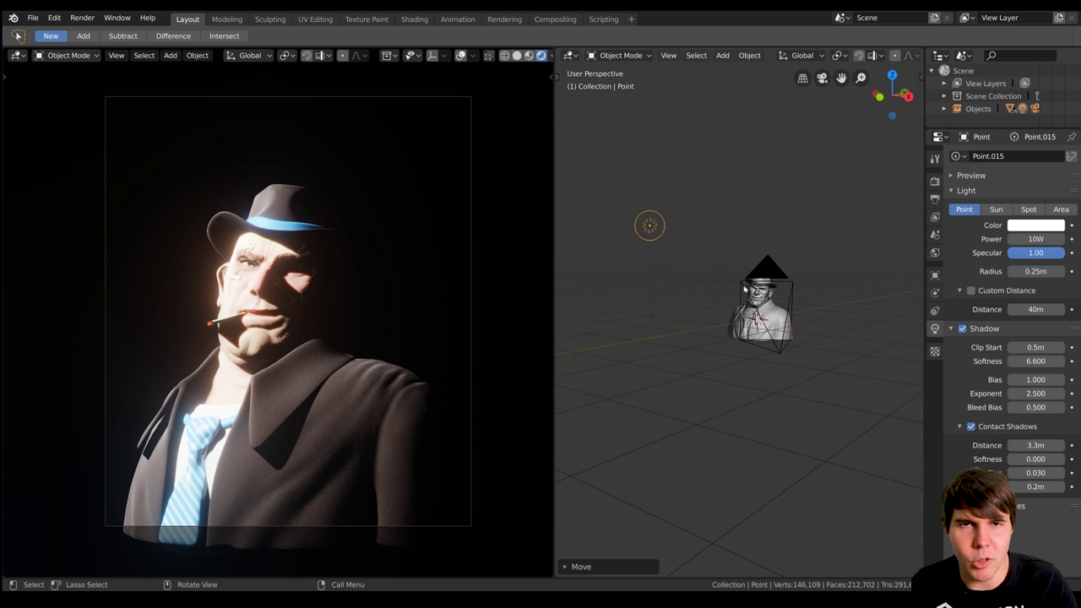
pyautogui.scroll(-1, 772, 295)
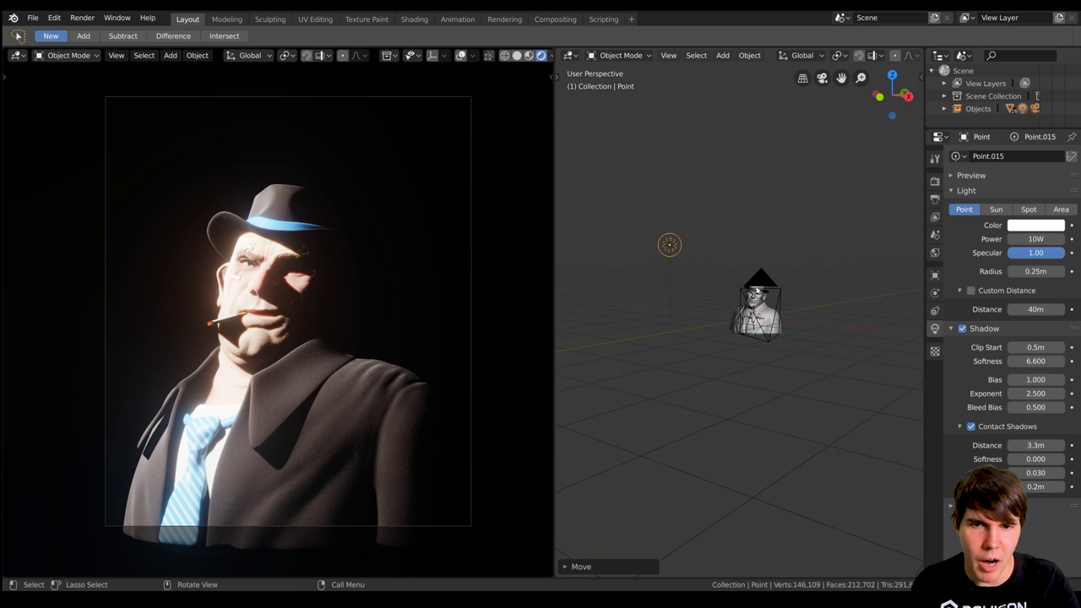
# Move the point light down to about head height and farther away from the bust
pyautogui.scroll(2, 770, 297)
pyautogui.press('g')
pyautogui.click(702, 375)
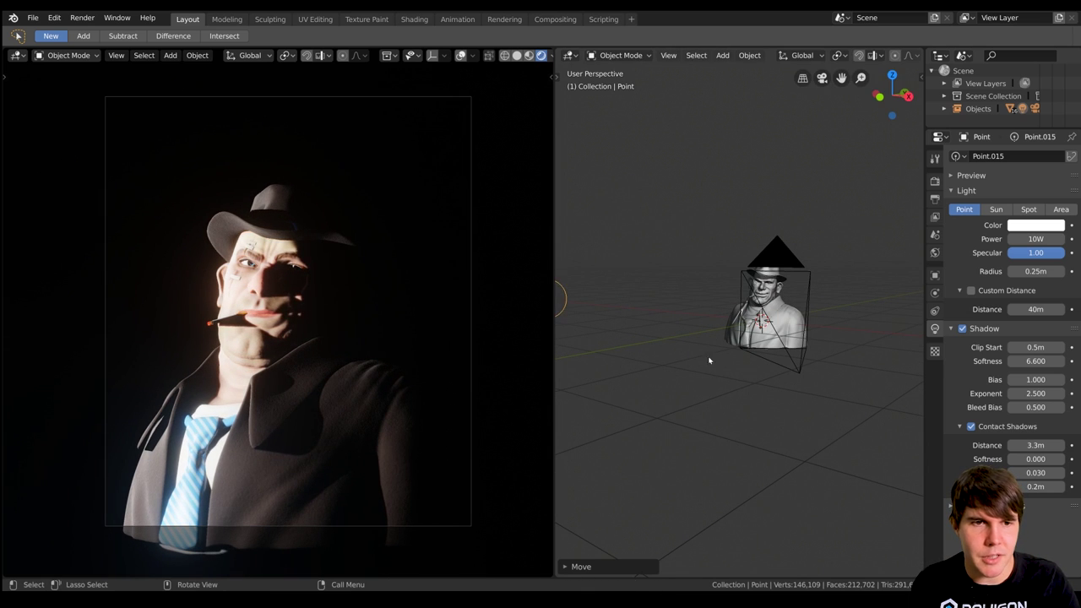
pyautogui.scroll(-4, 713, 346)
pyautogui.press('g')
pyautogui.click(716, 320)
# From the top view, move the point light farther out to the side and front of the bust
pyautogui.scroll(-3, 717, 320)
pyautogui.moveTo(726, 318); pyautogui.dragTo(727, 330, button='middle')
pyautogui.press('KP_7')
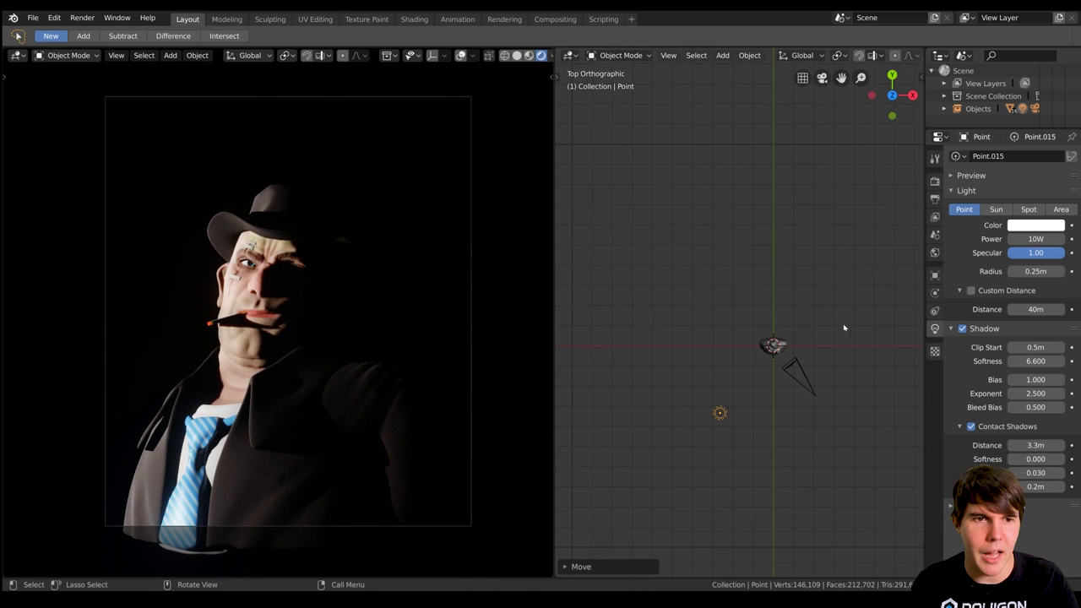
pyautogui.press('g')
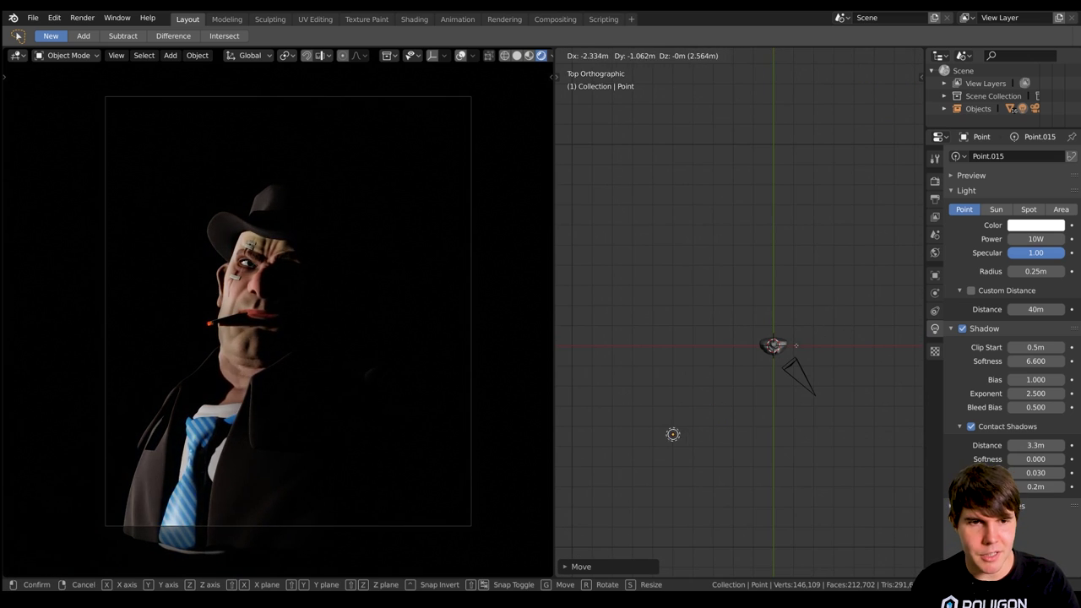
pyautogui.click(775, 359)
# Check the point light from the front, raise its power to brighten the bust, and open the render settings
pyautogui.moveTo(775, 359); pyautogui.dragTo(756, 302, button='middle')
pyautogui.press('KP_1')
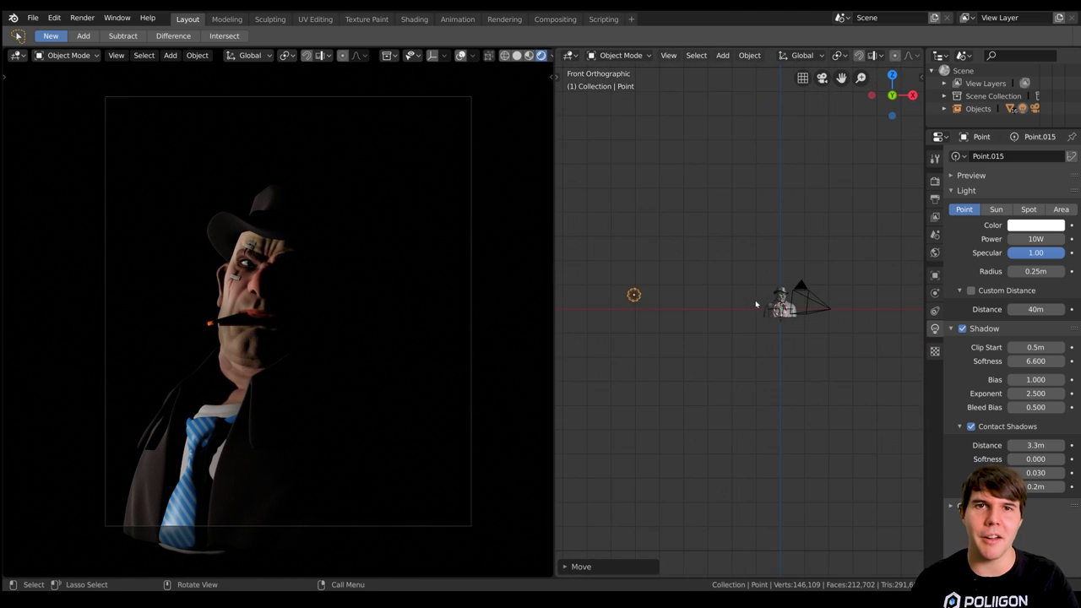
pyautogui.moveTo(788, 314); pyautogui.dragTo(792, 342, button='middle')
pyautogui.moveTo(1035, 239); pyautogui.dragTo(1069, 239)
pyautogui.click(936, 182)
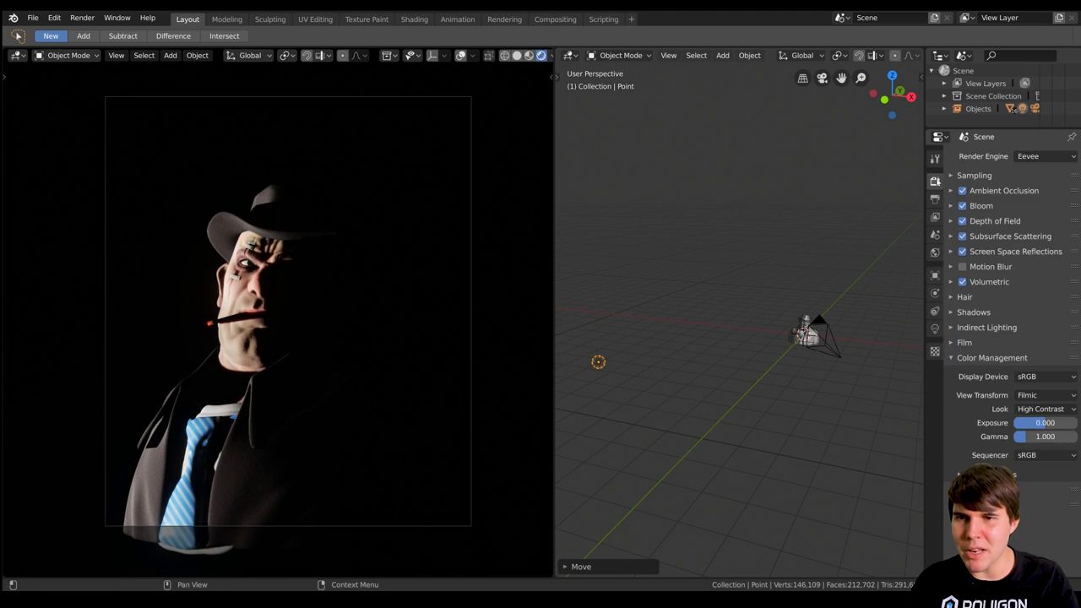
# Check the exposure across the bust's face with the False Color view transform and return to Filmic
pyautogui.click(1046, 395)
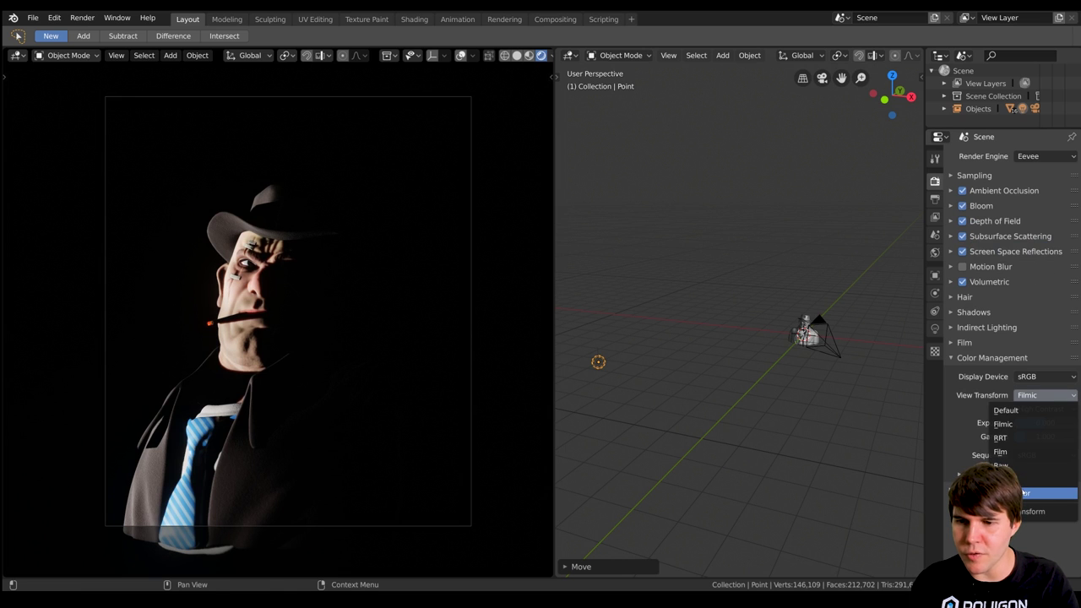
pyautogui.click(1051, 494)
pyautogui.scroll(5, 143, 272)
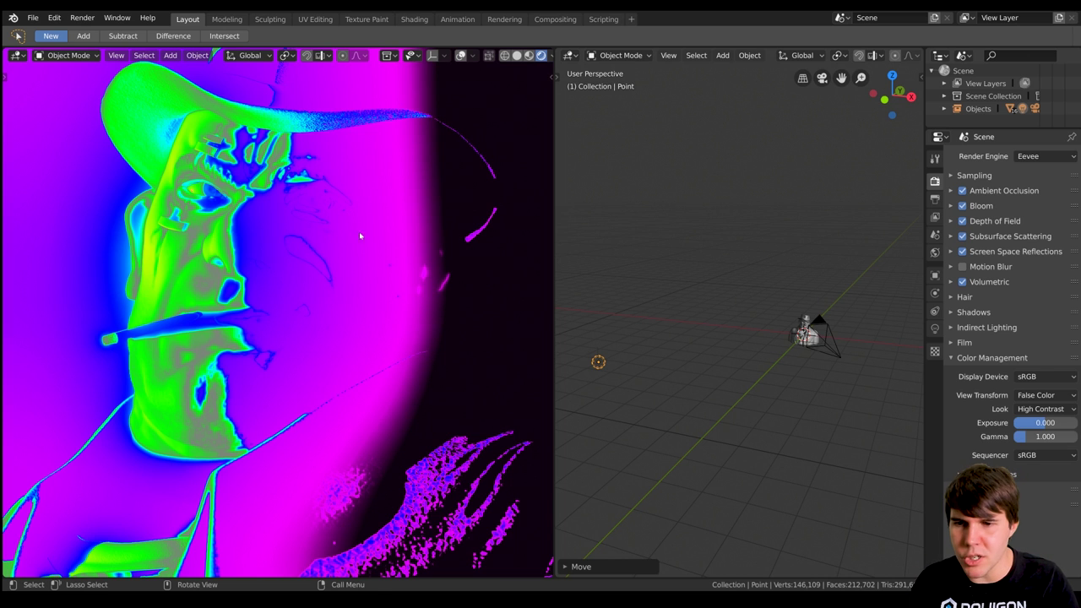
pyautogui.click(1037, 409)
pyautogui.click(1044, 396)
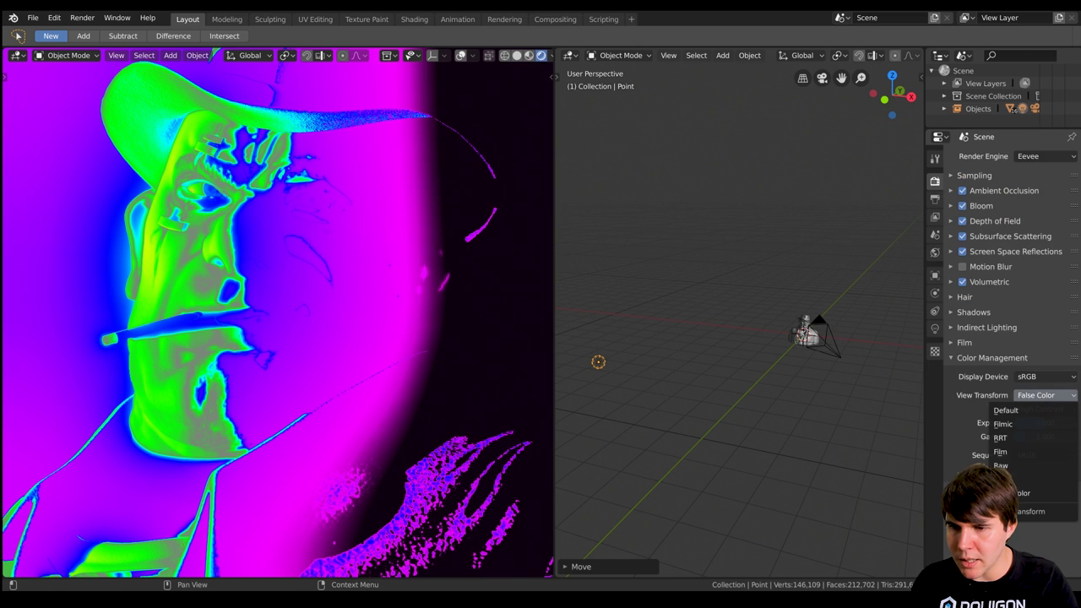
pyautogui.click(1005, 424)
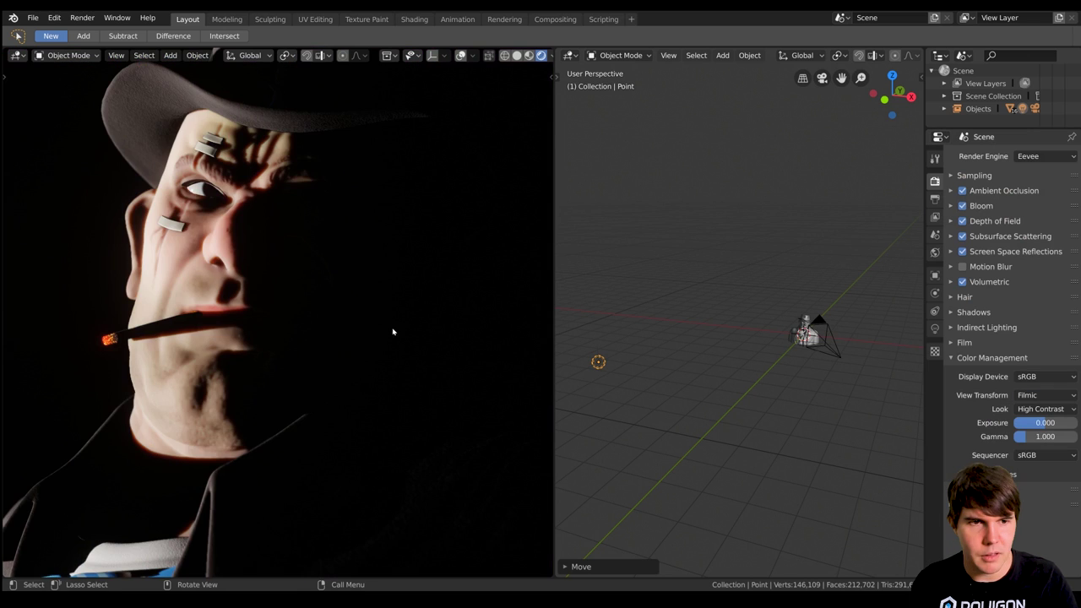
pyautogui.scroll(-2, 406, 320)
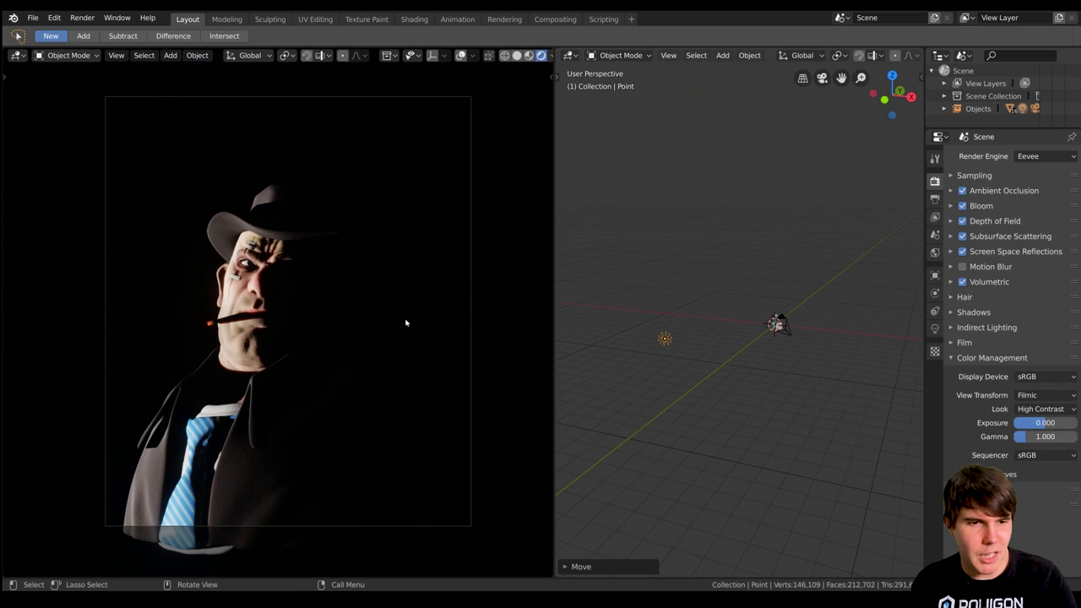
pyautogui.scroll(4, 707, 317)
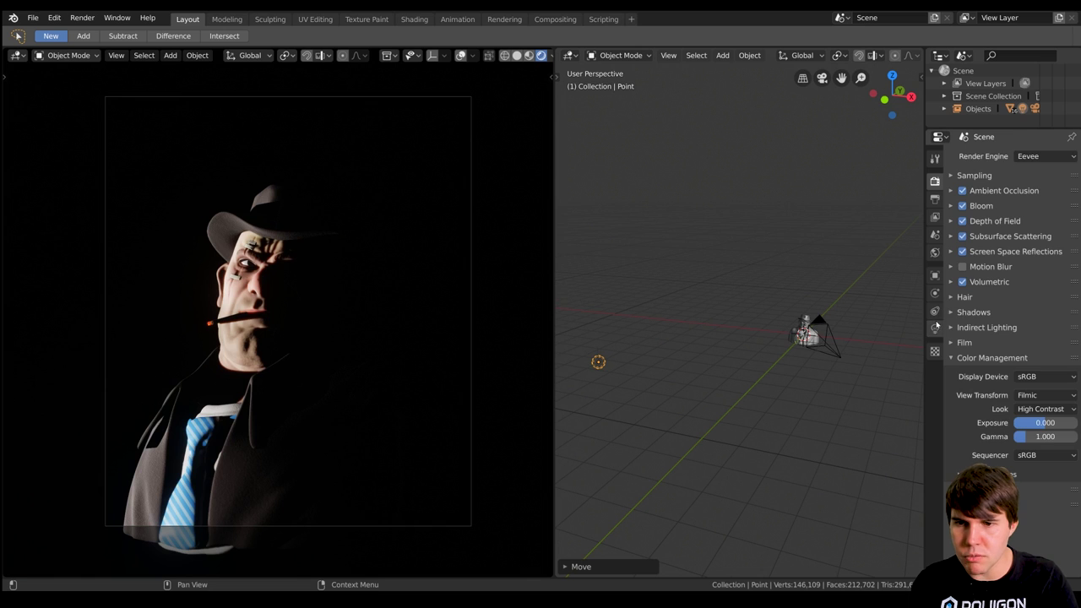
# Set the point light's contact shadow distance to 4 m
pyautogui.click(934, 327)
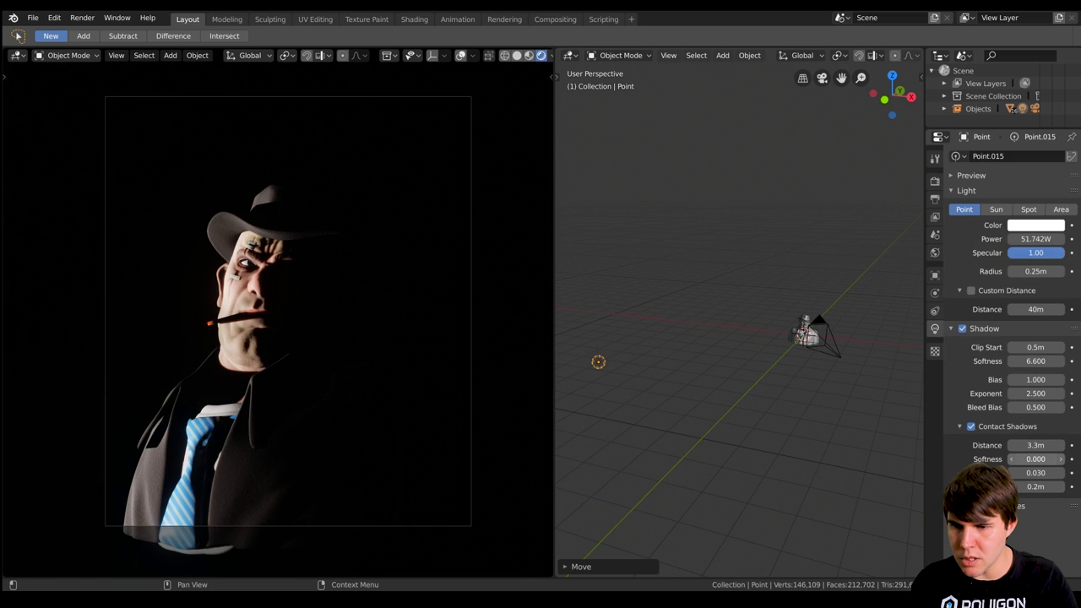
pyautogui.moveTo(1038, 445); pyautogui.dragTo(1059, 444)
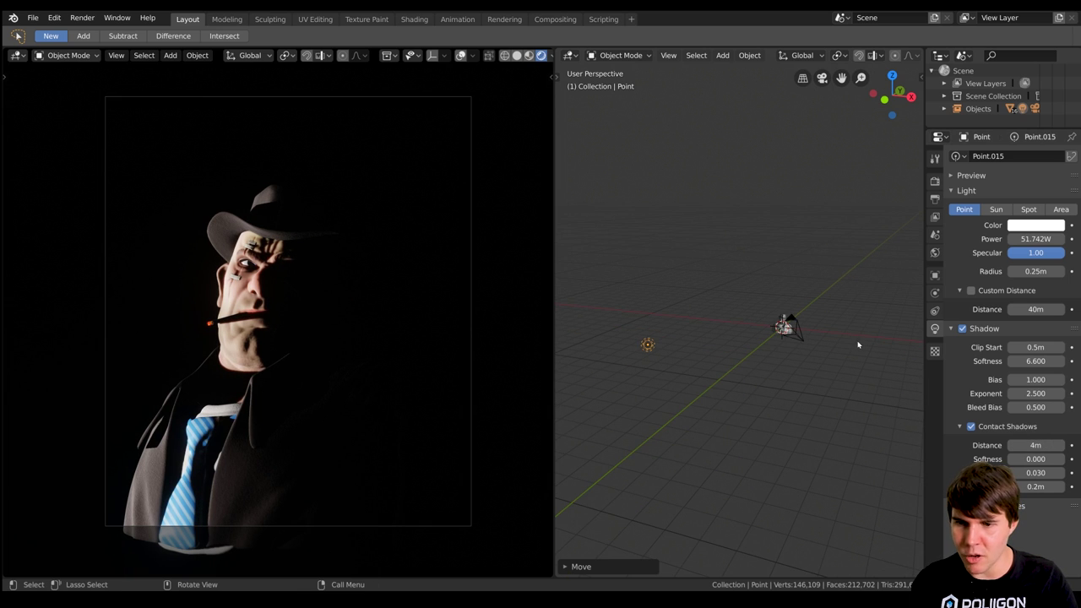
# From the top view, move the point light around to the camera side to light the bust frontally
pyautogui.press('KP_7')
pyautogui.press('g')
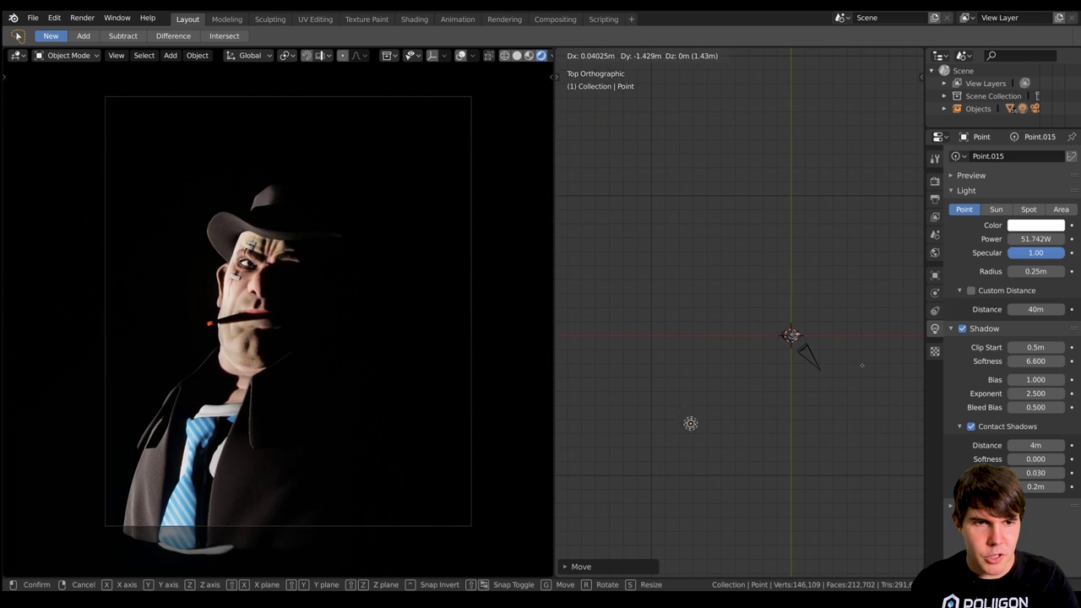
pyautogui.click(631, 393)
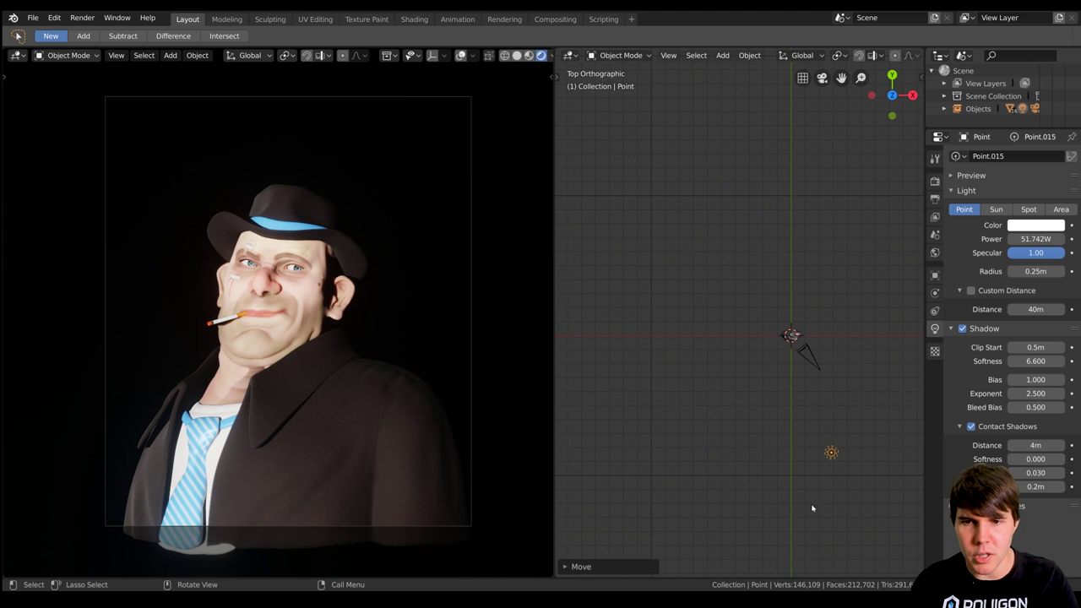
pyautogui.press('g')
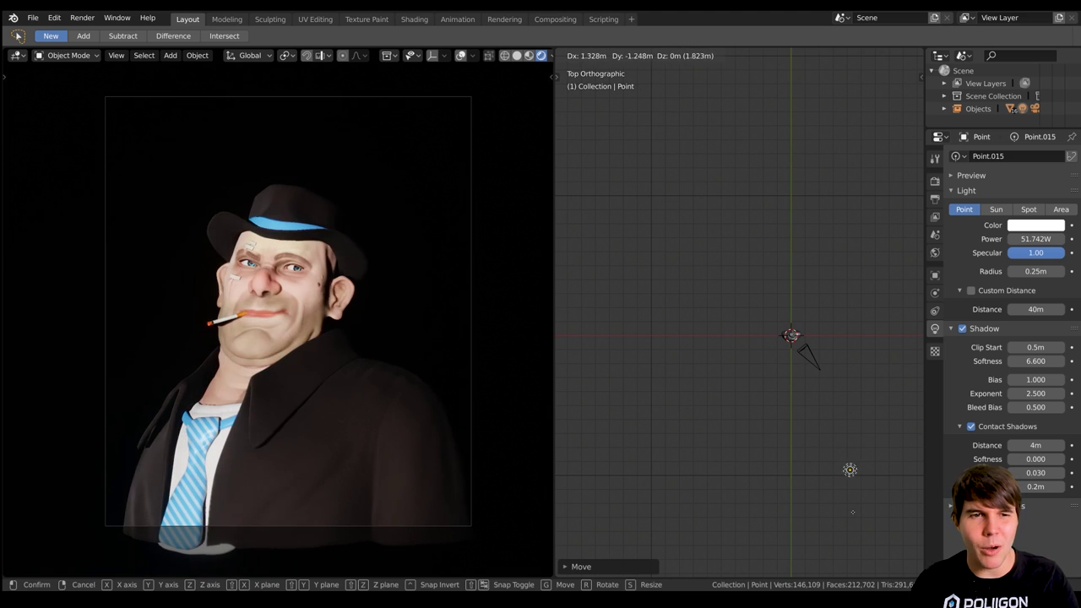
pyautogui.rightClick(852, 512)
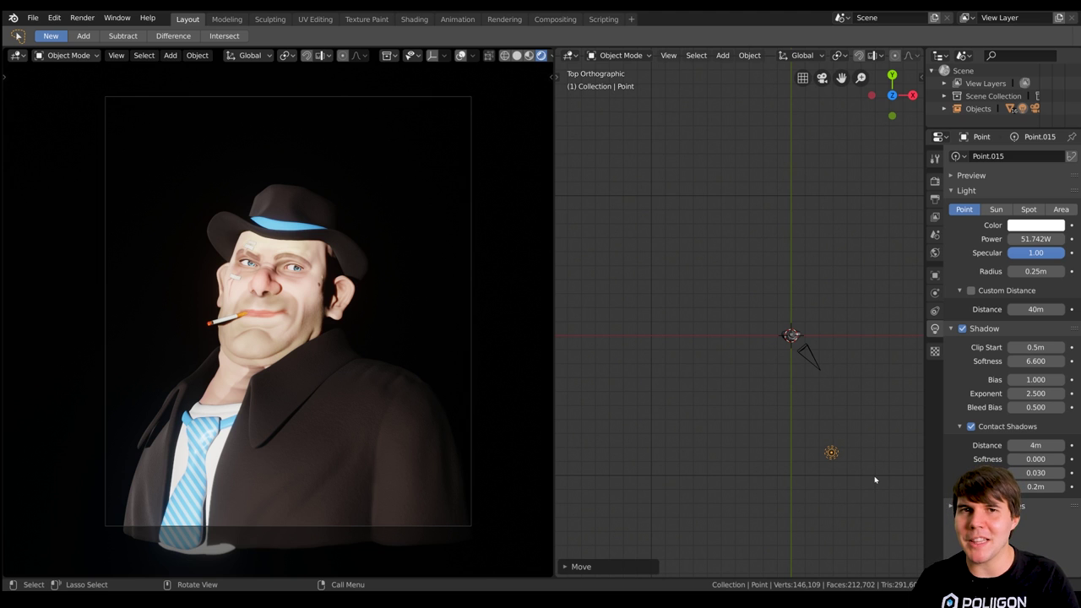
# Move the point light back away from the camera side and lower it by about 1.7 m
pyautogui.press('g')
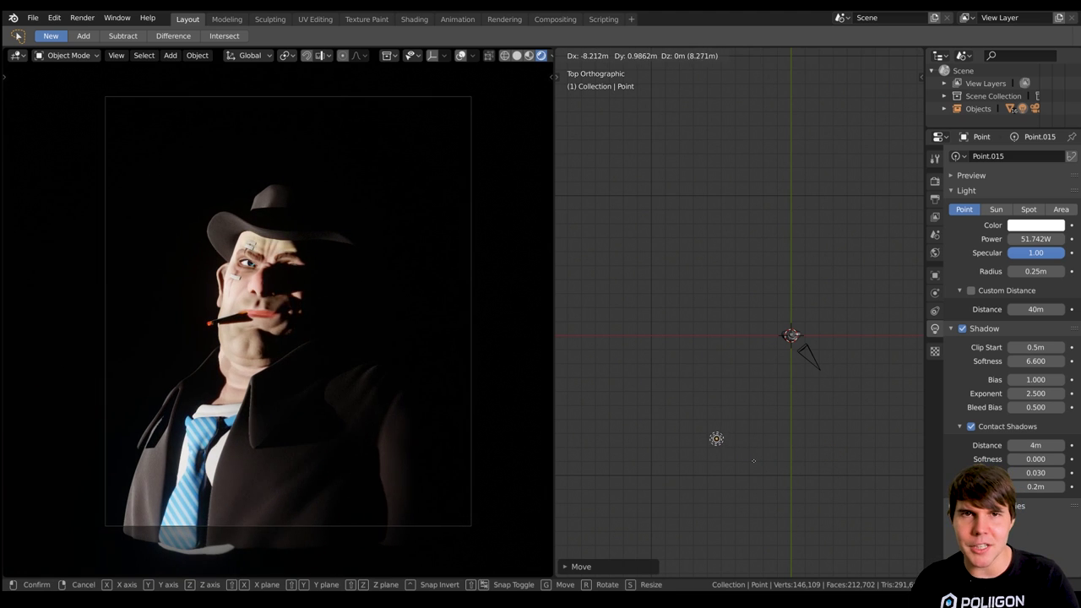
pyautogui.click(743, 460)
pyautogui.moveTo(743, 460); pyautogui.dragTo(766, 391, button='middle')
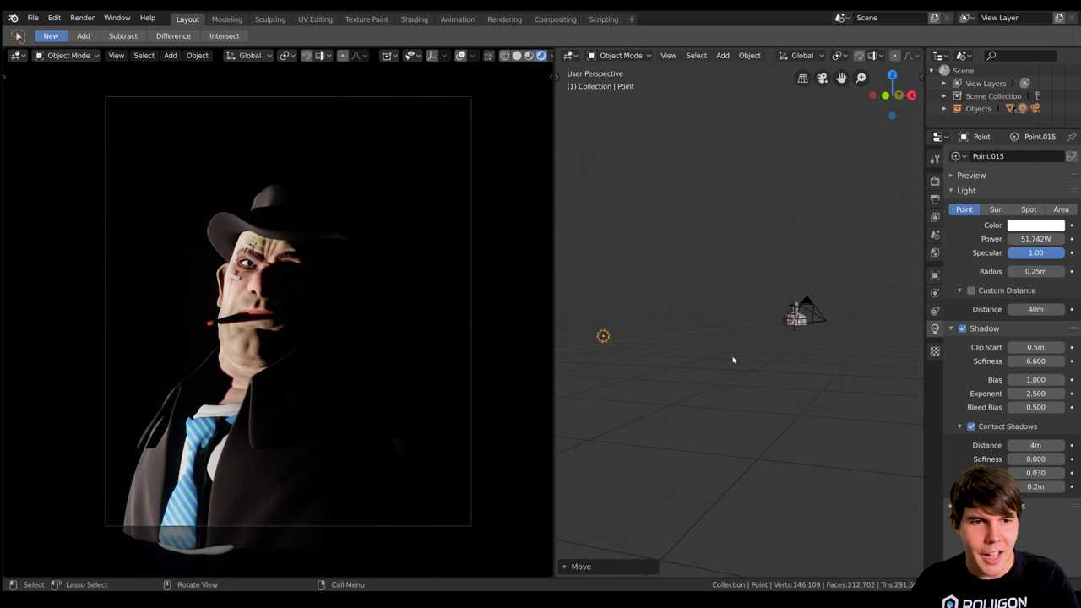
pyautogui.press('g')
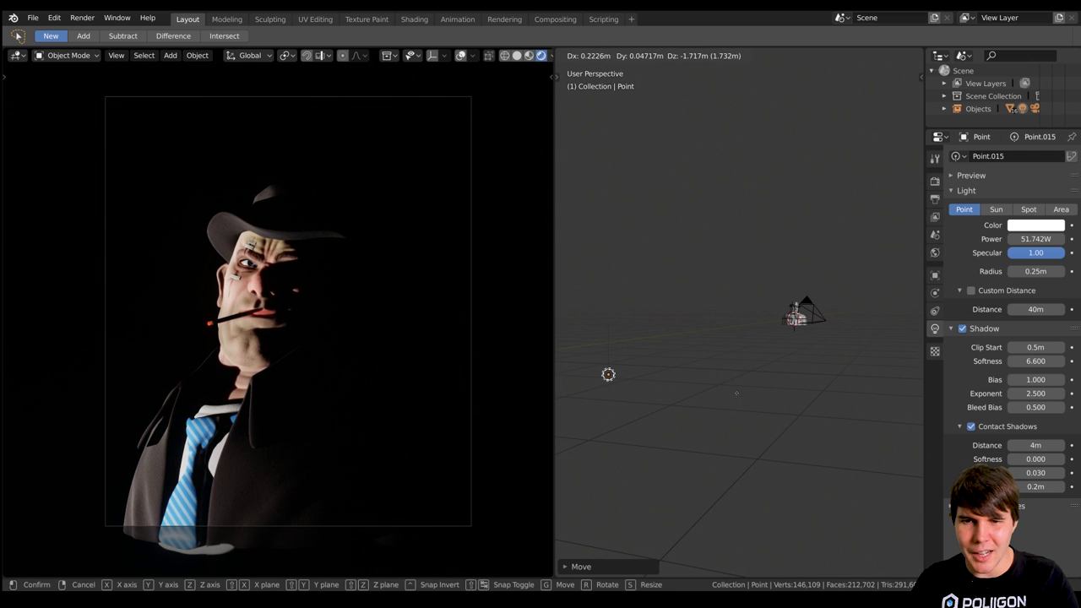
pyautogui.click(724, 393)
pyautogui.scroll(-1, 792, 396)
pyautogui.moveTo(791, 396); pyautogui.dragTo(682, 364, button='middle')
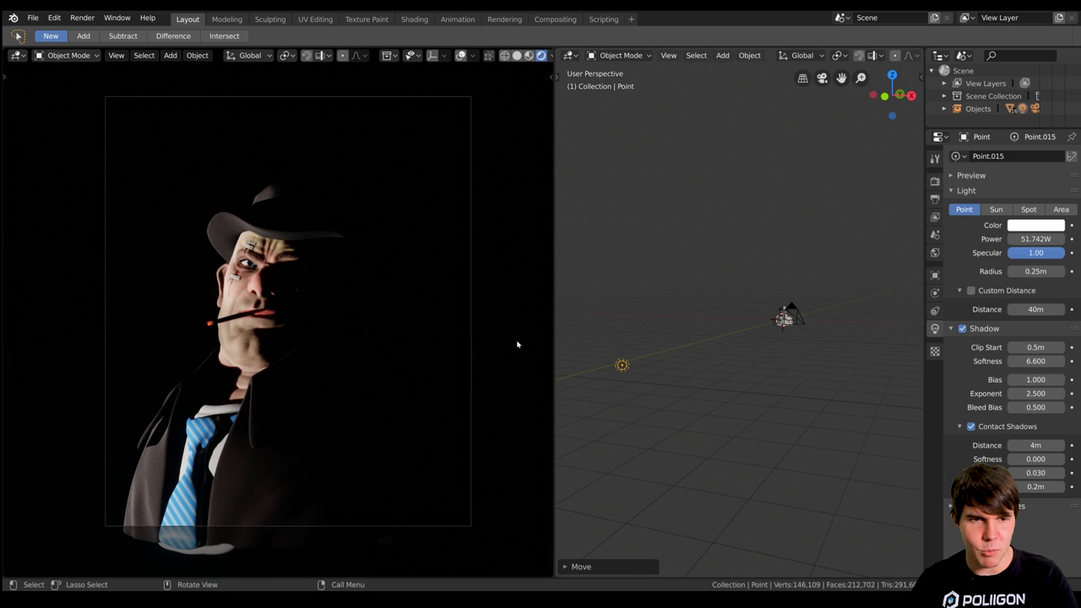
# From the top view, move the point light farther out to the side of the bust so most of the face falls into shadow
pyautogui.press('KP_7')
pyautogui.press('g')
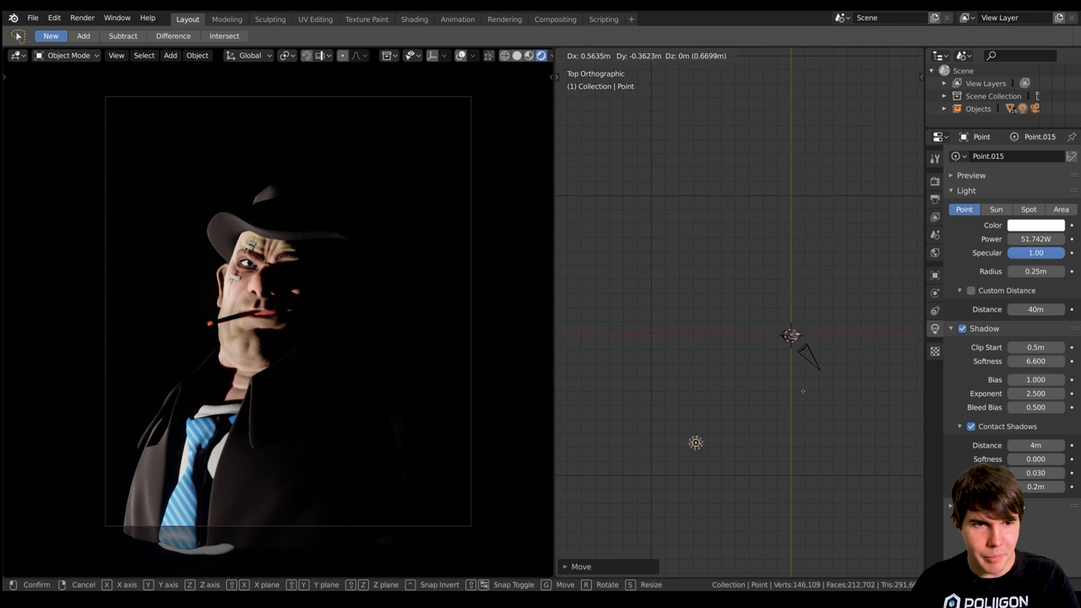
pyautogui.click(760, 363)
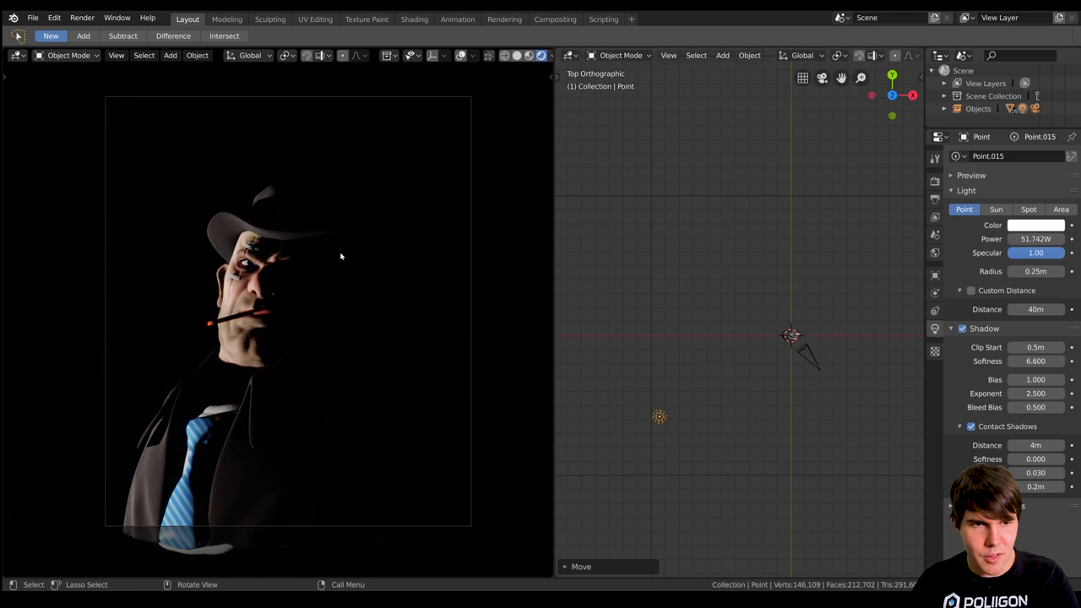
pyautogui.scroll(3, 226, 221)
pyautogui.press('g')
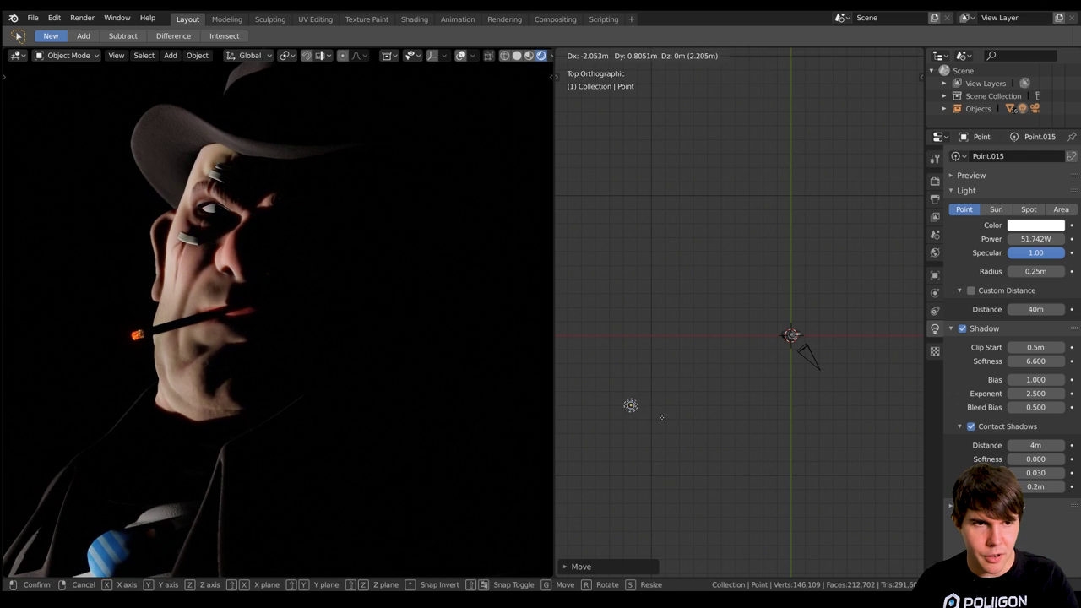
pyautogui.click(667, 419)
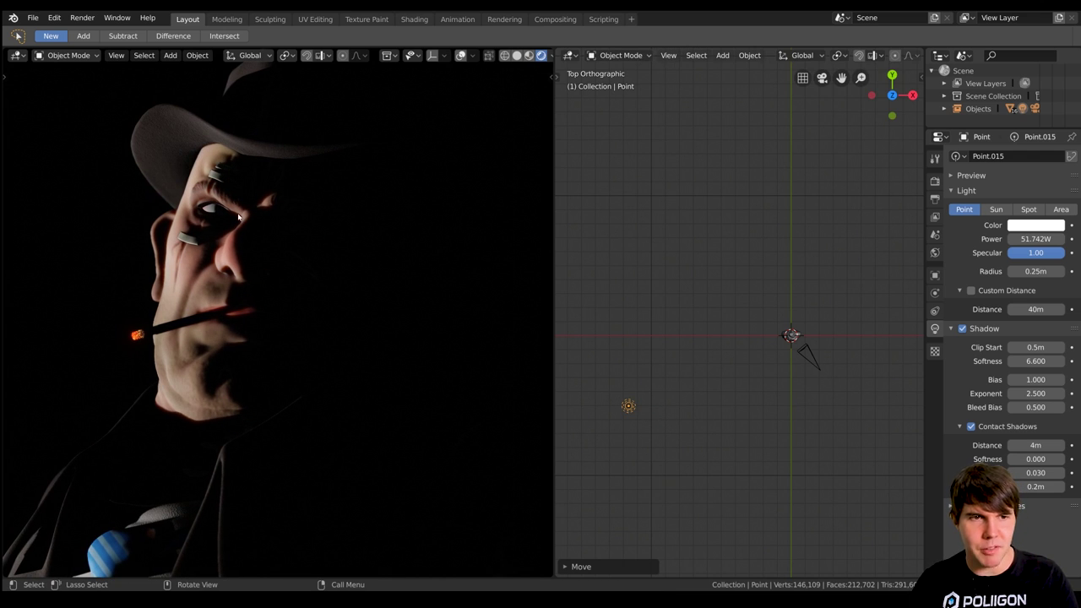
# Set the view transform to False Color and raise the exposure to 2.078 to inspect the face's shadow side
pyautogui.scroll(-3, 238, 217)
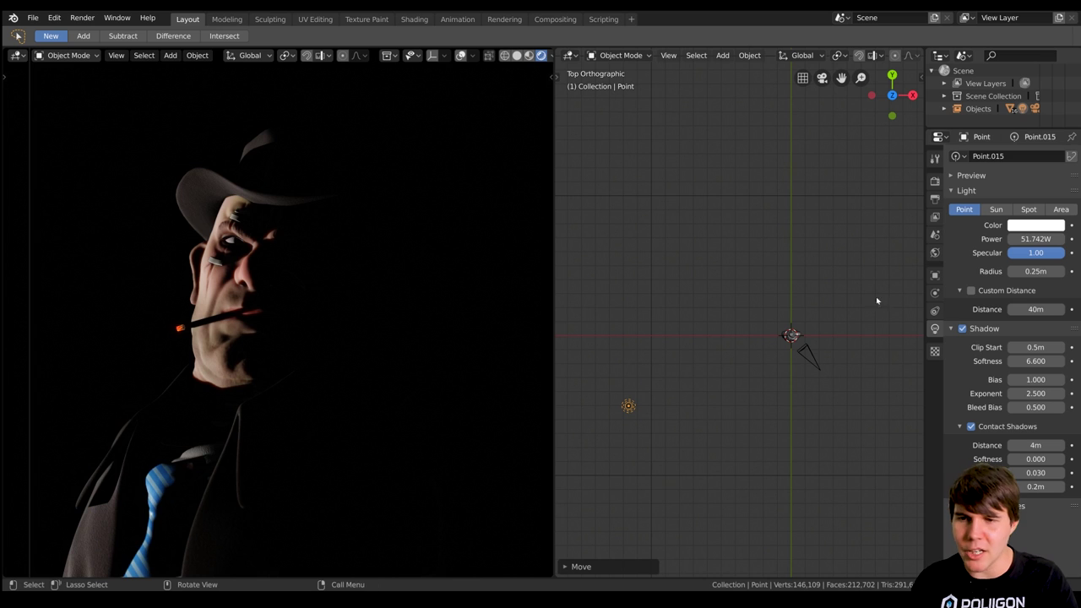
pyautogui.click(934, 180)
pyautogui.click(1047, 409)
pyautogui.click(1051, 396)
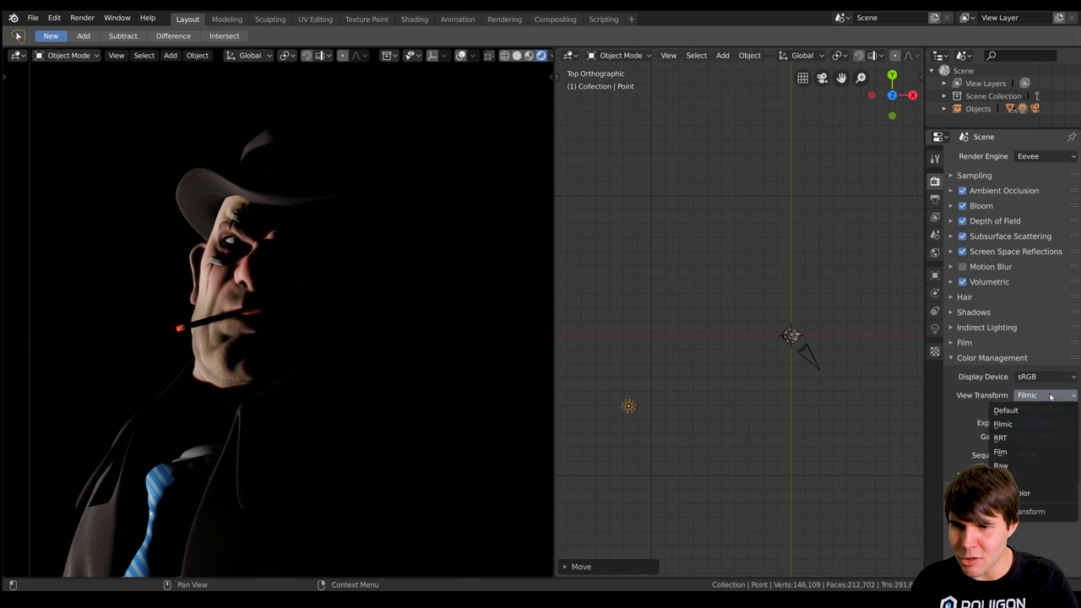
pyautogui.click(1056, 480)
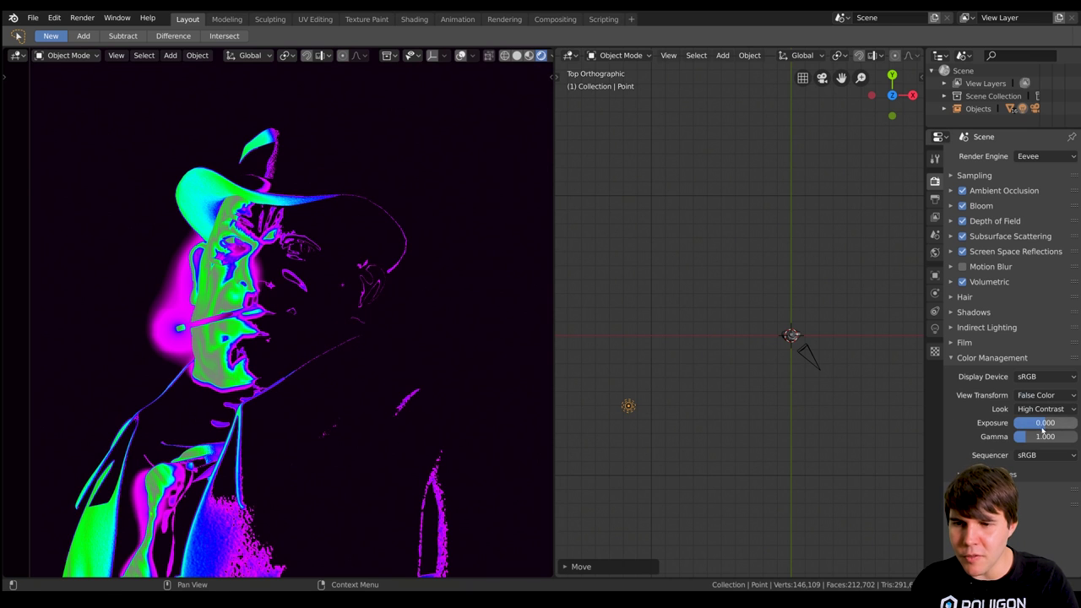
pyautogui.click(983, 360)
pyautogui.click(983, 358)
pyautogui.moveTo(1045, 422); pyautogui.dragTo(1077, 422)
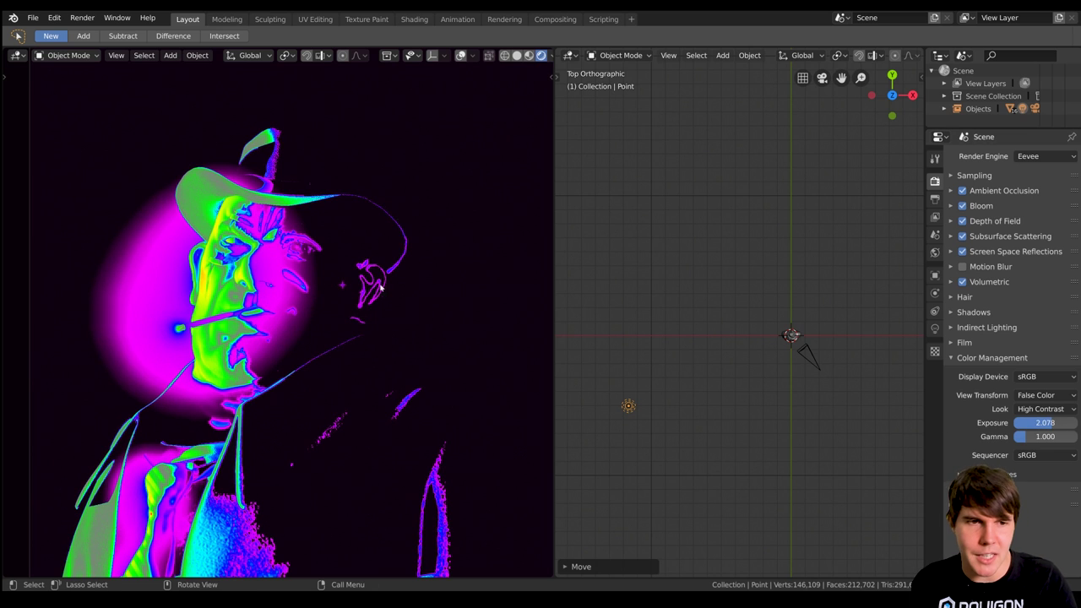
pyautogui.scroll(3, 215, 272)
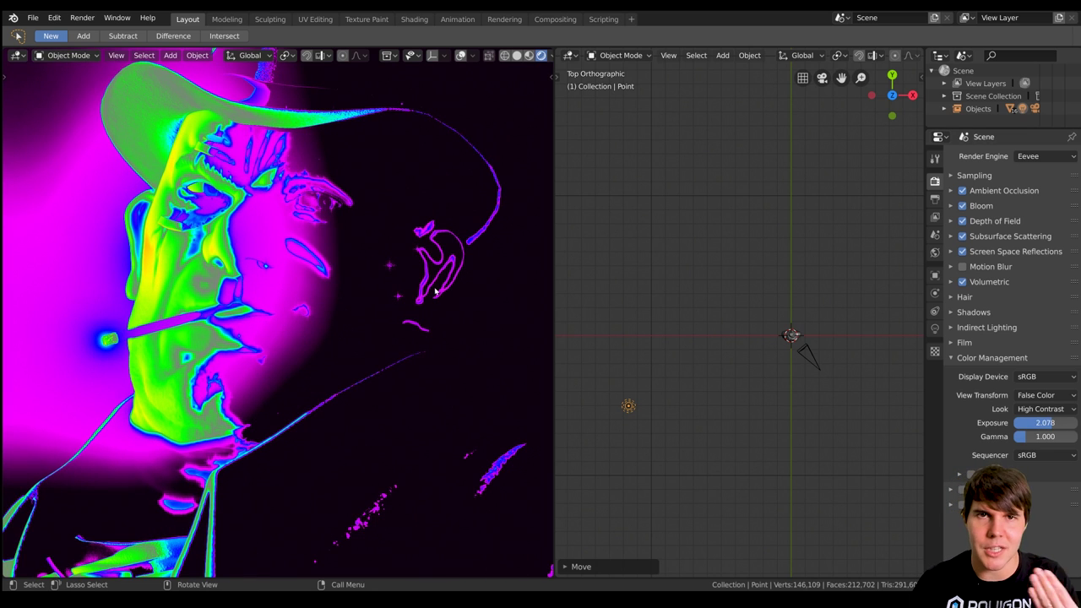
# Set the view transform back to Filmic
pyautogui.click(1040, 400)
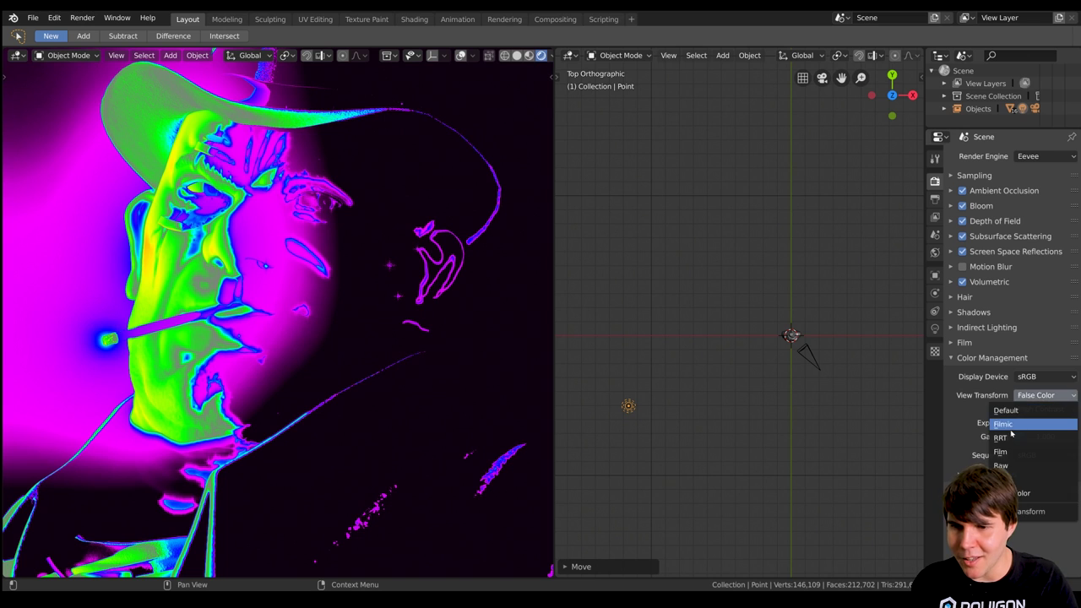
pyautogui.click(971, 425)
pyautogui.scroll(-4, 379, 342)
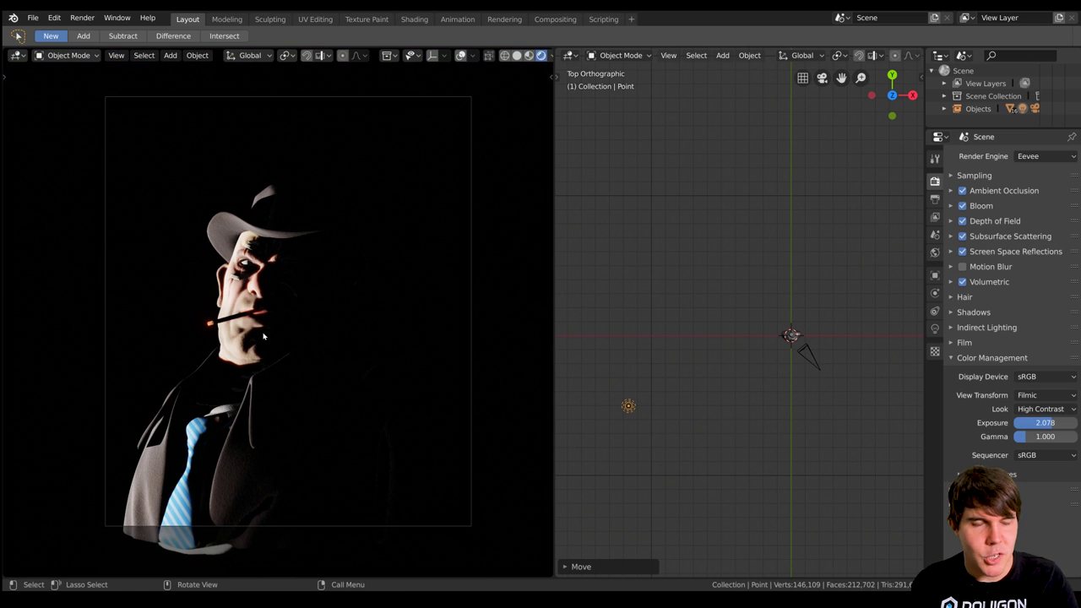
# From the front view, duplicate the point light and place the copy high above the bust, about 15 m up
pyautogui.scroll(-2, 680, 414)
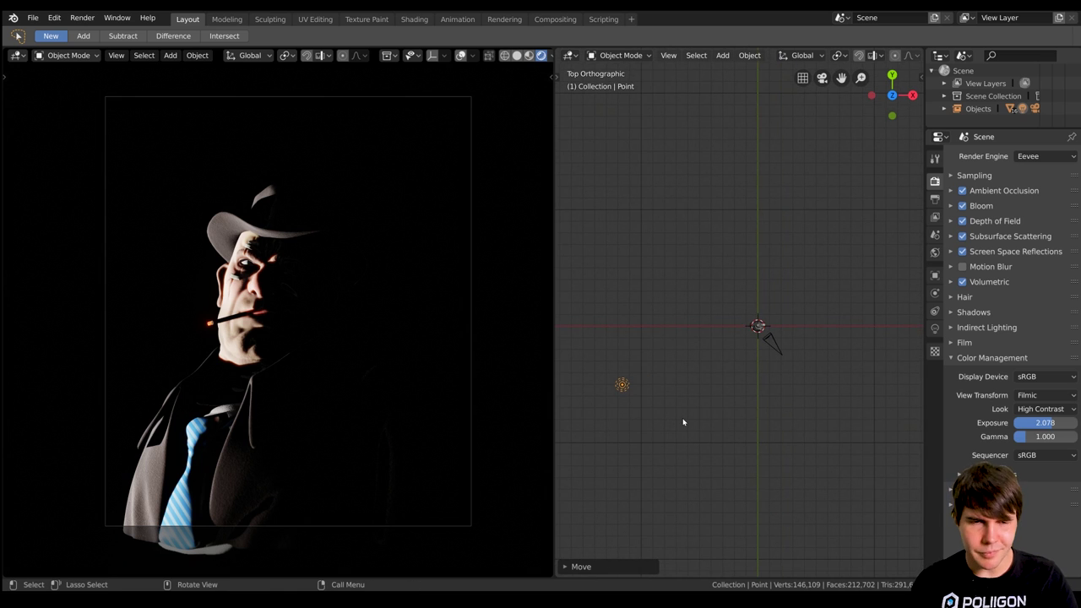
pyautogui.press('KP_1')
pyautogui.scroll(2, 322, 298)
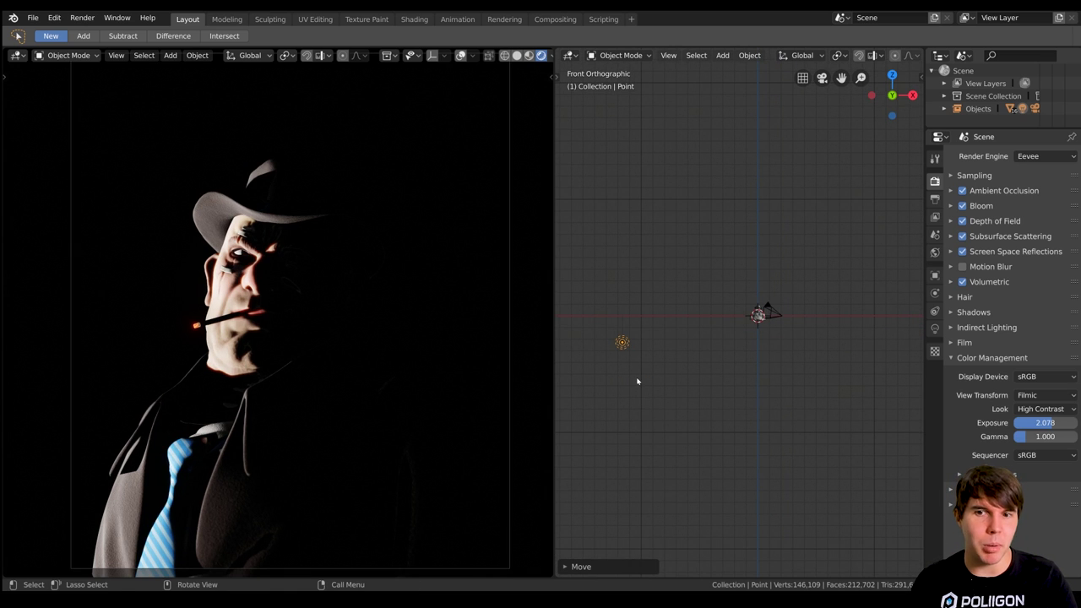
pyautogui.scroll(-2, 323, 277)
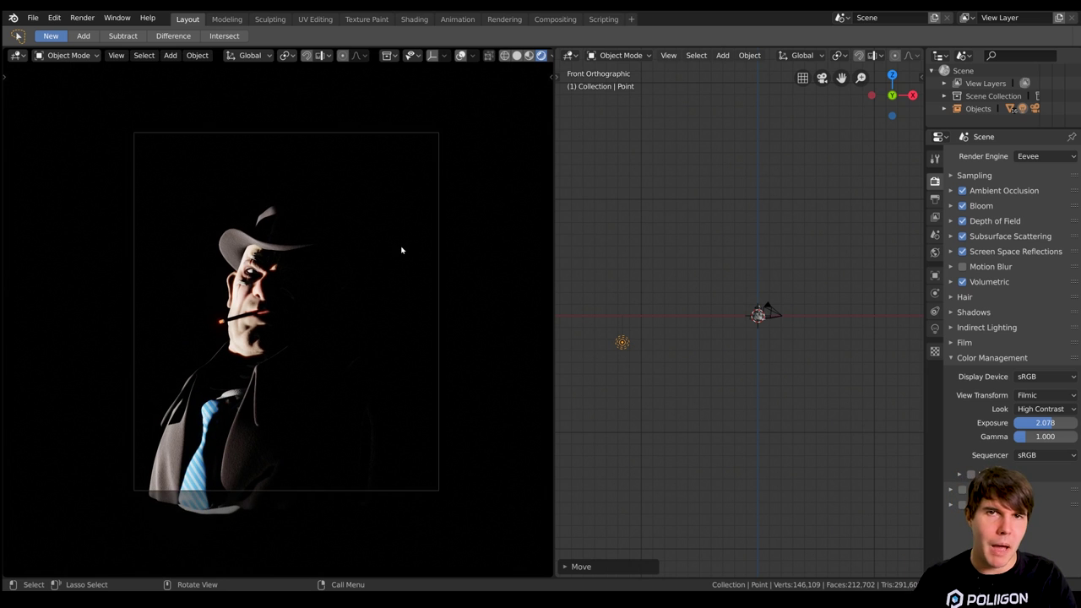
pyautogui.scroll(-1, 665, 359)
pyautogui.hotkey('shift', 'd')
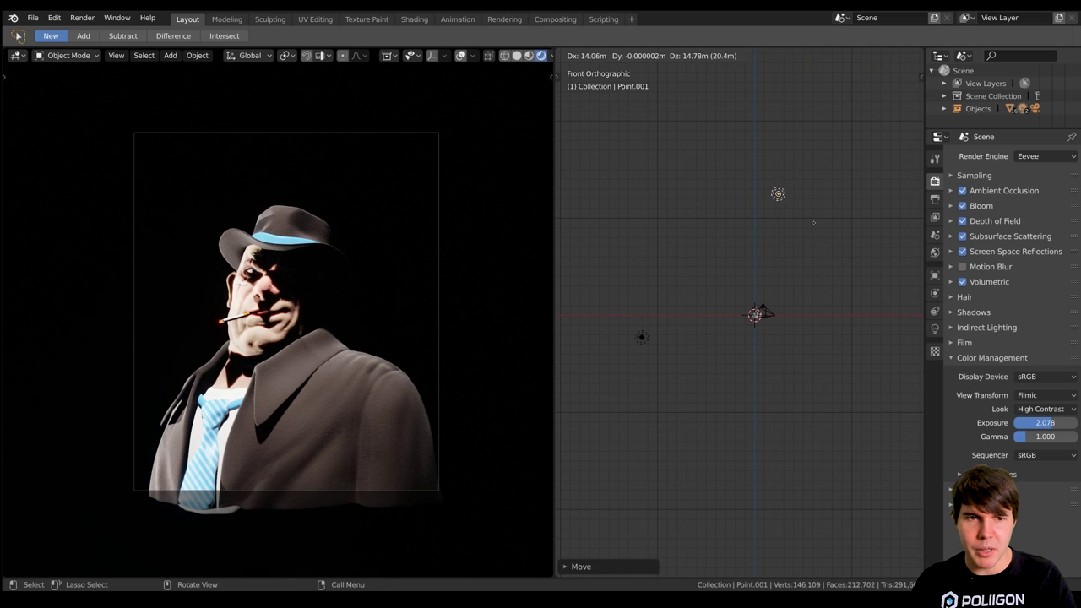
pyautogui.rightClick(815, 222)
# Set the duplicated point light's color to light blue
pyautogui.click(934, 327)
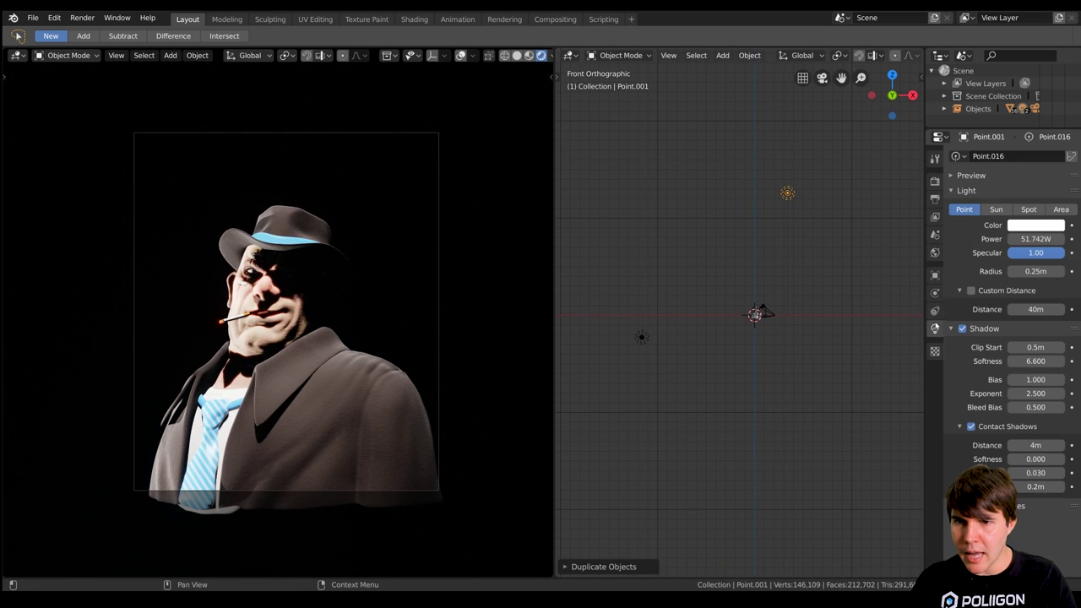
pyautogui.click(1041, 225)
pyautogui.click(1010, 88)
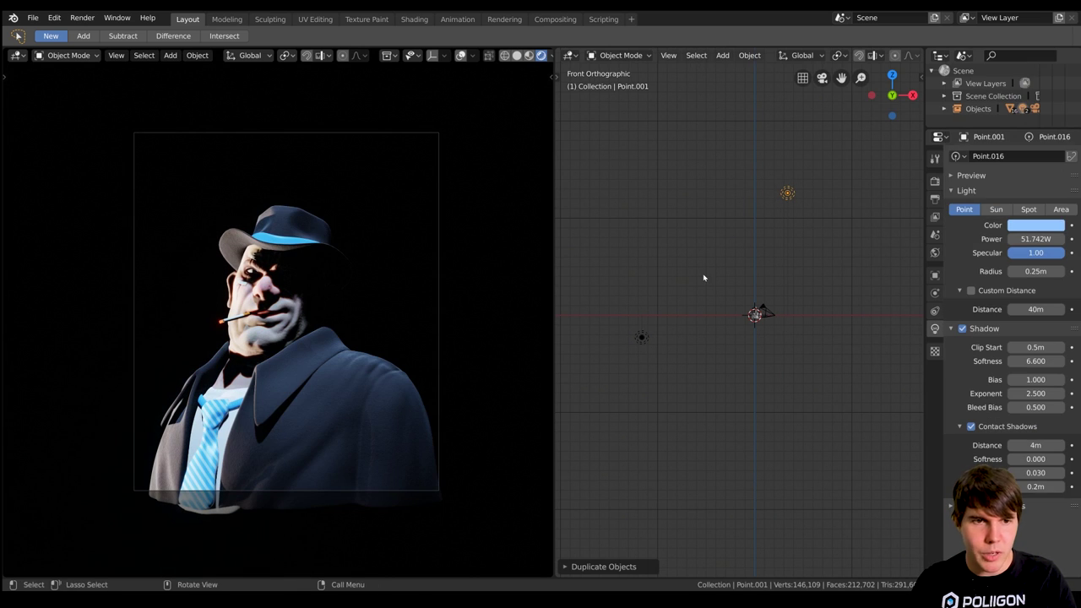
# From the top view, move the blue point light behind the bust as a rim light
pyautogui.press('KP_7')
pyautogui.press('g')
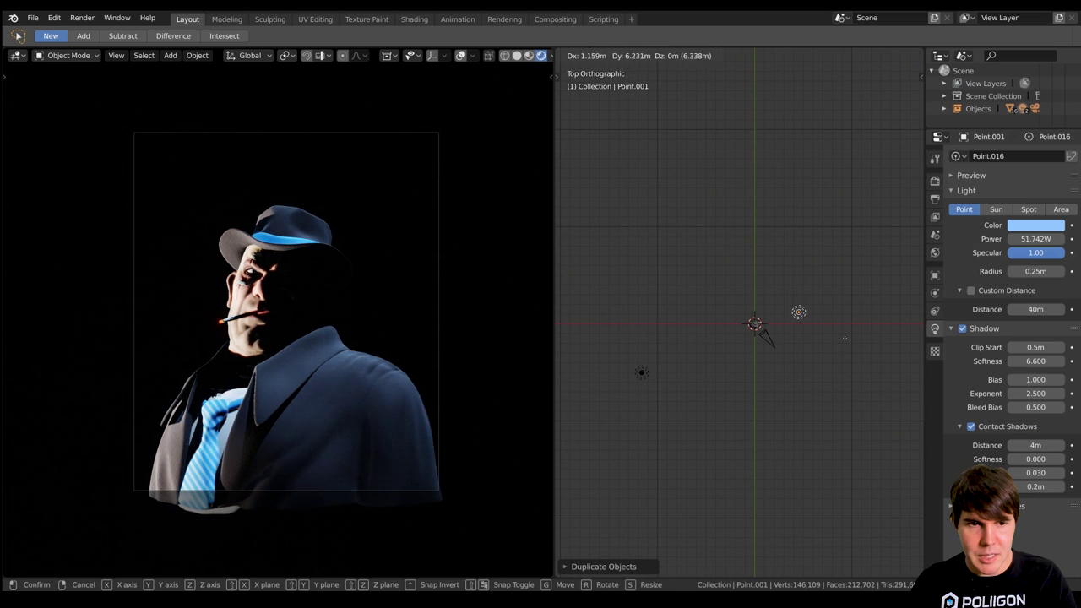
pyautogui.click(831, 267)
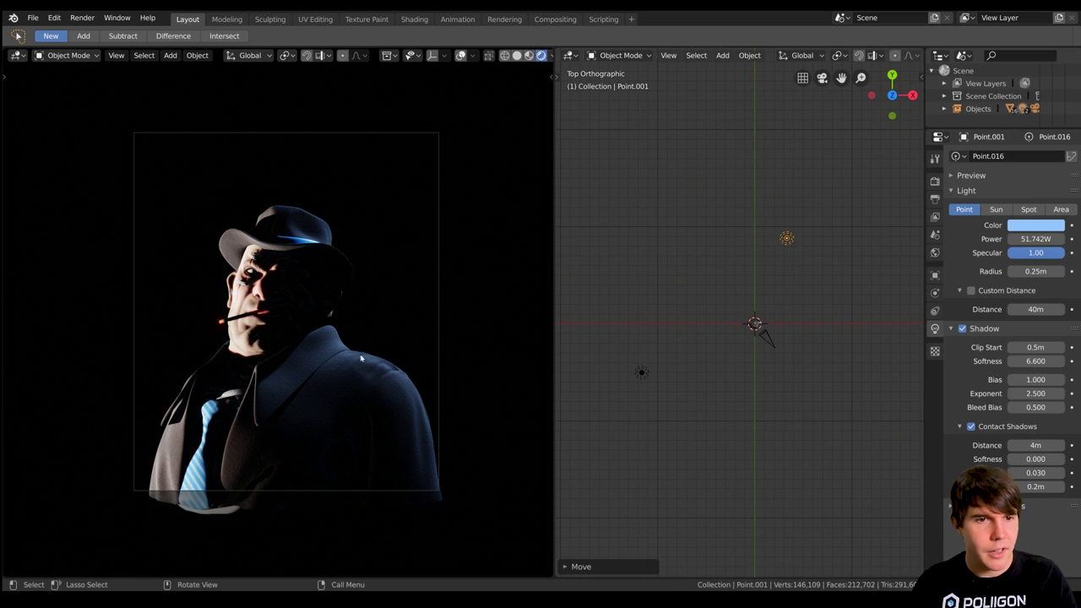
# Set the rim light's color to a deeper blue with hue 0.611 and saturation 0.484, and enlarge its radius to 10.7 m
pyautogui.click(1040, 226)
pyautogui.moveTo(1019, 90); pyautogui.dragTo(1015, 85)
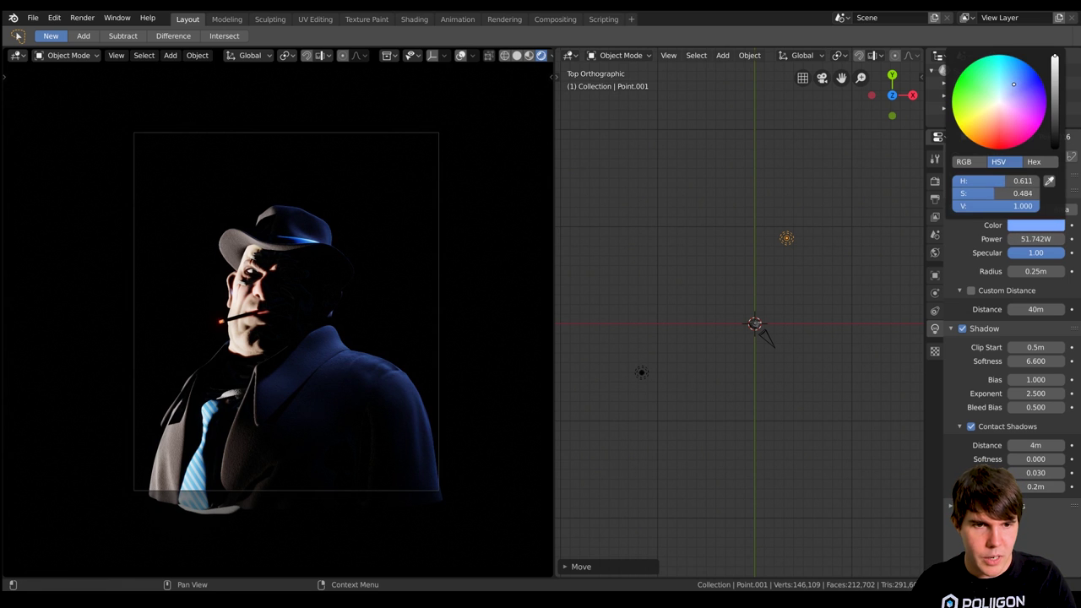
pyautogui.moveTo(785, 278); pyautogui.dragTo(757, 331, button='middle')
pyautogui.moveTo(1035, 271)
pyautogui.mouseDown()
pyautogui.moveTo(1080, 271)
pyautogui.moveTo(1055, 271)
pyautogui.mouseUp()
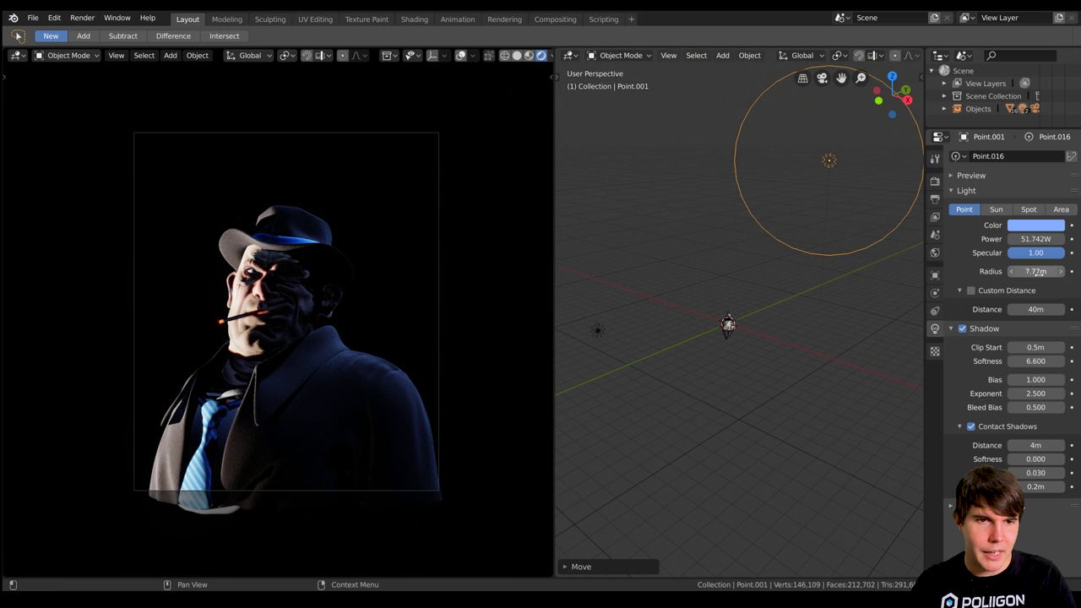
pyautogui.scroll(2, 306, 195)
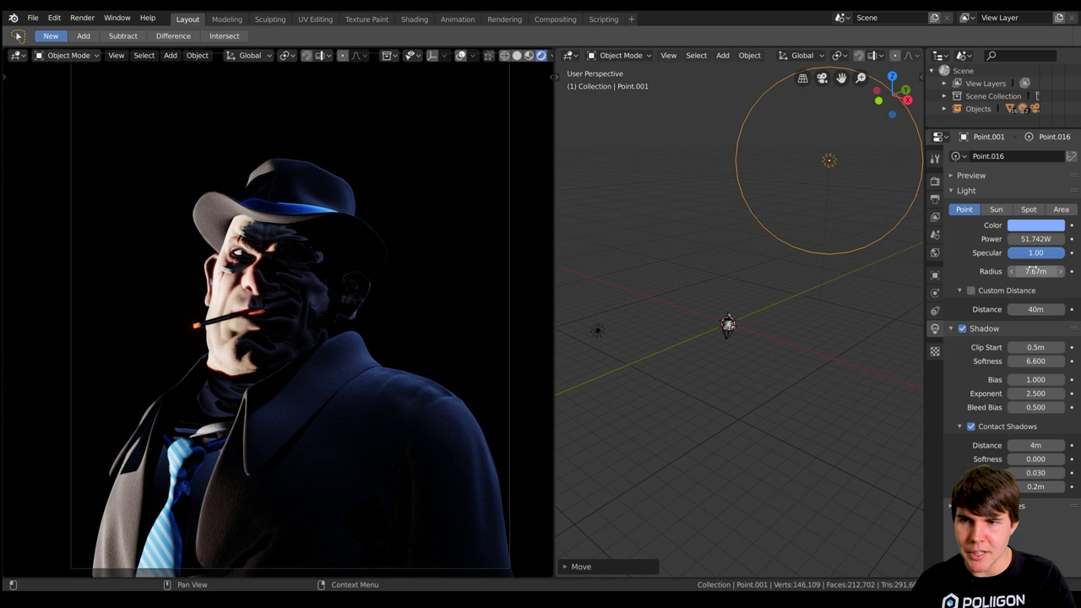
pyautogui.moveTo(1055, 271); pyautogui.dragTo(1080, 271)
pyautogui.scroll(2, 307, 268)
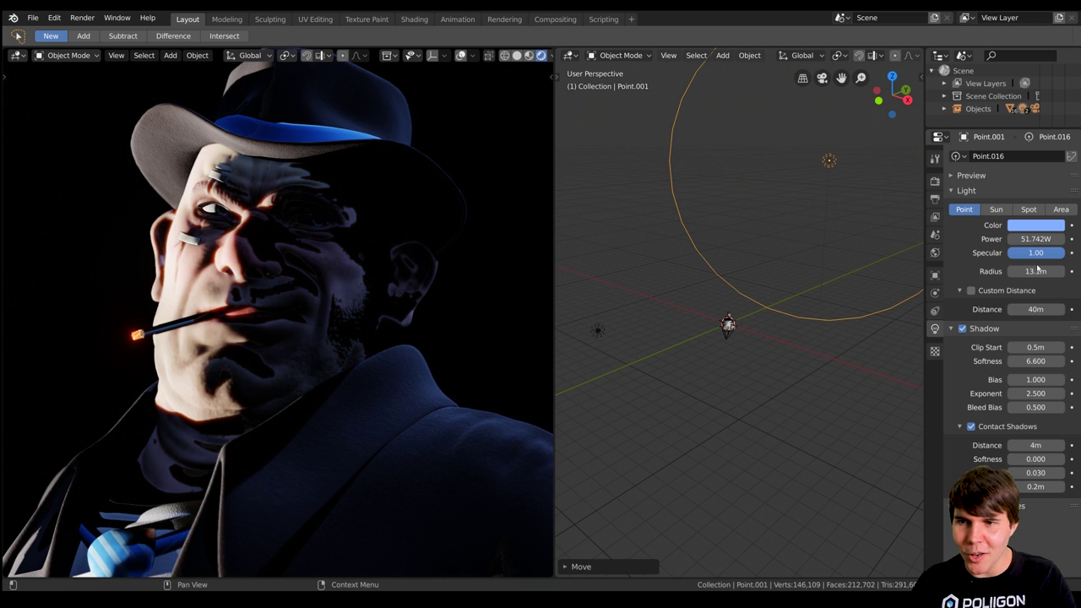
pyautogui.moveTo(1040, 271); pyautogui.dragTo(1019, 271)
pyautogui.scroll(2, 324, 323)
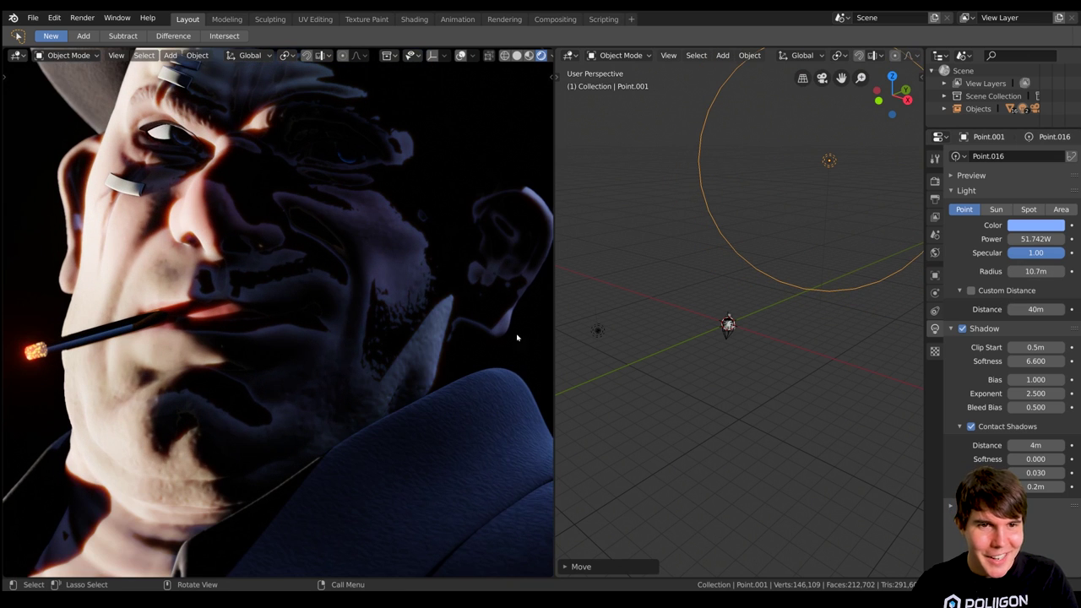
# Set the rim light's bleed bias to 0.440, contact shadow softness to 1.700 and shadow softness to 0.700
pyautogui.moveTo(1039, 407)
pyautogui.mouseDown()
pyautogui.moveTo(1023, 407)
pyautogui.moveTo(1036, 407)
pyautogui.mouseUp()
pyautogui.moveTo(1035, 459); pyautogui.dragTo(1046, 458)
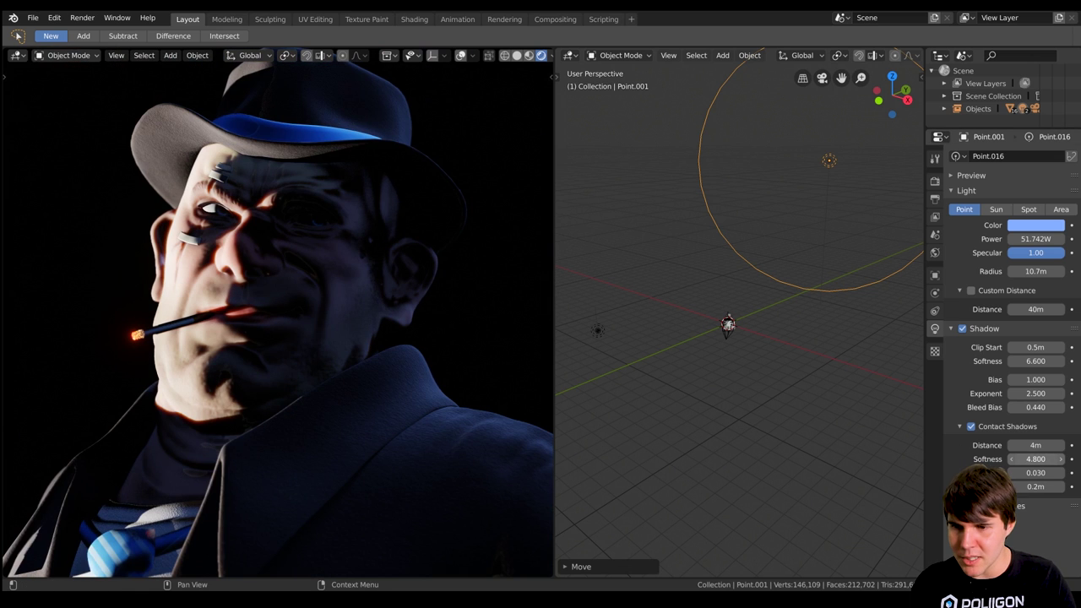
pyautogui.moveTo(1035, 458); pyautogui.dragTo(1022, 459)
pyautogui.moveTo(1036, 362); pyautogui.dragTo(1012, 361)
pyautogui.press('Home')
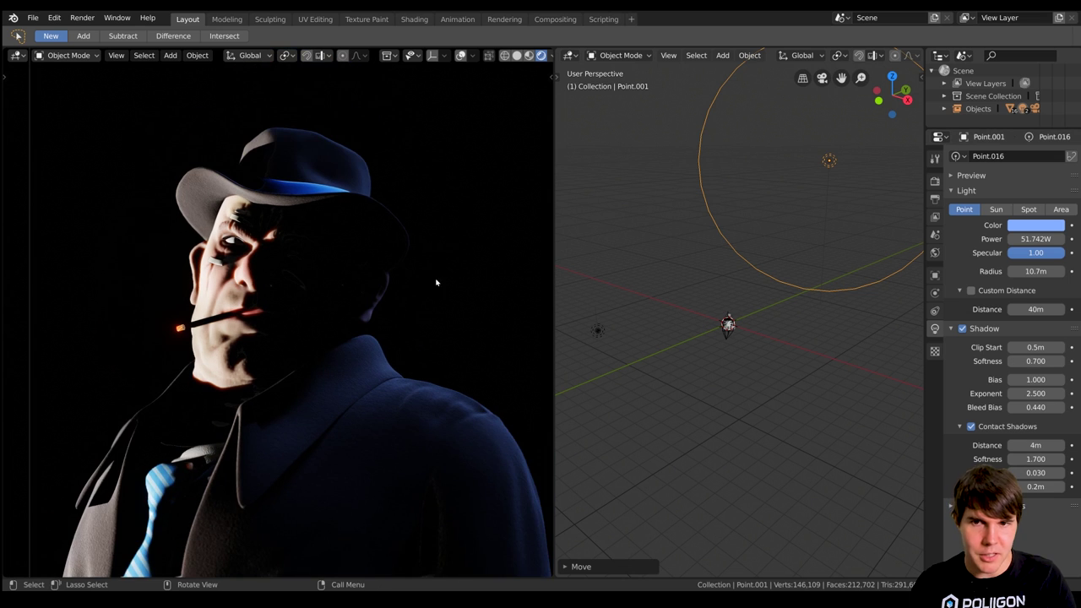
# Reduce the rim light's radius to 6.77 m and inspect the shadows on the character's face
pyautogui.scroll(1, 378, 314)
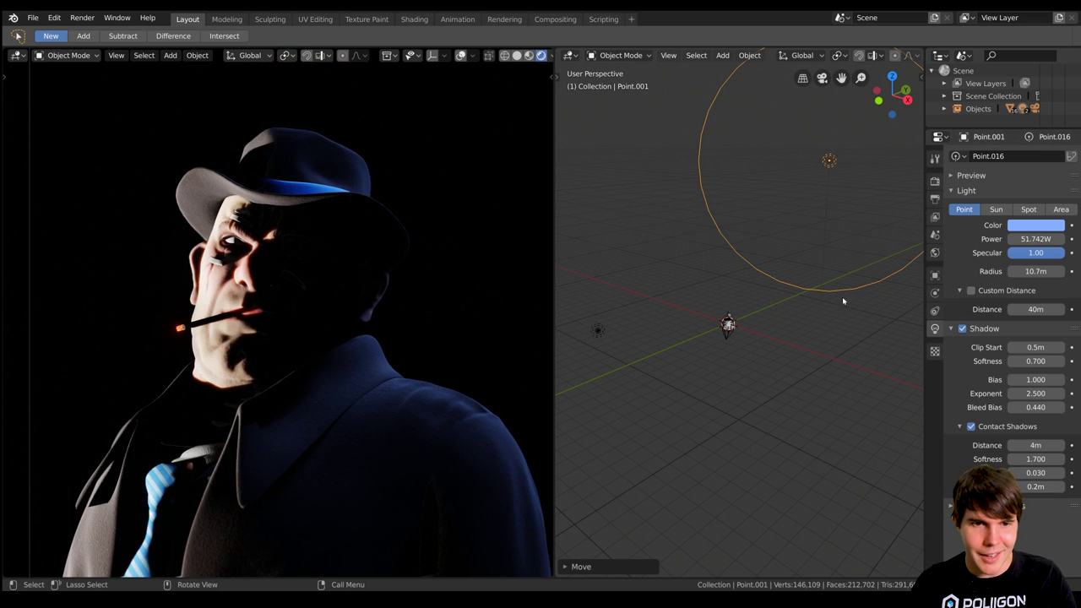
pyautogui.moveTo(1036, 271); pyautogui.dragTo(1001, 272)
pyautogui.scroll(-1, 447, 347)
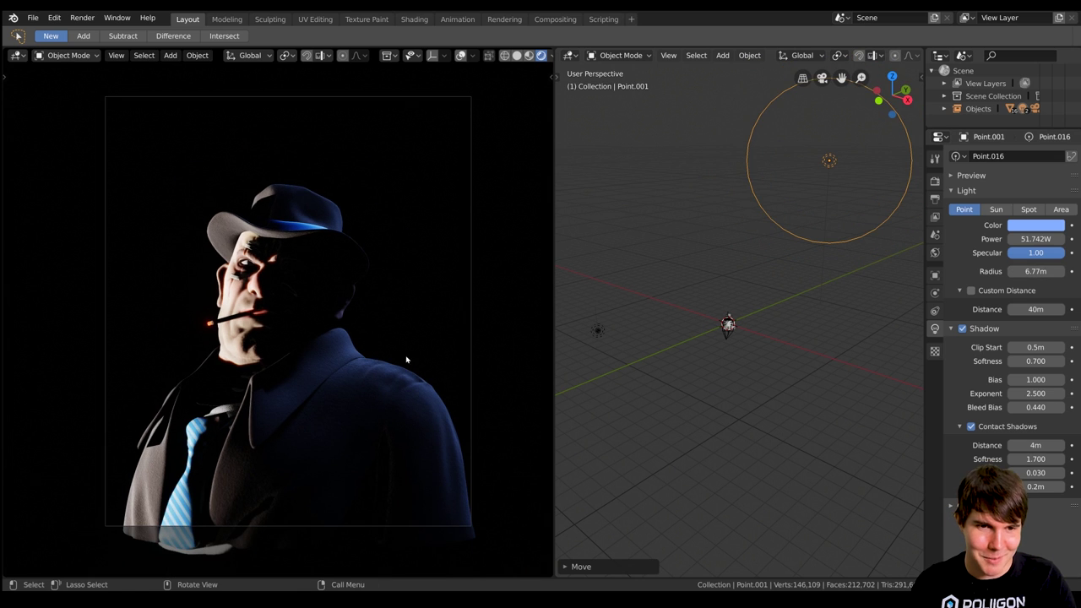
pyautogui.scroll(1, 408, 346)
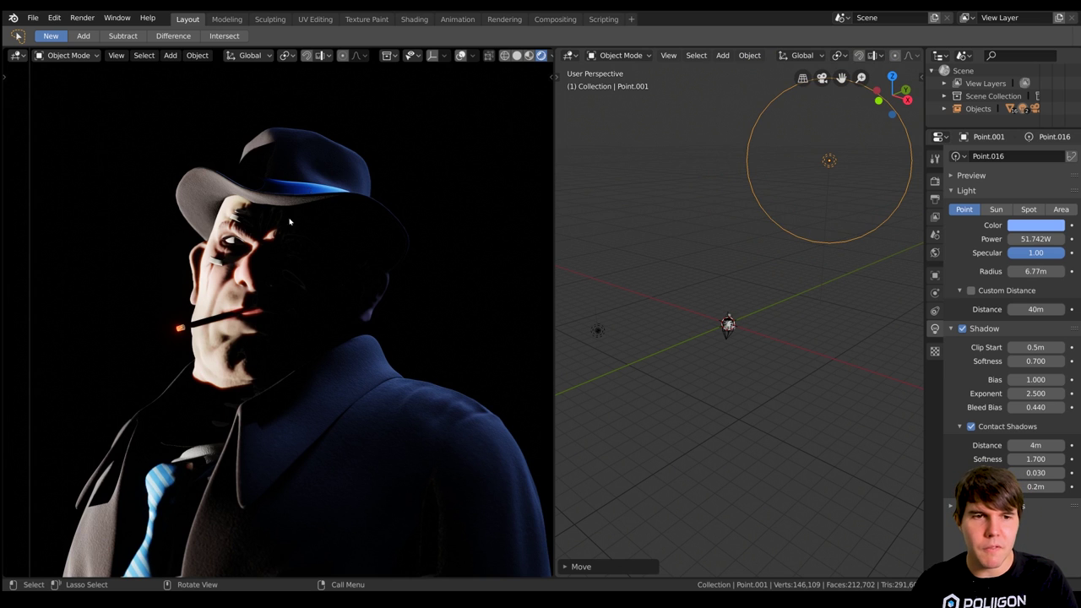
pyautogui.scroll(-1, 306, 196)
pyautogui.scroll(1, 266, 319)
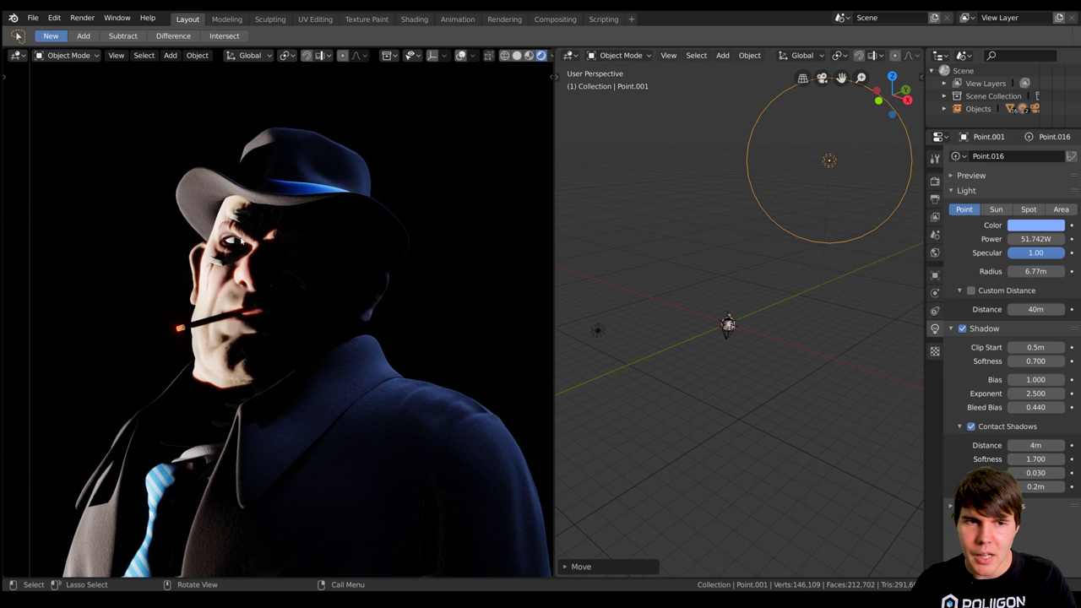
pyautogui.scroll(2, 330, 171)
pyautogui.scroll(-2, 755, 340)
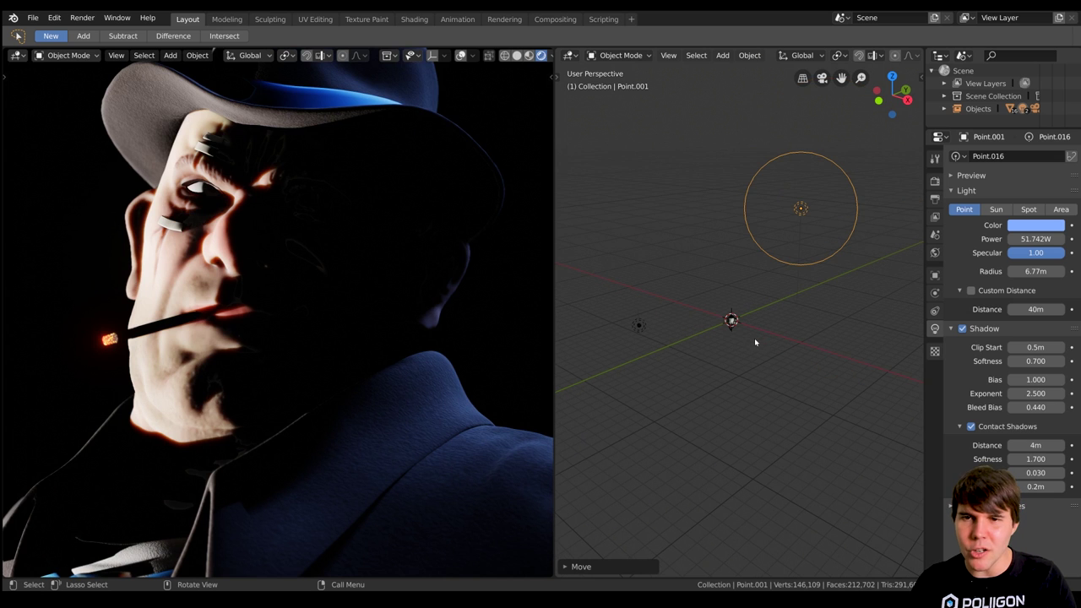
# Try a duplicate of the blue light in front of the bust, opposite the key light, and delete it
pyautogui.press('KP_7')
pyautogui.hotkey('shift', 'd')
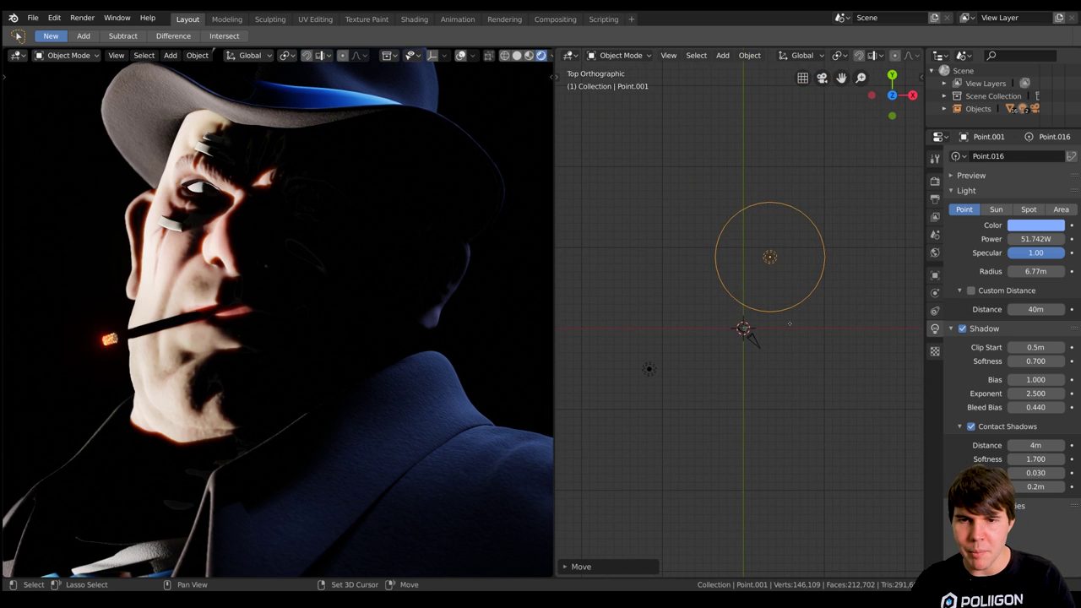
pyautogui.click(852, 488)
pyautogui.scroll(-2, 355, 300)
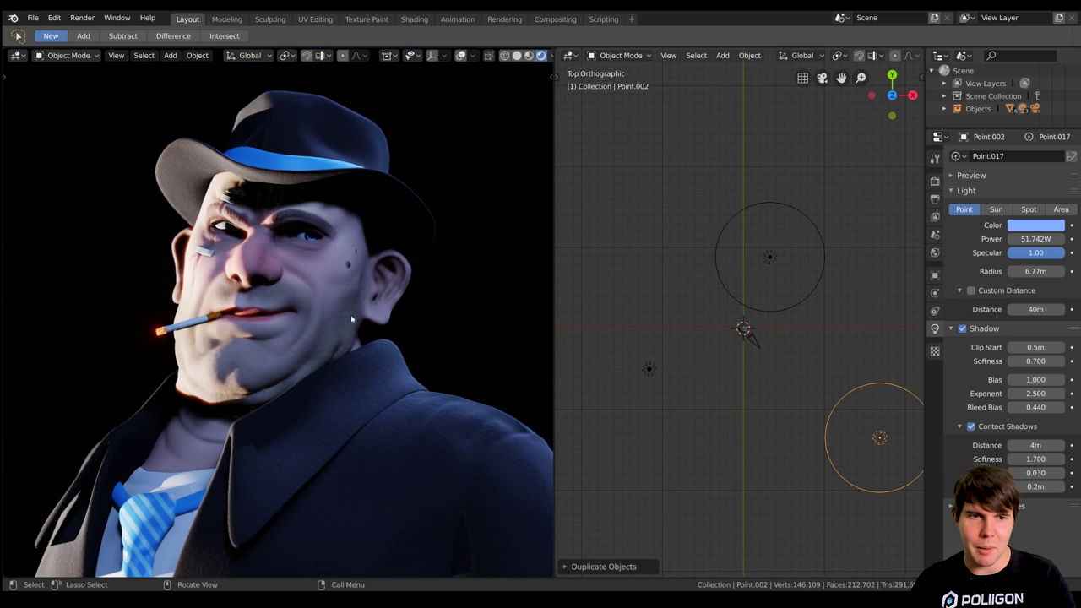
pyautogui.scroll(-3, 306, 337)
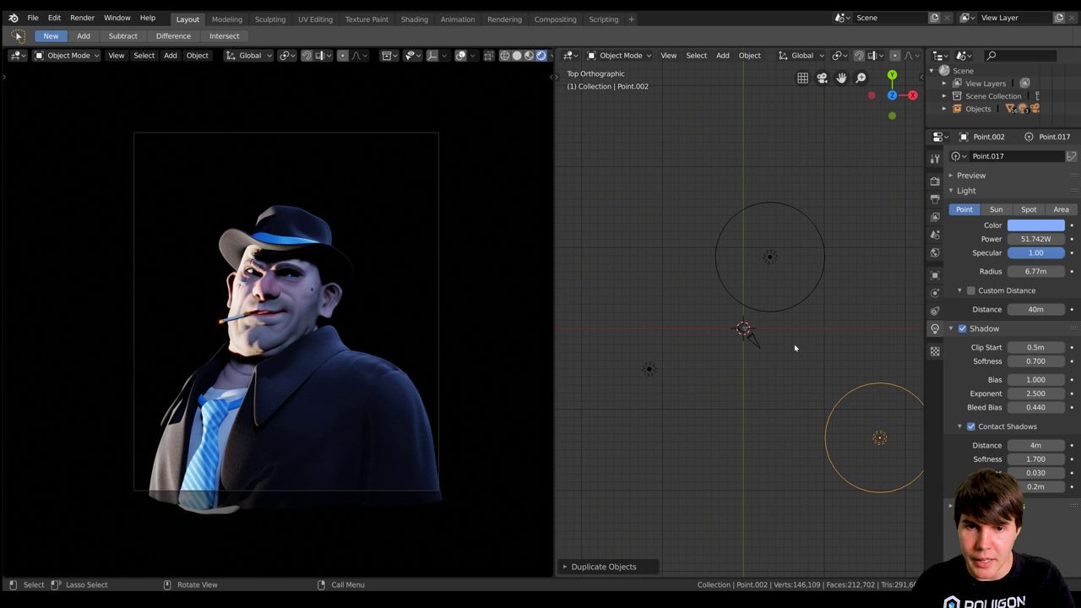
pyautogui.press('Delete')
# Duplicate the white key light and place the copy about 23 m away on the opposite side of the bust
pyautogui.click(644, 371)
pyautogui.hotkey('shift', 'd')
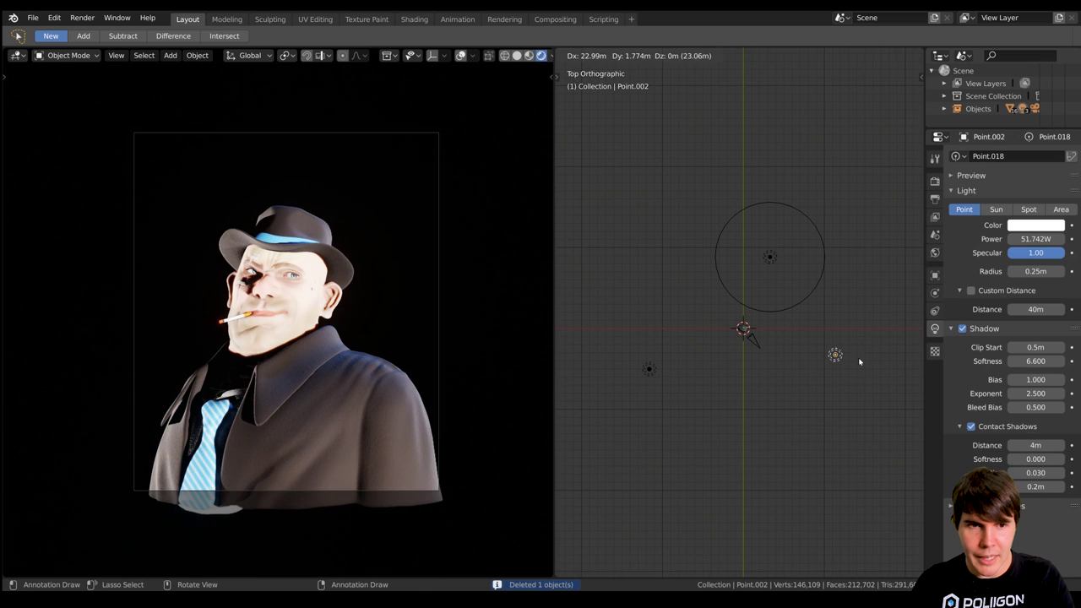
pyautogui.click(859, 361)
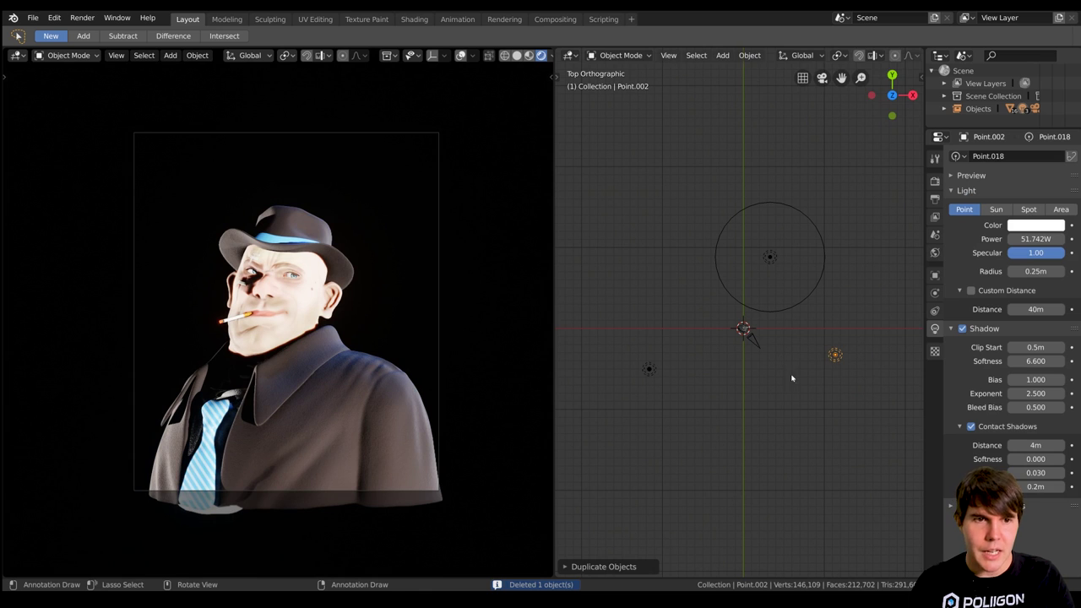
# Set the duplicated key light's color to a saturated orange-red
pyautogui.click(1035, 226)
pyautogui.click(991, 137)
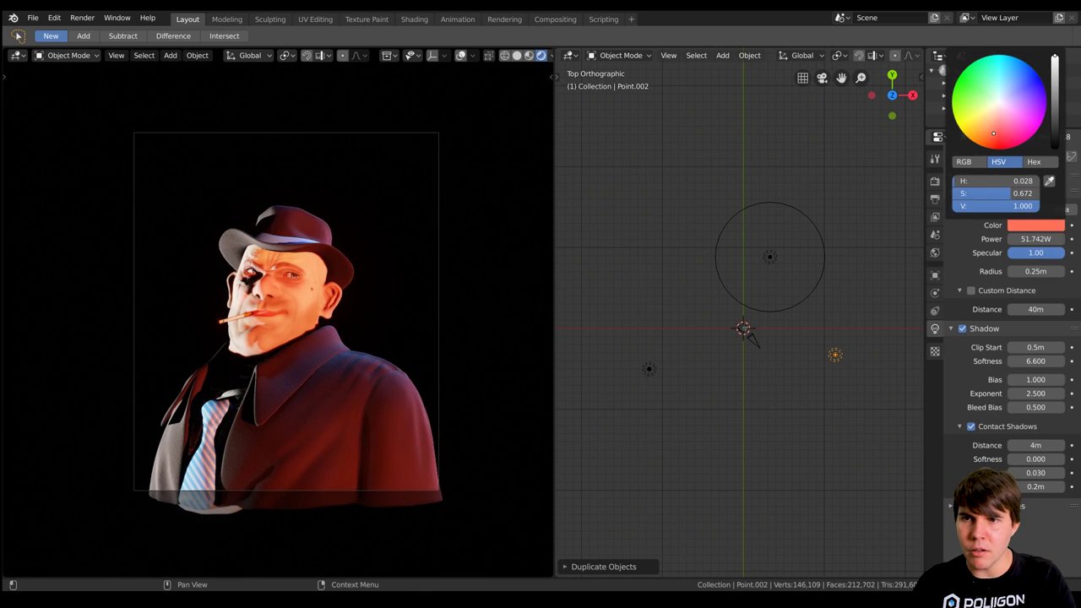
pyautogui.click(1037, 225)
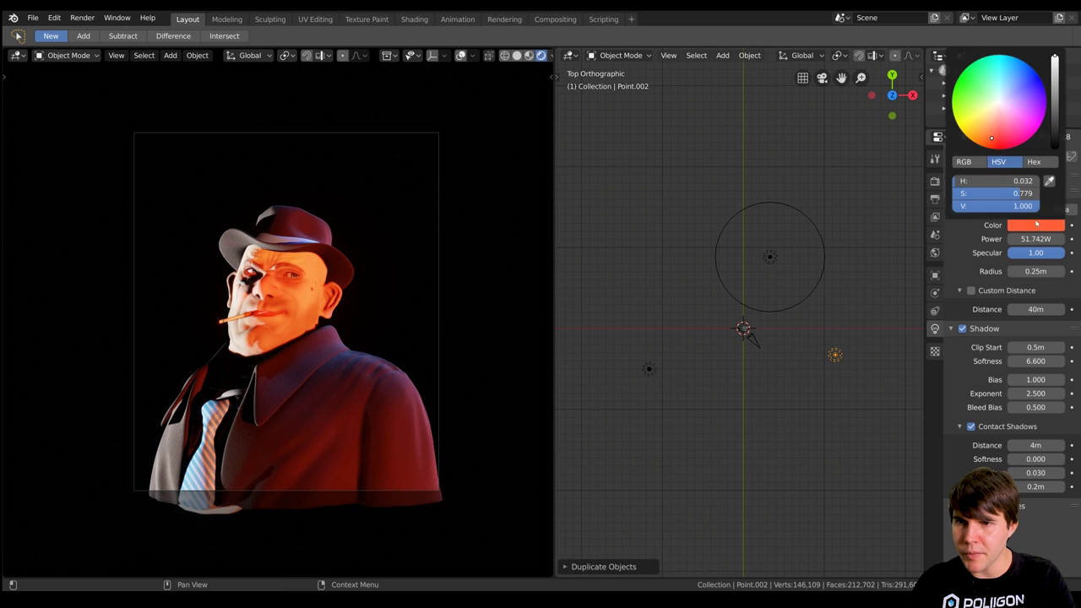
pyautogui.moveTo(994, 148); pyautogui.dragTo(988, 143)
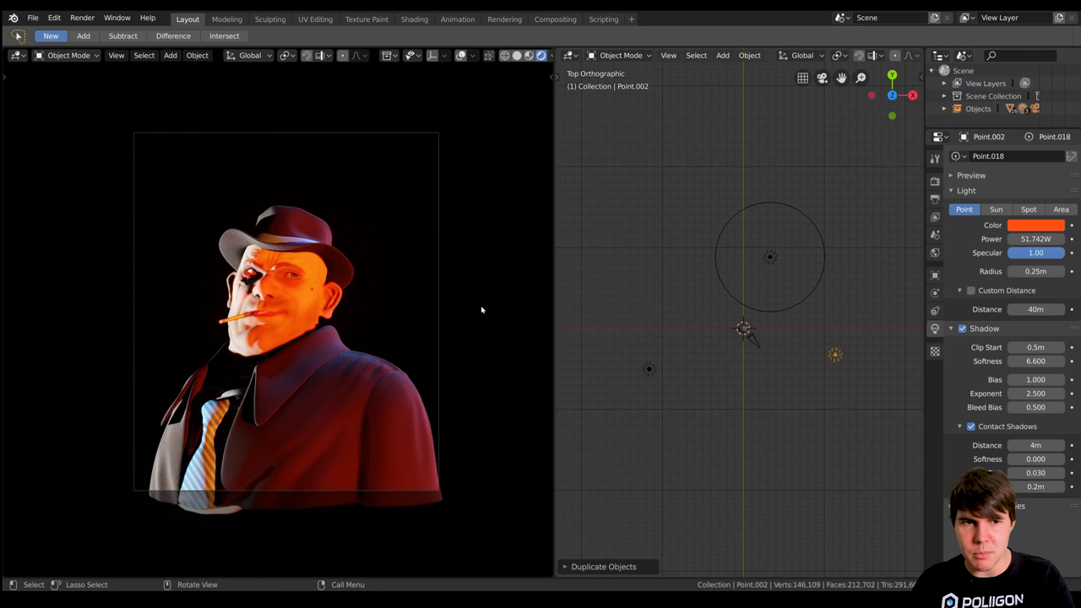
# From the front view, move the orange light closer to the bust and below it
pyautogui.press('KP_1')
pyautogui.scroll(4, 844, 355)
pyautogui.press('g')
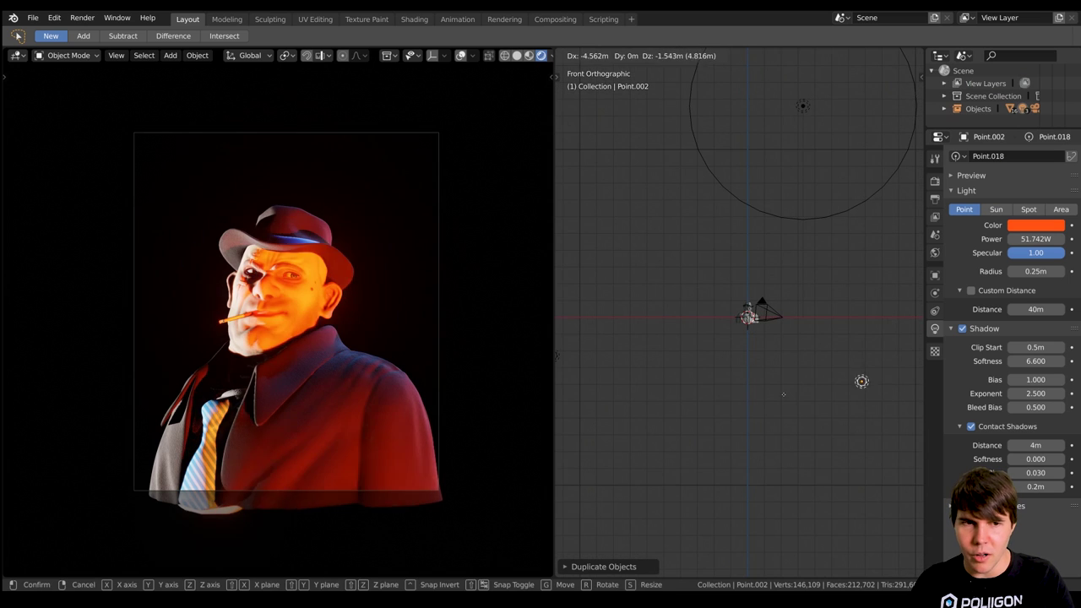
pyautogui.click(764, 397)
pyautogui.moveTo(827, 345); pyautogui.dragTo(792, 351, button='middle')
# From the top view, try the orange light close to the camera, and settle it farther out in front of the bust
pyautogui.press('KP_7')
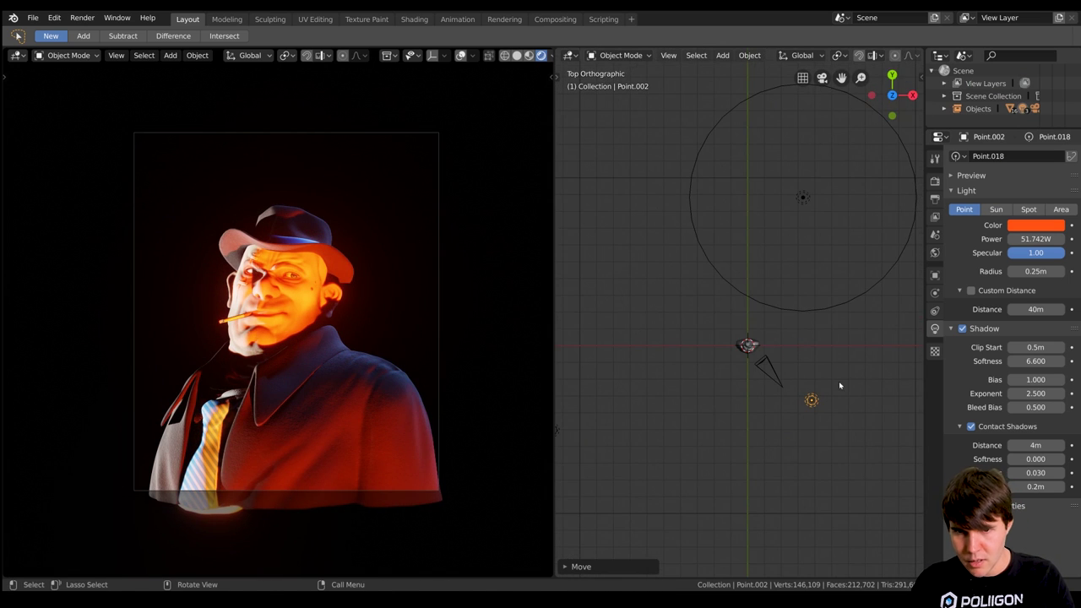
pyautogui.press('g')
pyautogui.click(828, 363)
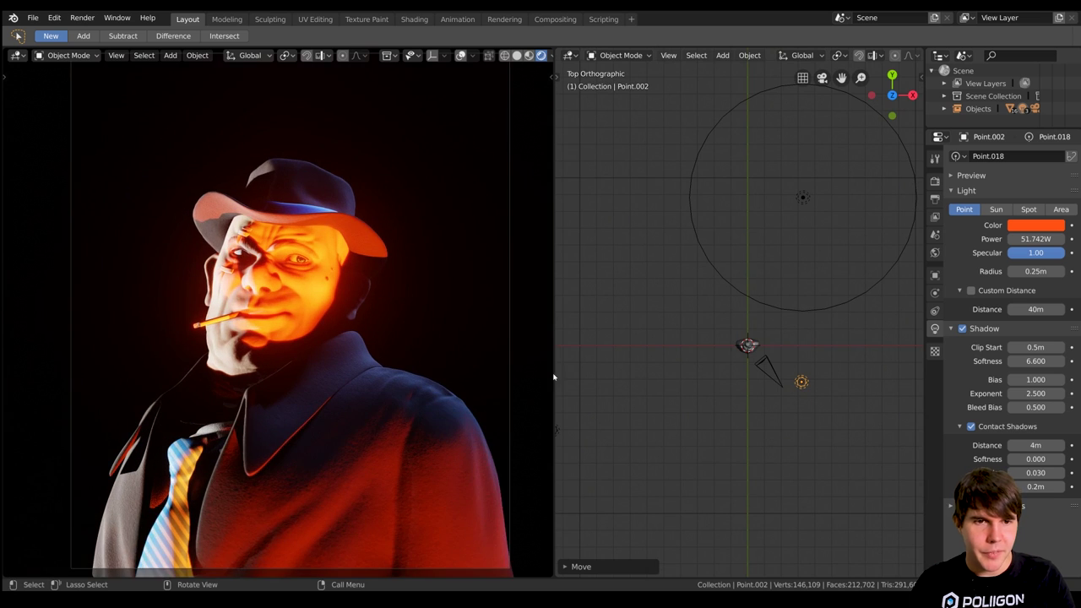
pyautogui.scroll(-2, 730, 386)
pyautogui.press('g')
pyautogui.click(894, 445)
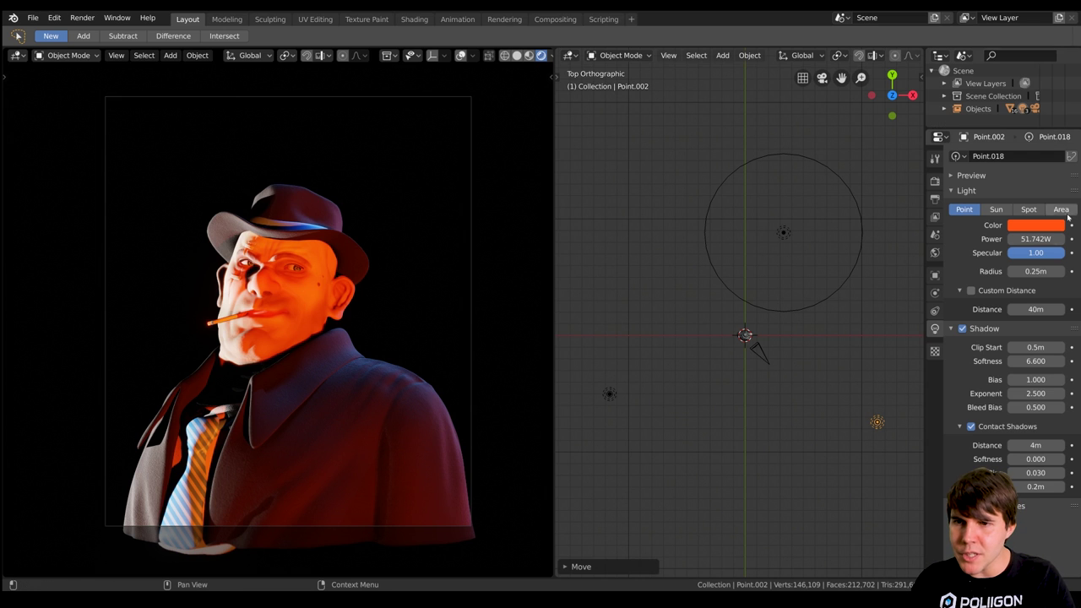
# Set the orange light's power to 10.046 W and move it back in close beside the camera
pyautogui.moveTo(1036, 239); pyautogui.dragTo(994, 238)
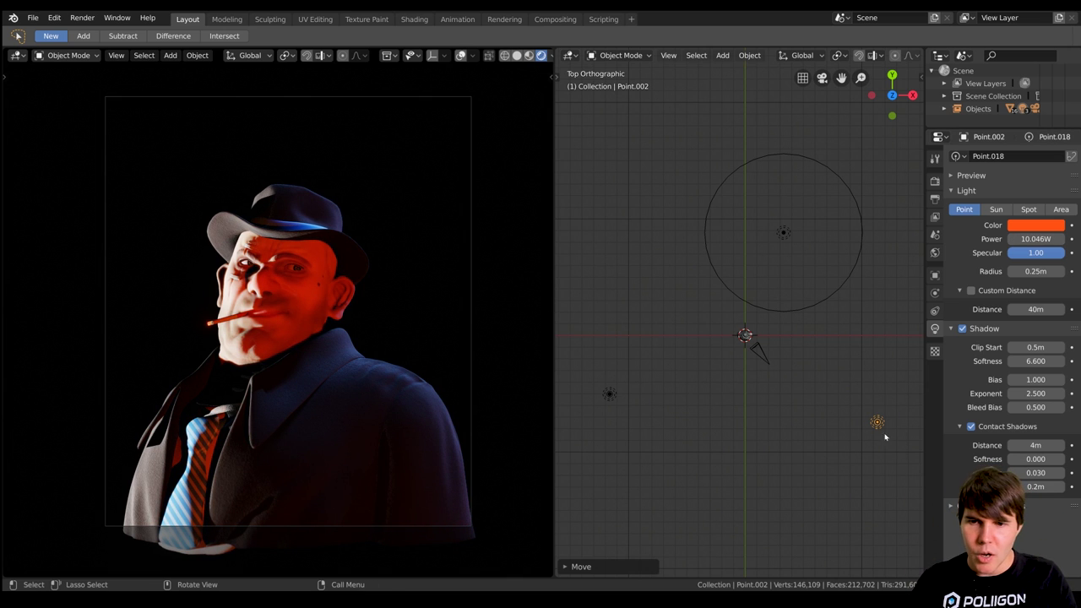
pyautogui.press('g')
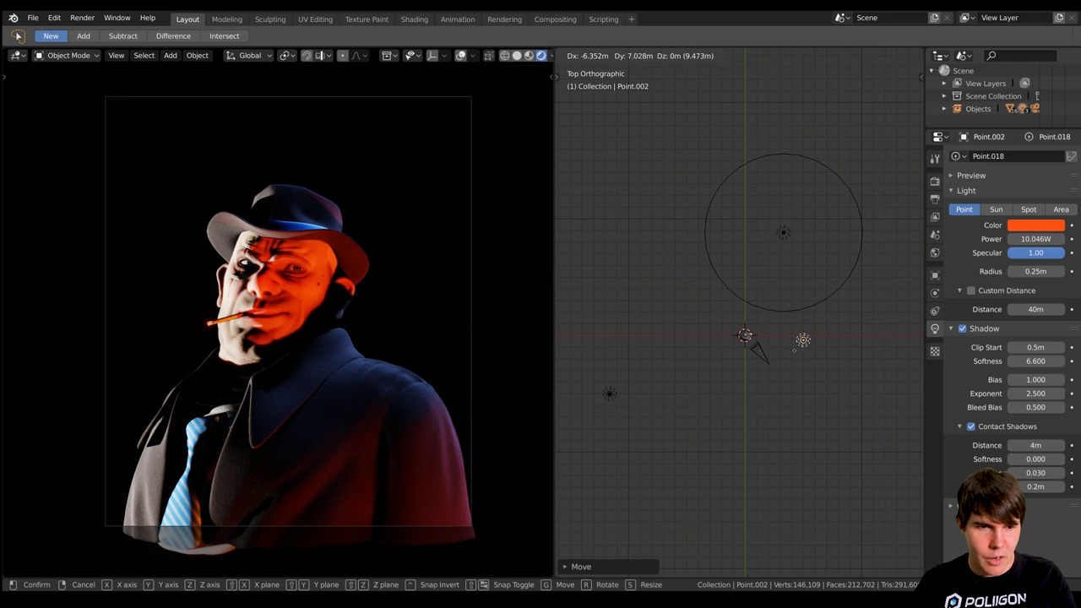
pyautogui.scroll(3, 298, 243)
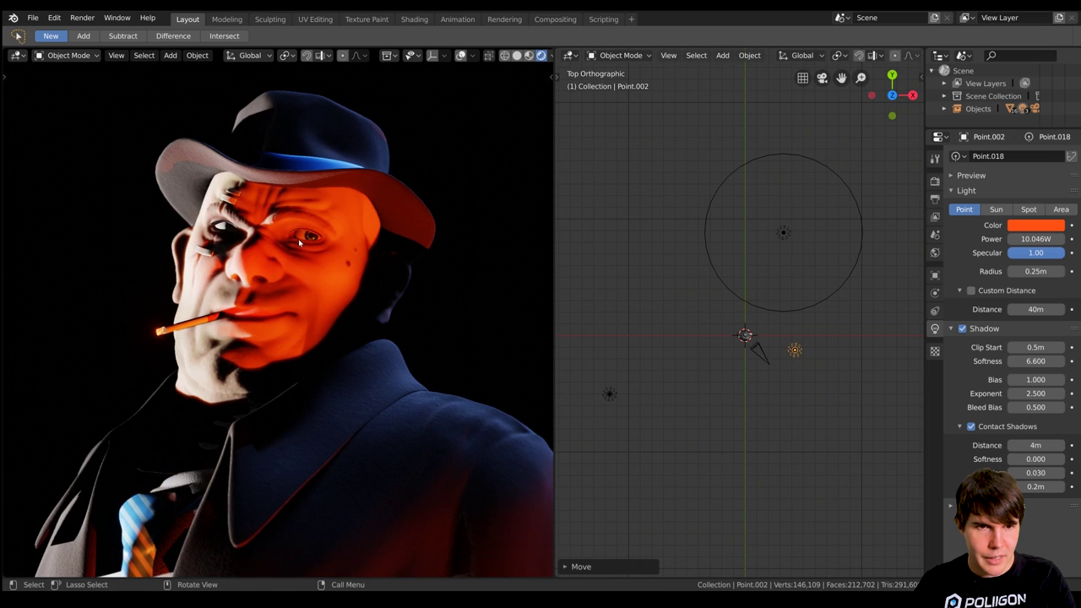
pyautogui.moveTo(795, 350); pyautogui.dragTo(798, 360)
pyautogui.scroll(-3, 347, 304)
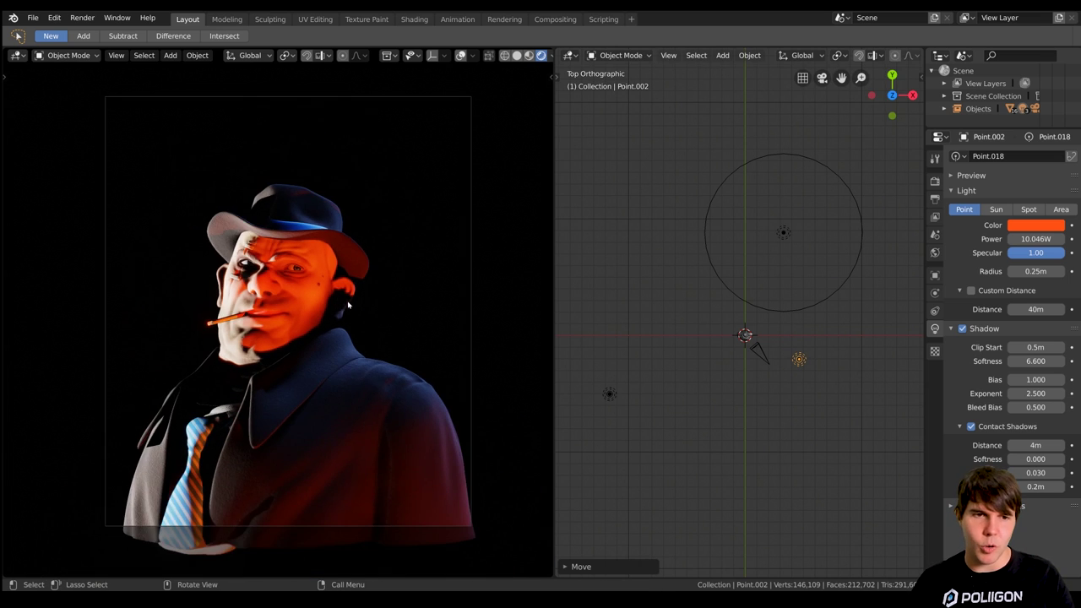
# Reduce the orange light's power to 1.694 W and check its effect on the face
pyautogui.moveTo(1036, 239); pyautogui.dragTo(998, 238)
pyautogui.moveTo(743, 346); pyautogui.dragTo(764, 353, button='middle')
pyautogui.moveTo(1035, 239); pyautogui.dragTo(1045, 239)
pyautogui.scroll(-2, 451, 323)
pyautogui.scroll(4, 357, 324)
pyautogui.scroll(-3, 384, 332)
pyautogui.scroll(4, 628, 344)
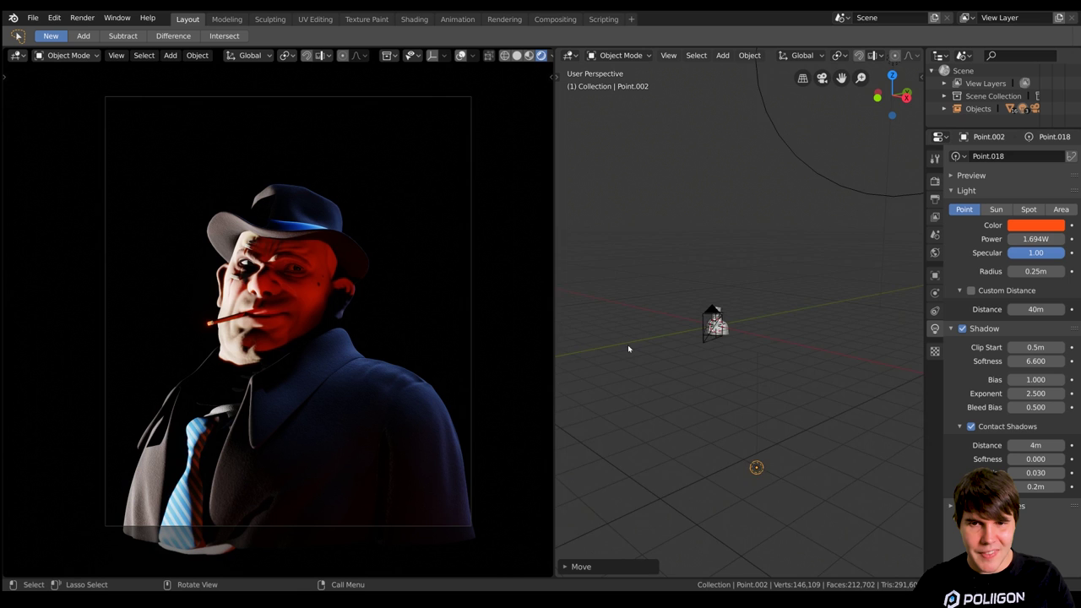
pyautogui.moveTo(654, 345); pyautogui.dragTo(671, 348, button='middle')
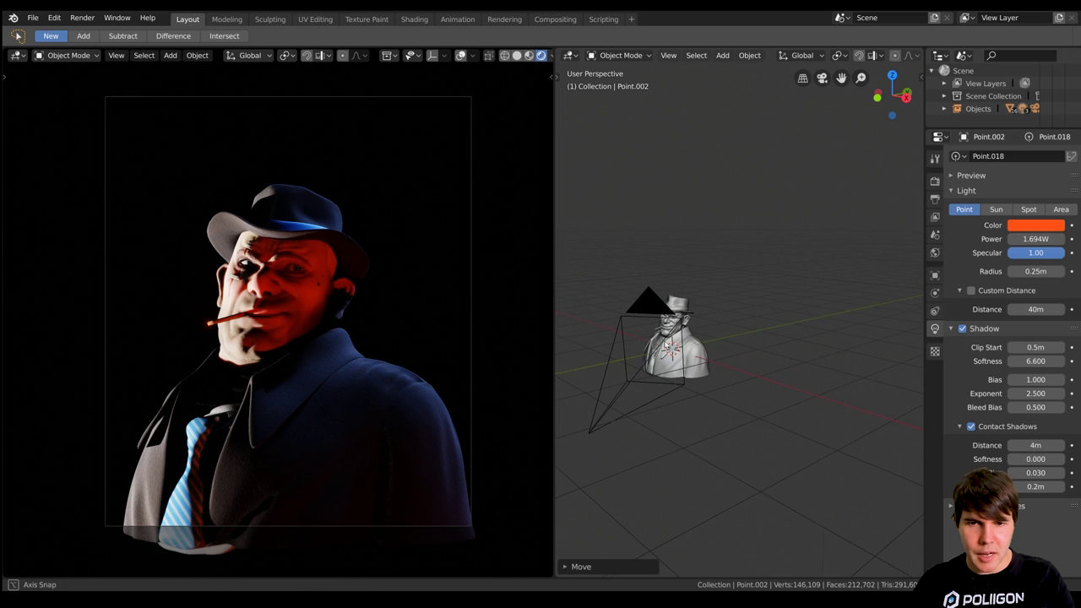
pyautogui.scroll(3, 185, 331)
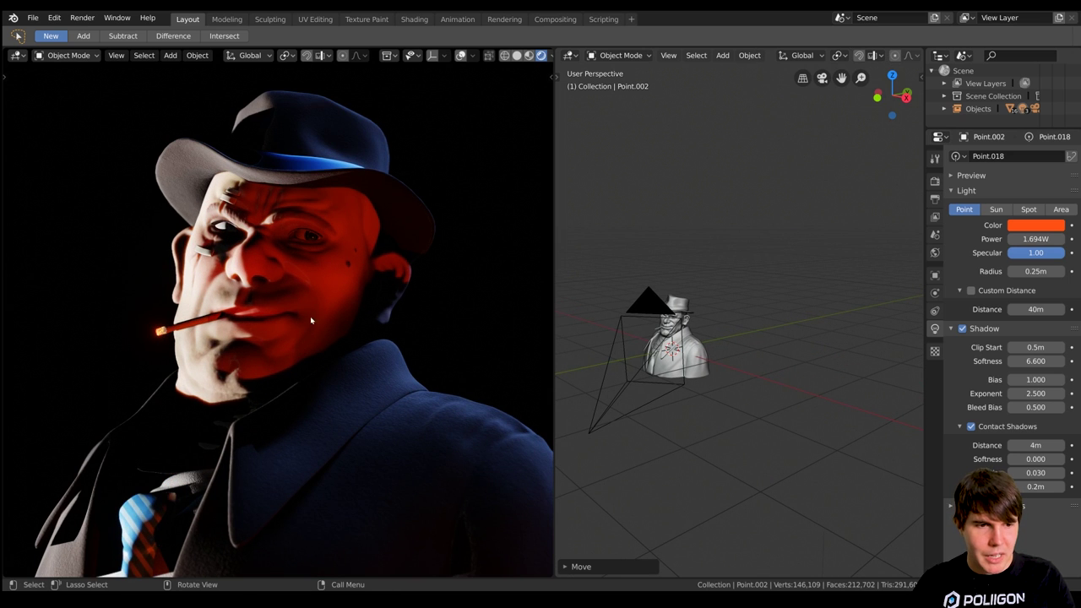
pyautogui.scroll(-1, 304, 337)
# Select the cigarette and, in Edit Mode, snap the 3D cursor to its selected geometry
pyautogui.moveTo(572, 367); pyautogui.dragTo(756, 242, button='middle')
pyautogui.scroll(5, 788, 376)
pyautogui.scroll(-1, 788, 377)
pyautogui.scroll(3, 784, 377)
pyautogui.click(745, 315)
pyautogui.click(744, 316)
pyautogui.press('Tab')
pyautogui.hotkey('shift', 's')
pyautogui.click(757, 355)
pyautogui.press('Tab')
# Deselect the cigarette and check the bust from a wider view
pyautogui.scroll(-6, 758, 355)
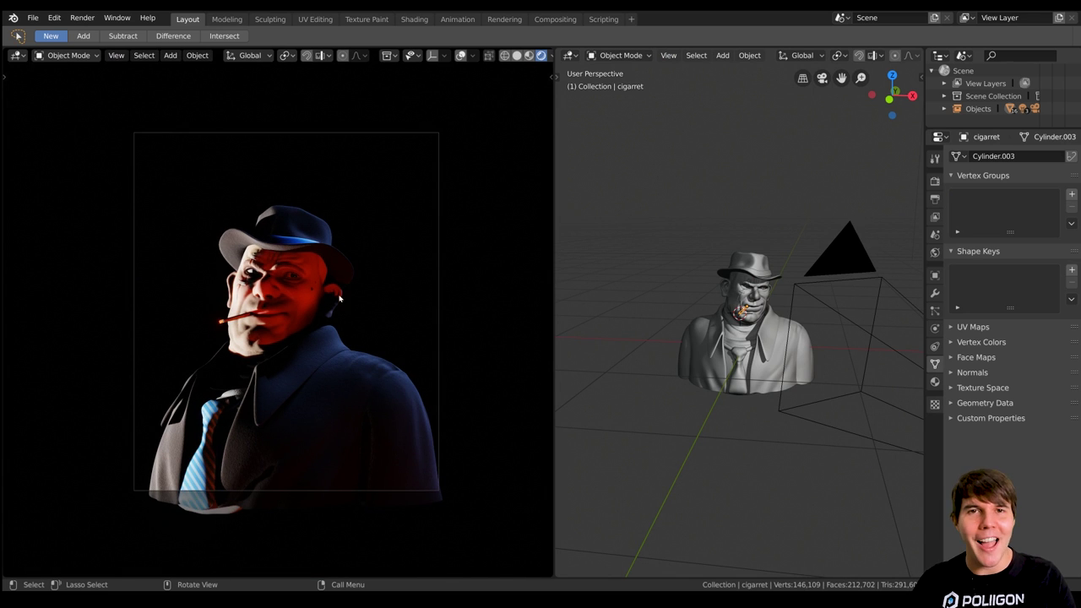
pyautogui.scroll(2, 203, 344)
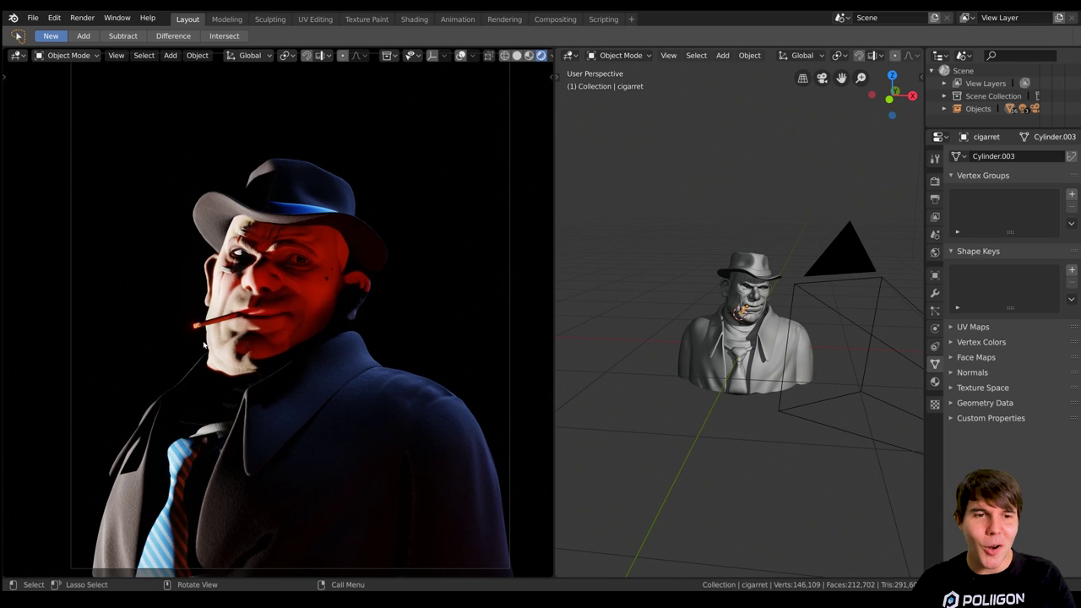
pyautogui.scroll(5, 670, 353)
pyautogui.hotkey('alt', 'a')
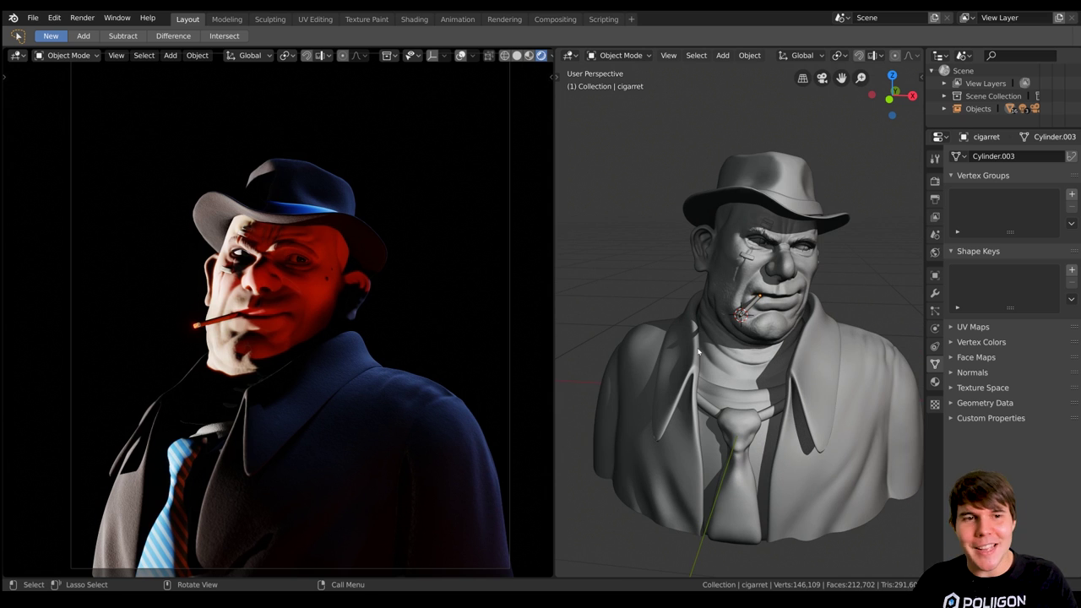
pyautogui.scroll(-8, 847, 346)
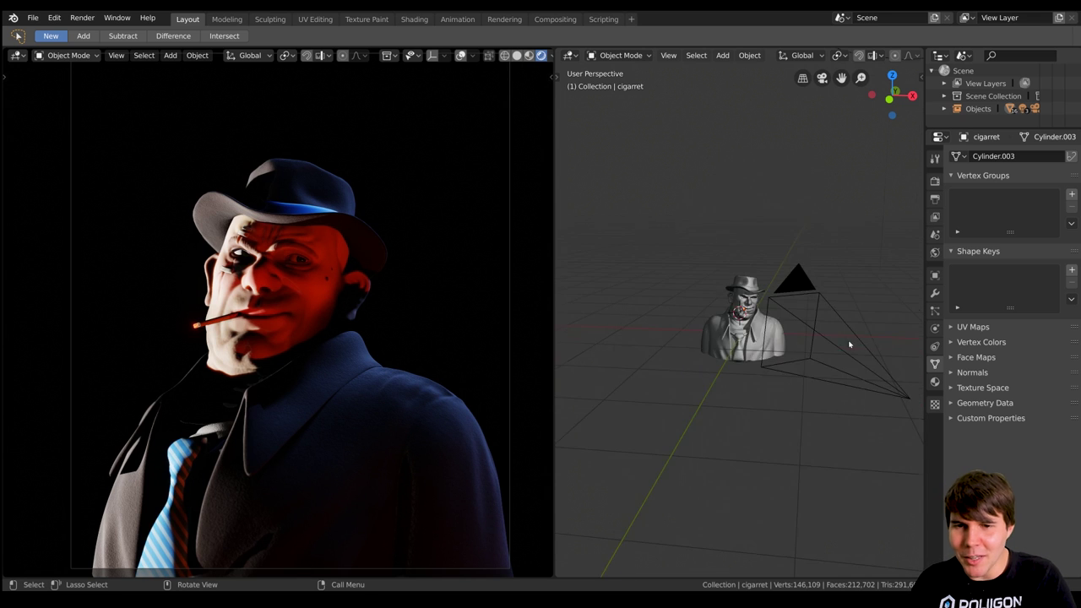
# Duplicate the orange point light in place and snap the copy to the 3D cursor at the cigarette
pyautogui.click(843, 440)
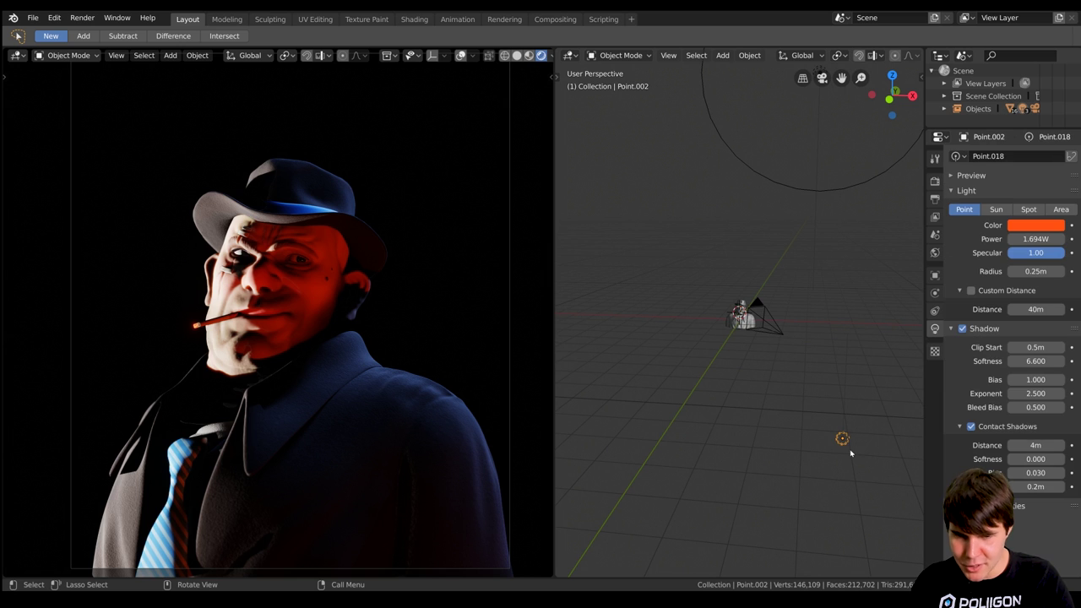
pyautogui.hotkey('shift', 'd')
pyautogui.press('Escape')
pyautogui.press('KP_Decimal')
pyautogui.scroll(-8, 829, 336)
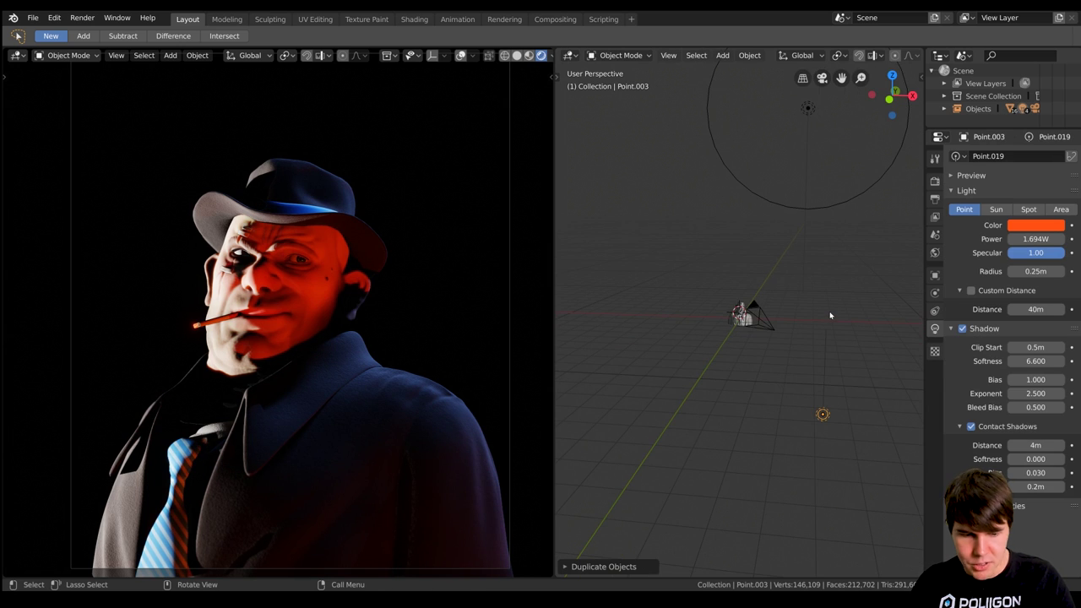
pyautogui.hotkey('shift', 's')
pyautogui.click(829, 265)
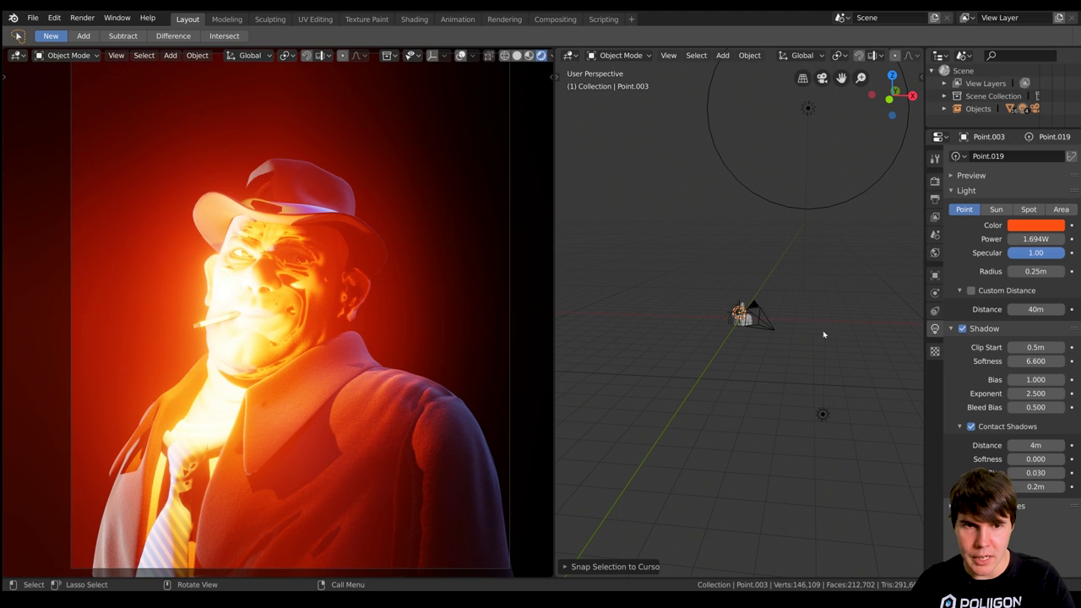
# Reduce the cigarette light's power to 178 mW
pyautogui.scroll(4, 432, 299)
pyautogui.scroll(-2, 431, 300)
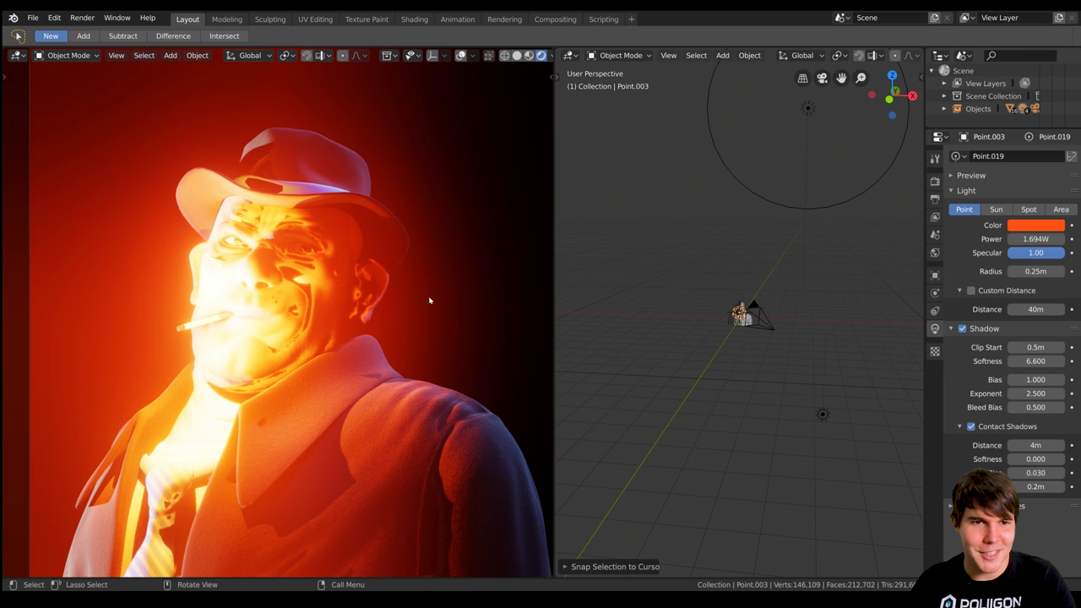
pyautogui.moveTo(1036, 239); pyautogui.dragTo(986, 238)
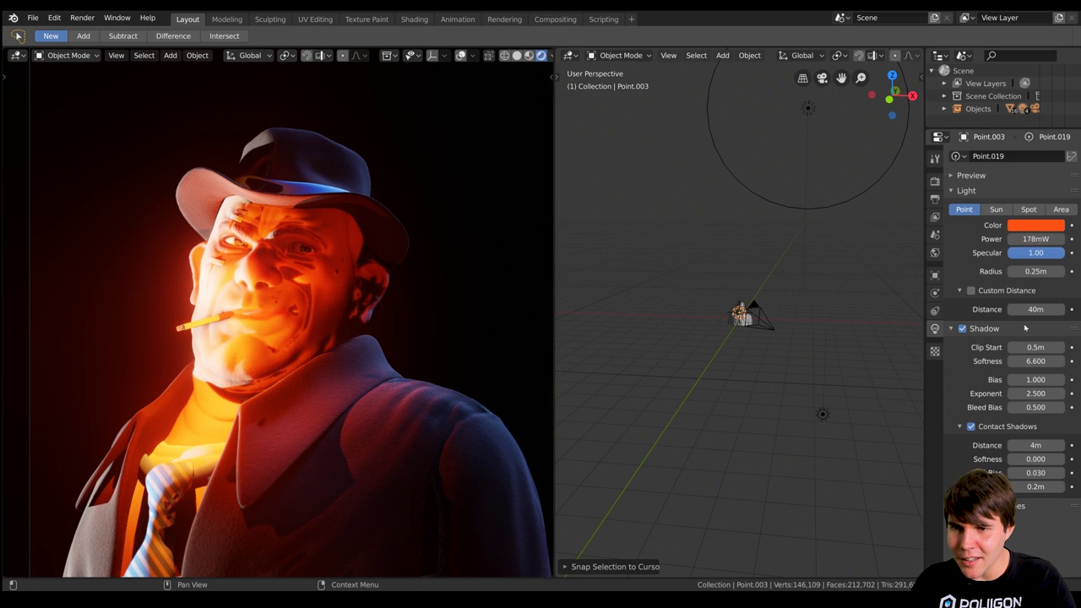
# Set the cigarette light's shadow softness to 0.700 and its contact shadow softness to 1.300
pyautogui.moveTo(1030, 361); pyautogui.dragTo(1047, 361)
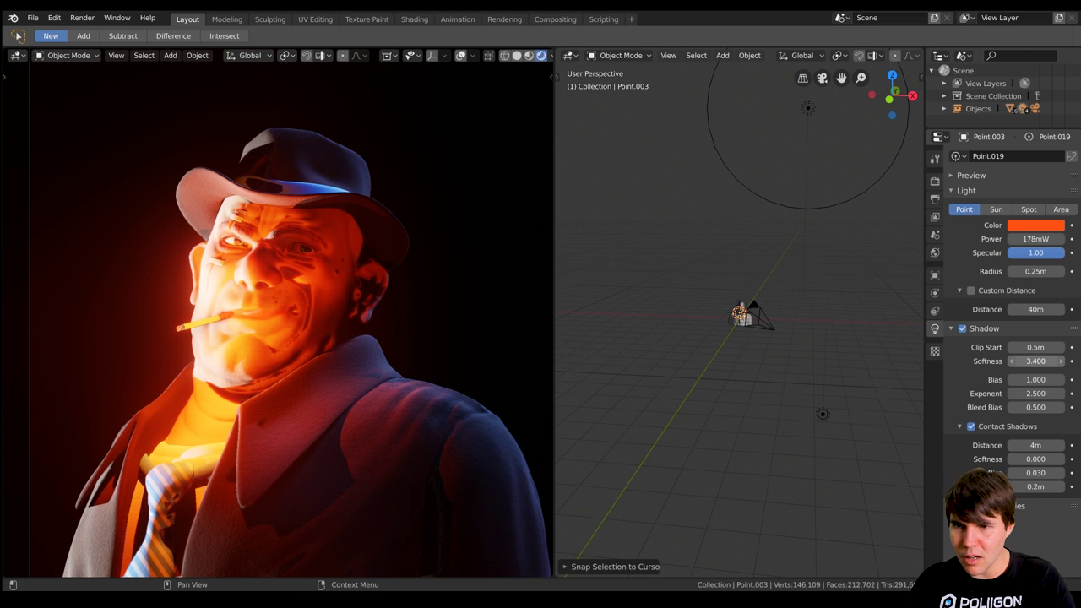
pyautogui.moveTo(1035, 361); pyautogui.dragTo(1040, 361)
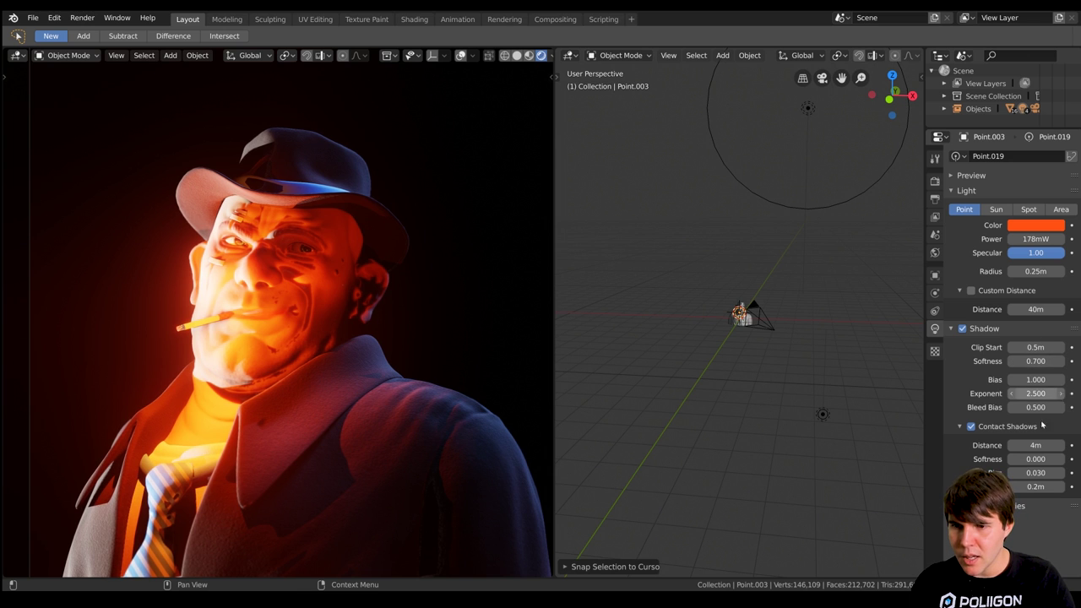
pyautogui.moveTo(1037, 459); pyautogui.dragTo(1065, 459)
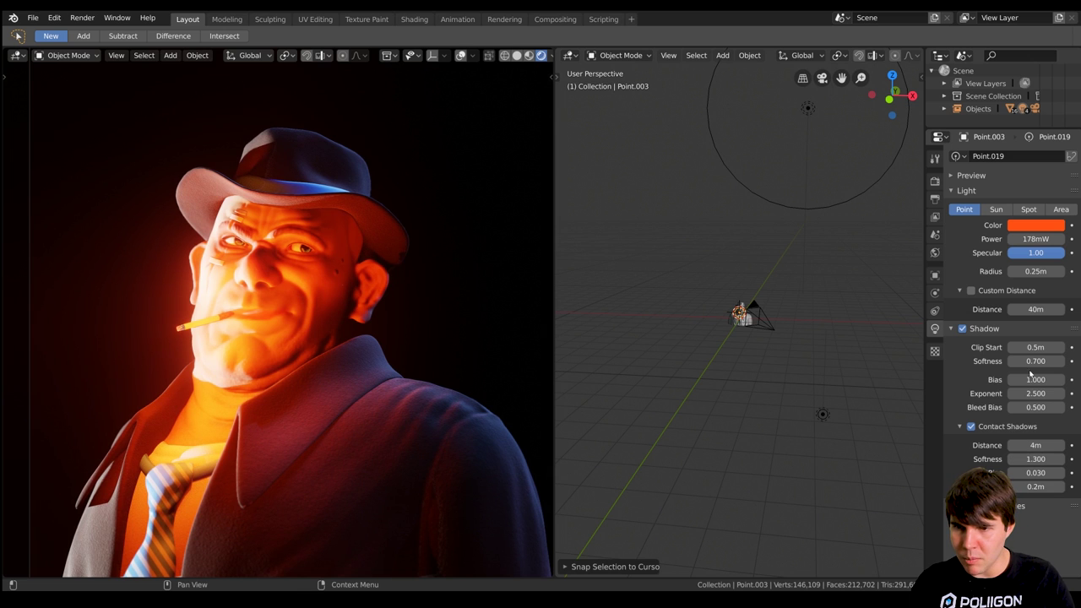
# Lower the cigarette light's power to 24.997 mW and inspect the glow on the face
pyautogui.moveTo(1035, 239); pyautogui.dragTo(1017, 239)
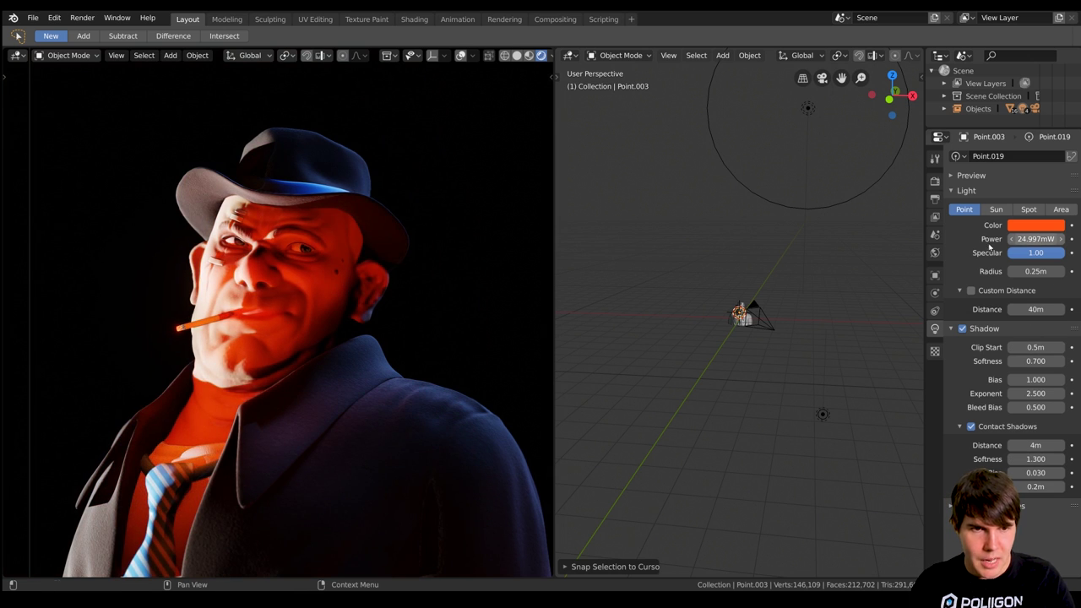
pyautogui.scroll(3, 248, 342)
pyautogui.keyDown('shift'); pyautogui.moveTo(256, 340); pyautogui.dragTo(335, 288, button='middle'); pyautogui.keyUp('shift')
pyautogui.scroll(-3, 245, 312)
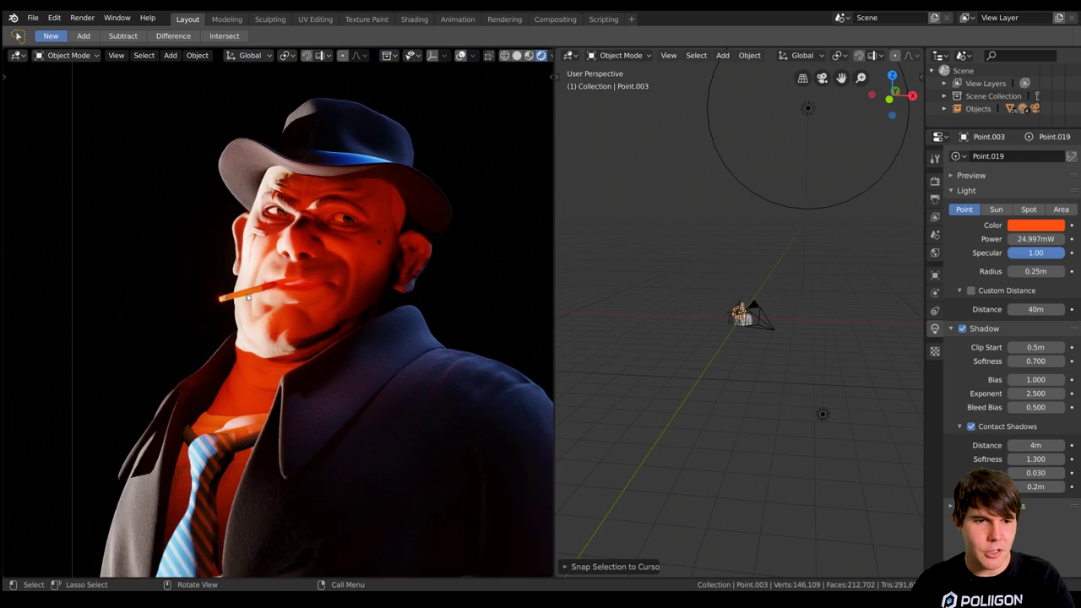
pyautogui.press('KP_0')
pyautogui.press('shift')
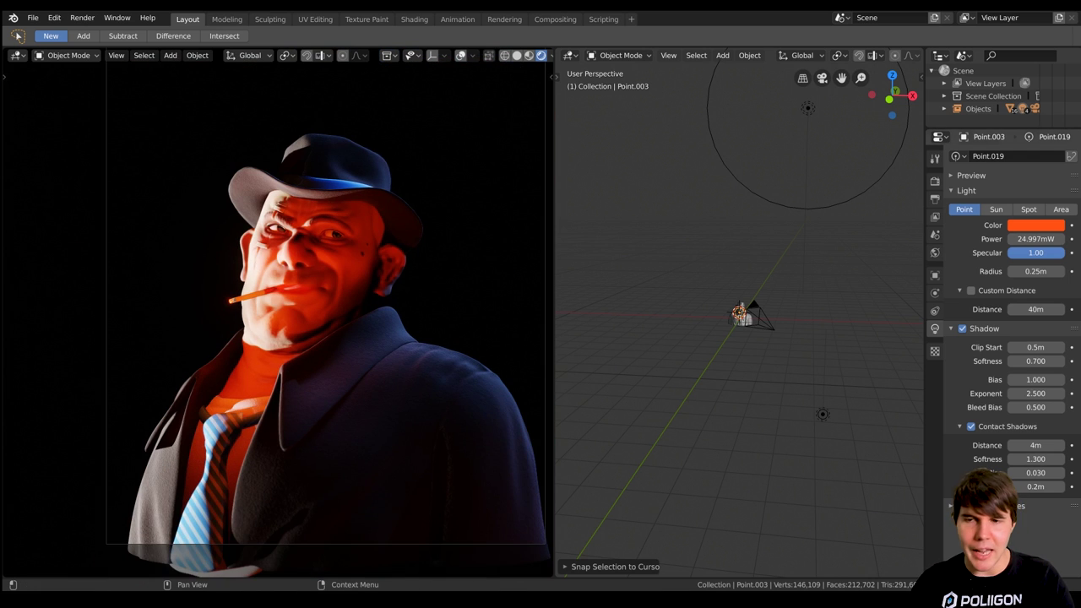
# Change the cigarette light's color to a paler orange and enable a custom distance of 0.32 m
pyautogui.click(1037, 225)
pyautogui.click(988, 126)
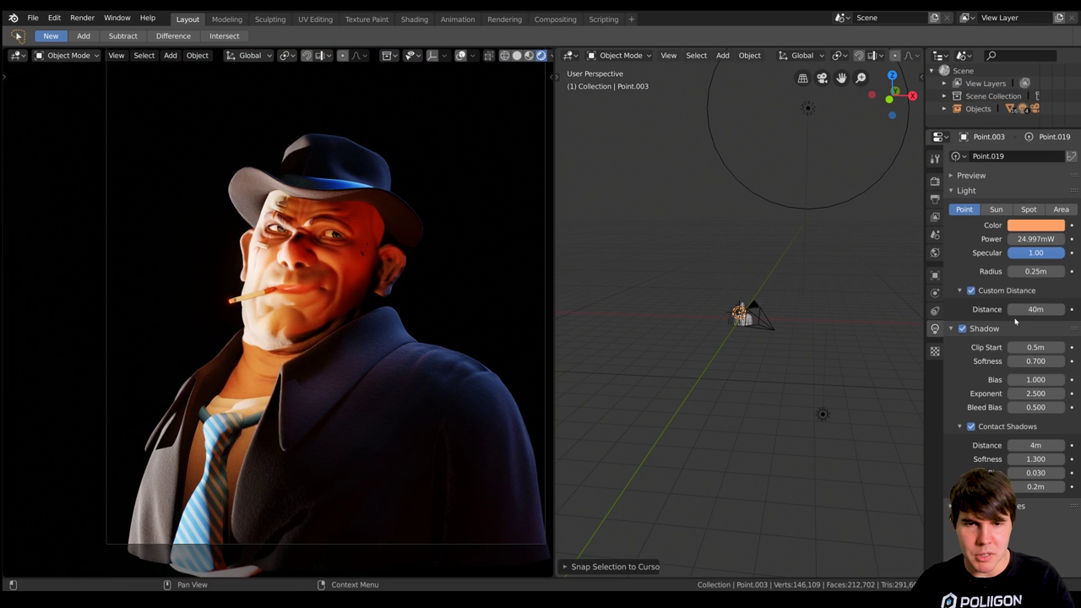
pyautogui.scroll(1, 331, 336)
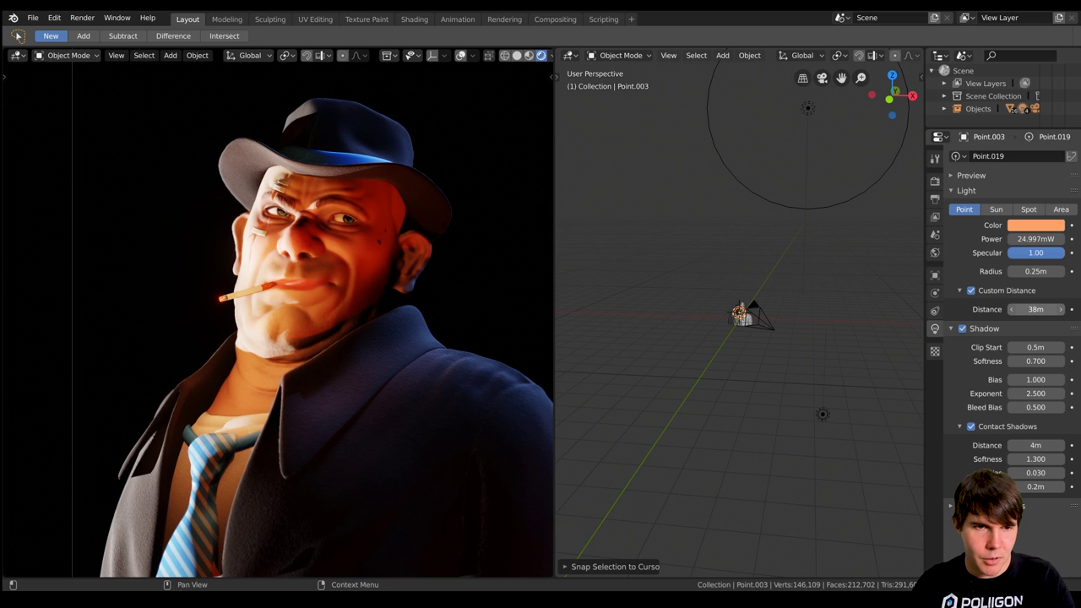
pyautogui.moveTo(1035, 309); pyautogui.dragTo(974, 309)
pyautogui.scroll(-3, 391, 313)
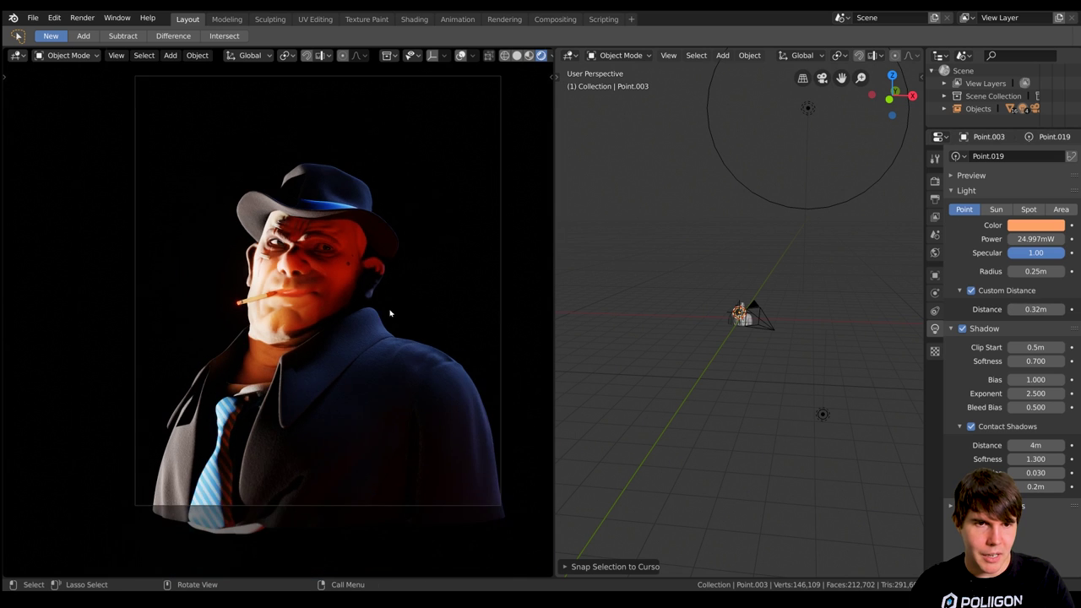
pyautogui.scroll(3, 380, 309)
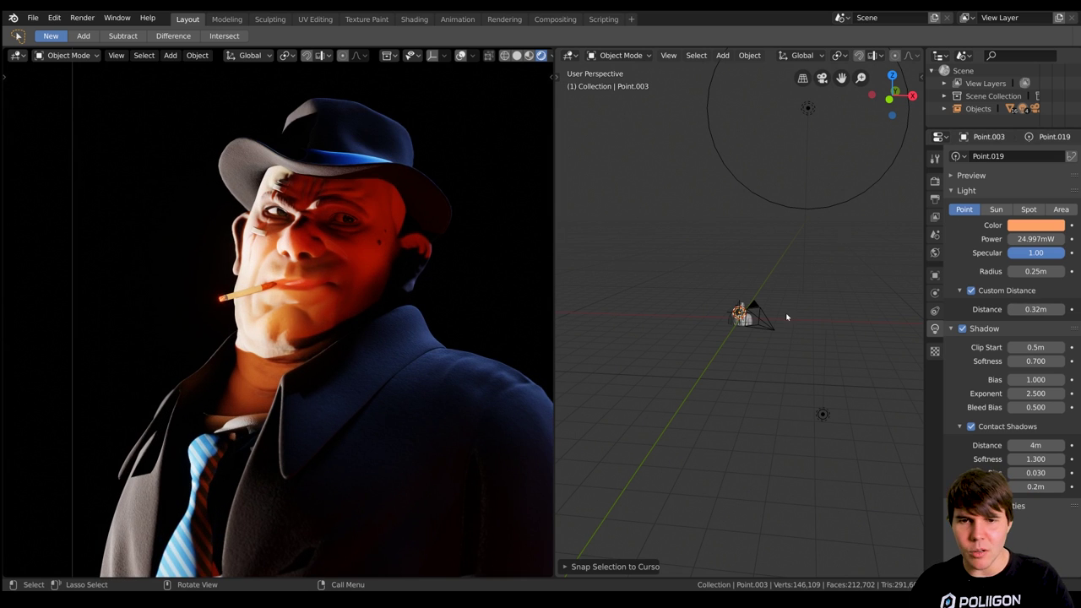
# Reduce the cigarette light's power to 14.997 mW and compare the bust's lighting from near and far
pyautogui.scroll(10, 786, 317)
pyautogui.moveTo(1047, 239)
pyautogui.mouseDown()
pyautogui.moveTo(1026, 239)
pyautogui.moveTo(1059, 239)
pyautogui.moveTo(1038, 239)
pyautogui.mouseUp()
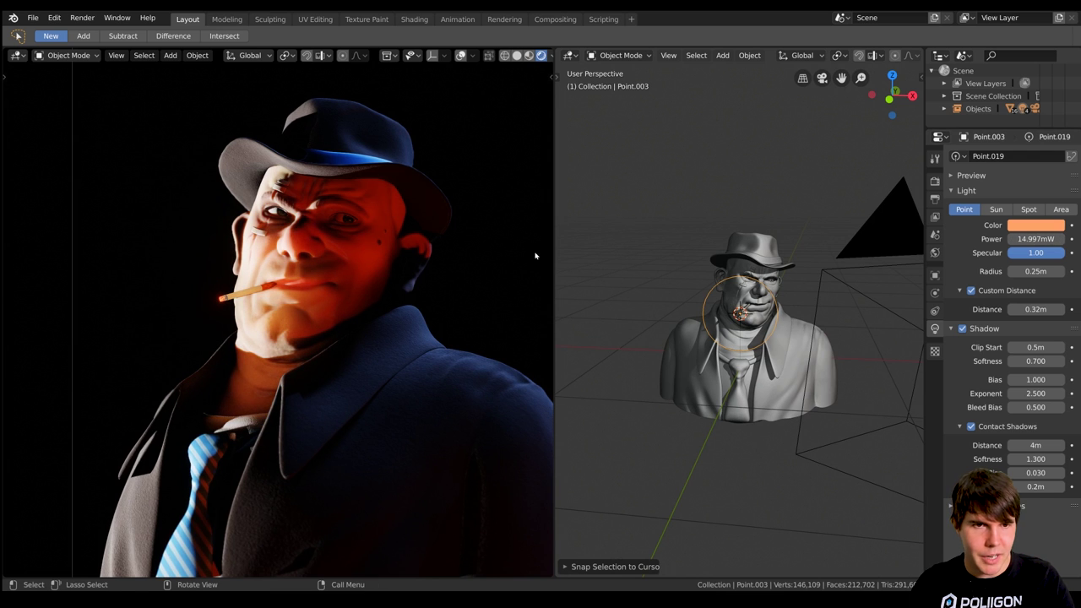
pyautogui.scroll(-4, 498, 259)
pyautogui.scroll(4, 411, 285)
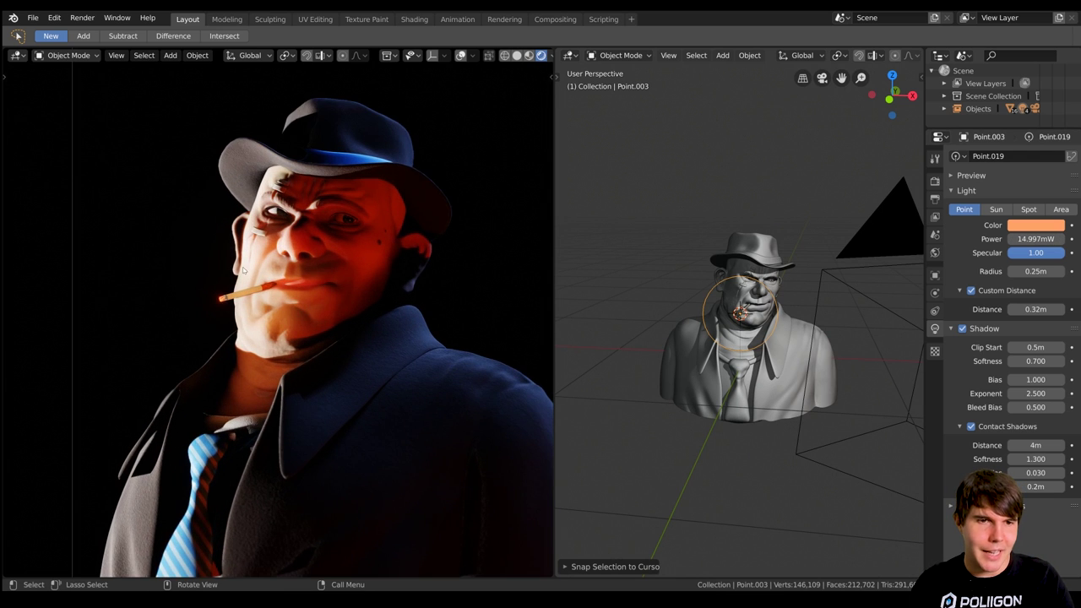
pyautogui.scroll(-3, 276, 377)
pyautogui.scroll(3, 262, 363)
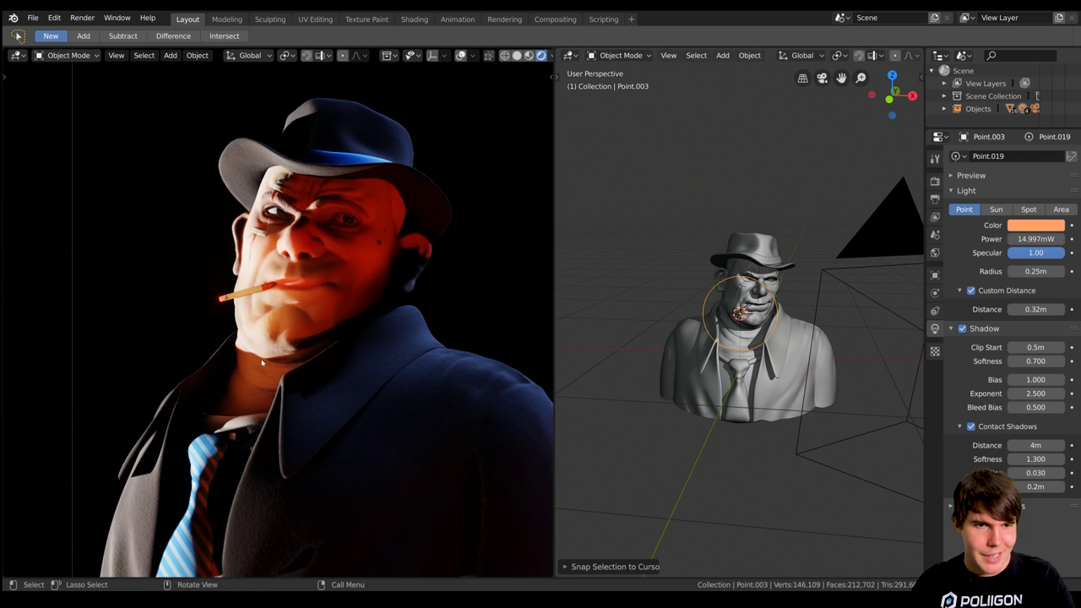
pyautogui.scroll(-3, 365, 237)
pyautogui.scroll(3, 359, 249)
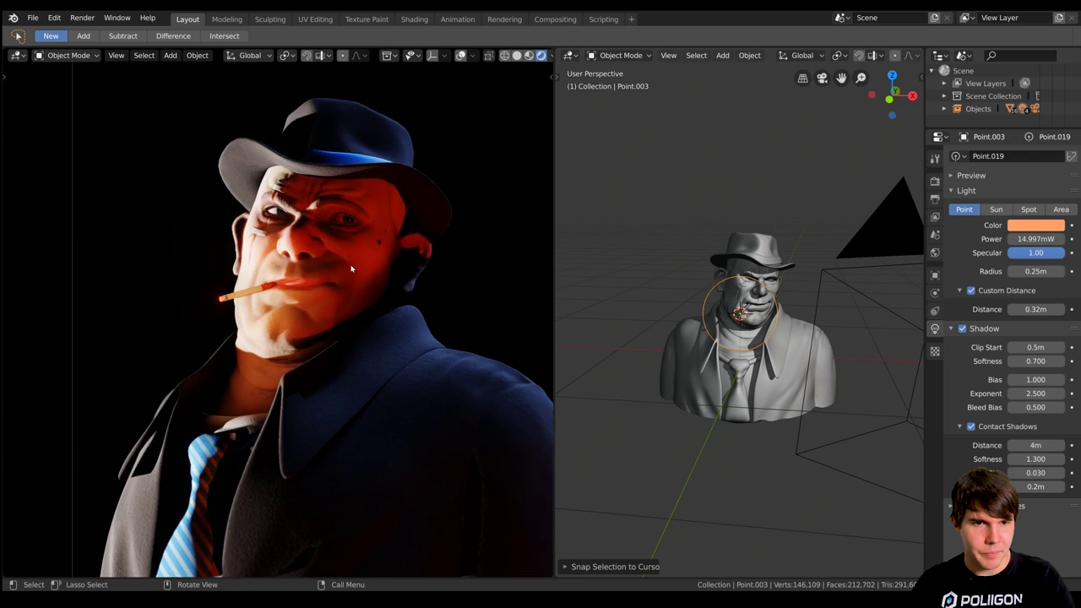
pyautogui.scroll(-3, 351, 269)
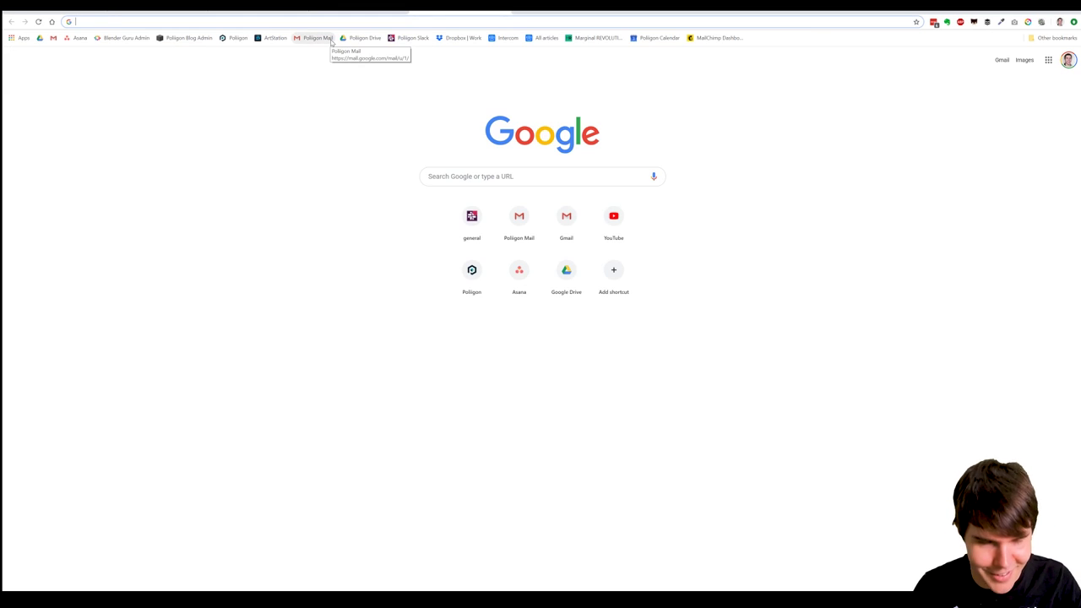
# In the web browser, open pixabay.com and search its images for "fog forest"
pyautogui.write('pixabay.com')
pyautogui.press('Return')
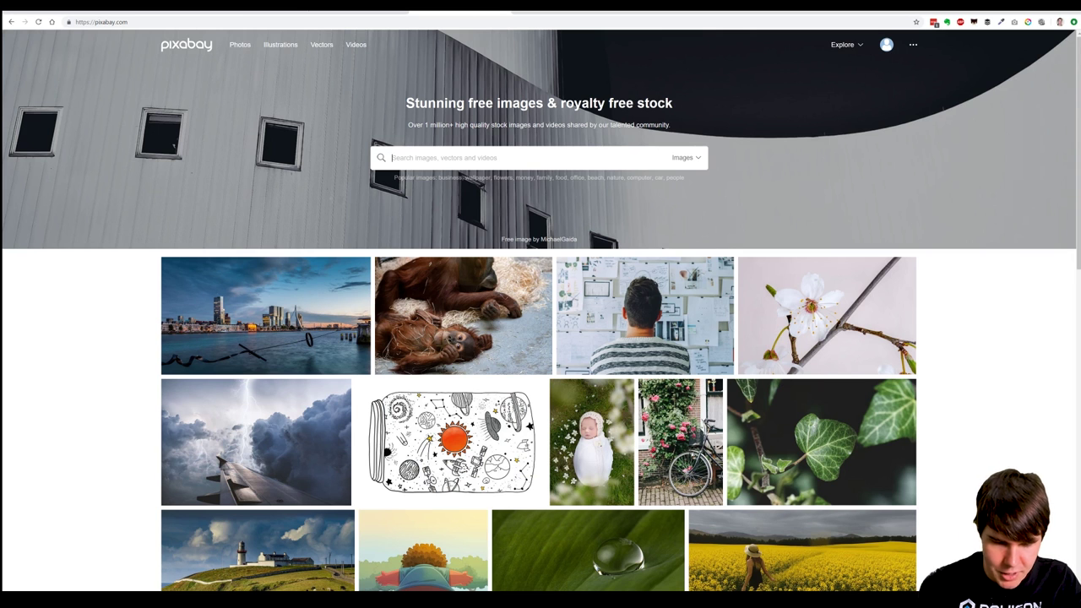
pyautogui.write('fog')
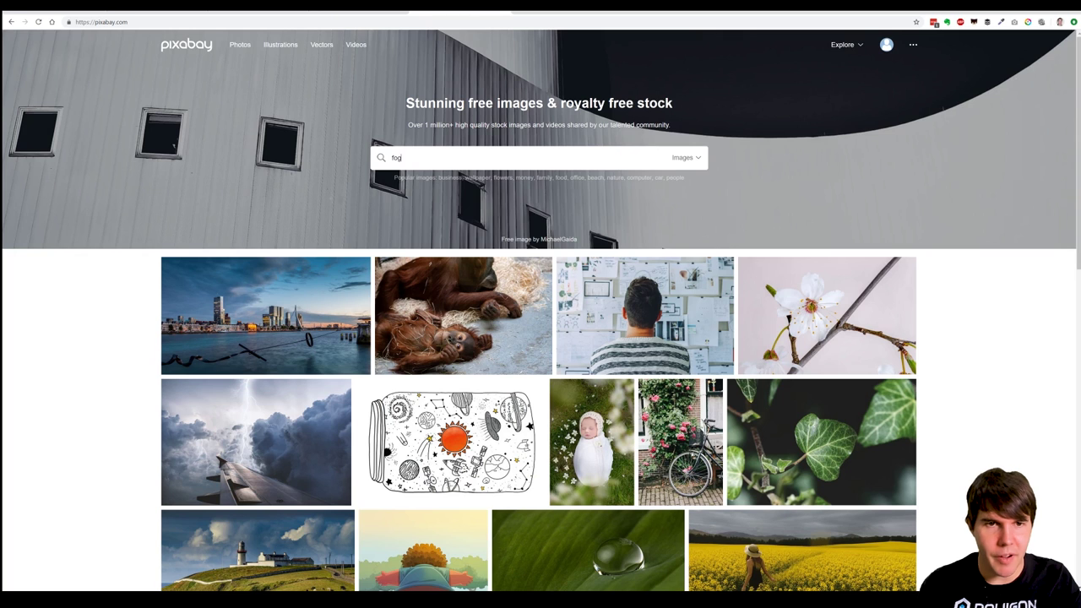
pyautogui.write(' forest')
pyautogui.press('Return')
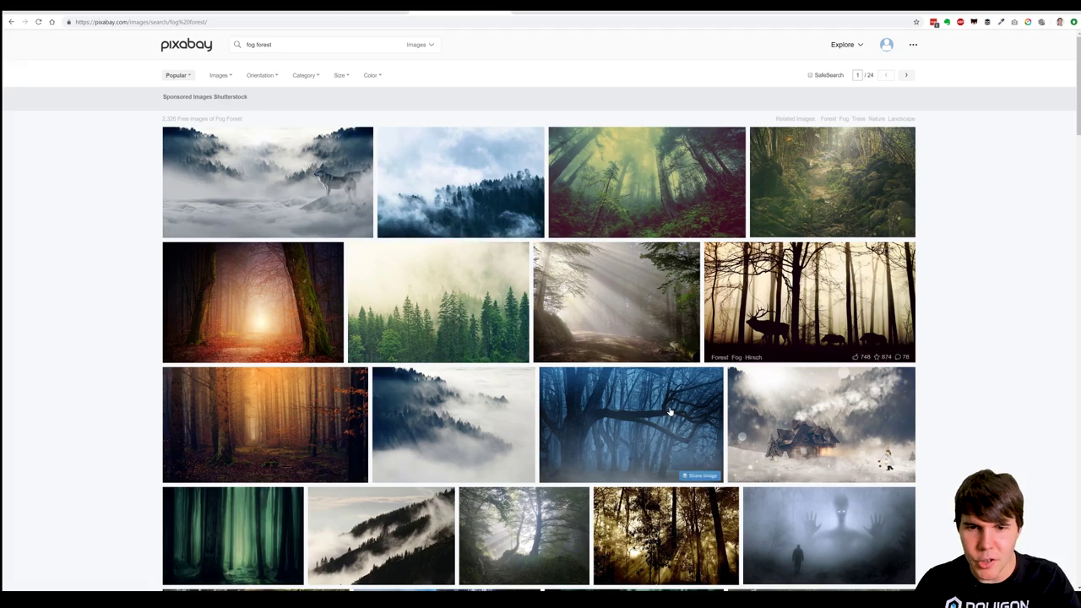
# Browse the fog forest image results for a suitable background behind the bust
pyautogui.scroll(-2, 474, 261)
pyautogui.scroll(-4, 475, 261)
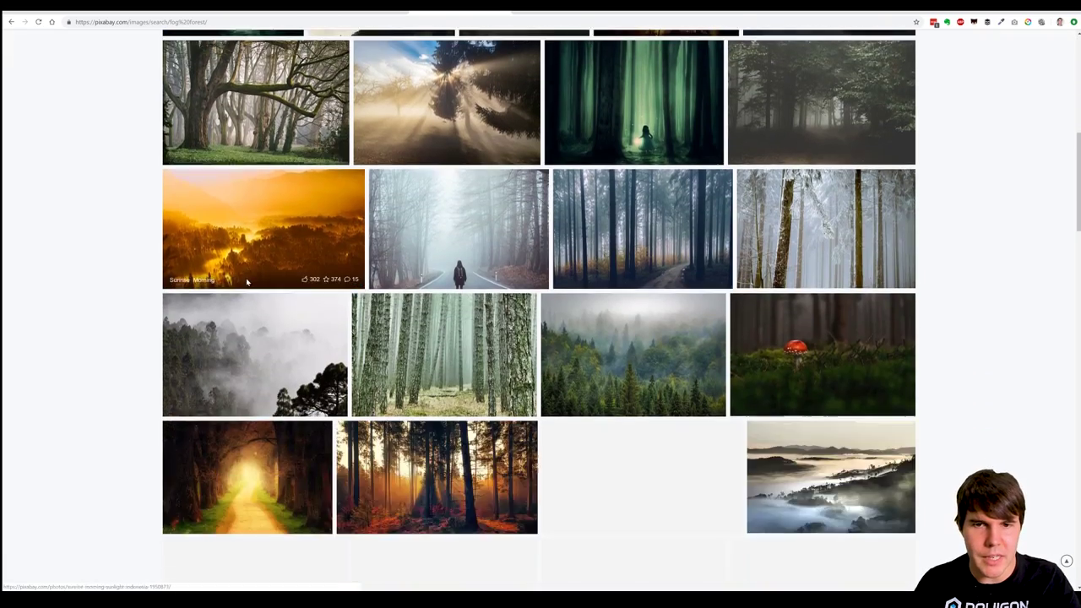
pyautogui.scroll(-10, 267, 282)
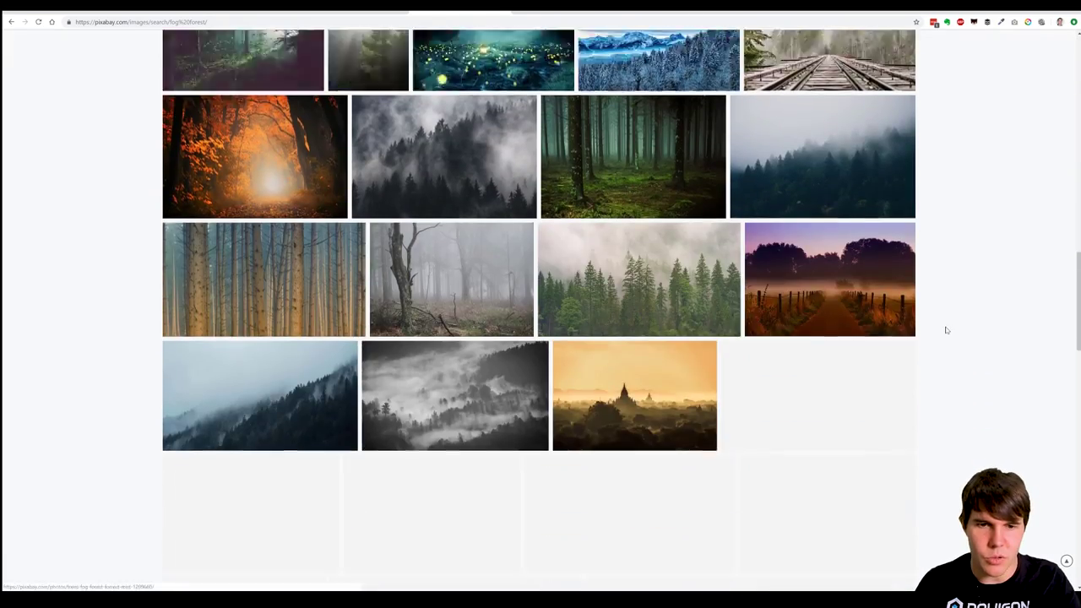
pyautogui.scroll(-10, 938, 325)
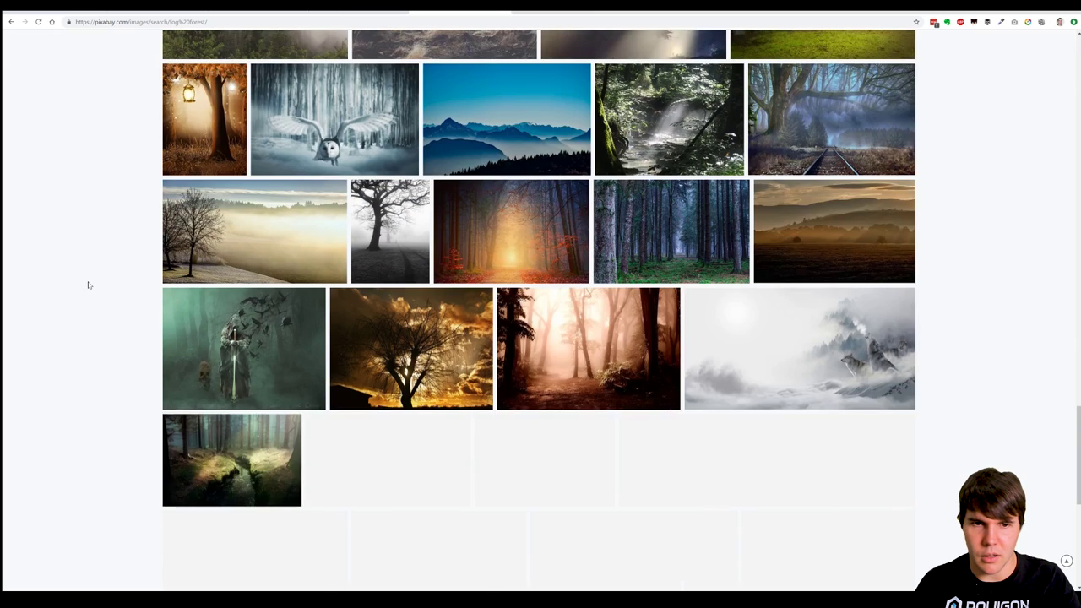
pyautogui.scroll(-2, 88, 285)
pyautogui.click(553, 278)
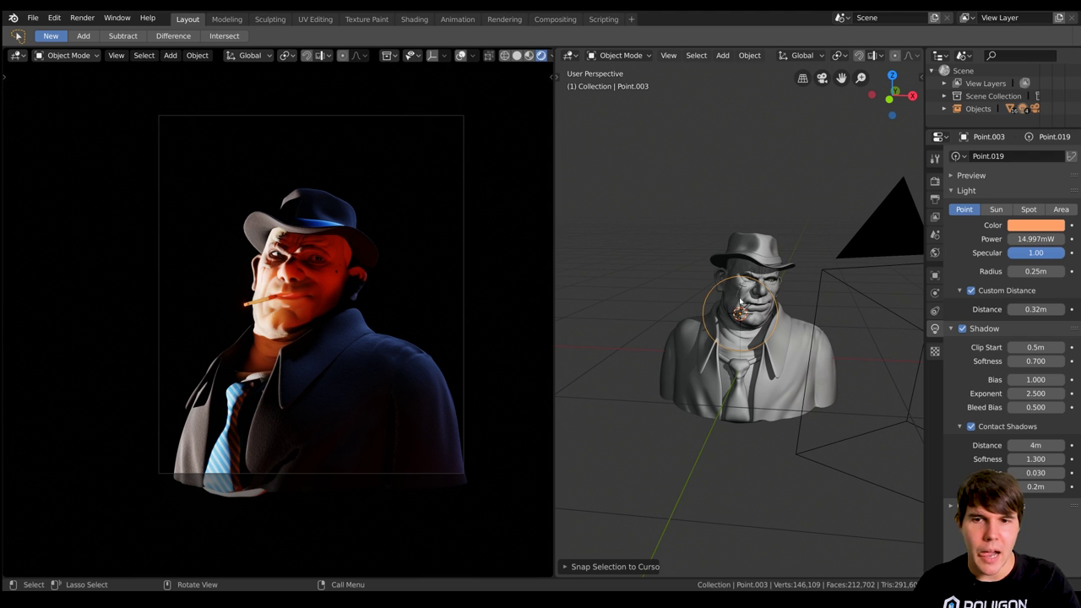
# Back in Blender, choose forest-4099730.jpg for import with Images as Planes, using the Shadeless material setting
pyautogui.scroll(-5, 772, 321)
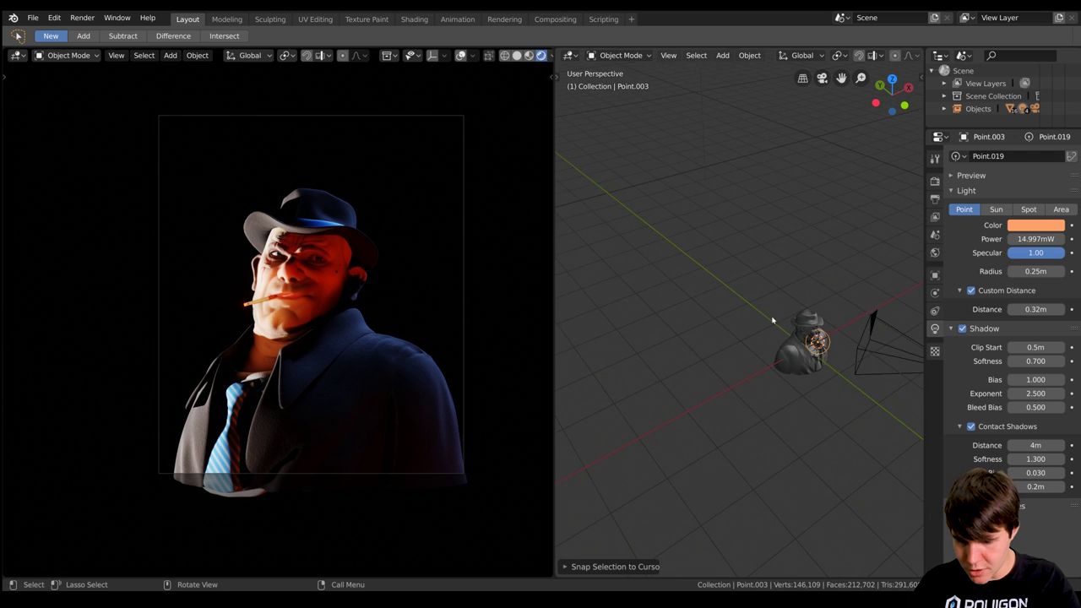
pyautogui.press('KP_7')
pyautogui.scroll(-4, 675, 175)
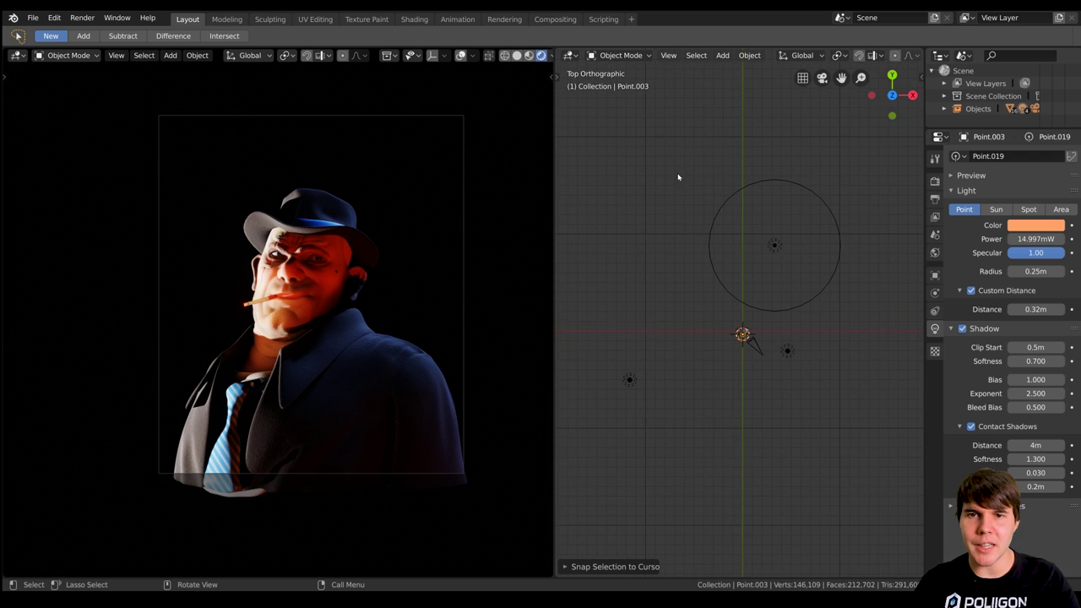
pyautogui.click(33, 17)
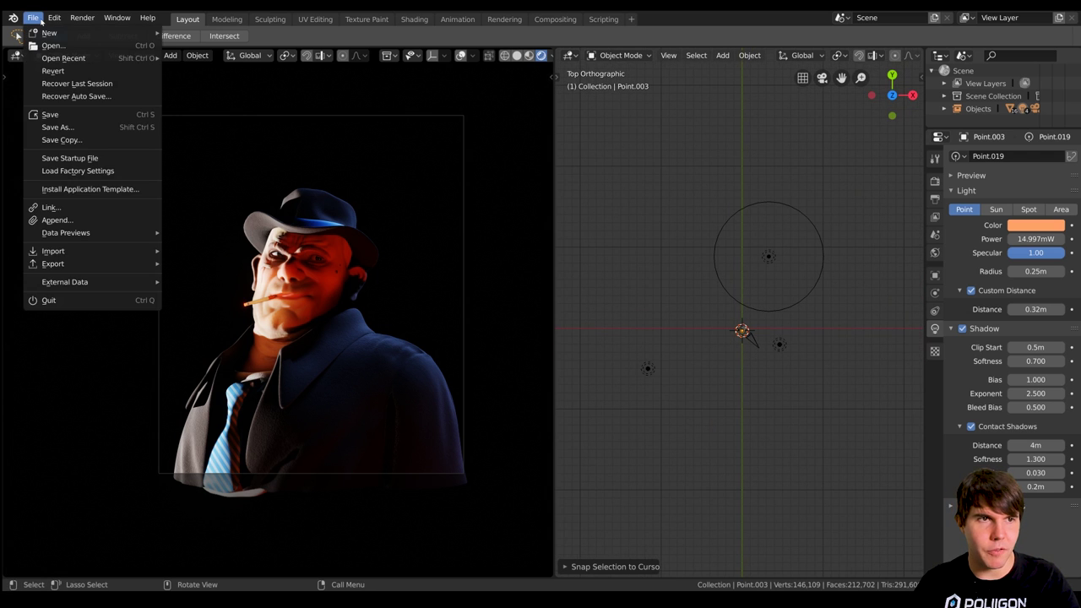
pyautogui.moveTo(115, 252)
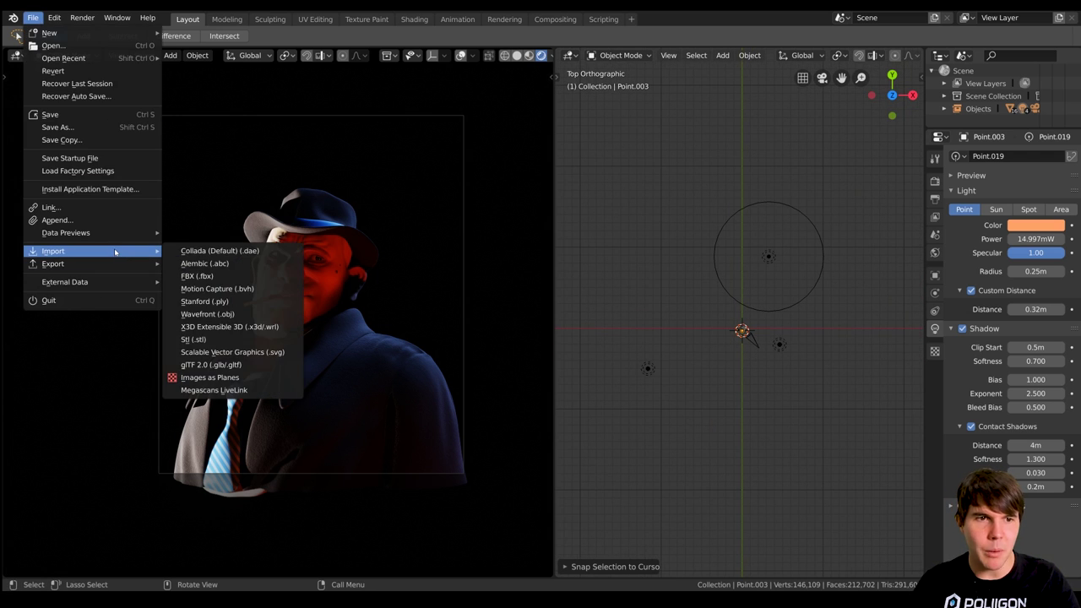
pyautogui.click(247, 382)
pyautogui.click(298, 143)
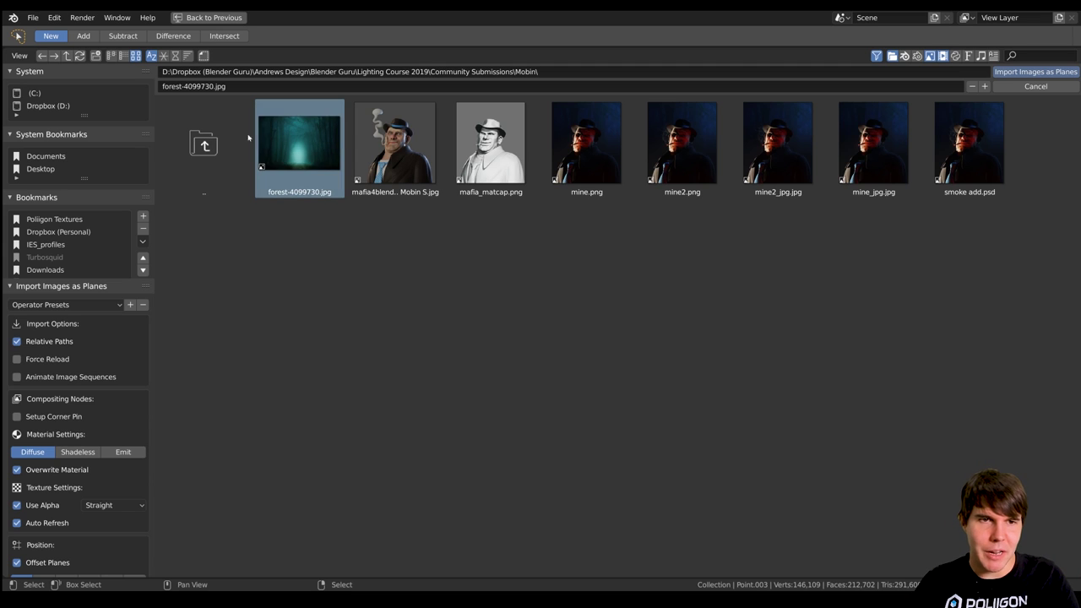
pyautogui.click(80, 453)
# Open the add-on preferences and search for "planes" to check the Import Images as Planes add-on
pyautogui.click(54, 18)
pyautogui.click(60, 38)
pyautogui.click(52, 17)
pyautogui.click(84, 185)
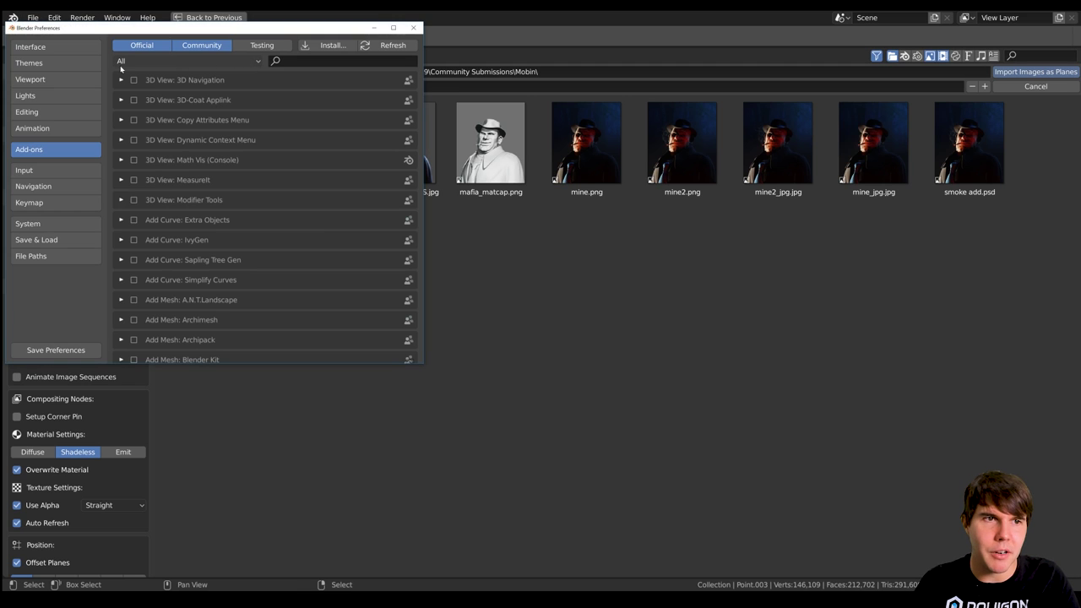
pyautogui.click(306, 62)
pyautogui.write('planes')
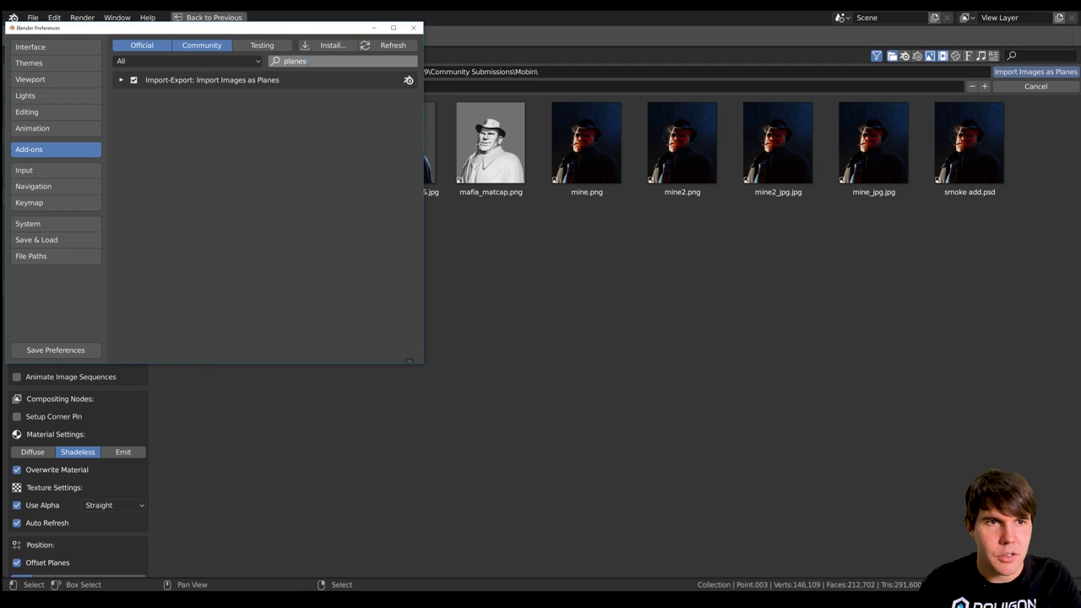
pyautogui.click(310, 63)
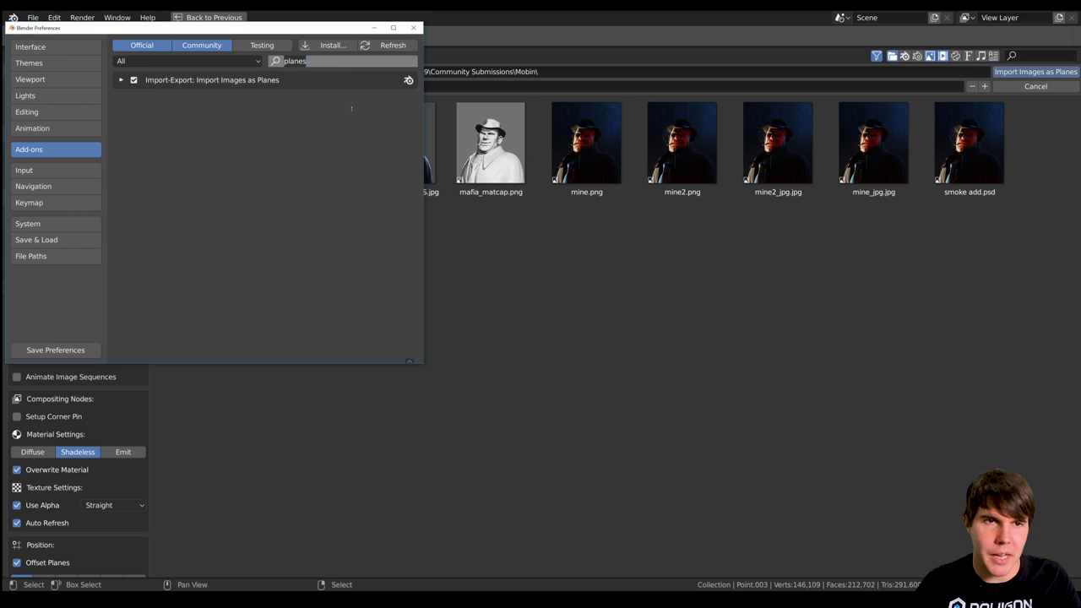
# Close the preferences, disable Use Alpha for the import, and import forest-4099730.jpg as a plane
pyautogui.click(413, 28)
pyautogui.click(32, 17)
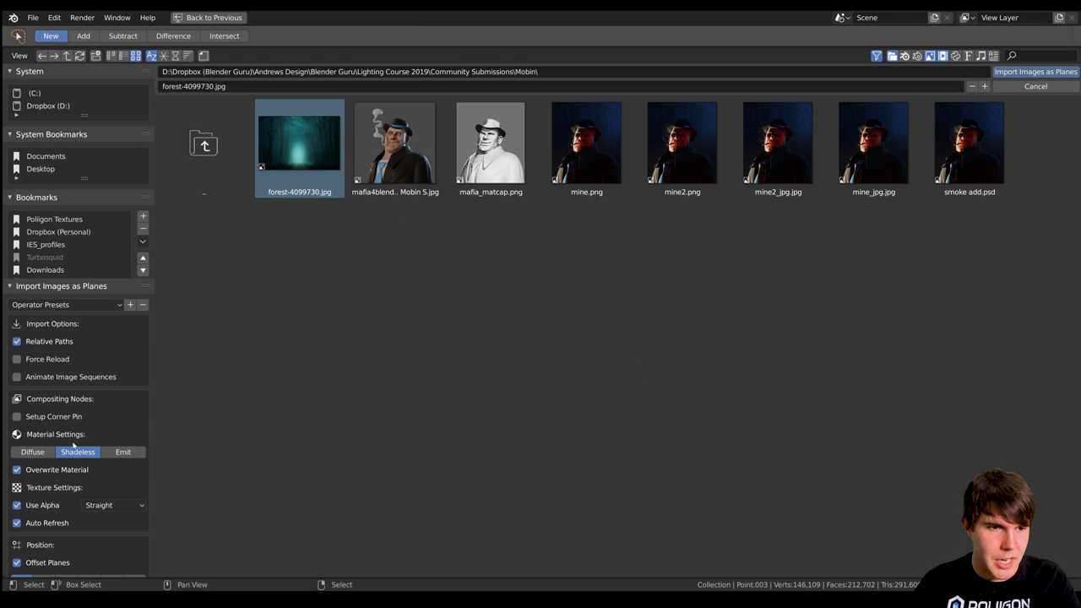
pyautogui.click(47, 510)
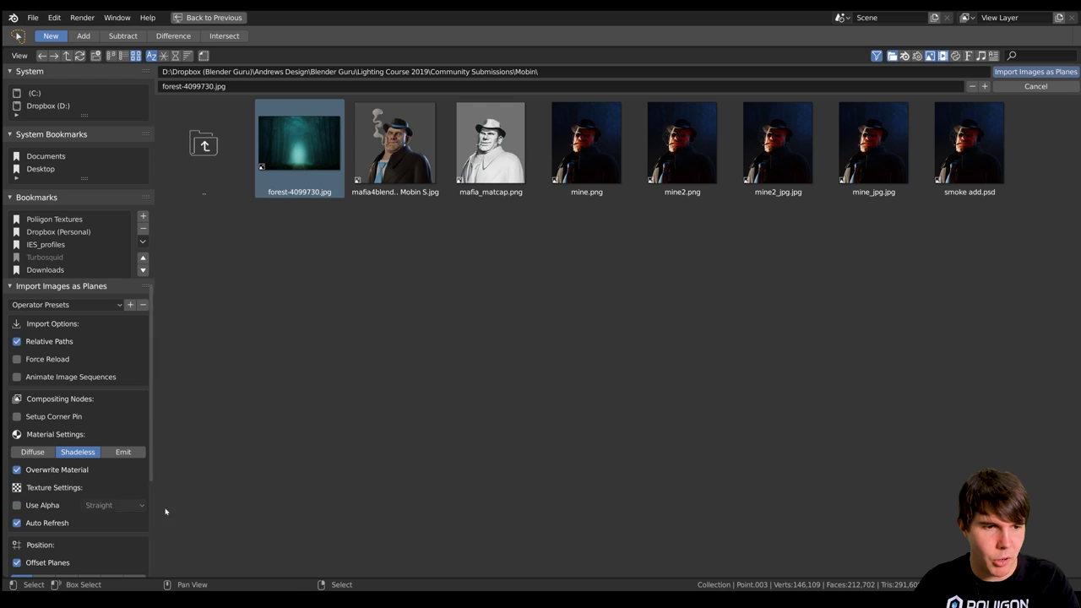
pyautogui.scroll(-2, 72, 515)
pyautogui.click(1035, 71)
pyautogui.scroll(-1, 358, 321)
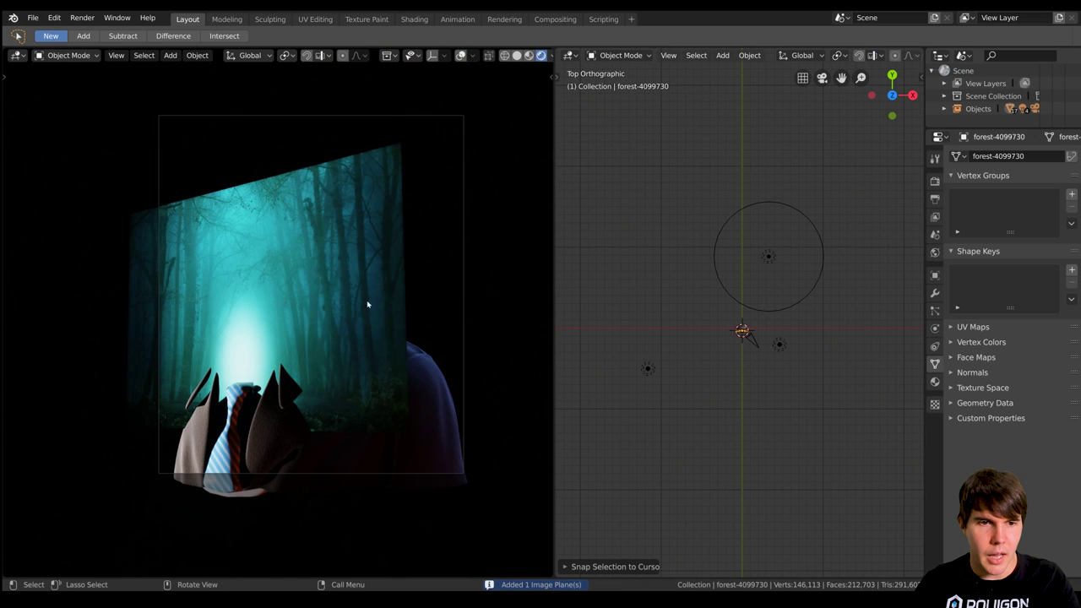
# Rotate the forest image plane in top view so that it faces the camera
pyautogui.scroll(6, 760, 338)
pyautogui.press('r')
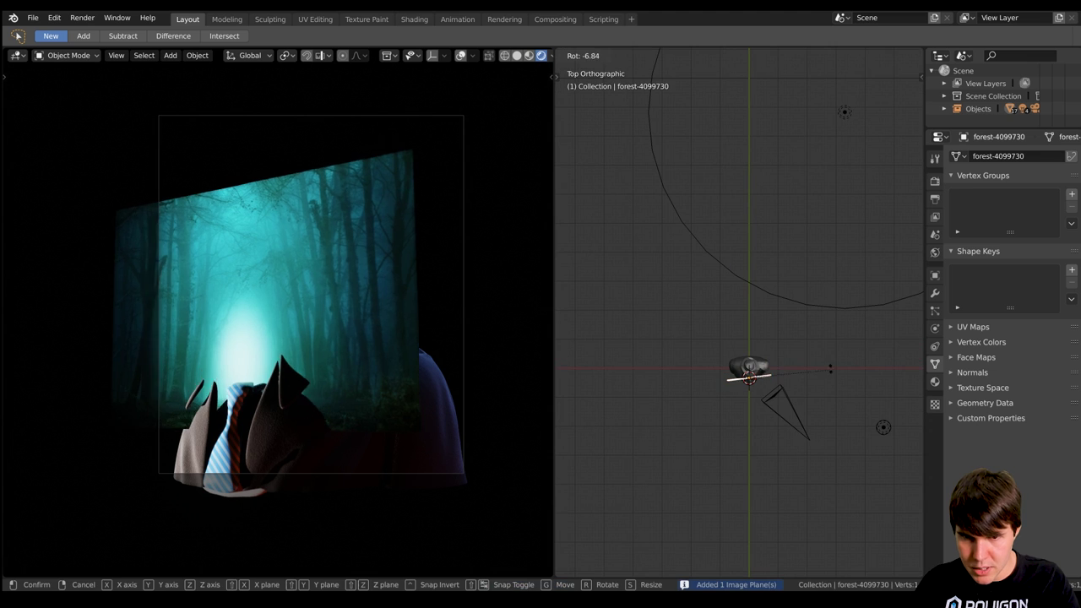
pyautogui.click(838, 319)
# Move the forest plane well behind the bust in top view, away from the camera
pyautogui.press('g')
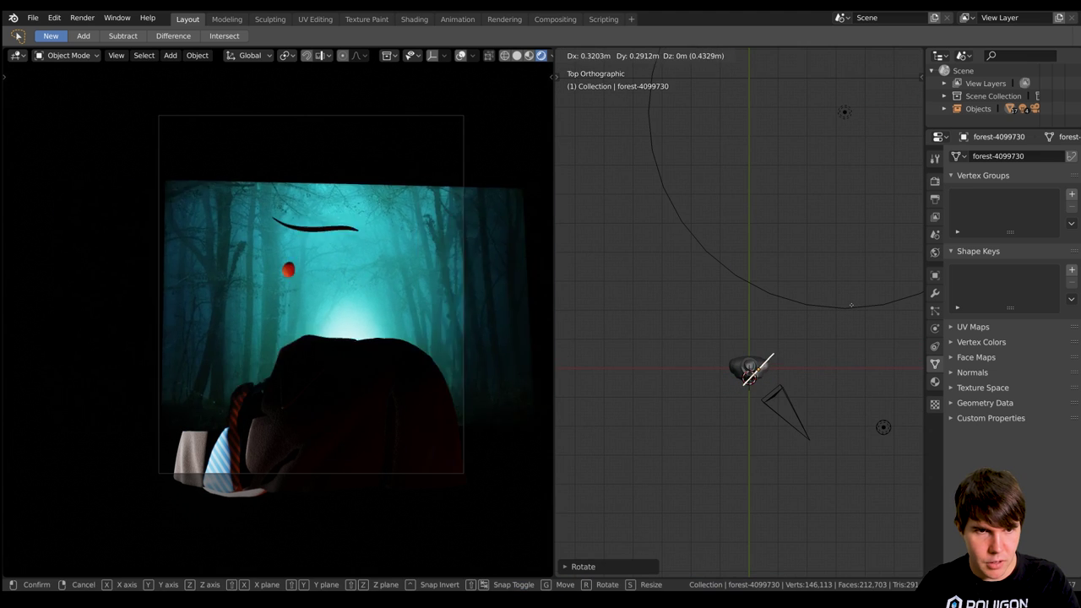
pyautogui.click(847, 308)
pyautogui.scroll(-6, 835, 346)
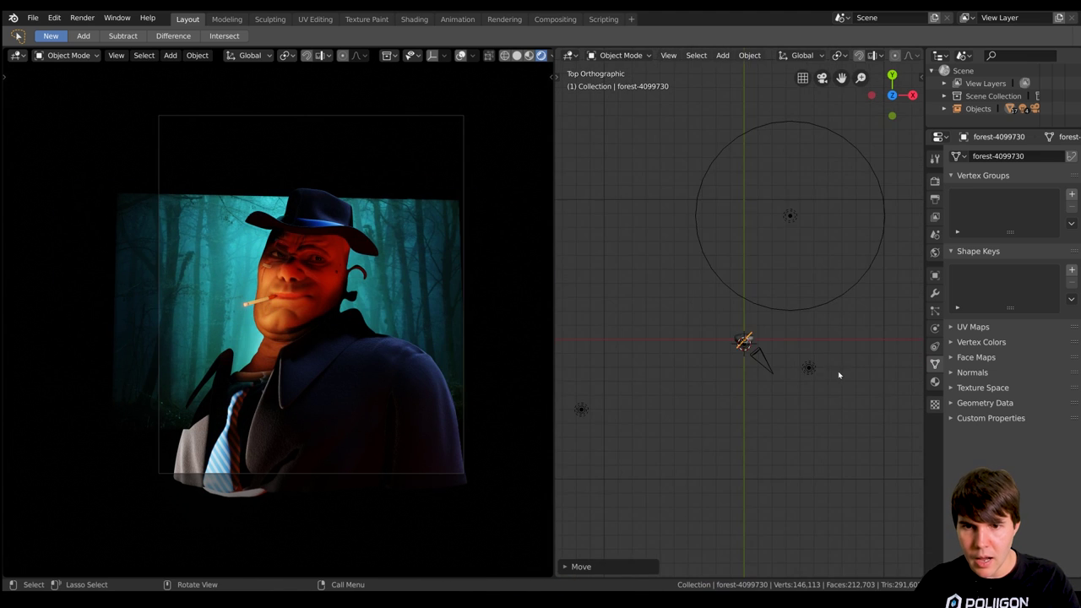
pyautogui.press('g')
pyautogui.click(829, 371)
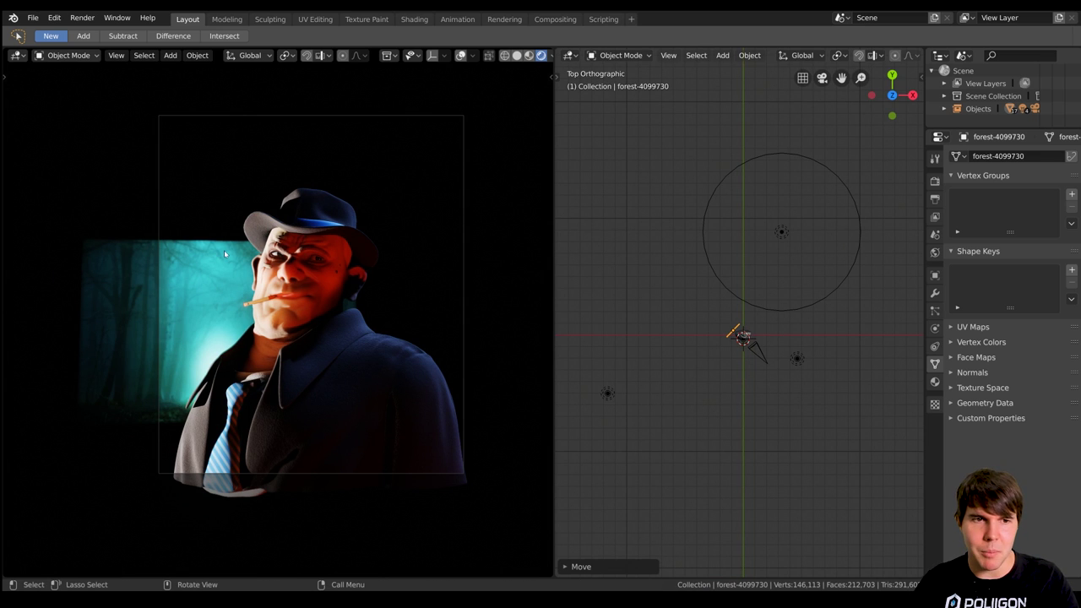
pyautogui.press('g')
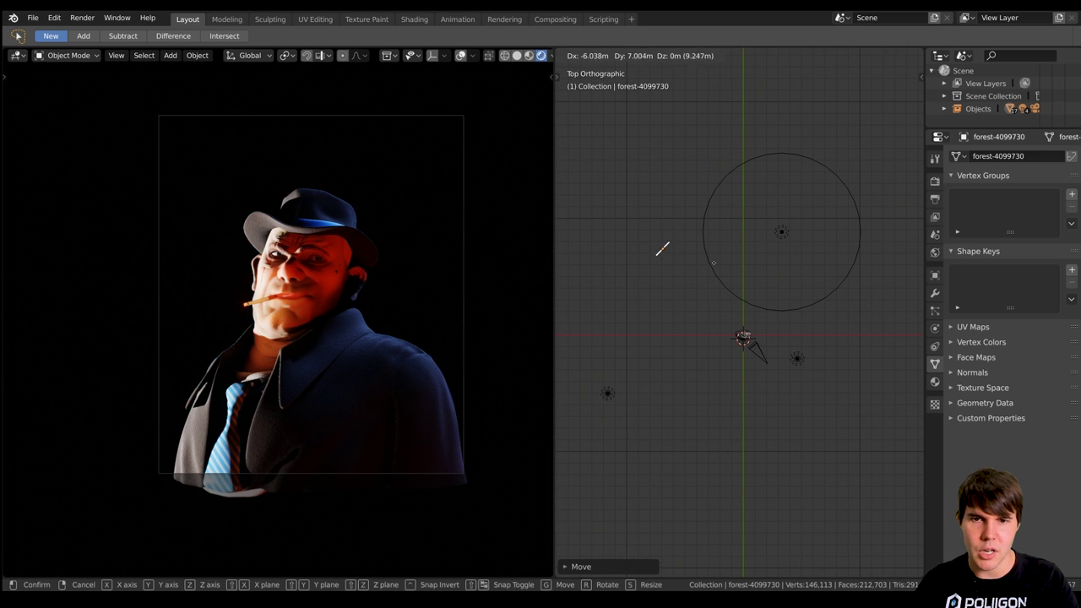
pyautogui.click(689, 230)
# Through the camera view, centre the forest plane behind the bust and scale it up to fill the frame
pyautogui.press('KP_0')
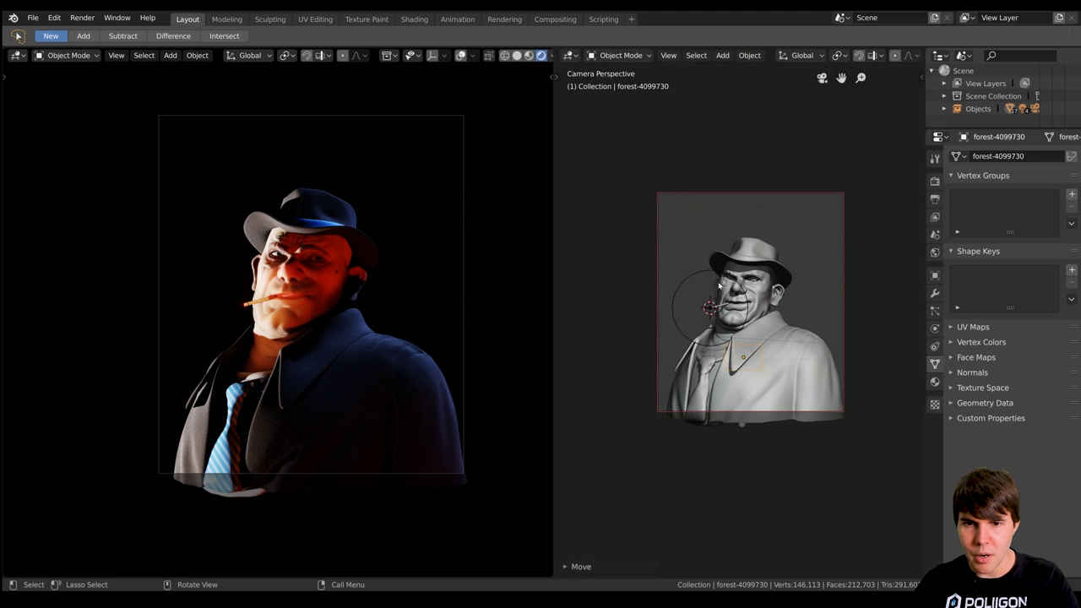
pyautogui.scroll(-4, 743, 295)
pyautogui.press('g')
pyautogui.click(788, 303)
pyautogui.press('s')
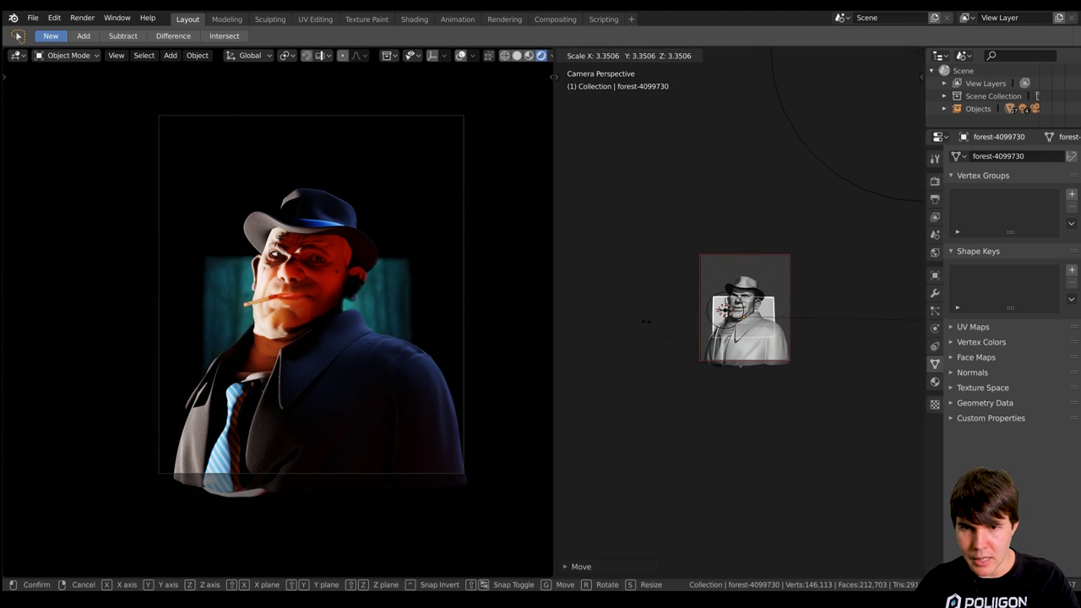
pyautogui.click(907, 324)
# Rotate the enlarged forest plane slightly about the global Z axis to square it with the camera
pyautogui.press('r')
pyautogui.press('z')
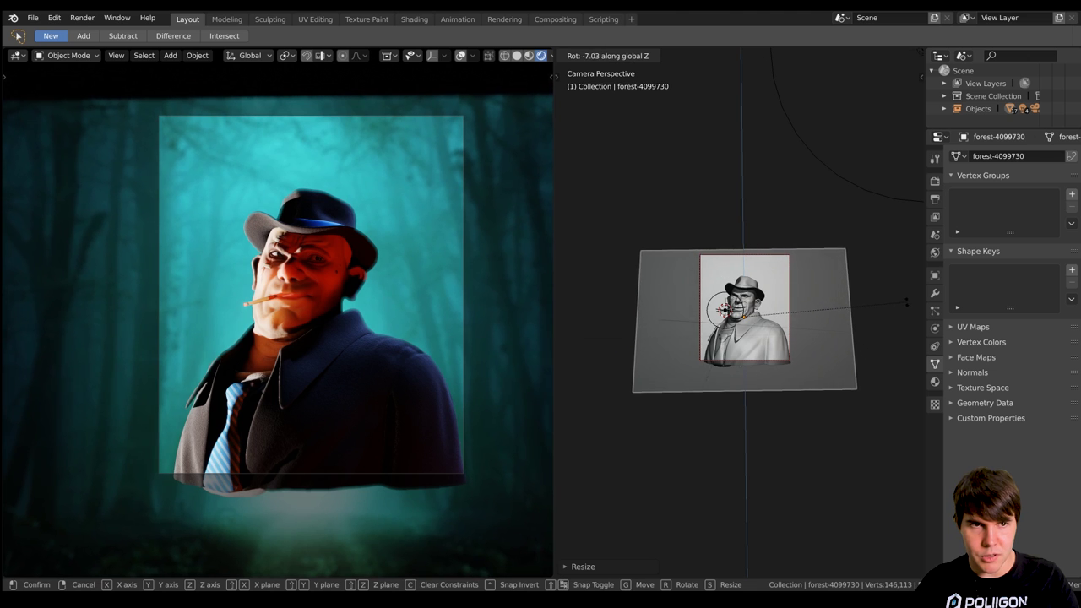
pyautogui.click(851, 331)
# Reposition the forest plane so its bright glow sits beside the bust's shoulder and the image covers the camera frame
pyautogui.press('KP_0')
pyautogui.press('KP_7')
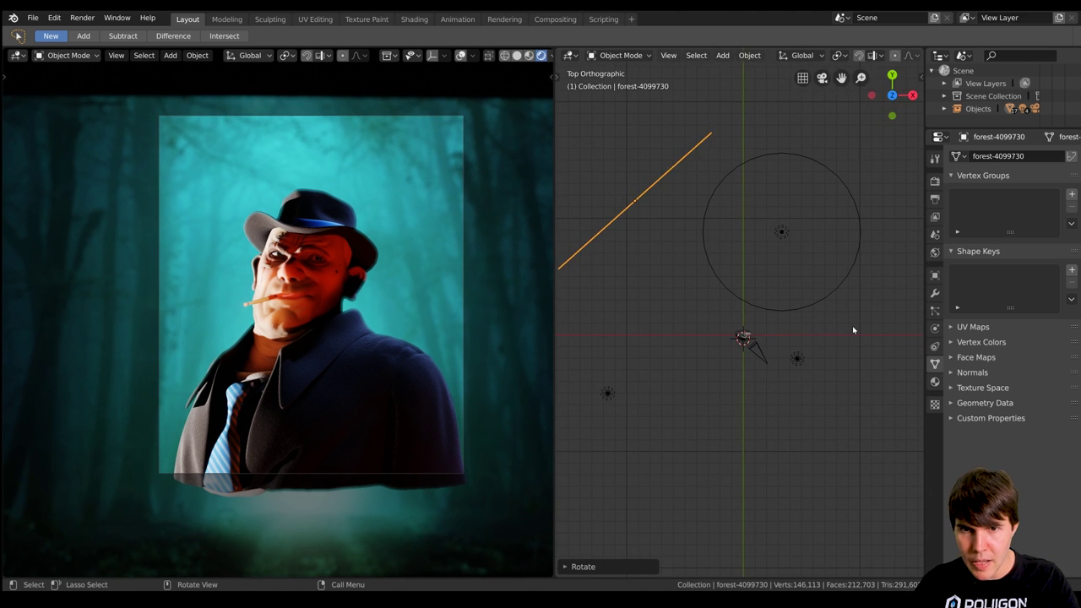
pyautogui.press('g')
pyautogui.click(807, 320)
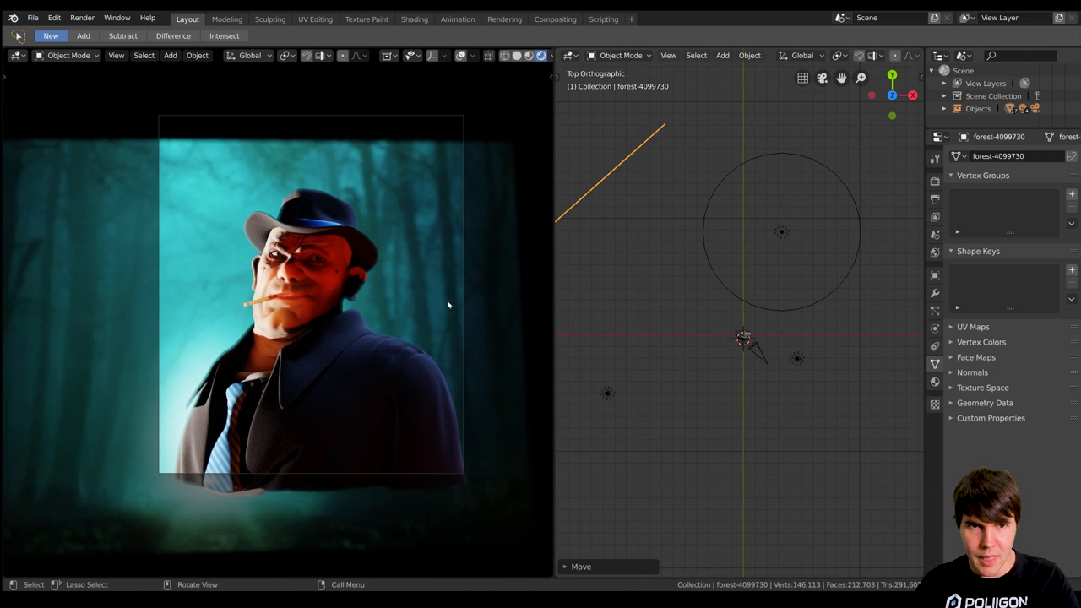
pyautogui.press('g')
pyautogui.click(450, 274)
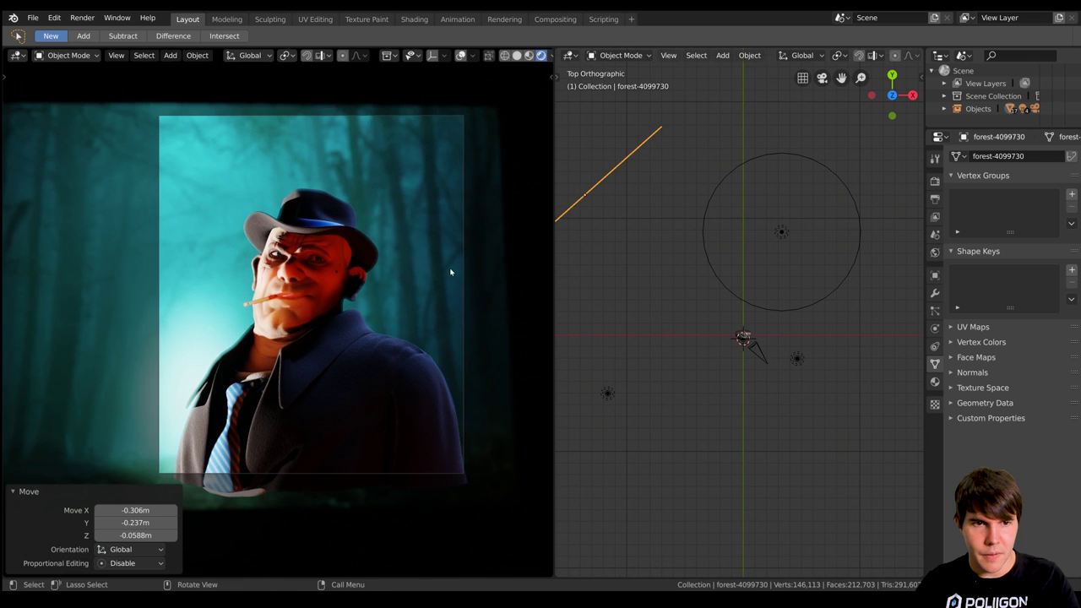
pyautogui.press('g')
pyautogui.click(16, 269)
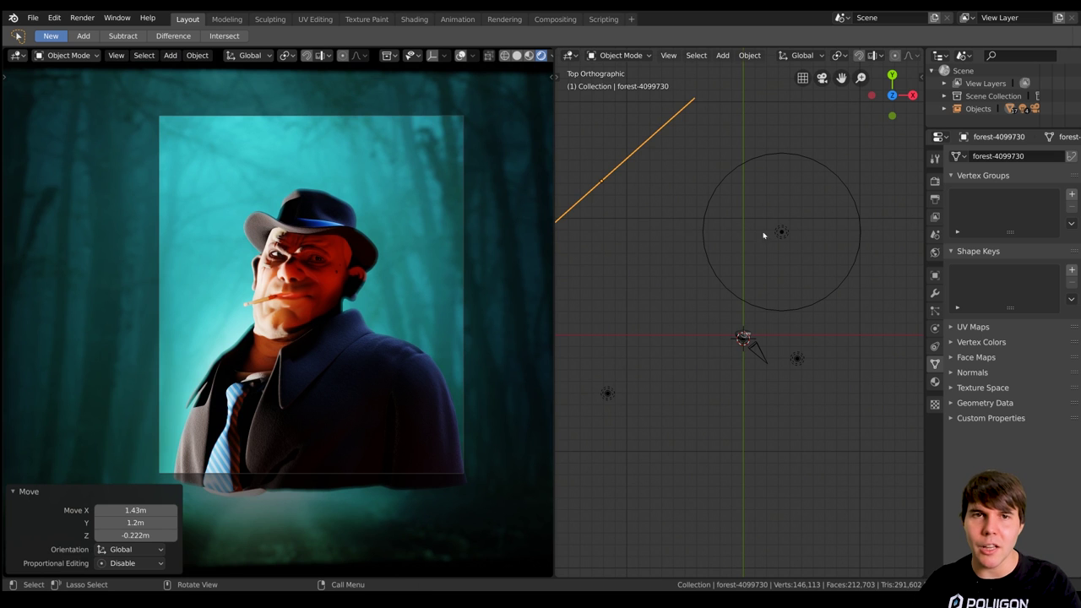
# Display the forest plane's object material in the Shader Editor and make room between the image texture and shadeless nodes
pyautogui.hotkey('shift', 'F3')
pyautogui.click(609, 55)
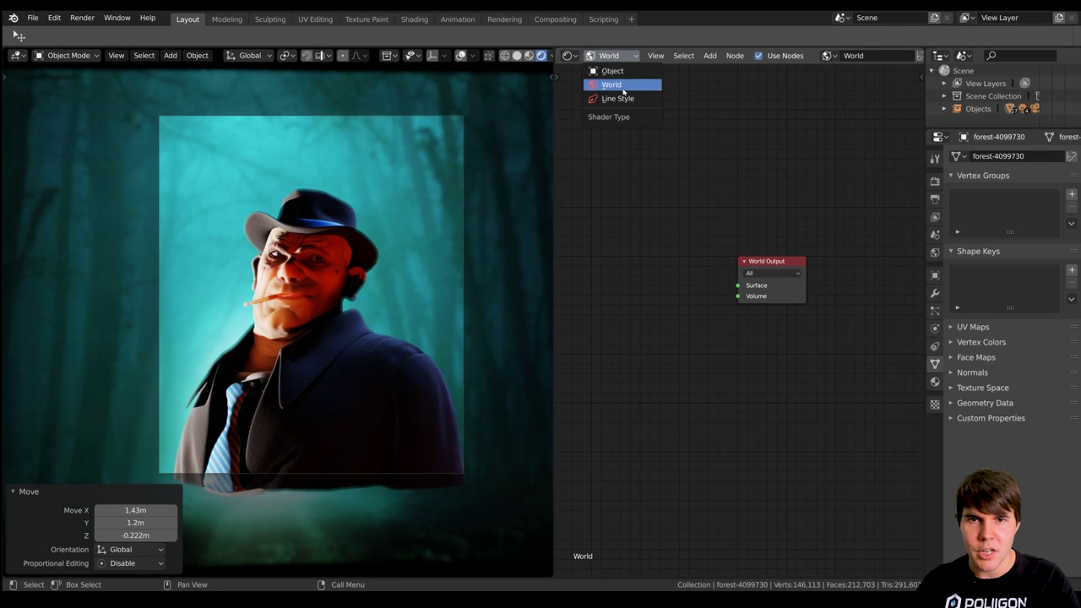
pyautogui.click(619, 71)
pyautogui.scroll(-1, 654, 250)
pyautogui.moveTo(633, 250); pyautogui.dragTo(856, 208, button='middle')
pyautogui.moveTo(730, 227); pyautogui.dragTo(593, 203)
pyautogui.scroll(3, 684, 228)
# Insert a Hue/Saturation node between the forest image's colour output and the IAP_SHADELESS node
pyautogui.hotkey('shift', 'a')
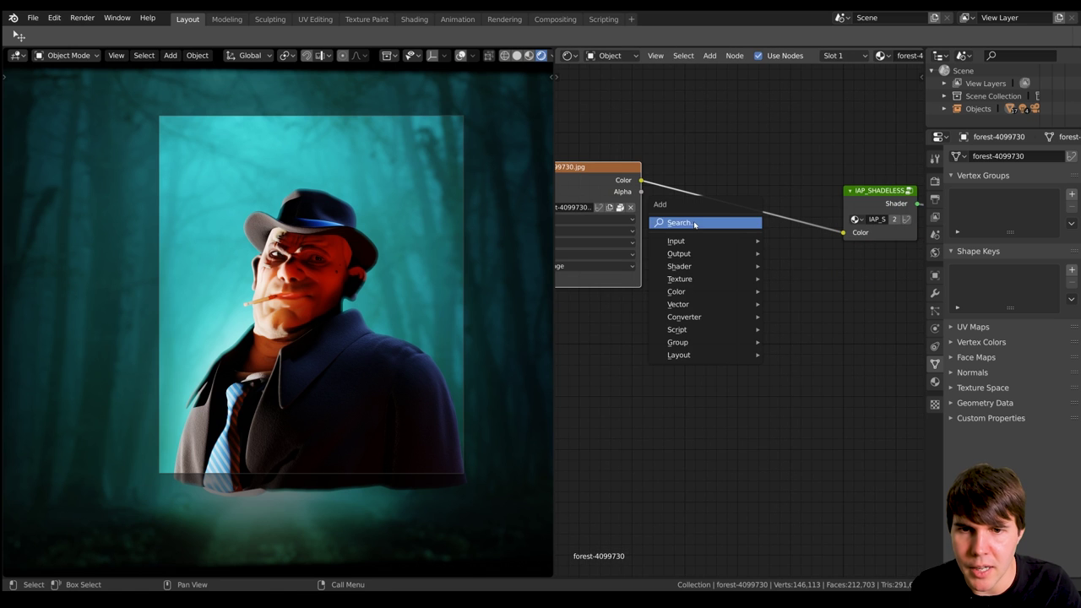
pyautogui.moveTo(724, 292)
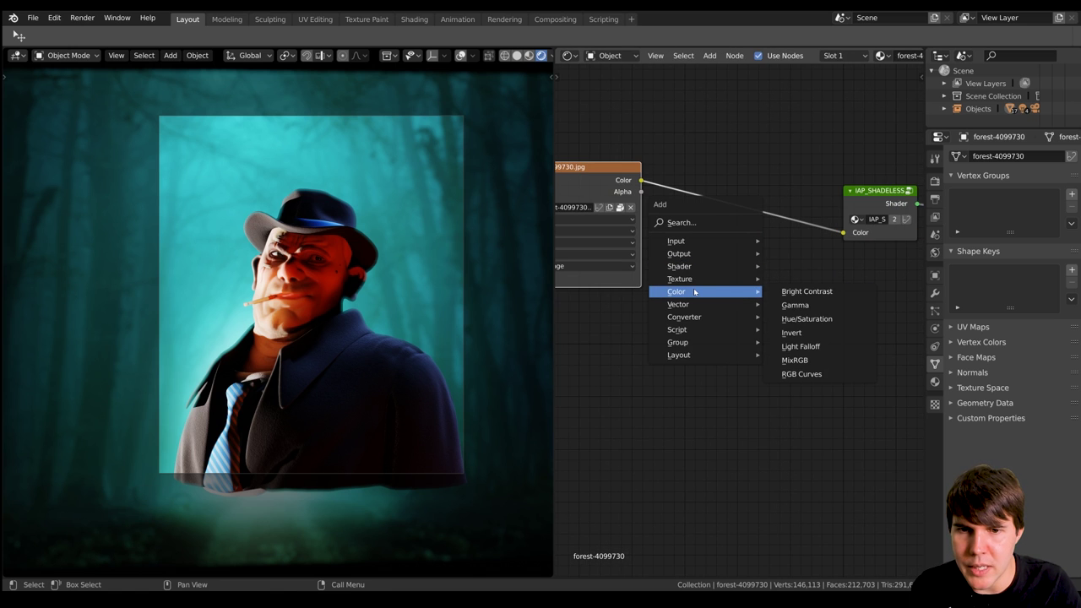
pyautogui.click(816, 317)
pyautogui.click(740, 206)
# Darken the forest image by setting the Hue Saturation node's Value to 0.2, and lower the plane about 0.47 m
pyautogui.scroll(2, 718, 207)
pyautogui.scroll(2, 478, 226)
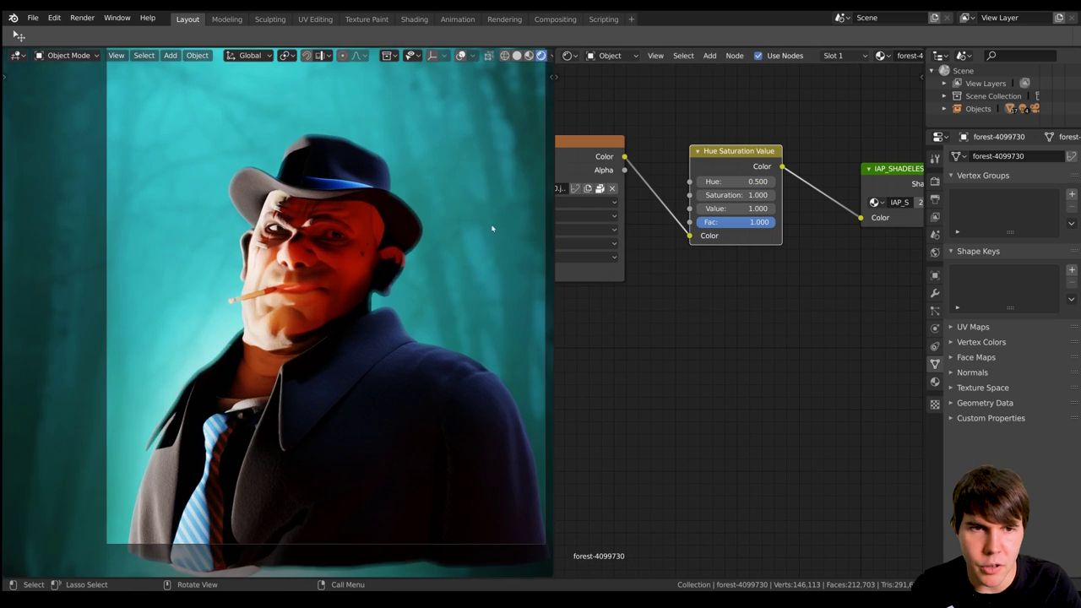
pyautogui.moveTo(700, 209); pyautogui.dragTo(650, 208)
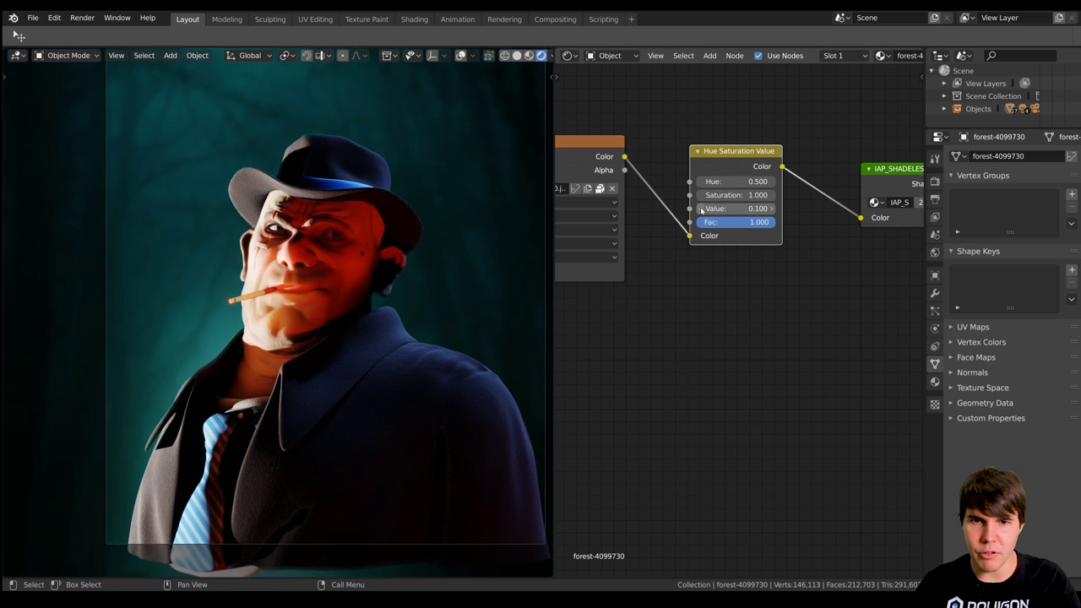
pyautogui.scroll(-2, 427, 241)
pyautogui.click(772, 209)
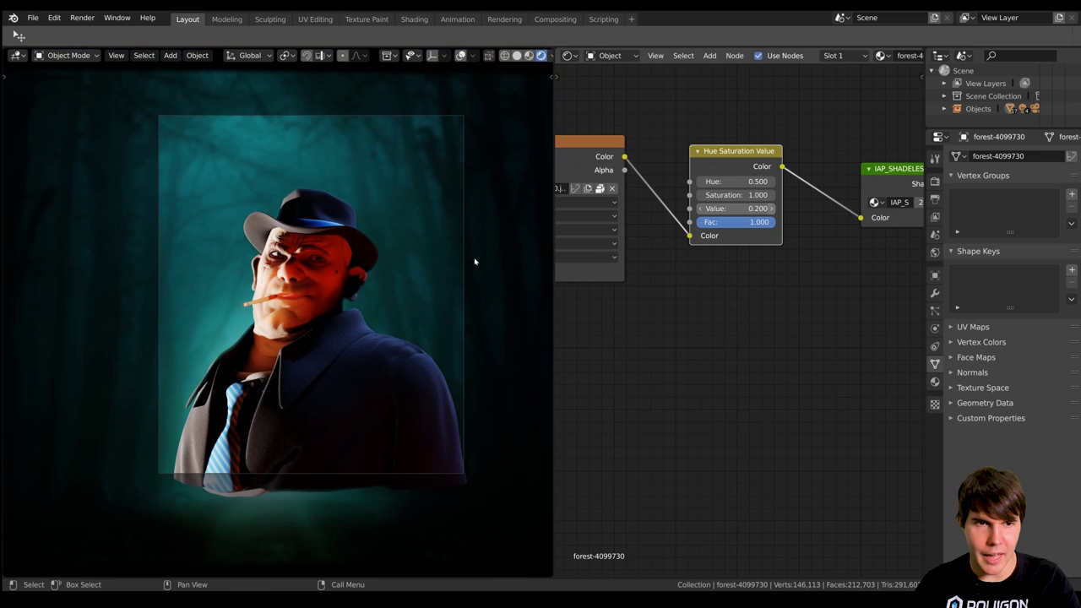
pyautogui.press('g')
pyautogui.click(466, 278)
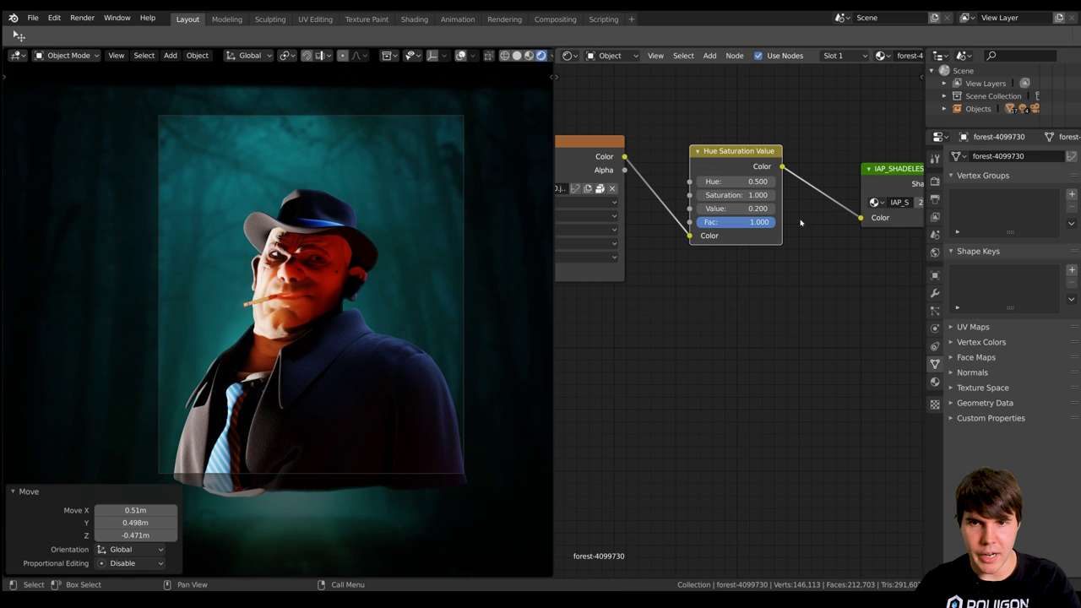
# Set the Hue Saturation node's Hue to 0.58 and lower the forest plane about another 0.3 m
pyautogui.click(771, 182)
pyautogui.moveTo(773, 184); pyautogui.dragTo(757, 184)
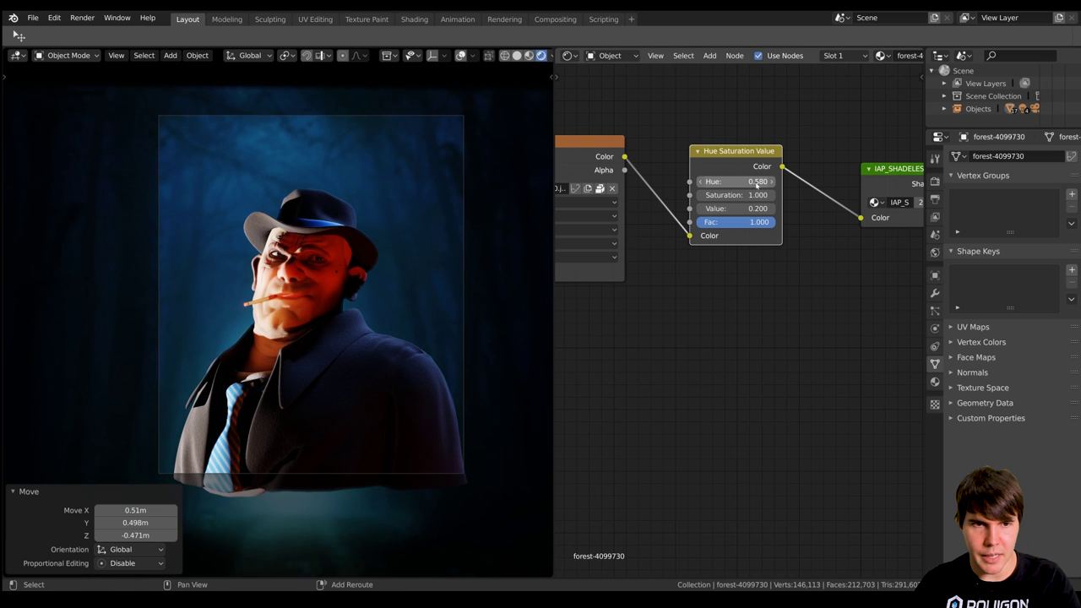
pyautogui.press('g')
pyautogui.click(424, 249)
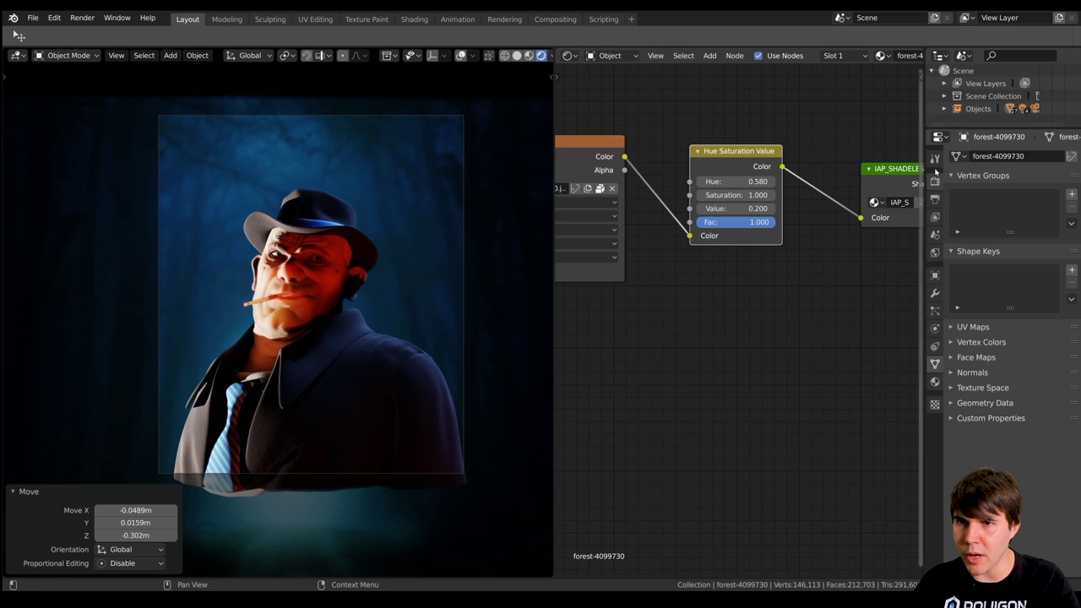
# Select the camera, show the viewport overlays, and set the camera's depth of field F-stop to 1.4
pyautogui.click(462, 156)
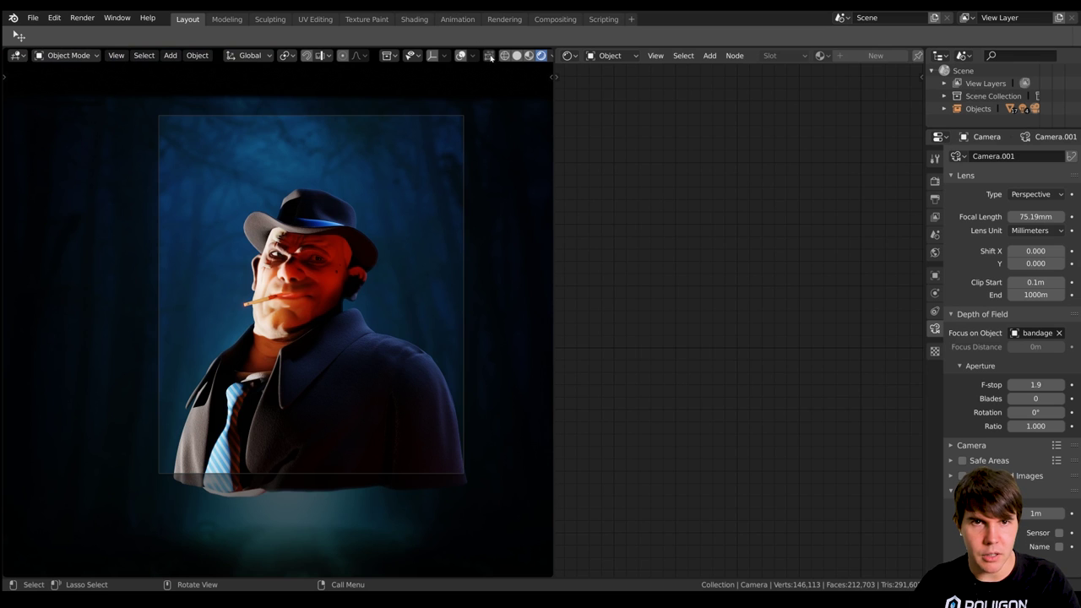
pyautogui.click(461, 56)
pyautogui.scroll(-1, 1023, 363)
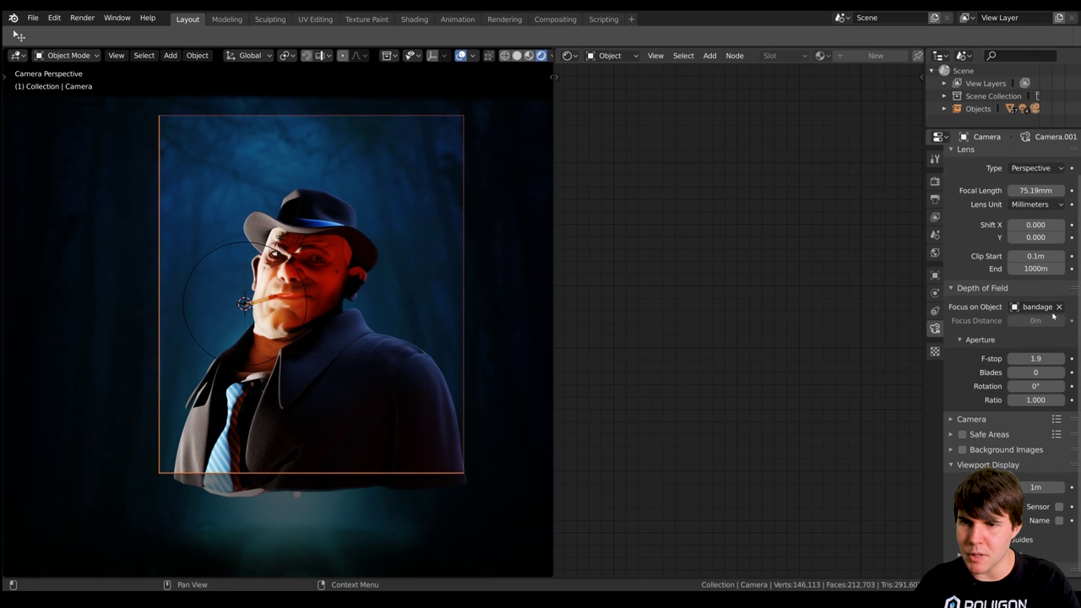
pyautogui.scroll(4, 261, 217)
pyautogui.click(1035, 358)
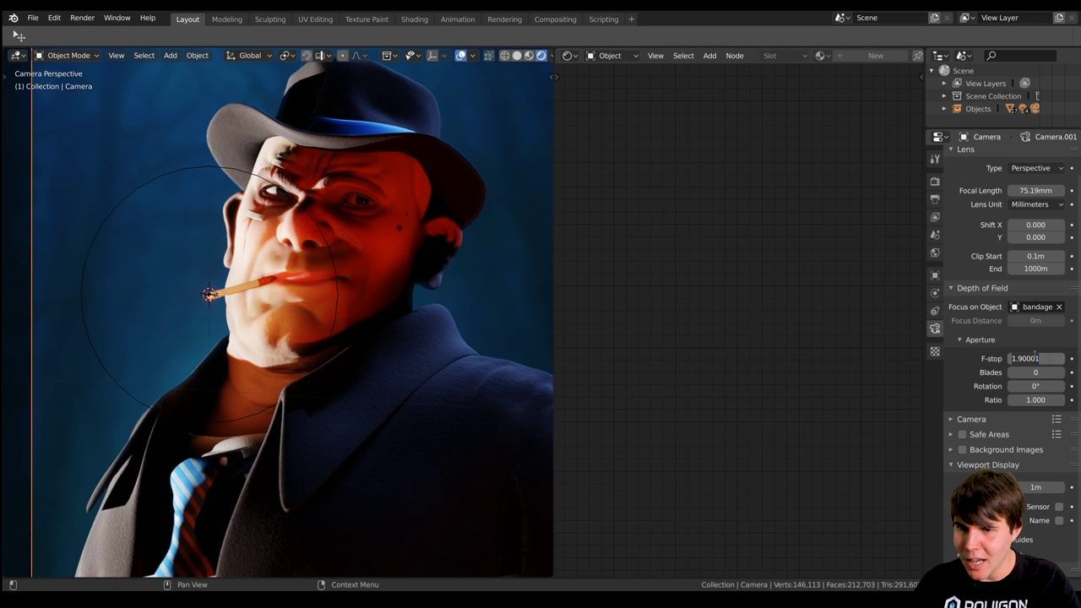
pyautogui.write('1.4')
pyautogui.press('Escape')
pyautogui.click(1035, 358)
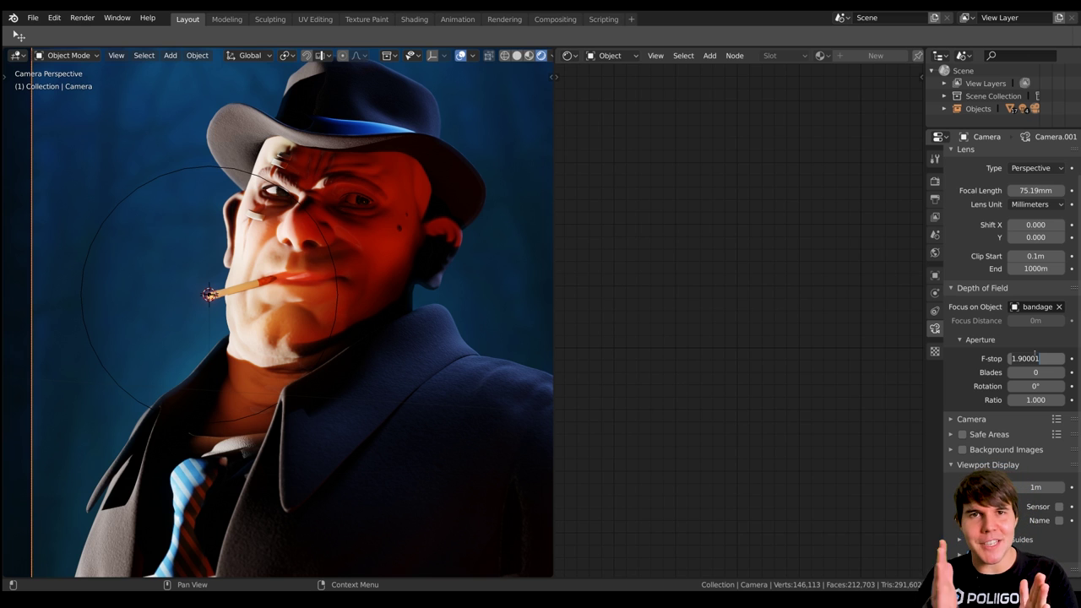
pyautogui.press('BackSpace')
pyautogui.press('BackSpace')
pyautogui.press('BackSpace')
pyautogui.press('BackSpace')
pyautogui.press('BackSpace')
pyautogui.press('BackSpace')
pyautogui.write('.4')
pyautogui.press('Return')
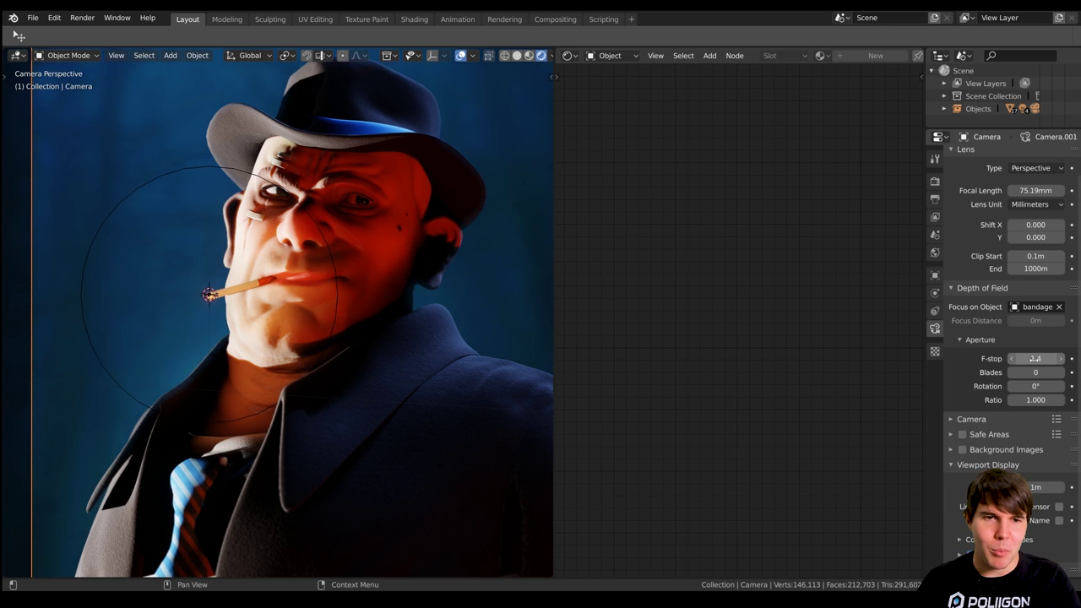
# Deselect everything, check the bust against the blurred background, and hide the viewport overlays
pyautogui.scroll(-5, 473, 317)
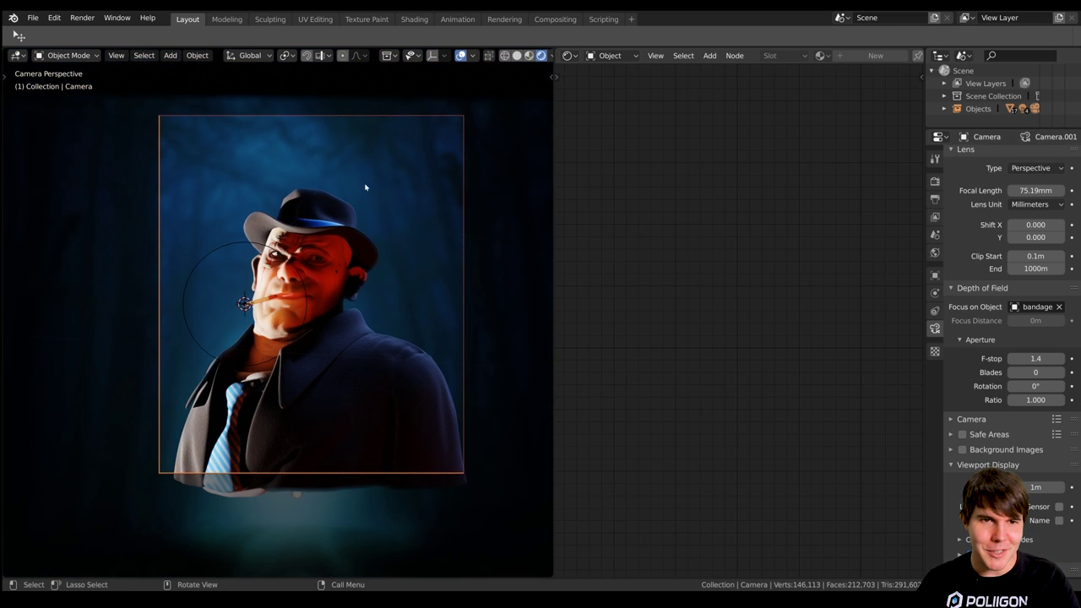
pyautogui.hotkey('alt', 'a')
pyautogui.scroll(2, 394, 254)
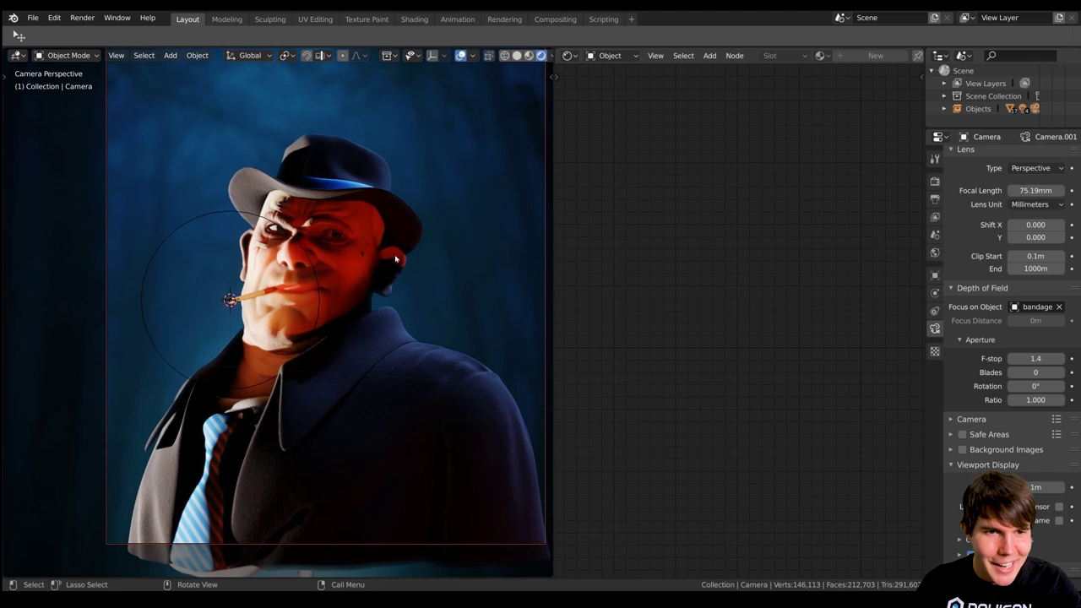
pyautogui.scroll(-1, 392, 260)
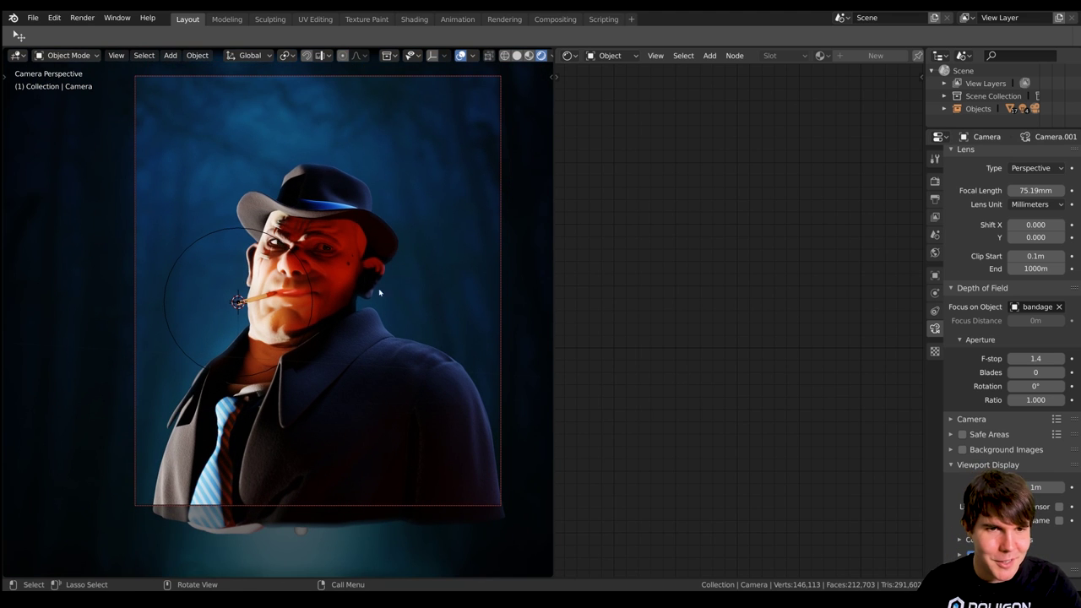
pyautogui.scroll(1, 378, 306)
pyautogui.scroll(-1, 354, 333)
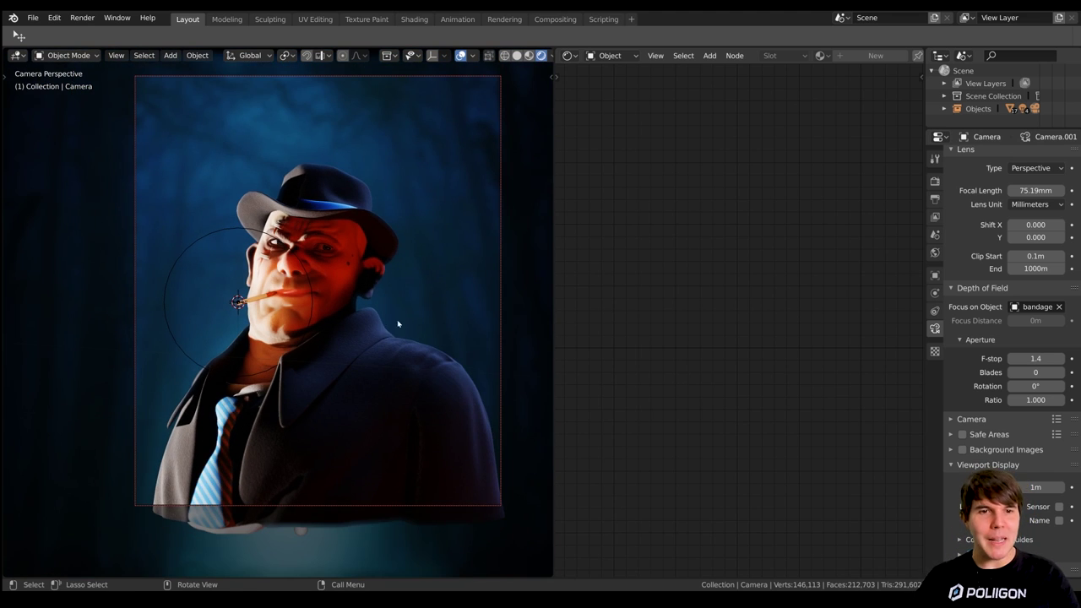
pyautogui.click(460, 55)
pyautogui.scroll(-1, 386, 273)
pyautogui.scroll(1, 386, 273)
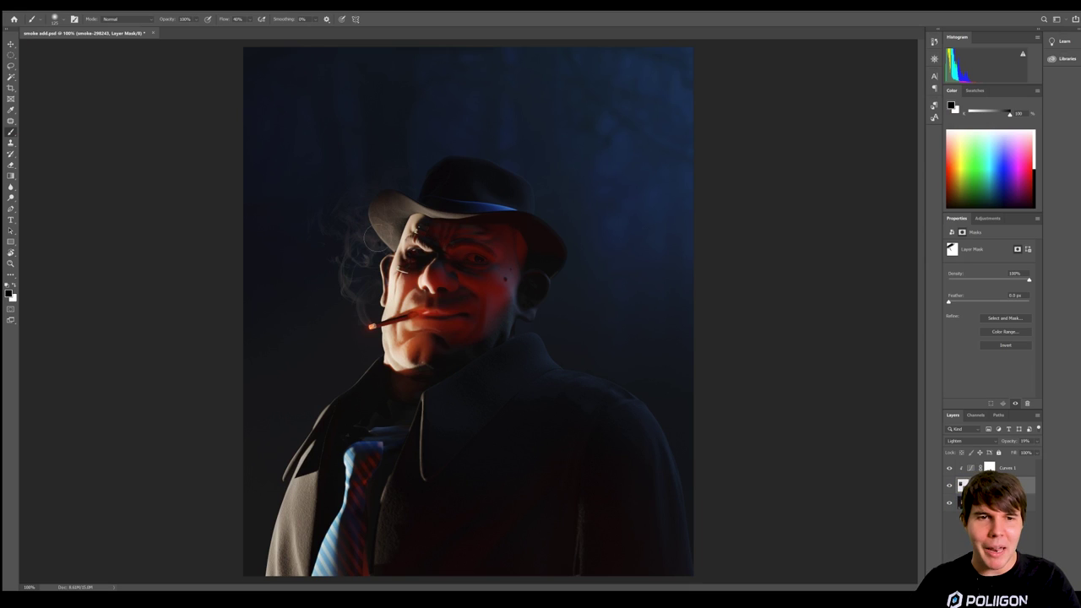
# In Photoshop, toggle the smoke layer in smoke add.psd off and on to compare the image with and without smoke
pyautogui.click(950, 487)
pyautogui.click(950, 486)
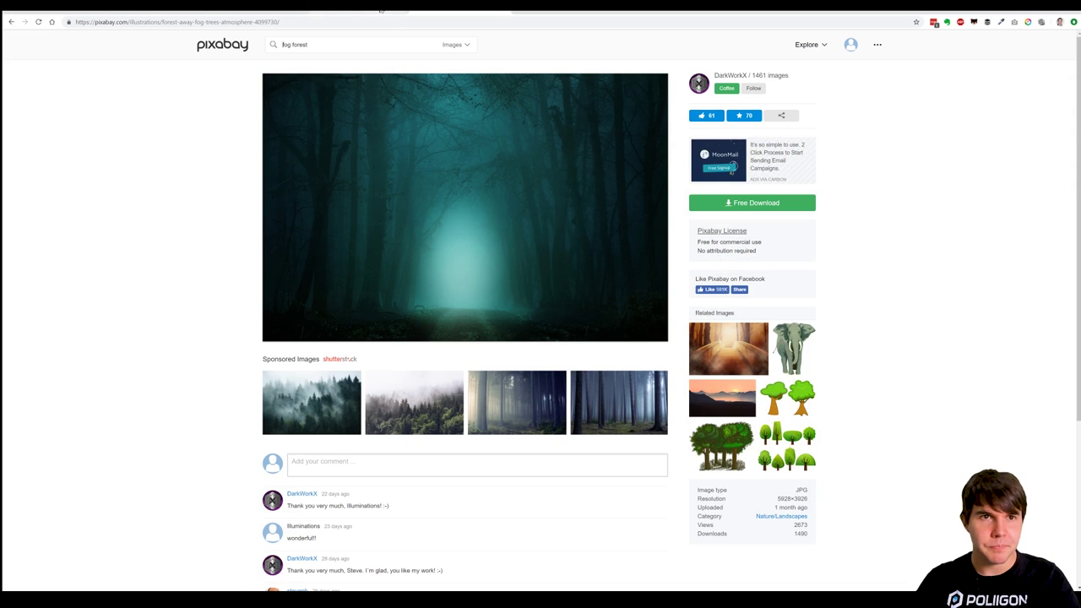
# Search Pixabay for "smoke" and open the black-and-white curling smoke photo on a black background
pyautogui.hotkey('ctrl', 'a')
pyautogui.write('pixa')
pyautogui.hotkey('ctrl', 'a')
pyautogui.write('smoke')
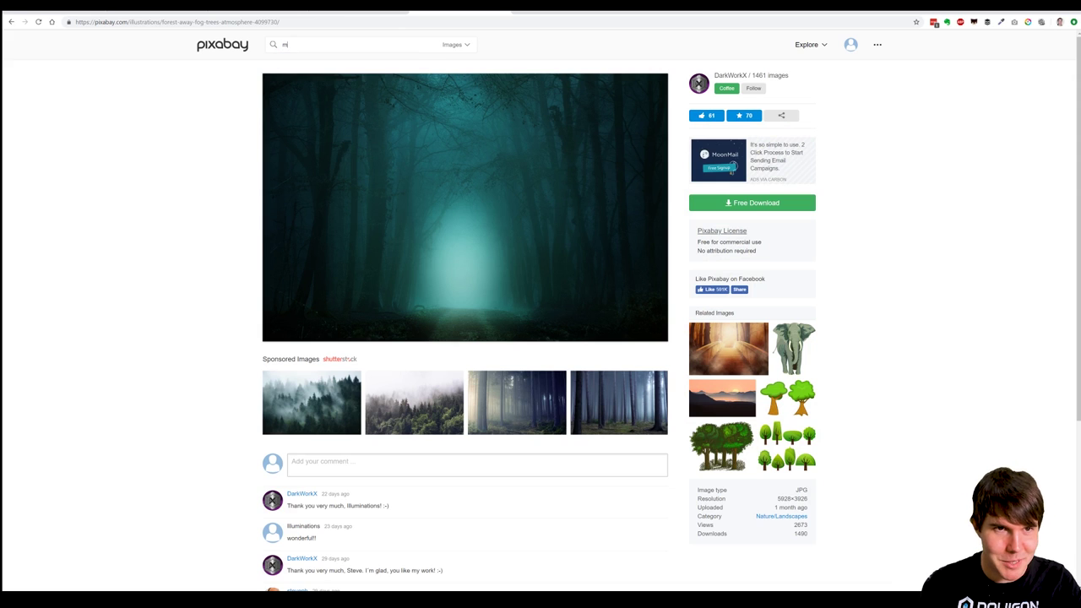
pyautogui.press('Return')
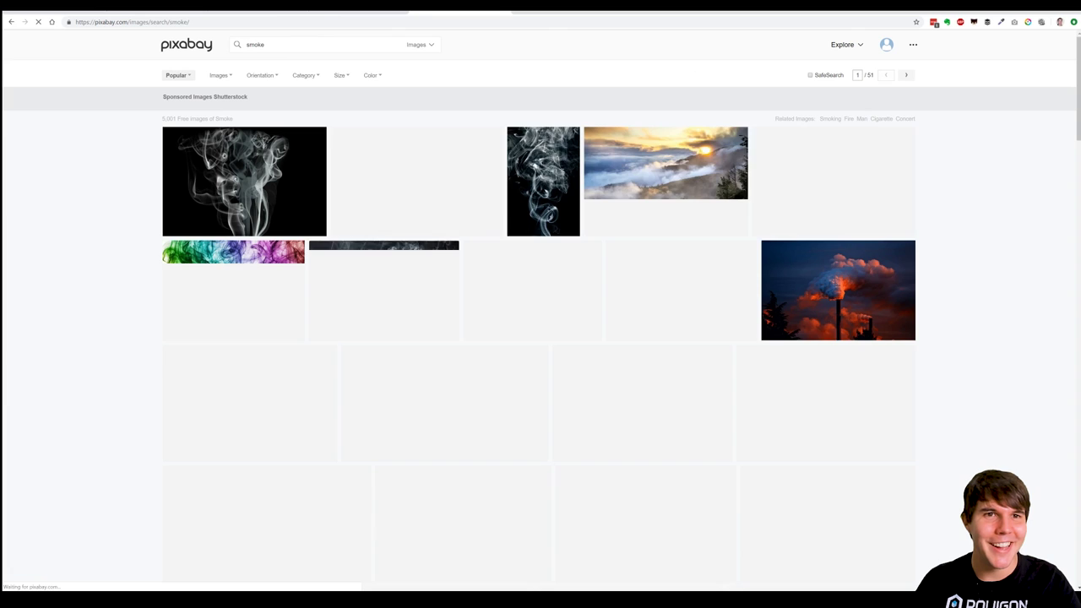
pyautogui.click(527, 218)
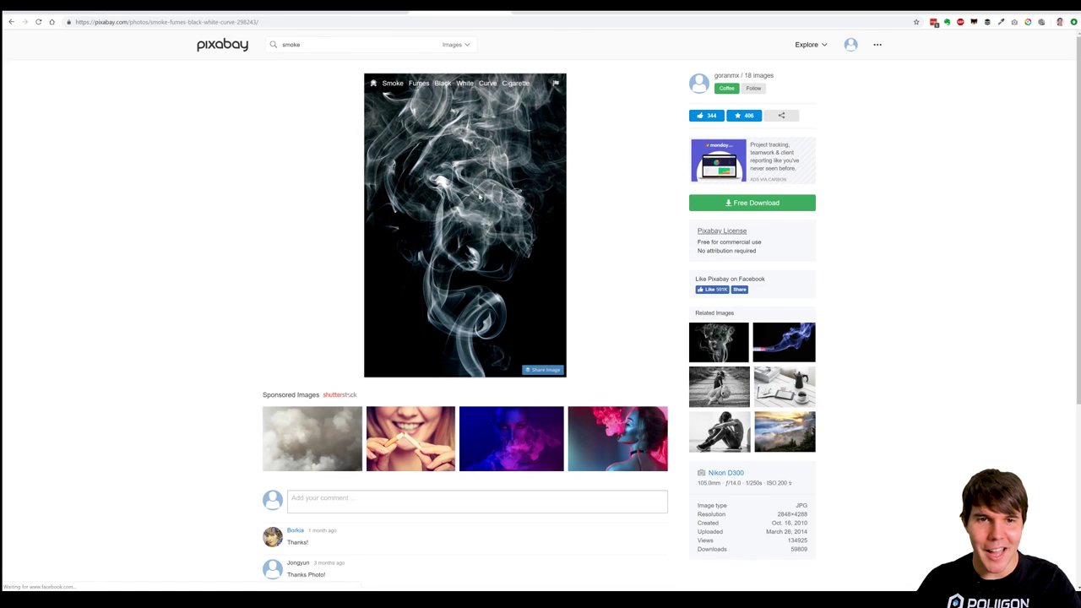
# Switch to Photoshop and check the smoke layer's Lighten blend mode and the smoke beside the cigar
pyautogui.hotkey('alt', 'Tab')
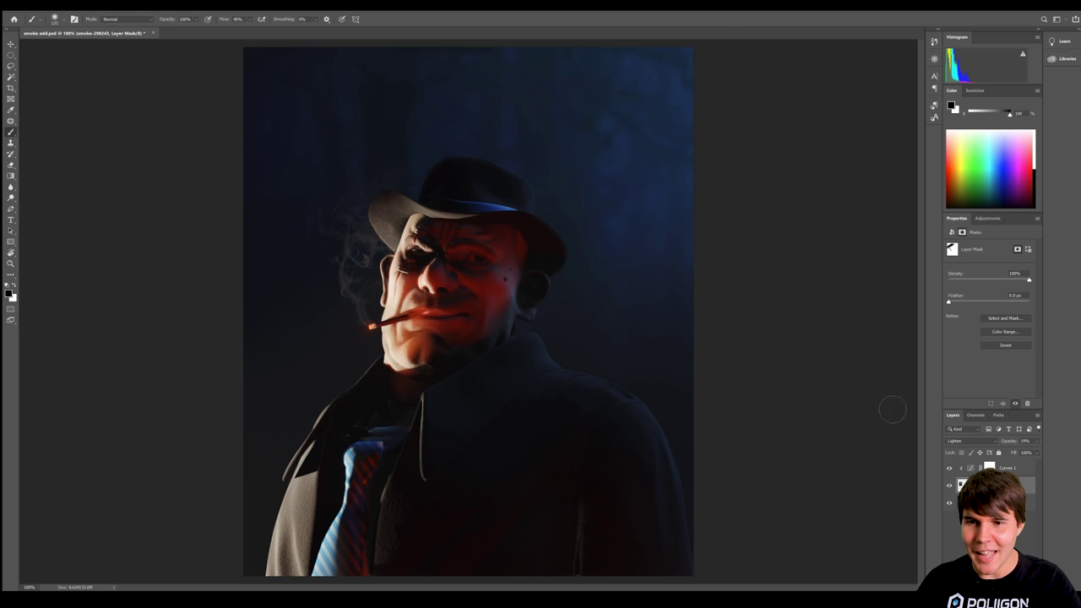
pyautogui.click(971, 442)
pyautogui.click(971, 441)
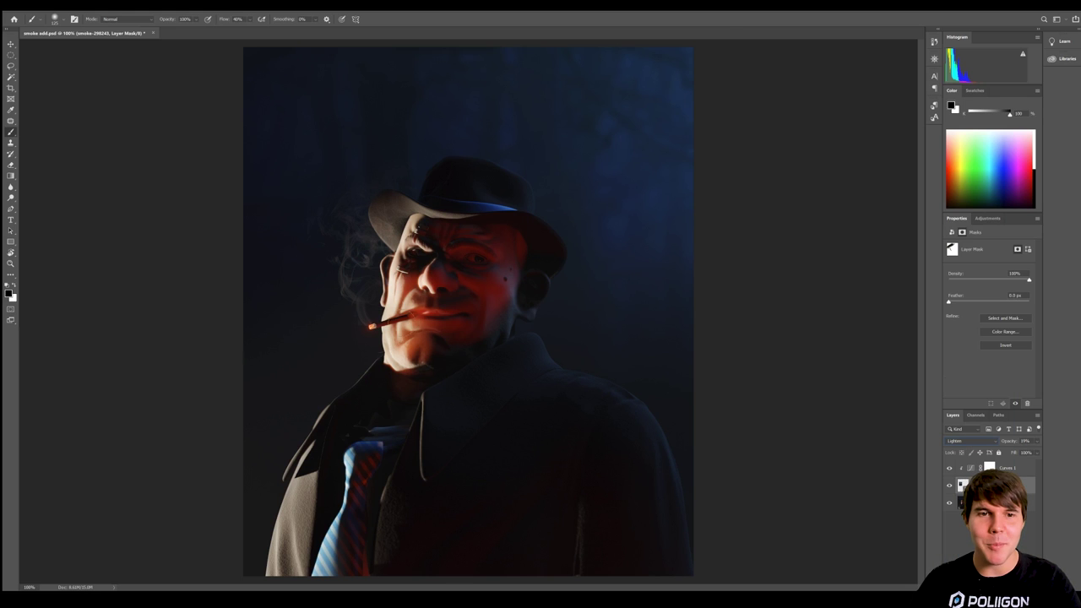
pyautogui.moveTo(354, 268); pyautogui.dragTo(367, 278)
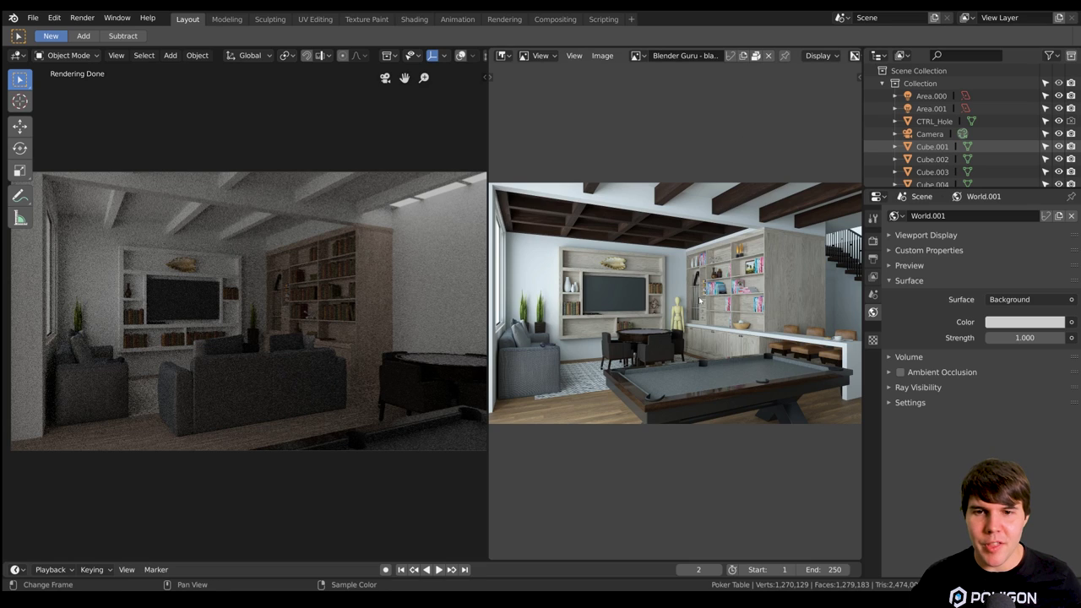
# In Blender, view the finished living room render maximized to examine its lighting, and restore the split layout
pyautogui.scroll(1, 704, 322)
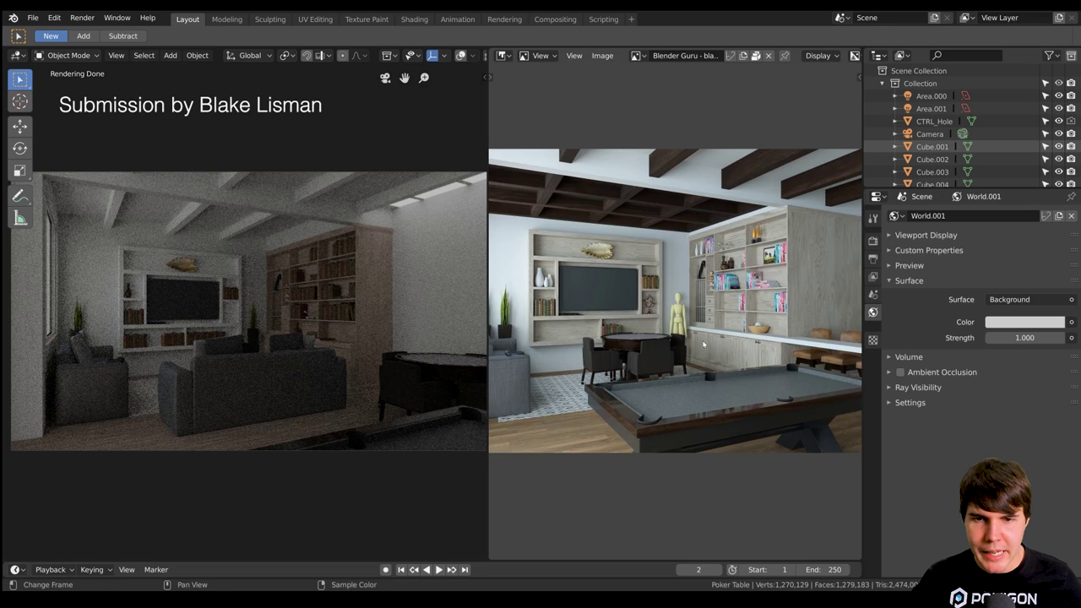
pyautogui.scroll(-2, 703, 323)
pyautogui.scroll(1, 703, 323)
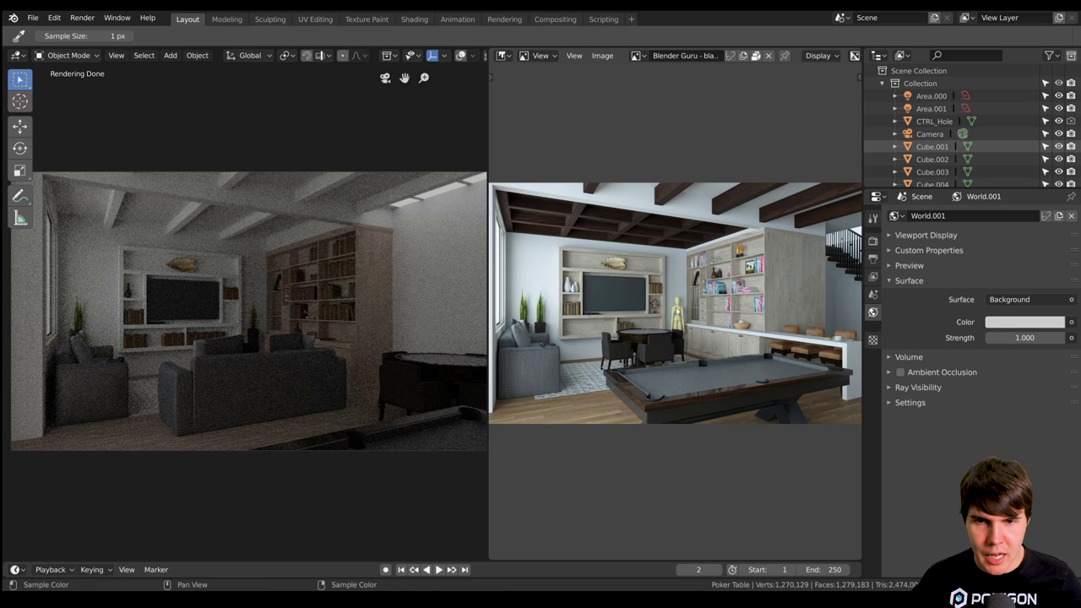
pyautogui.hotkey('ctrl', 'space')
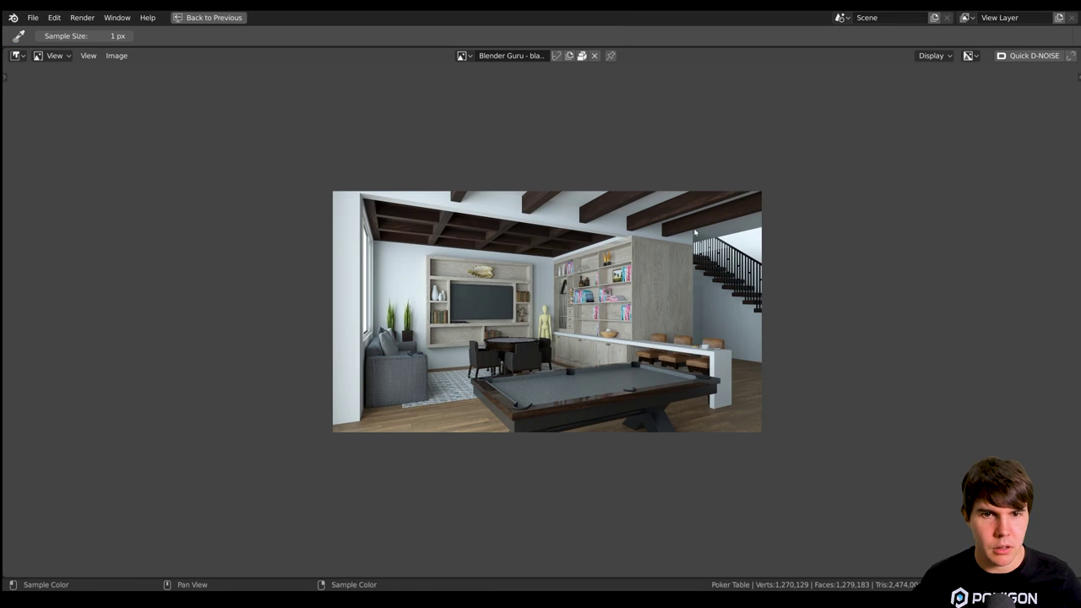
pyautogui.scroll(2, 597, 279)
pyautogui.scroll(1, 598, 279)
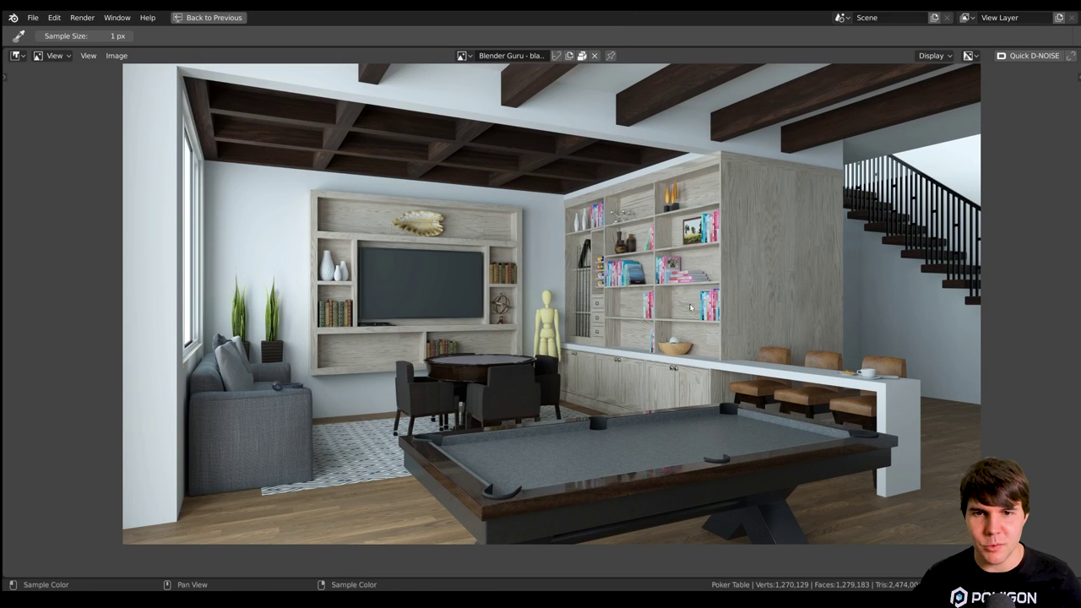
pyautogui.moveTo(692, 308); pyautogui.dragTo(691, 318, button='middle')
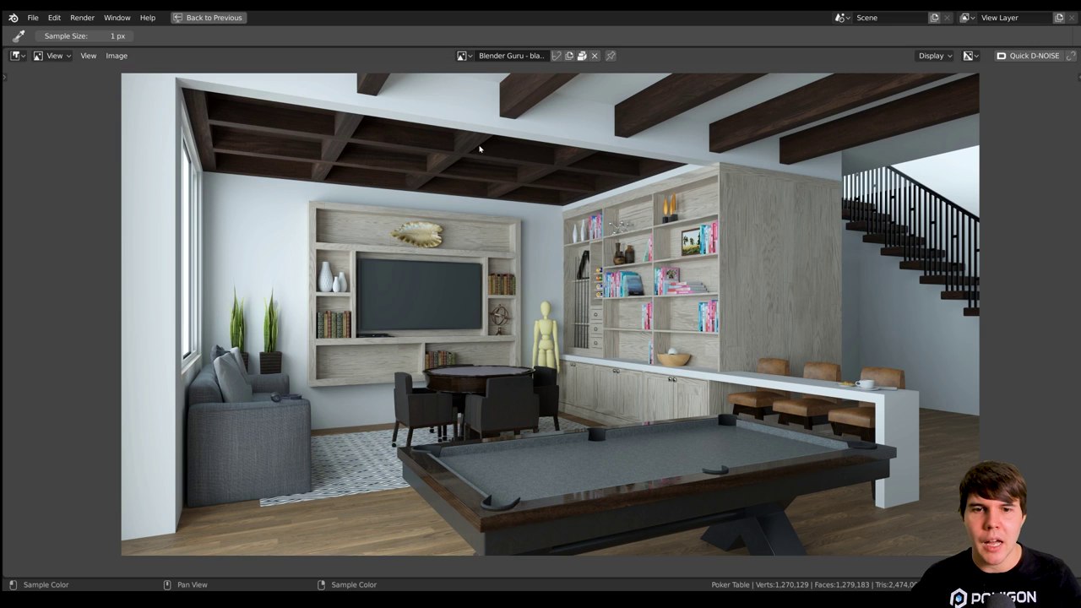
pyautogui.click(244, 20)
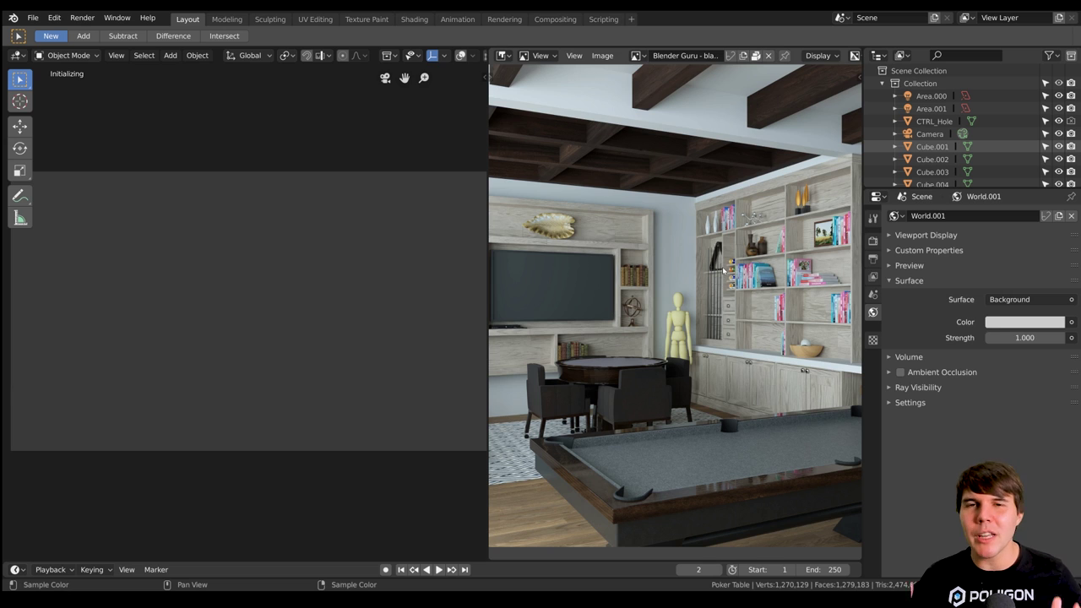
# Widen the rendered 3D viewport and frame the dim room and the finished render side by side
pyautogui.scroll(-5, 723, 270)
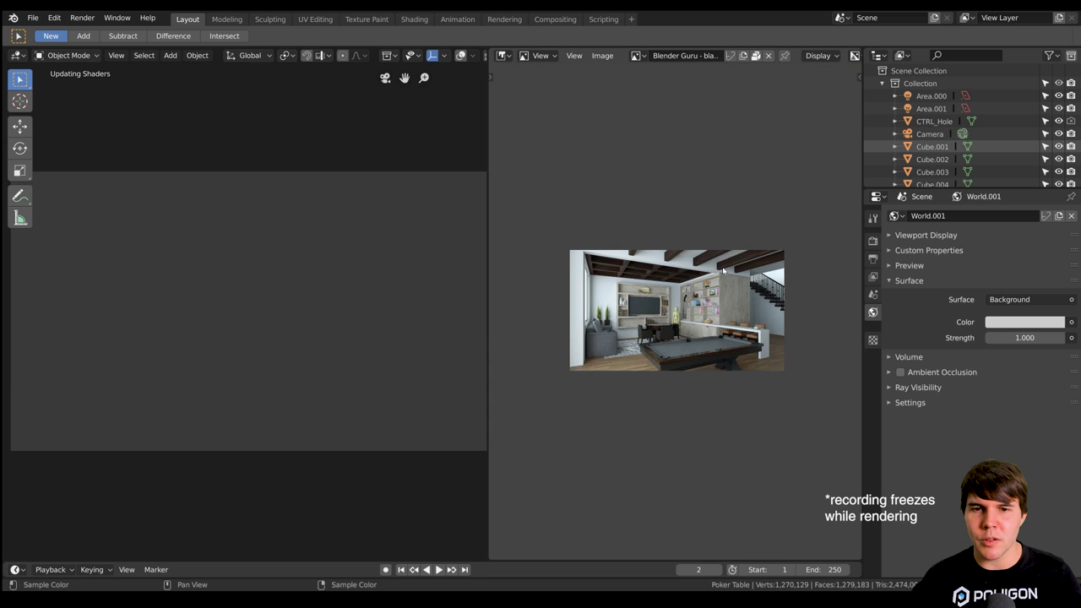
pyautogui.scroll(4, 724, 271)
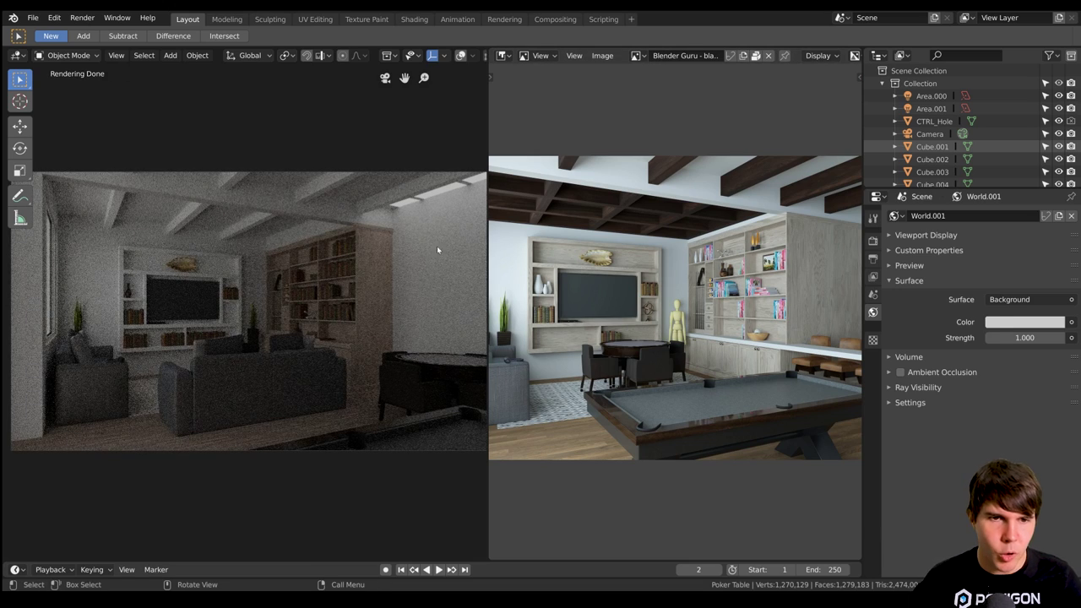
pyautogui.scroll(-4, 719, 304)
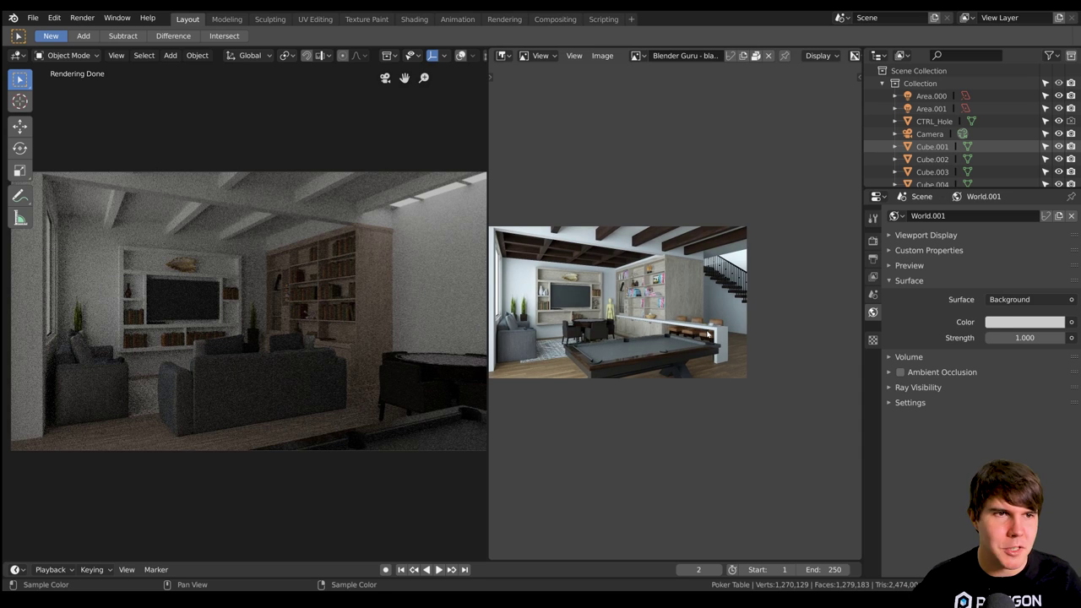
pyautogui.scroll(1, 367, 319)
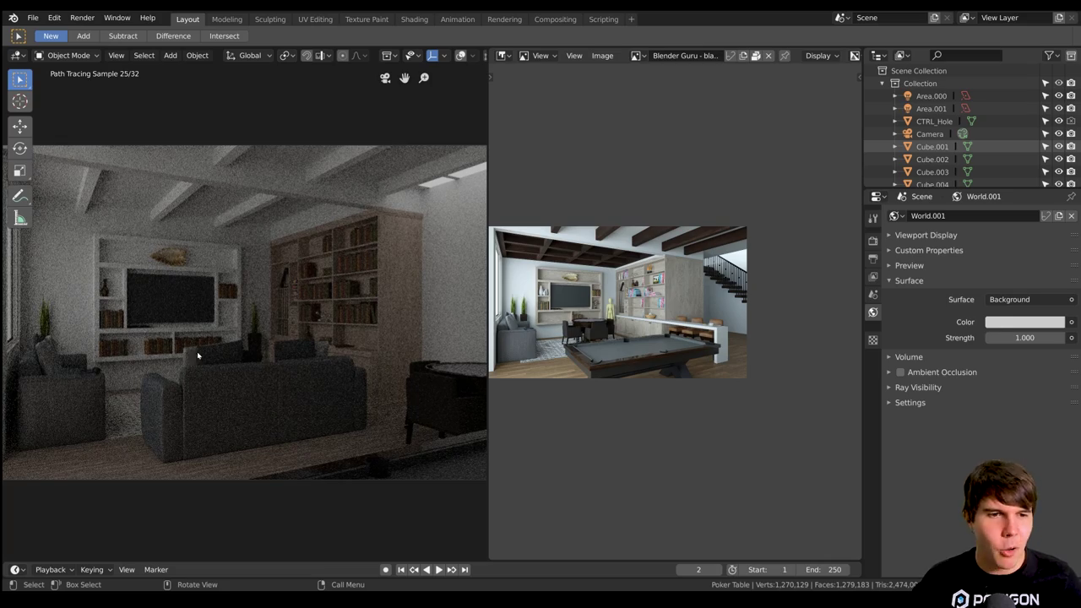
pyautogui.moveTo(489, 293); pyautogui.dragTo(554, 288)
pyautogui.scroll(2, 757, 328)
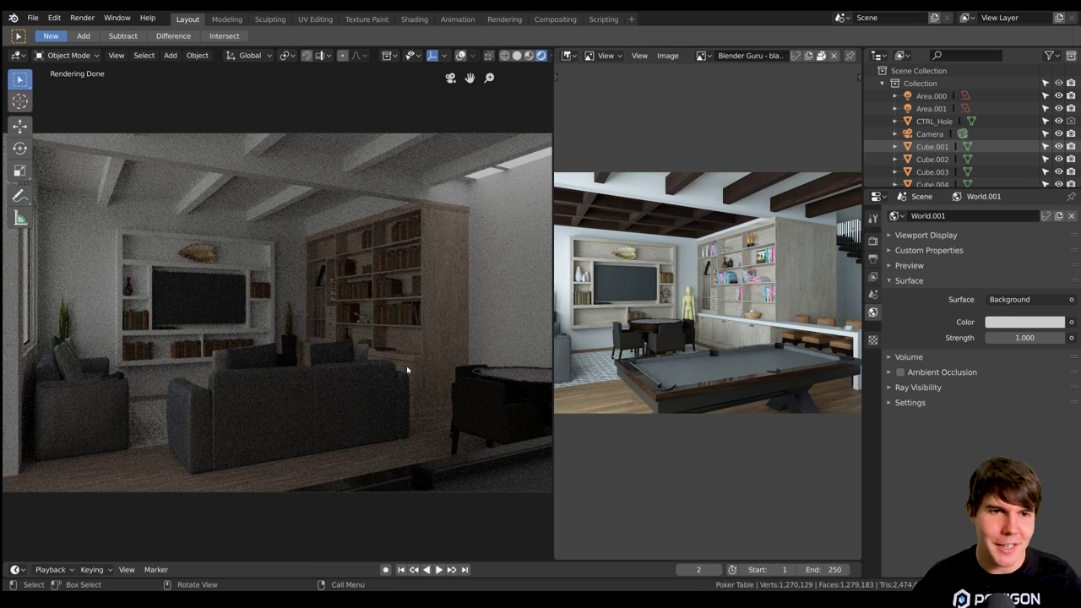
pyautogui.scroll(-1, 379, 326)
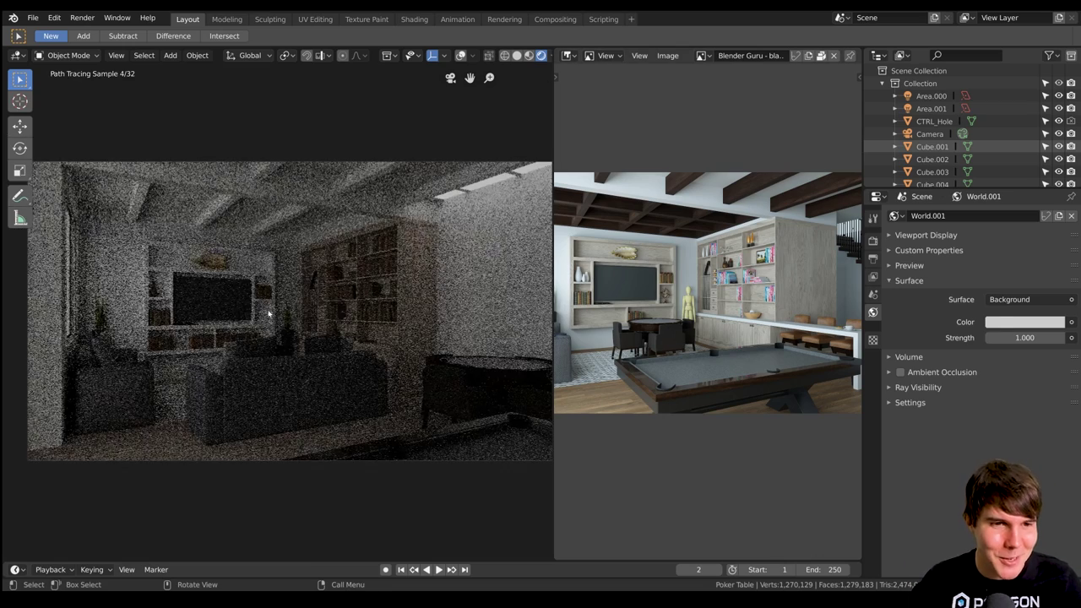
pyautogui.scroll(-2, 702, 313)
pyautogui.scroll(2, 703, 313)
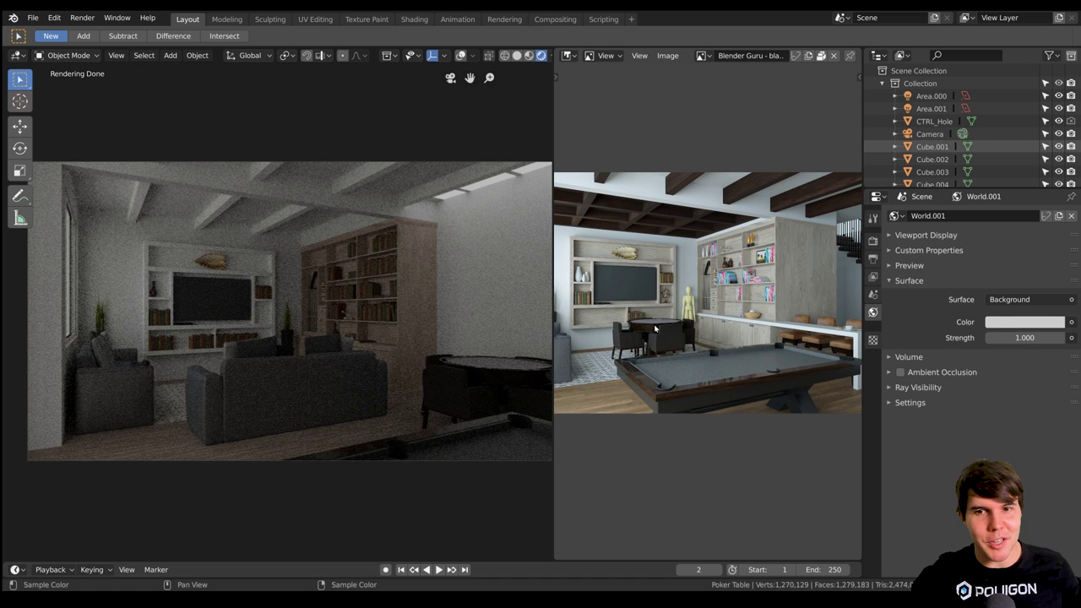
# Examine the finished render's daylight on the sofa, pool table and shelves against the dim viewport render
pyautogui.scroll(-1, 718, 300)
pyautogui.moveTo(583, 298); pyautogui.dragTo(614, 297, button='middle')
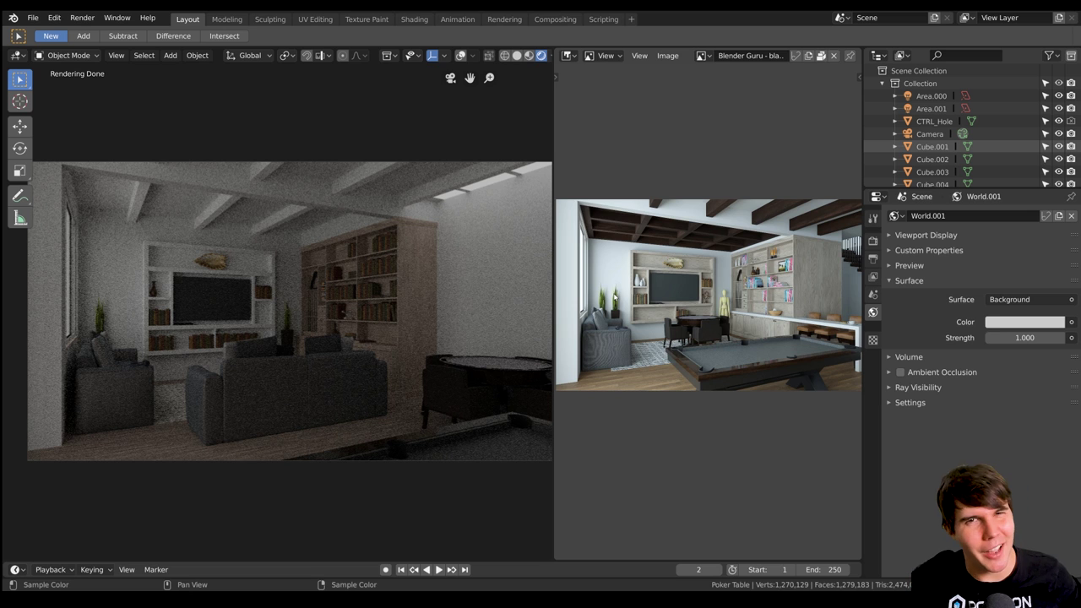
pyautogui.scroll(2, 684, 316)
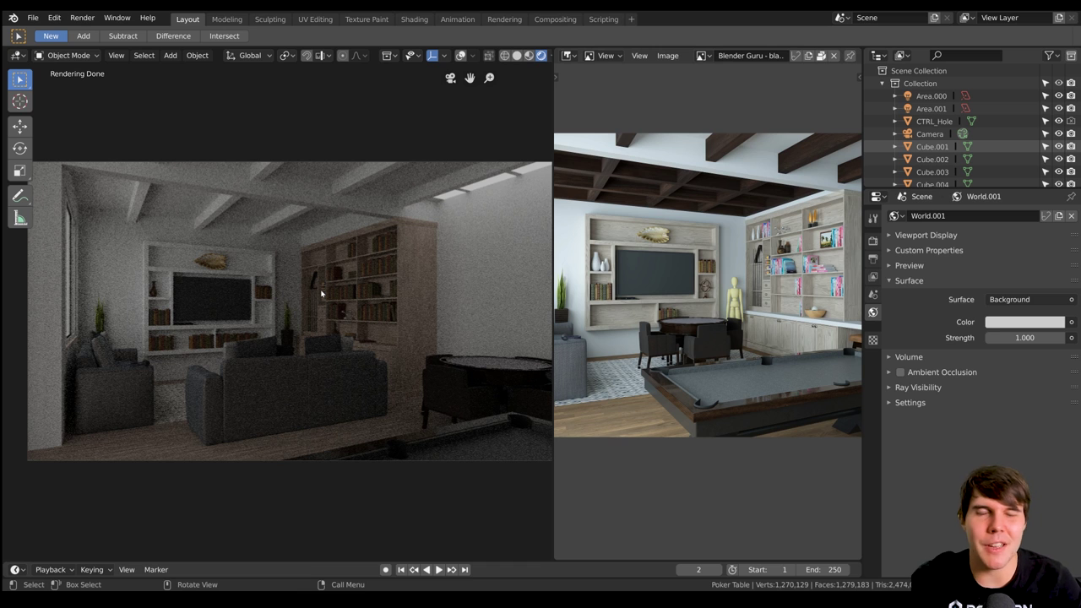
pyautogui.scroll(-2, 722, 356)
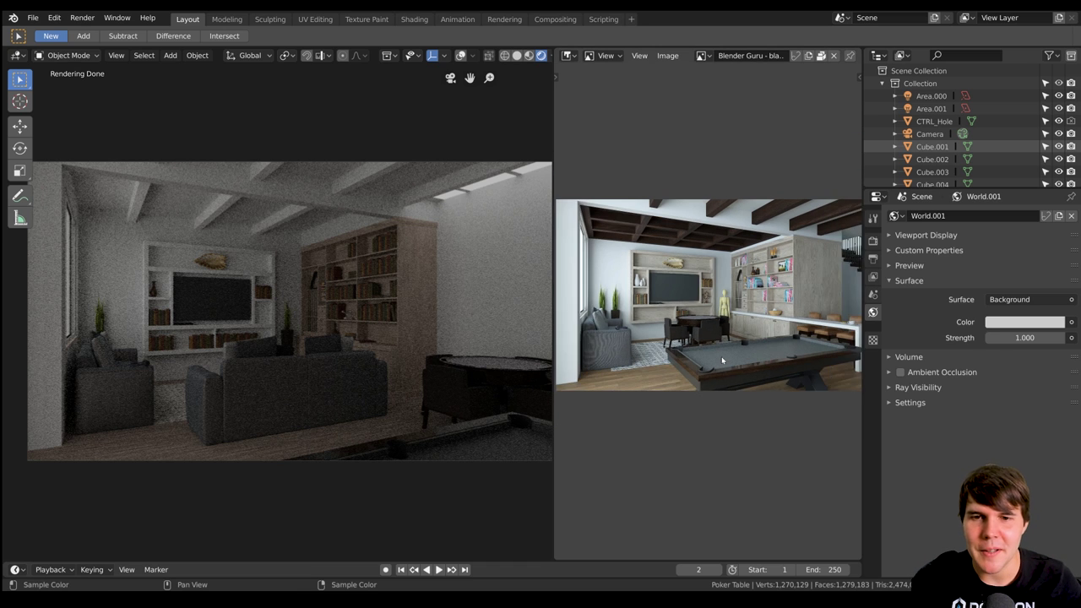
pyautogui.scroll(2, 722, 360)
pyautogui.moveTo(722, 361); pyautogui.dragTo(743, 363, button='middle')
pyautogui.scroll(-2, 743, 363)
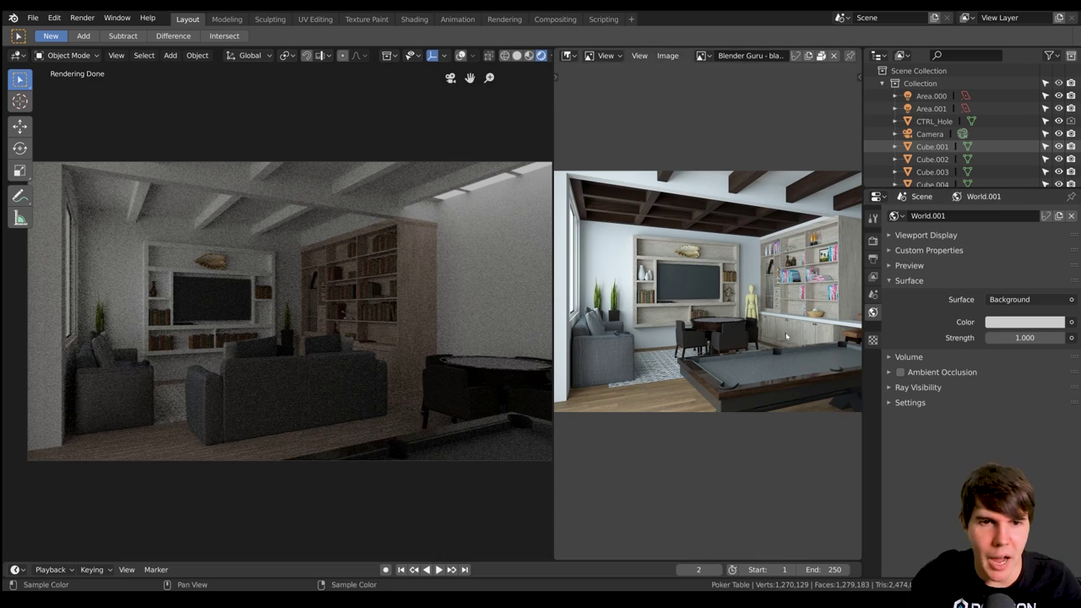
# Set the world background color to a medium blue
pyautogui.click(998, 326)
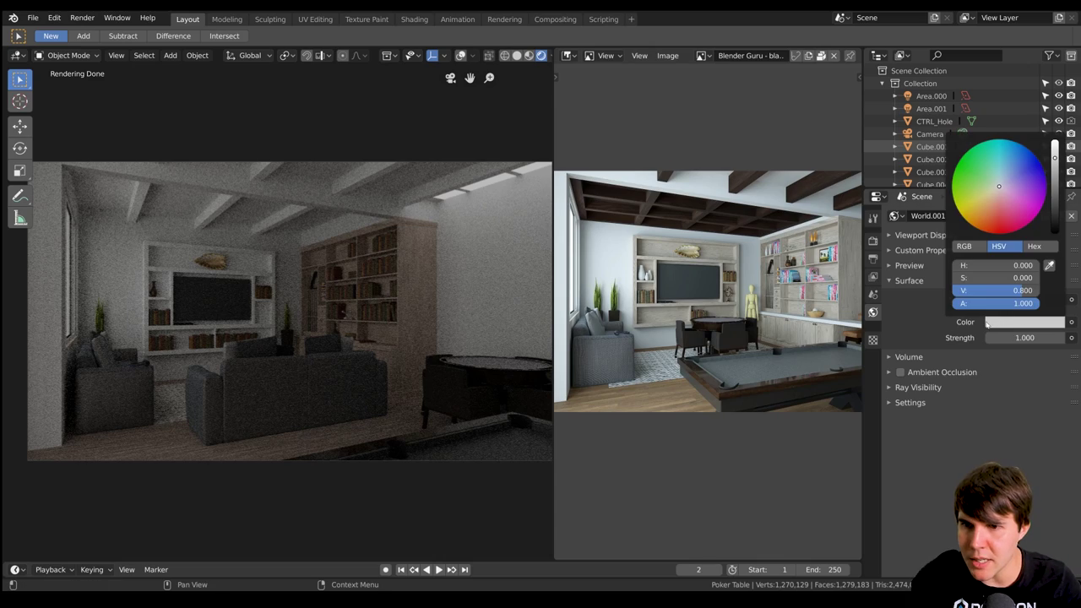
pyautogui.click(1005, 176)
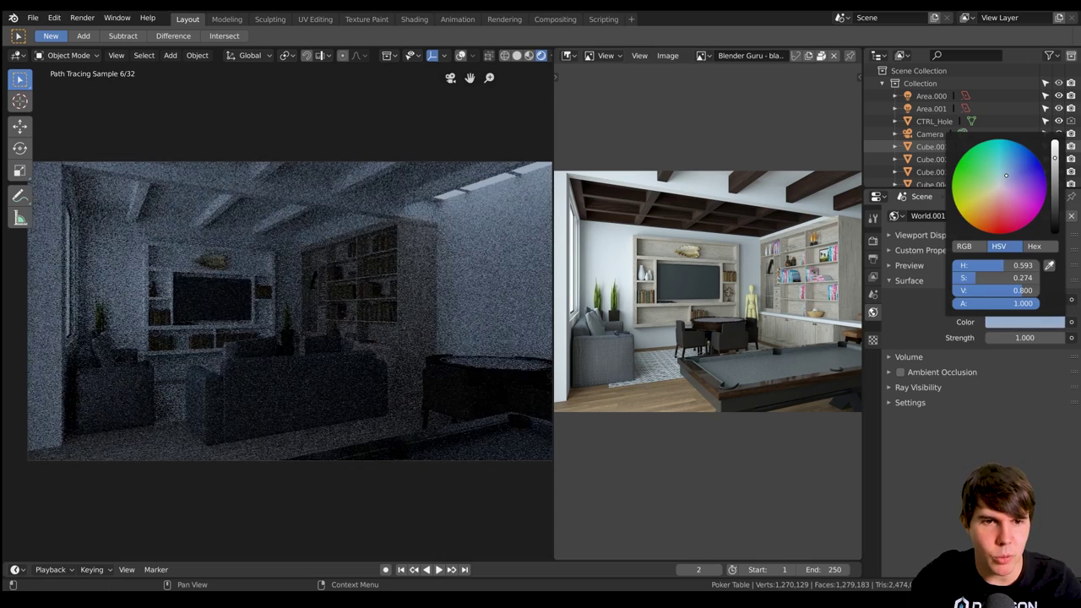
pyautogui.click(1008, 175)
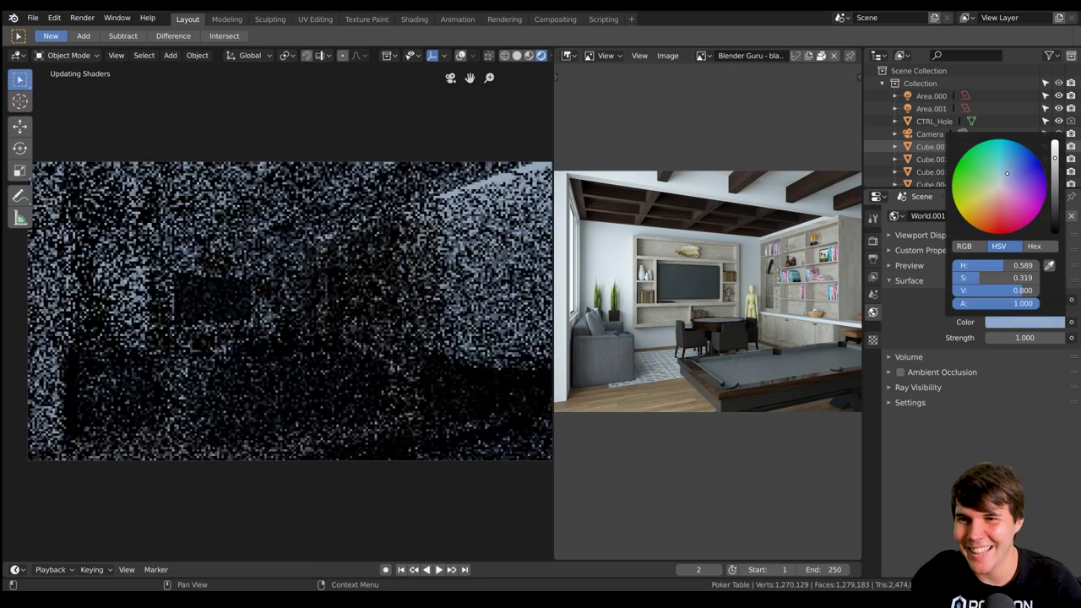
pyautogui.click(1007, 175)
pyautogui.click(1029, 325)
pyautogui.moveTo(1010, 265); pyautogui.dragTo(1011, 265)
pyautogui.click(1010, 172)
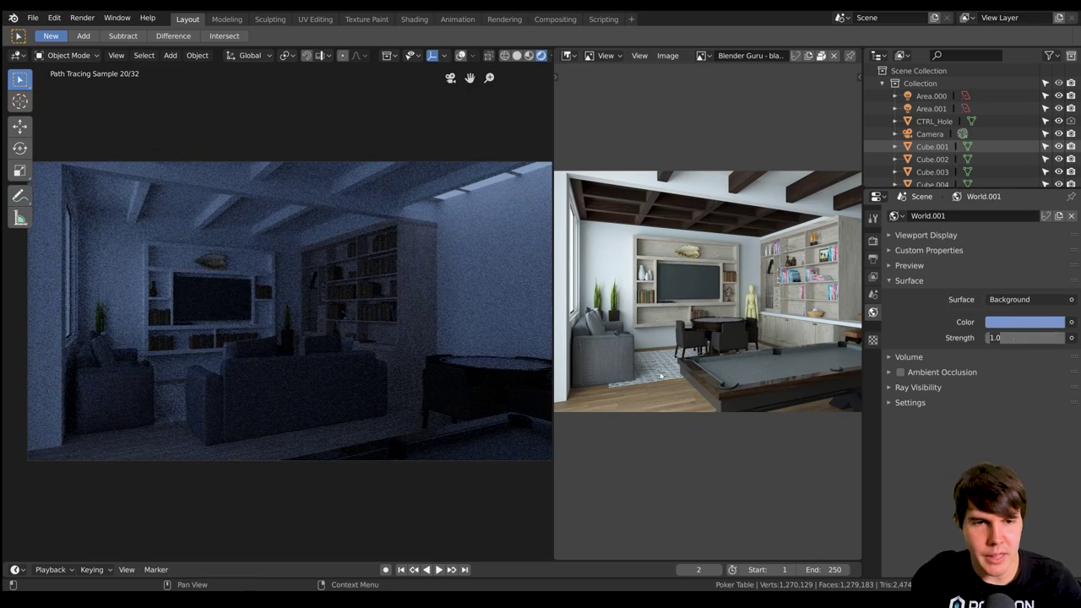
# Change the reference image area to a 3D Viewport and view the building's exterior with its window and glass doors
pyautogui.click(567, 54)
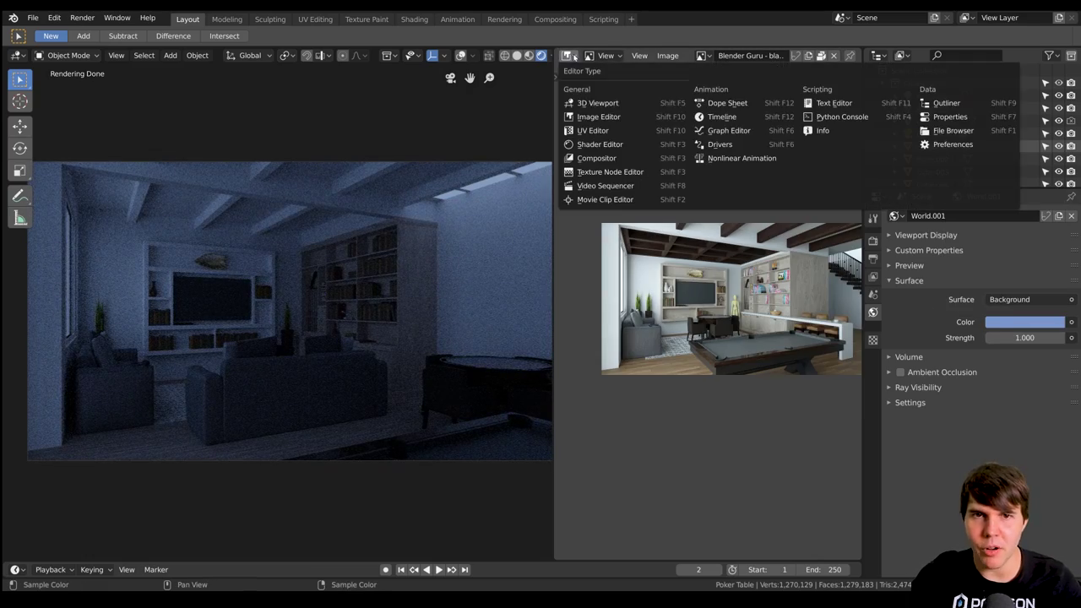
pyautogui.click(597, 102)
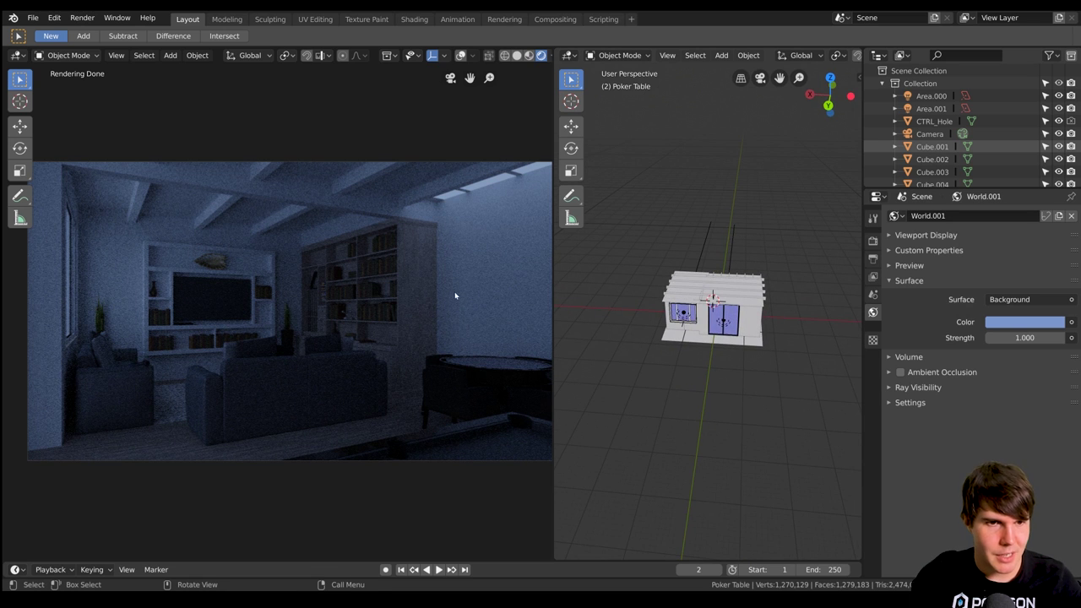
pyautogui.scroll(8, 754, 317)
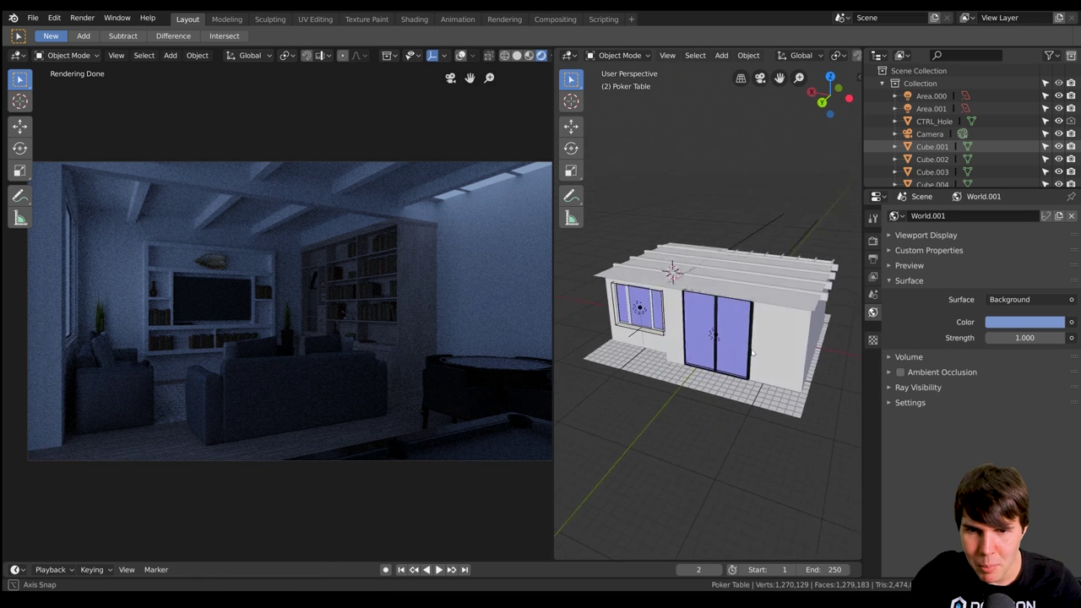
# Select the area light at the window and check its light settings, including the Portal option, and the neighbouring glass doors
pyautogui.click(705, 347)
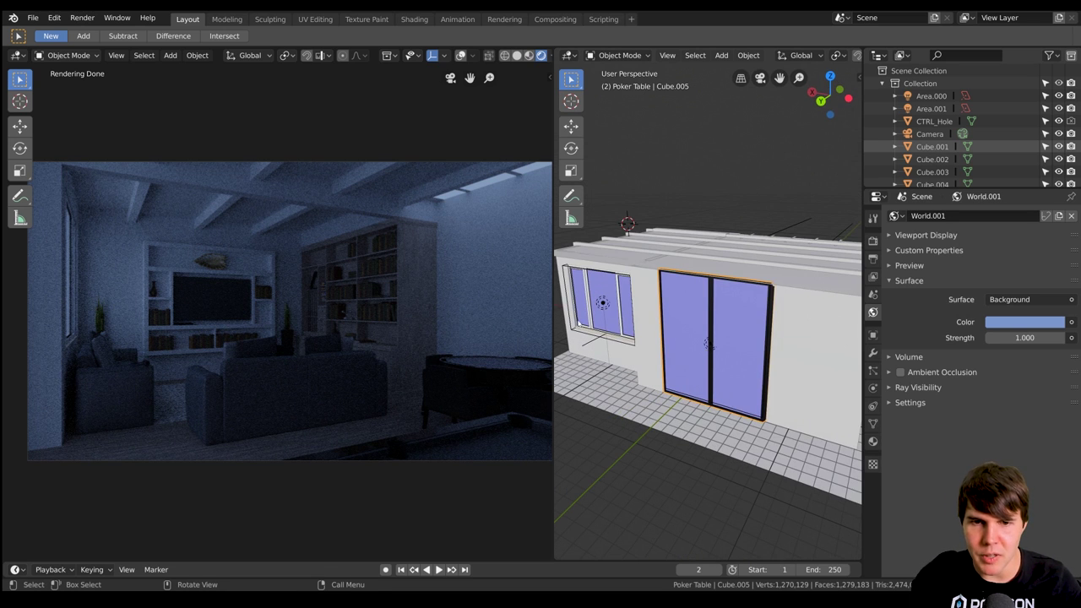
pyautogui.click(602, 304)
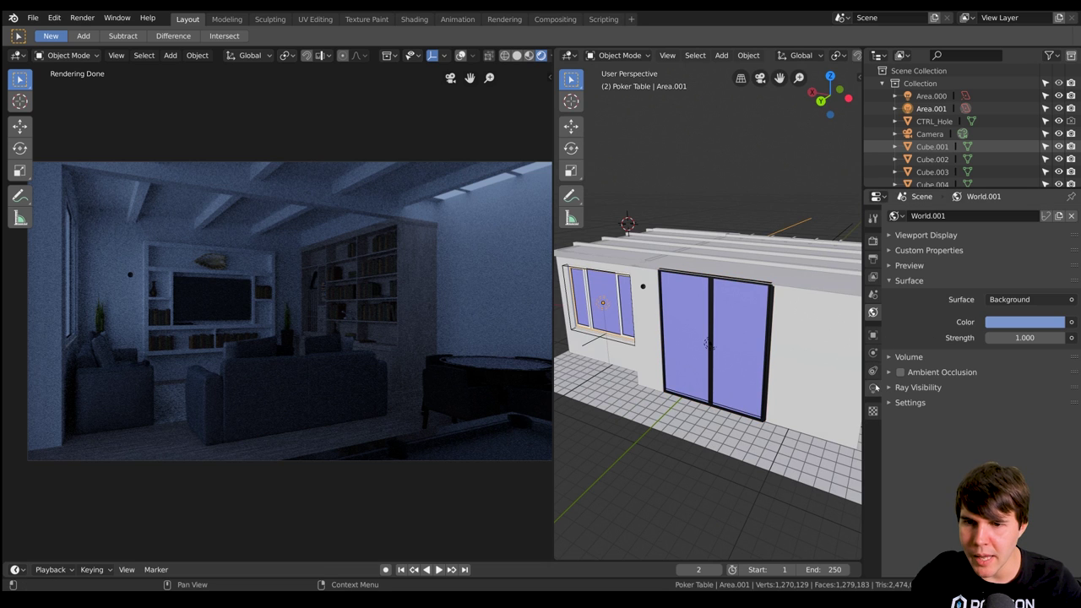
pyautogui.click(873, 387)
pyautogui.click(873, 334)
pyautogui.click(873, 370)
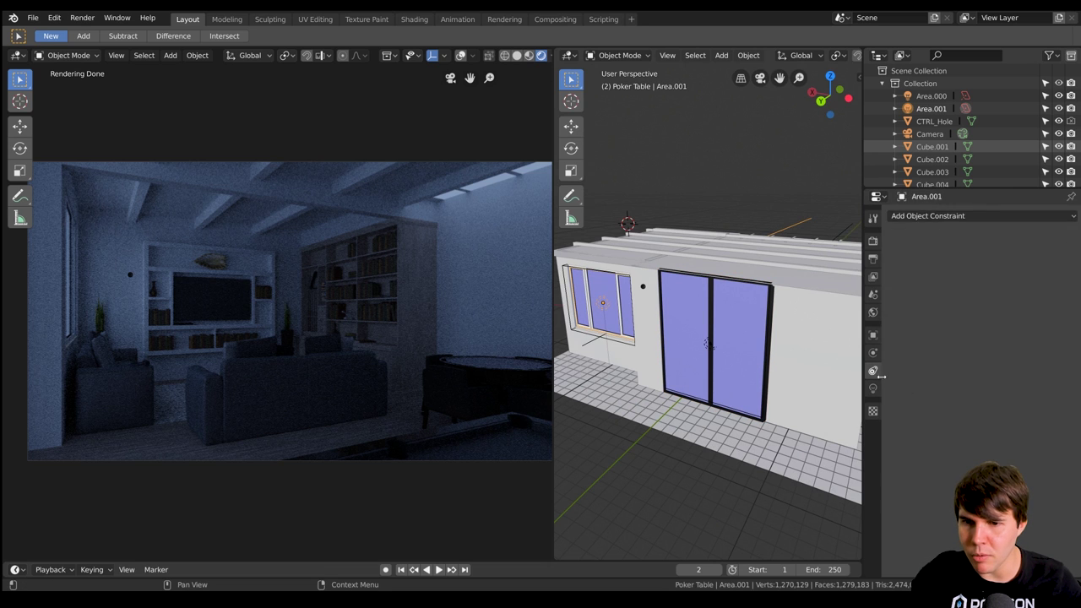
pyautogui.click(873, 387)
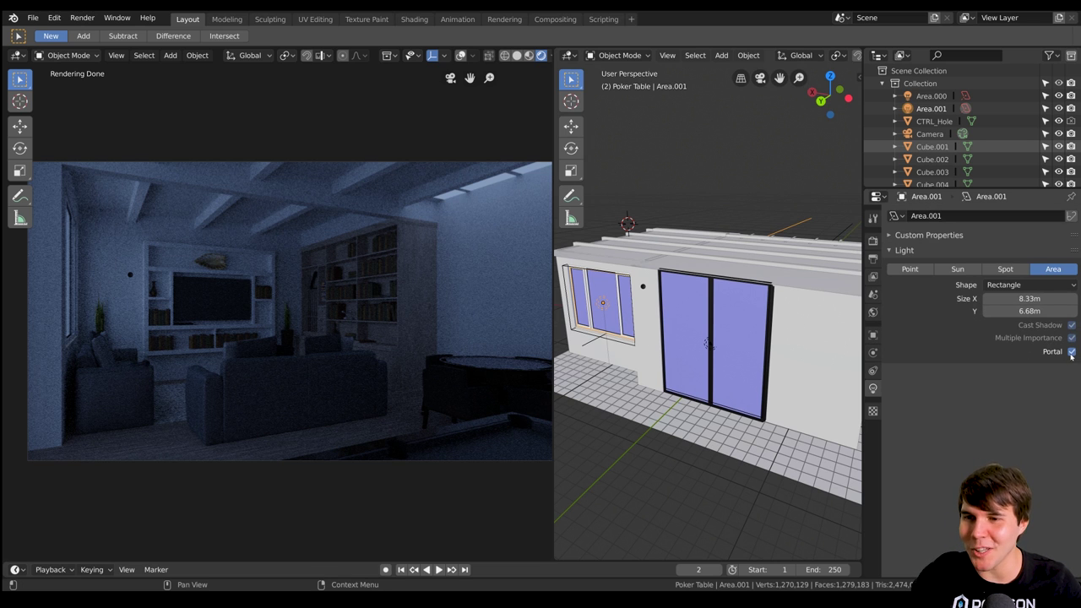
pyautogui.moveTo(706, 342)
pyautogui.mouseDown(button='middle')
pyautogui.moveTo(617, 315)
pyautogui.moveTo(711, 346)
pyautogui.mouseUp(button='middle')
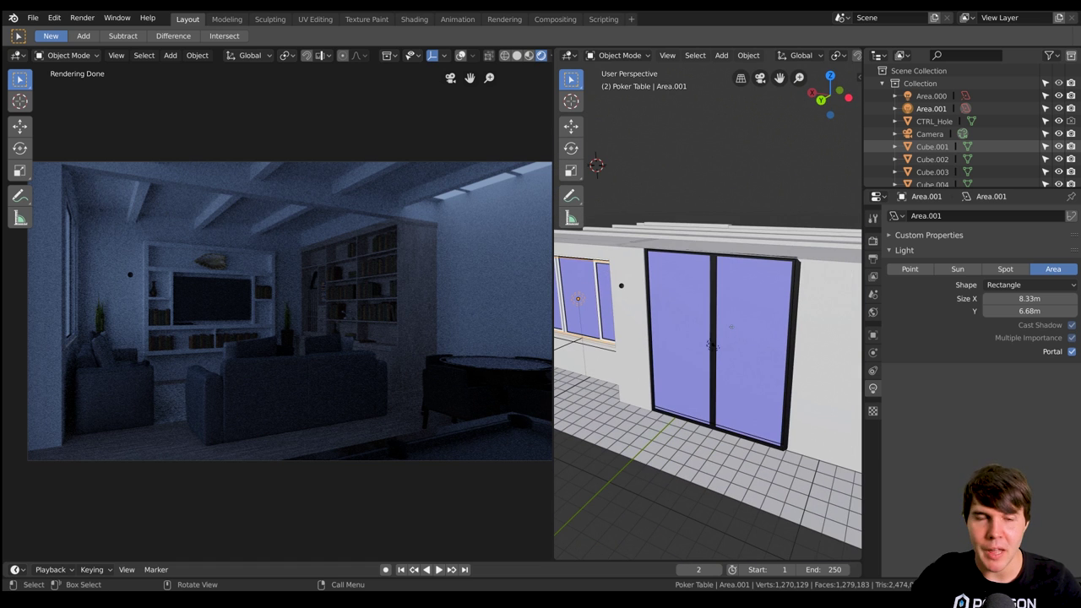
# Add a sun light to the scene outside the building
pyautogui.scroll(-5, 712, 345)
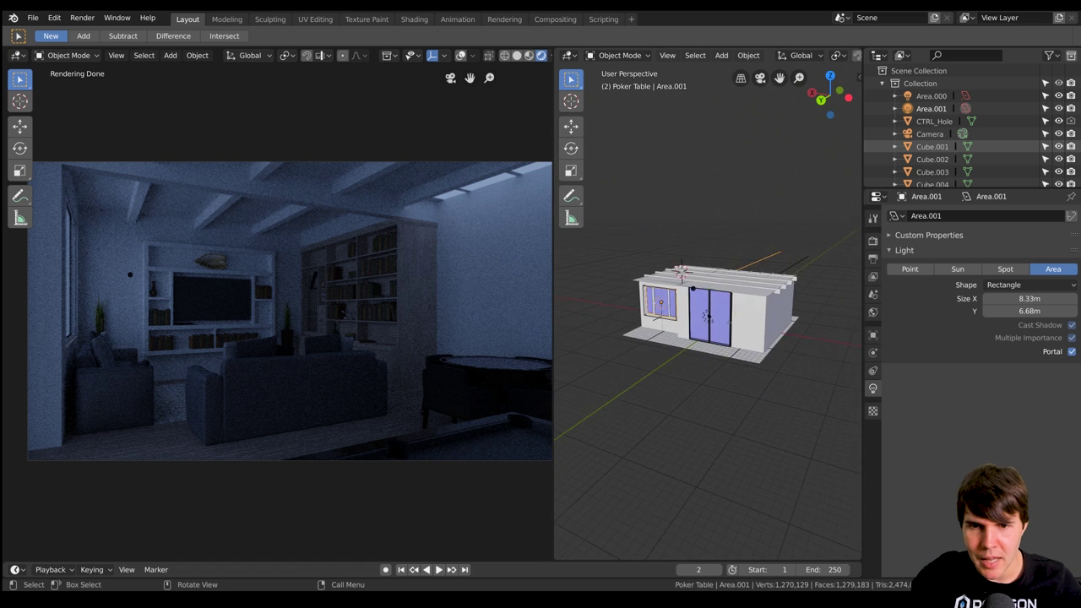
pyautogui.hotkey('shift', 'a')
pyautogui.moveTo(754, 287)
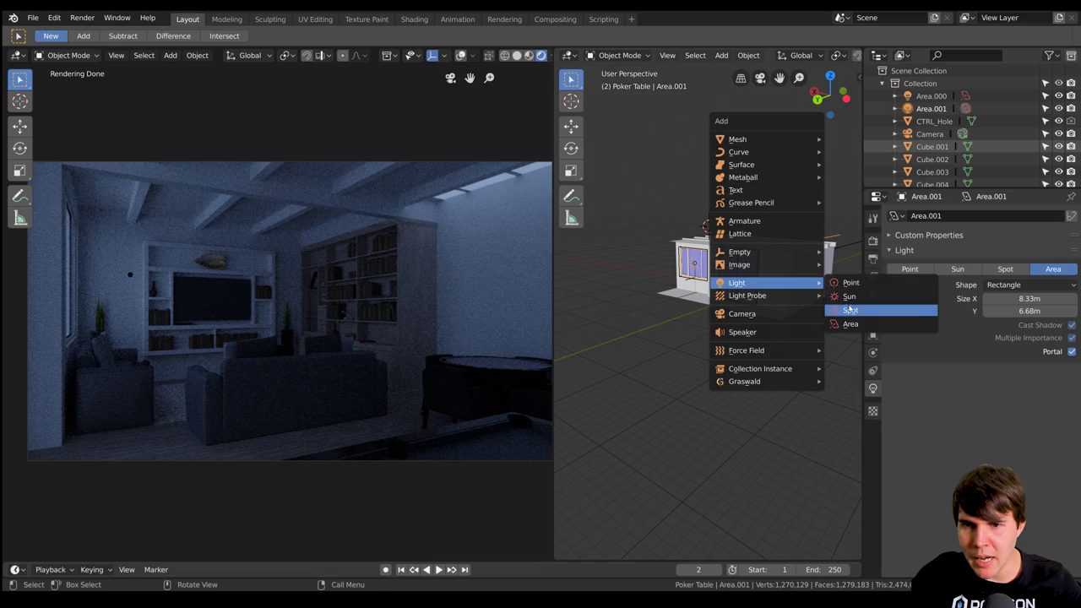
pyautogui.click(850, 301)
# Rotate the sun in the right side view and the top view to aim it diagonally into the room through the glass doors
pyautogui.press('KP_3')
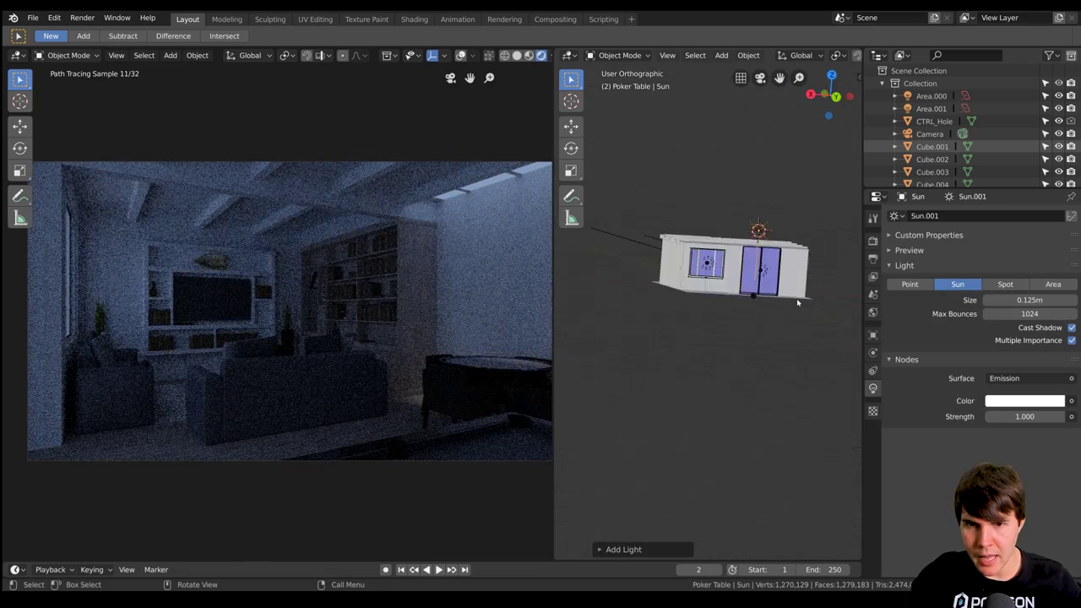
pyautogui.press('r')
pyautogui.click(725, 317)
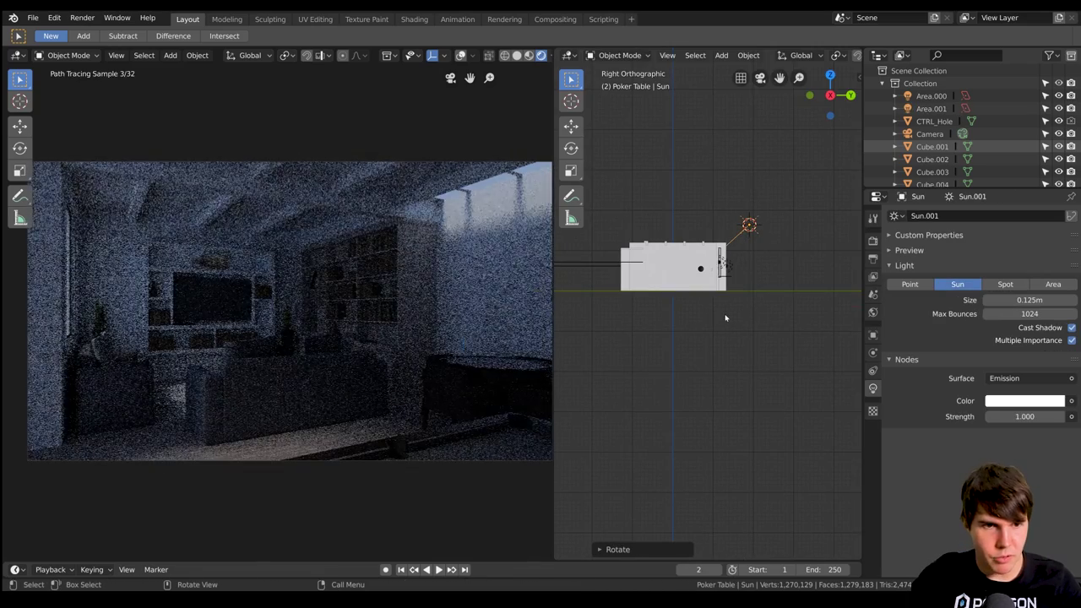
pyautogui.press('KP_7')
pyautogui.press('r')
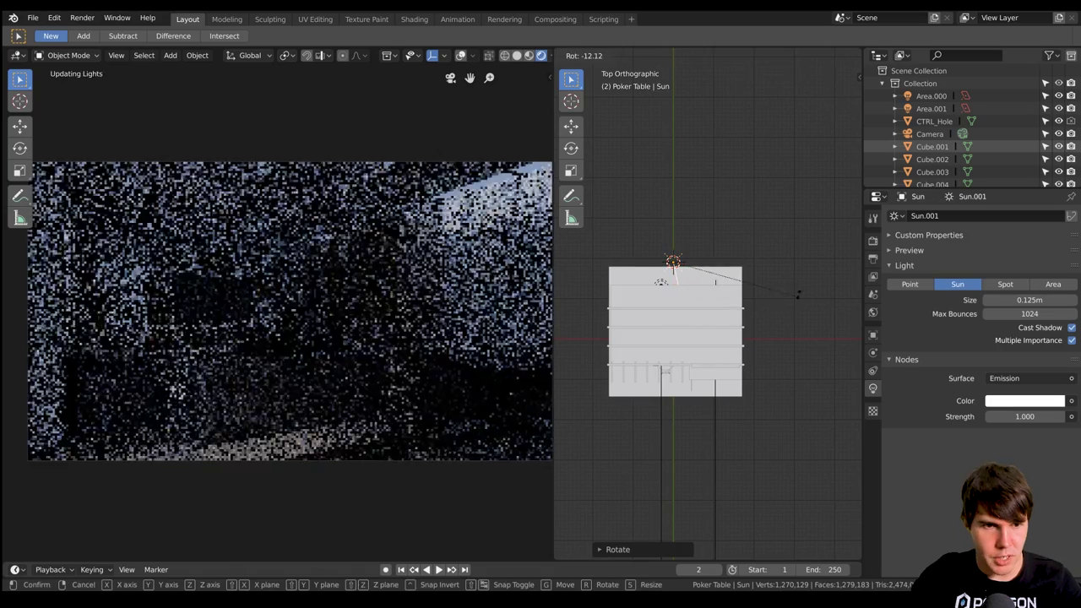
pyautogui.click(801, 292)
# Set the sun's strength to 17.7 and its size to 0.014 m, trying 0.011 m and 0 m on the sofa's shadow edge
pyautogui.moveTo(1015, 416); pyautogui.dragTo(1070, 416)
pyautogui.moveTo(1030, 299); pyautogui.dragTo(996, 300)
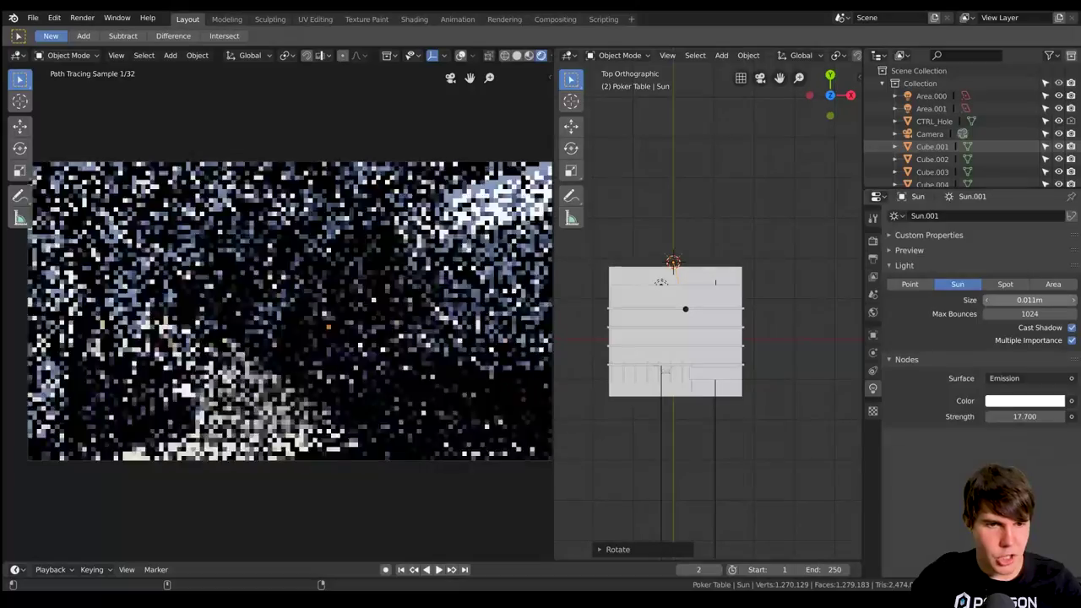
pyautogui.scroll(4, 386, 284)
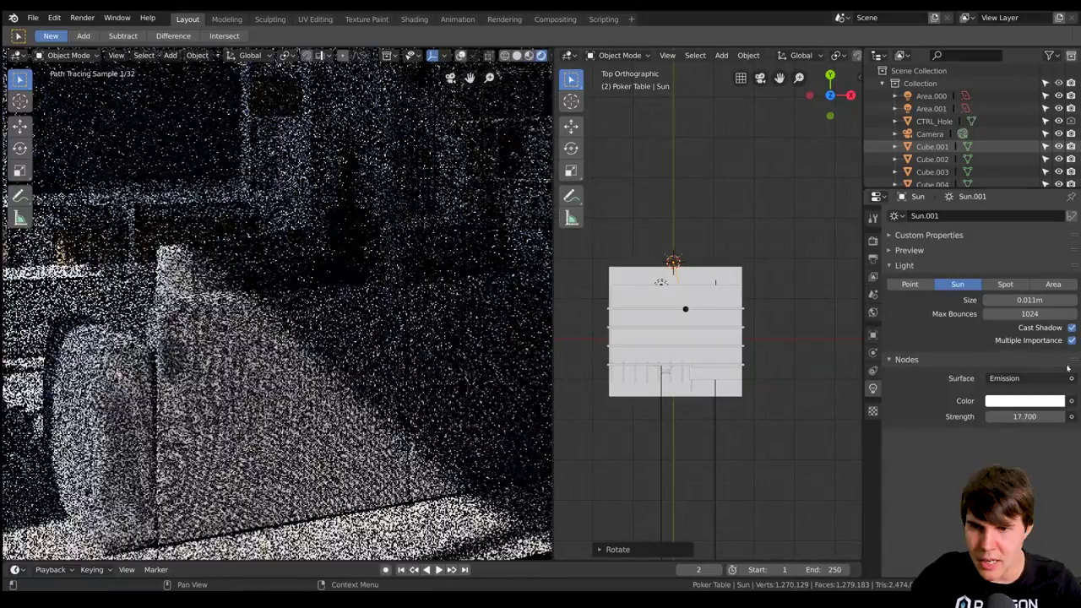
pyautogui.moveTo(1048, 303); pyautogui.dragTo(1030, 302)
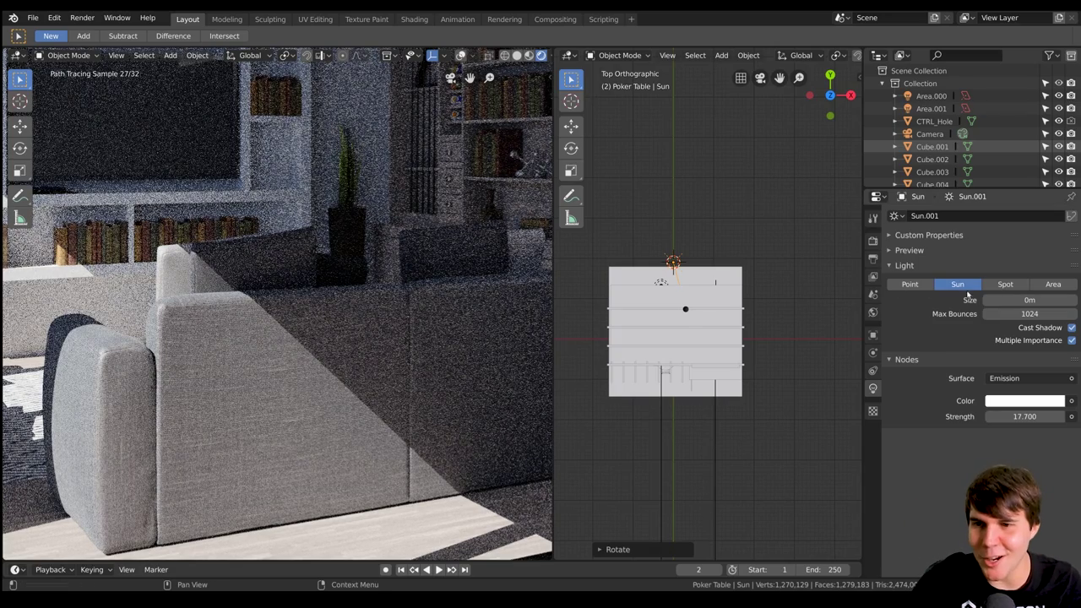
pyautogui.moveTo(1030, 300)
pyautogui.mouseDown()
pyautogui.moveTo(1052, 299)
pyautogui.moveTo(1032, 300)
pyautogui.mouseUp()
pyautogui.scroll(-3, 361, 380)
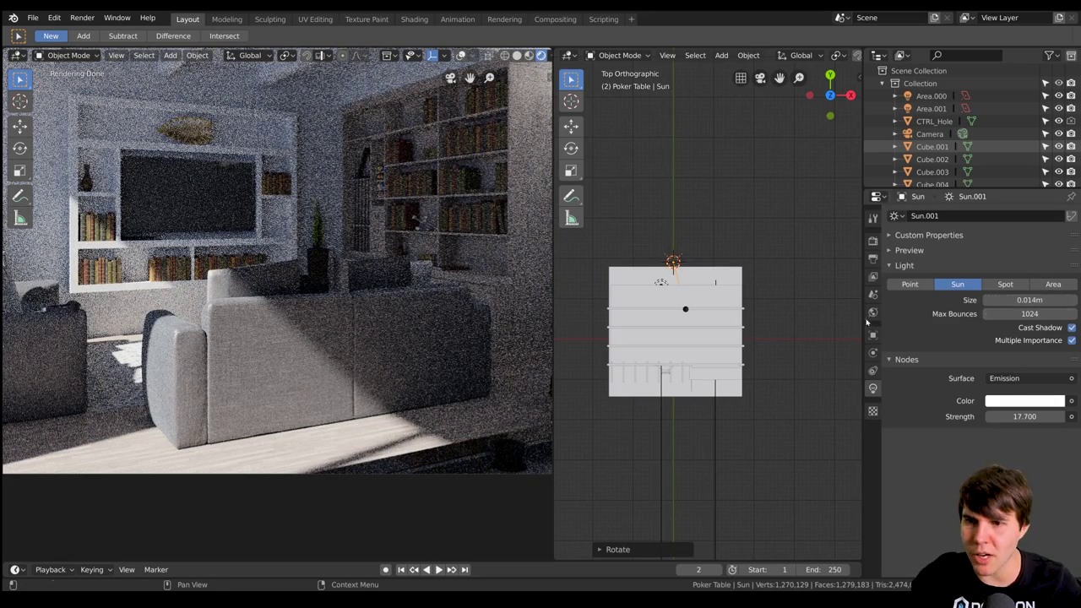
pyautogui.scroll(-1, 287, 355)
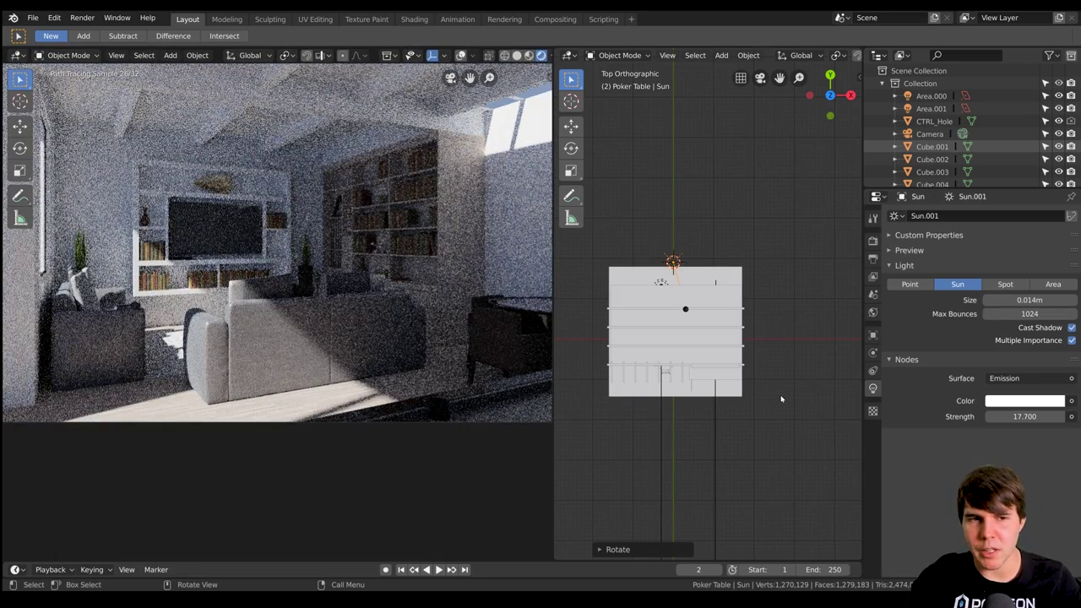
# Fine-tune the sun's rotation in the top and right side views to spread sunlight across the floor, sofa and TV shelves
pyautogui.press('r')
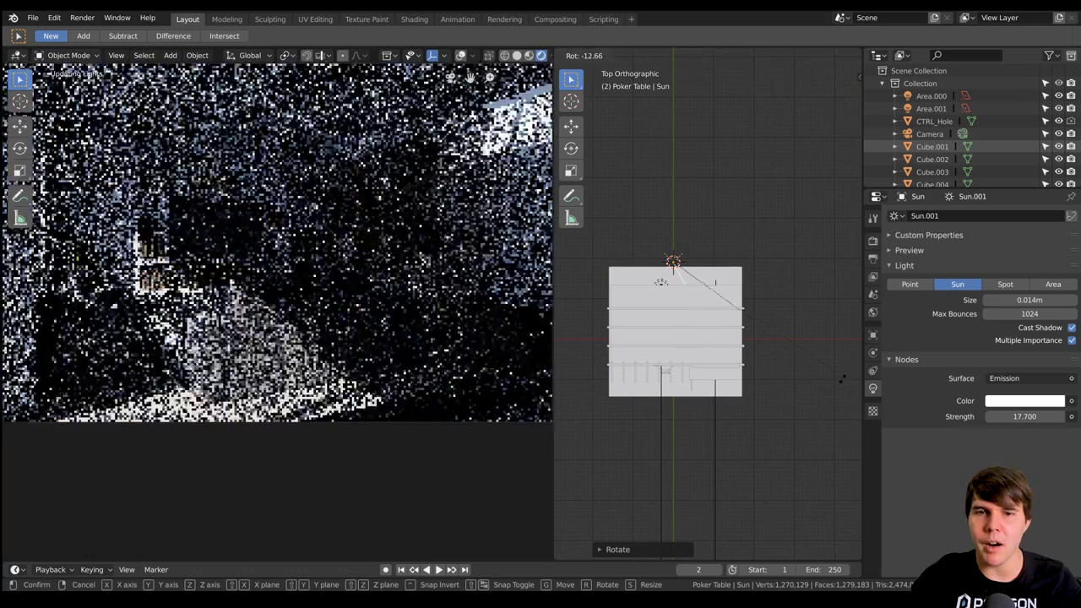
pyautogui.click(841, 396)
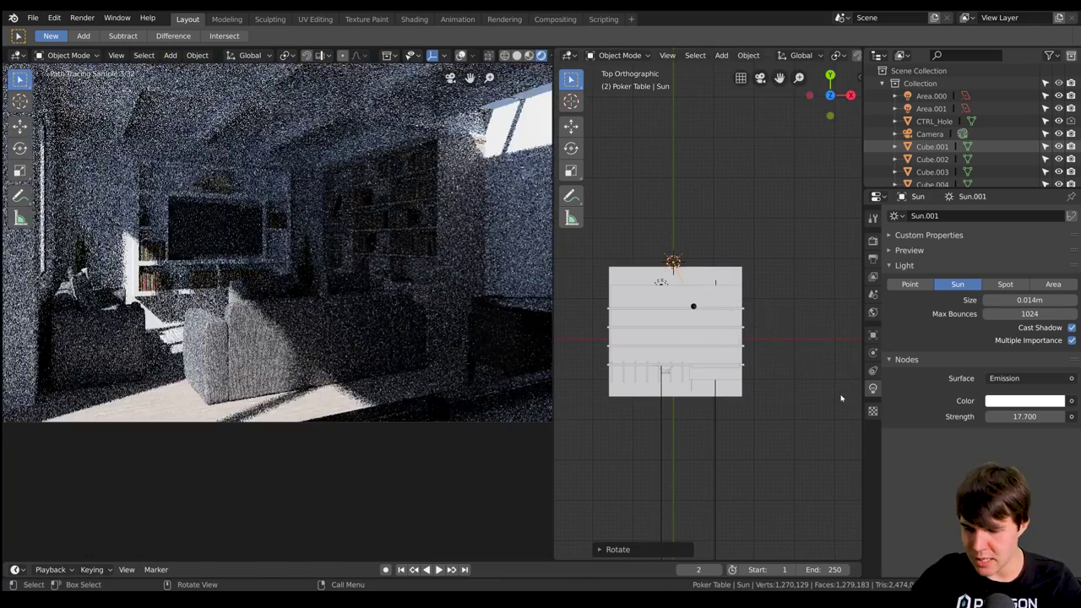
pyautogui.press('KP_3')
pyautogui.press('r')
pyautogui.click(808, 391)
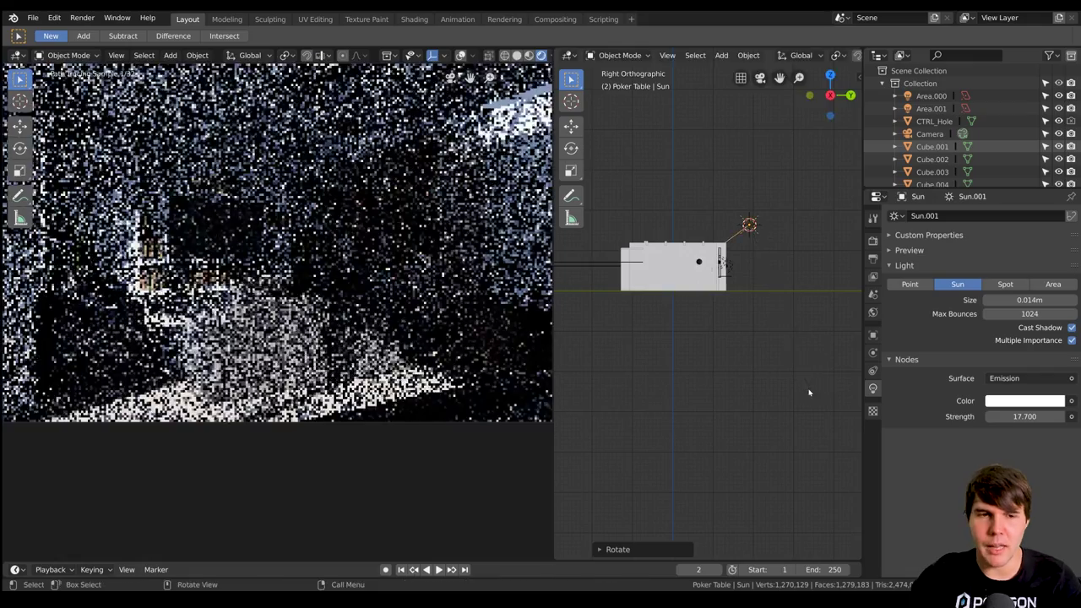
pyautogui.press('r')
pyautogui.click(800, 394)
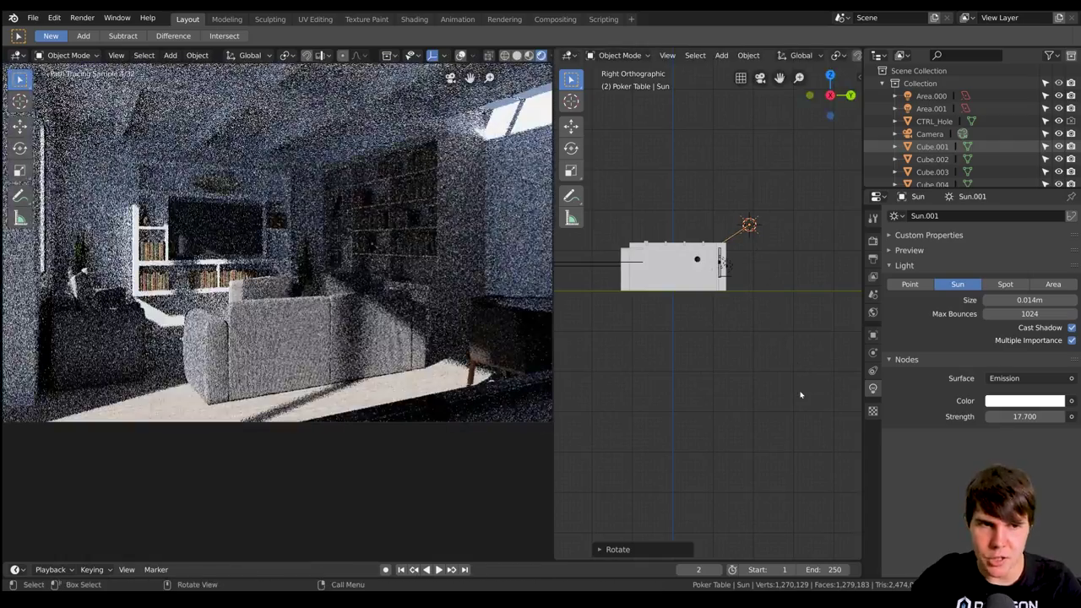
# Rotate the sun lamp in the top view so its beam points diagonally into the room
pyautogui.press('KP_7')
pyautogui.press('r')
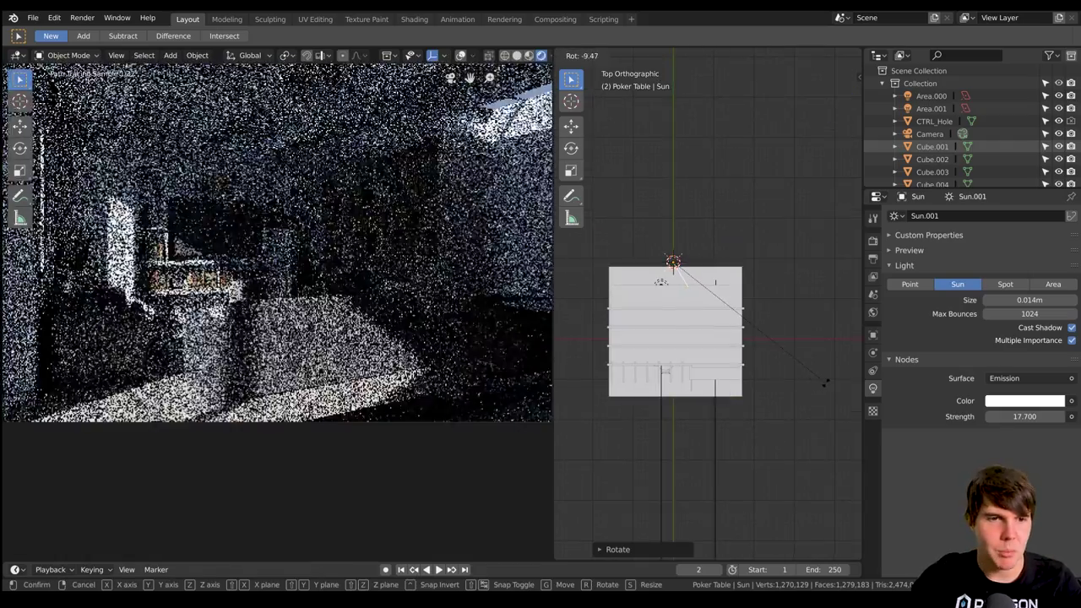
pyautogui.click(796, 401)
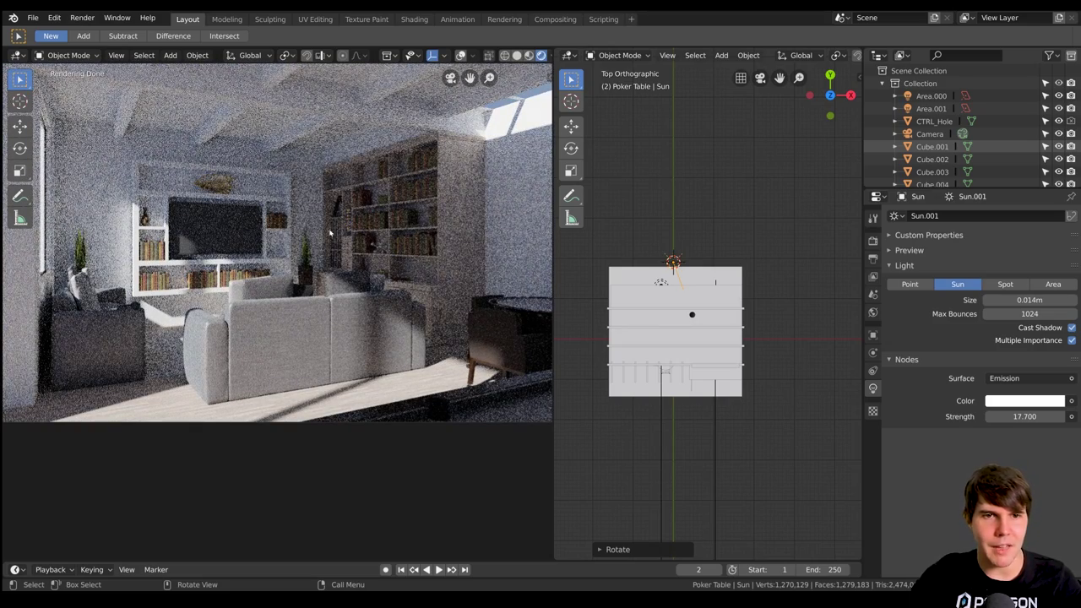
# Rotate the sun lamp in the right view to a shallower angle so sunlight reaches deeper into the room
pyautogui.press('KP_3')
pyautogui.press('r')
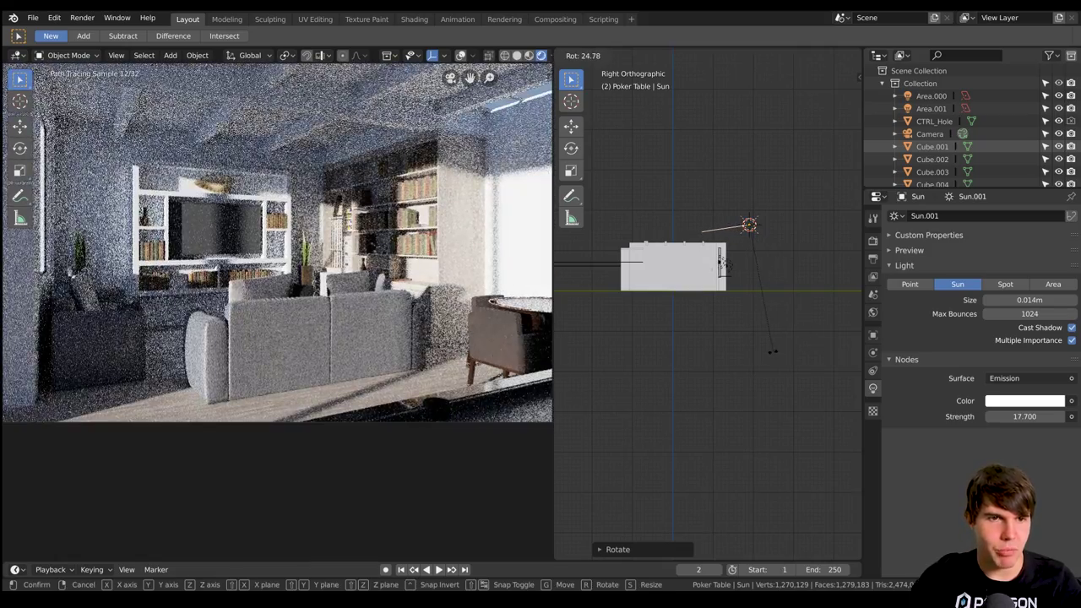
pyautogui.click(773, 352)
pyautogui.press('r')
pyautogui.click(792, 365)
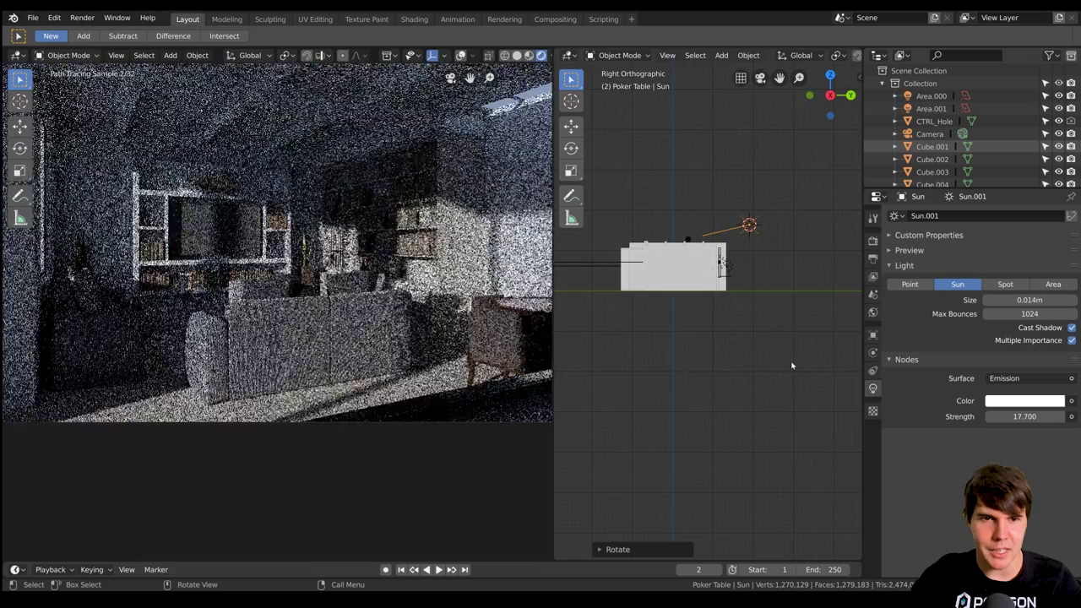
# Turn the sun lamp about 10° further in the top view, swinging its beam toward the positive X side
pyautogui.press('KP_7')
pyautogui.press('r')
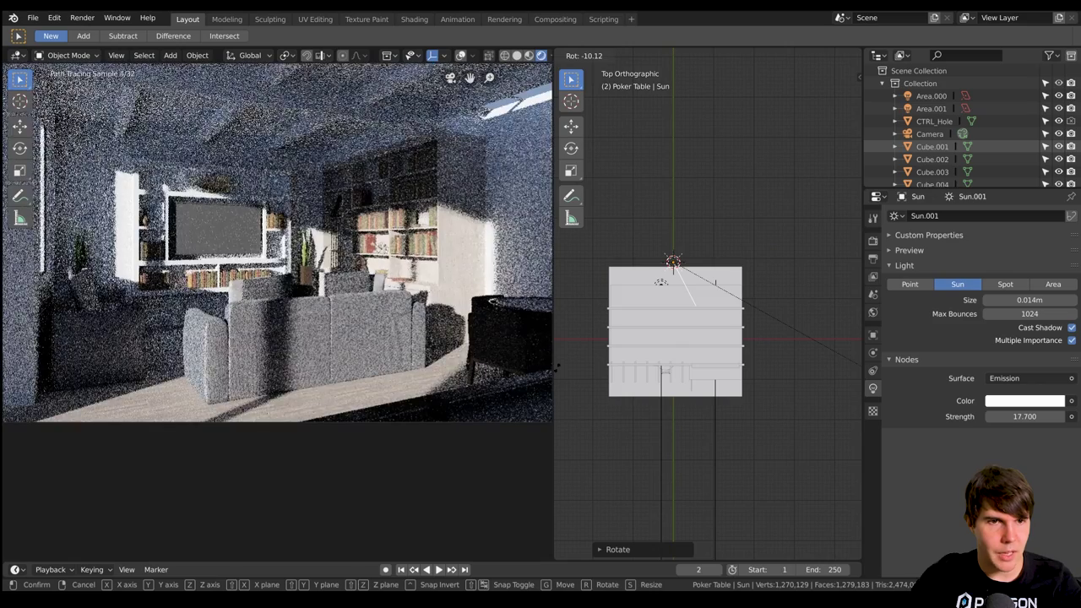
pyautogui.click(555, 372)
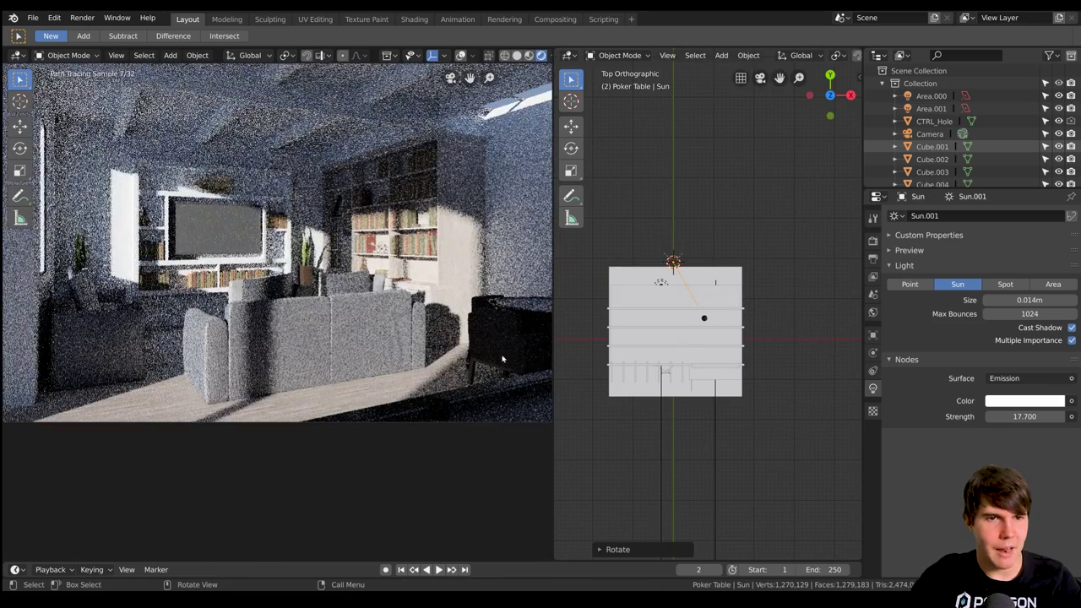
# Warm the sun lamp's emission color, trying a stronger peach tint before settling on a pale cream
pyautogui.click(1004, 401)
pyautogui.click(1005, 404)
pyautogui.click(994, 267)
pyautogui.moveTo(994, 268); pyautogui.dragTo(994, 274)
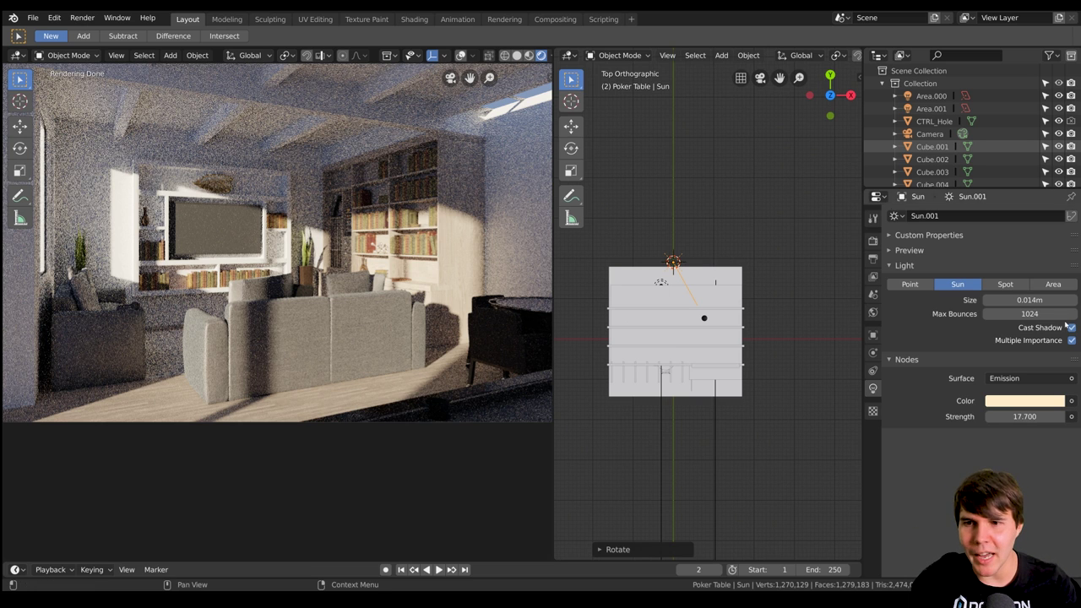
pyautogui.click(1024, 401)
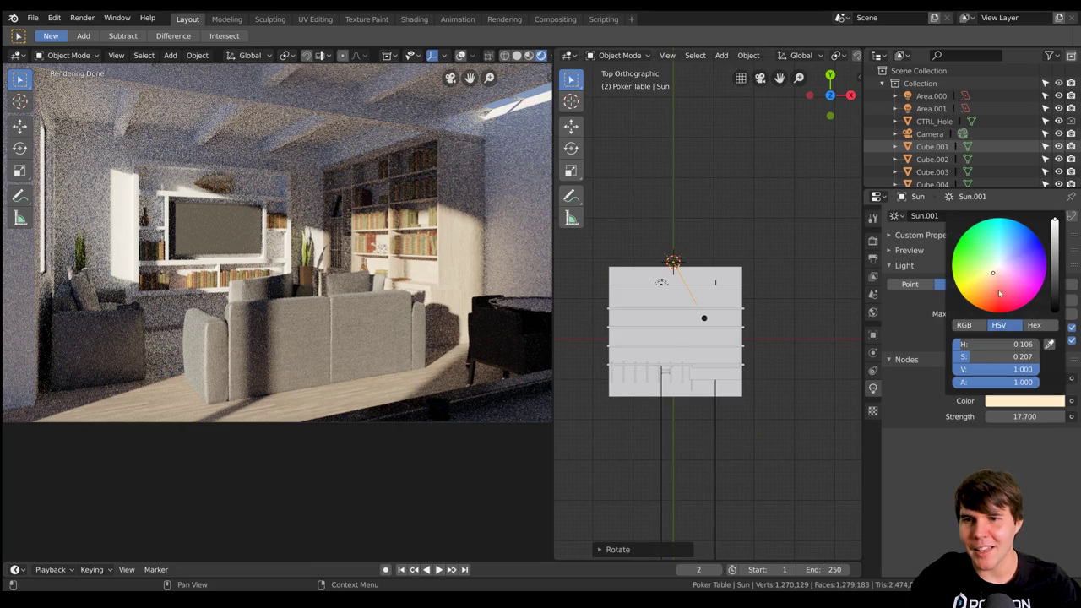
pyautogui.click(994, 285)
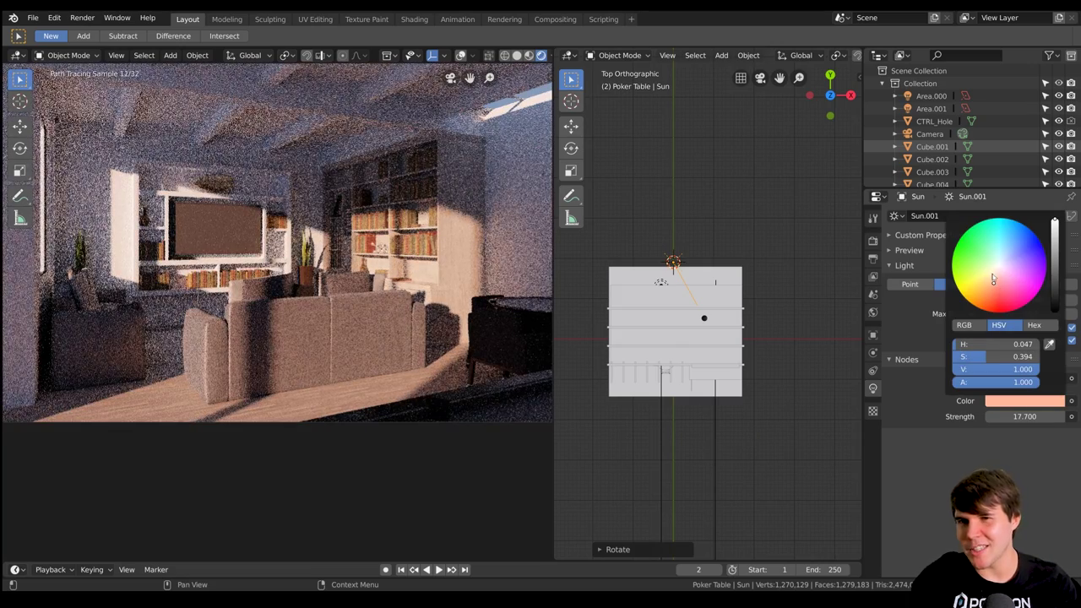
pyautogui.click(993, 276)
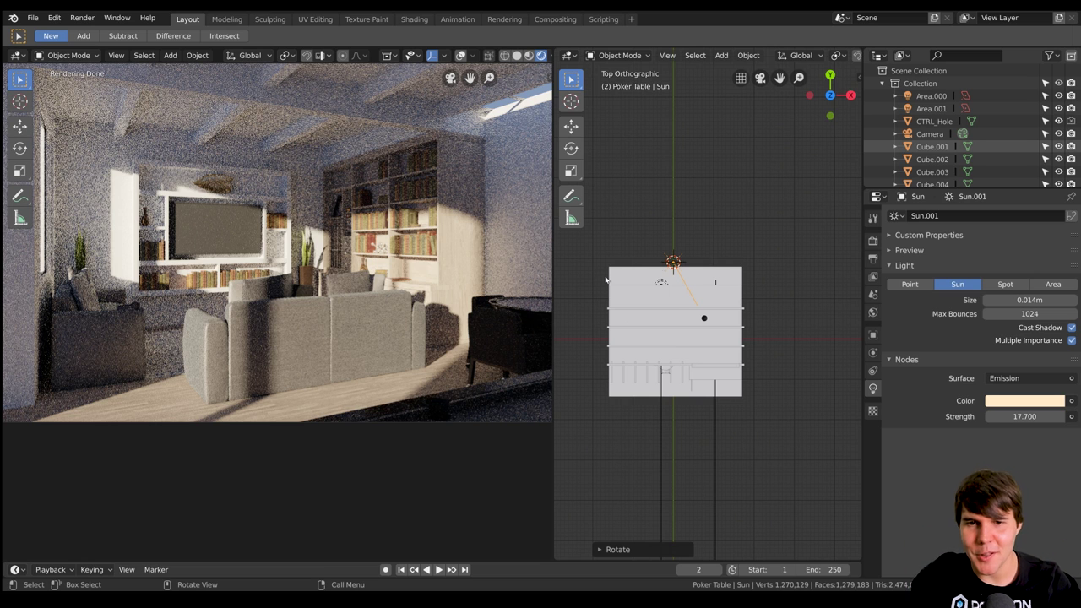
# Switch to Poliigon and examine the tree billboards Backdrop Treeline Conifer 009, Conifer 008 and Snowy 001
pyautogui.scroll(-2, 696, 273)
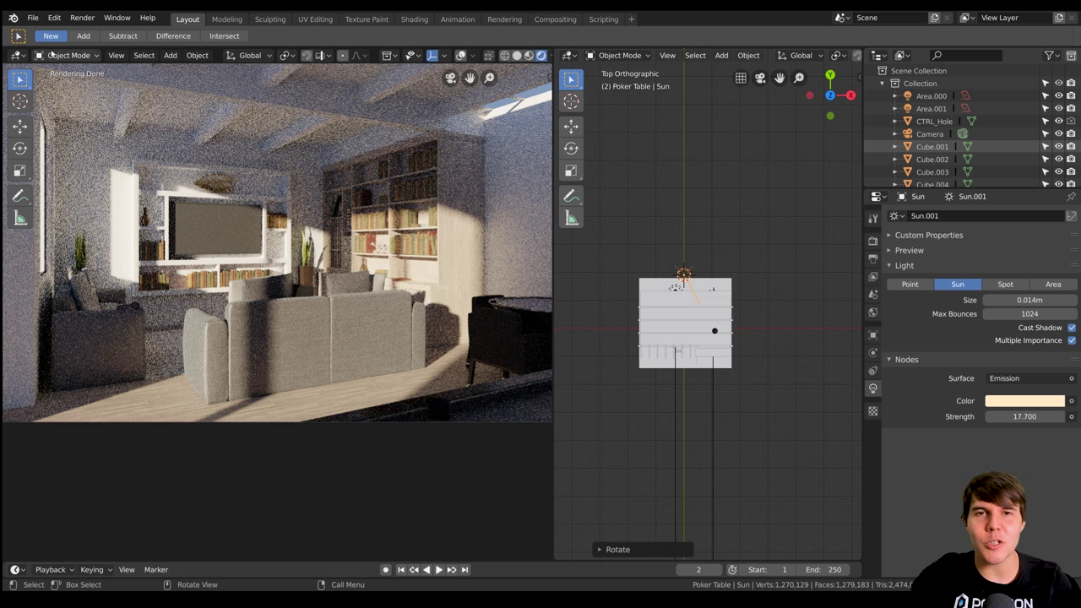
pyautogui.click(222, 566)
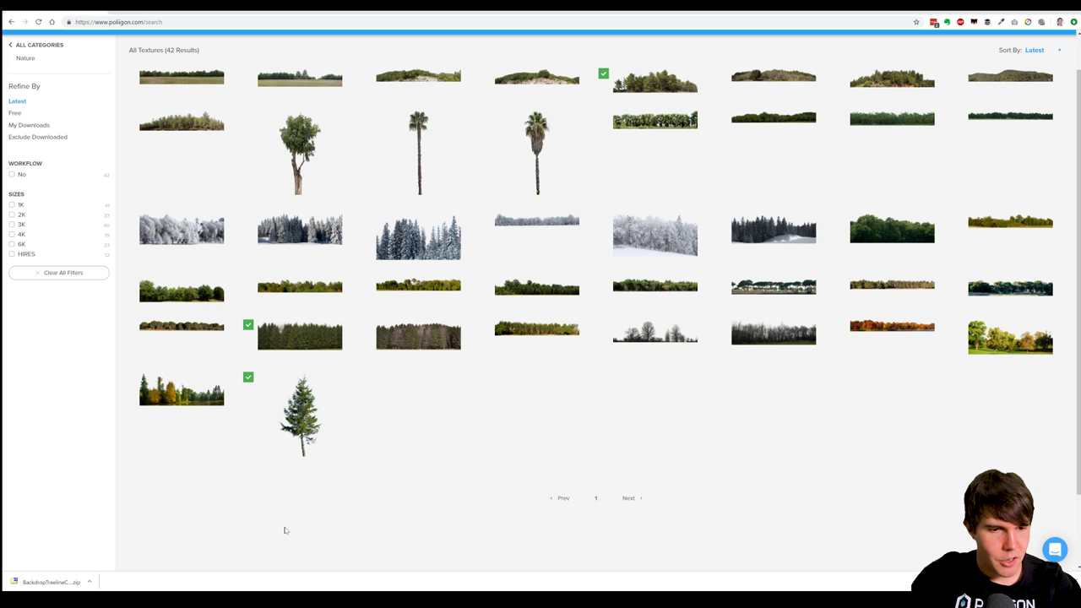
pyautogui.scroll(1, 559, 494)
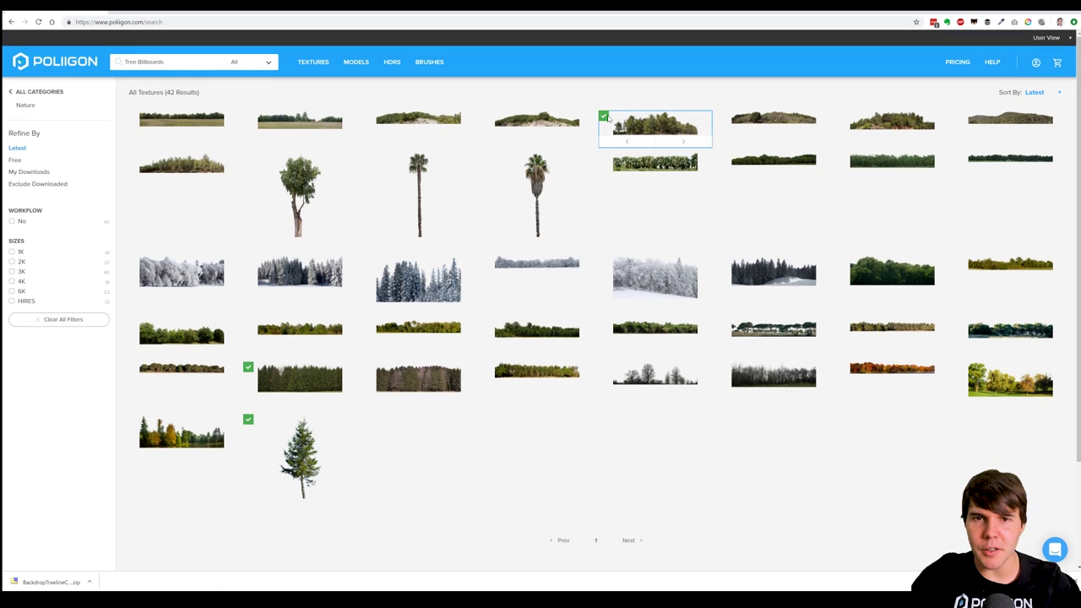
pyautogui.click(534, 125)
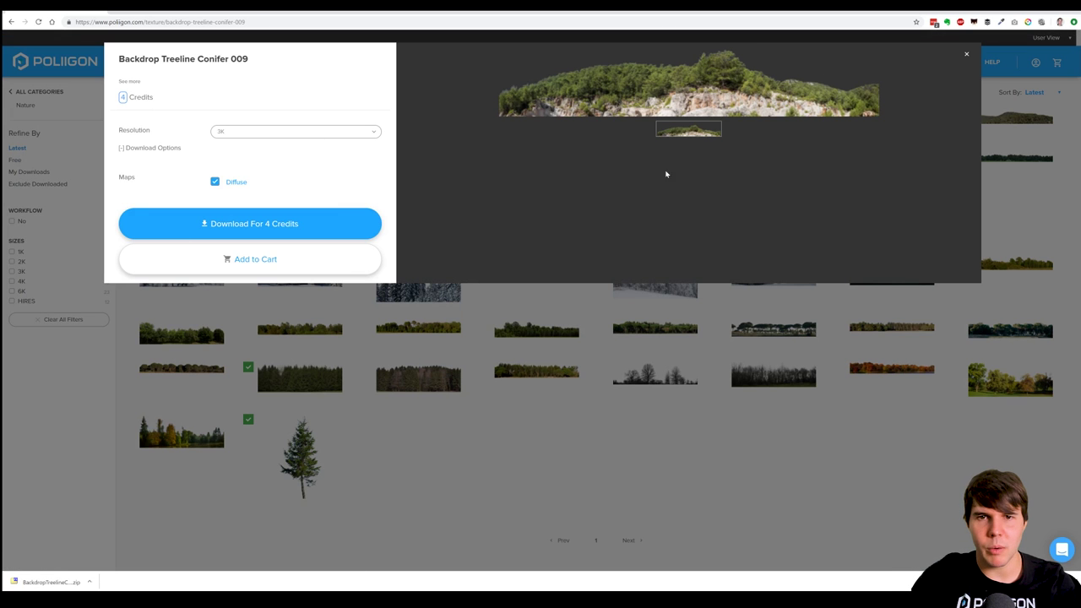
pyautogui.click(760, 372)
pyautogui.click(655, 125)
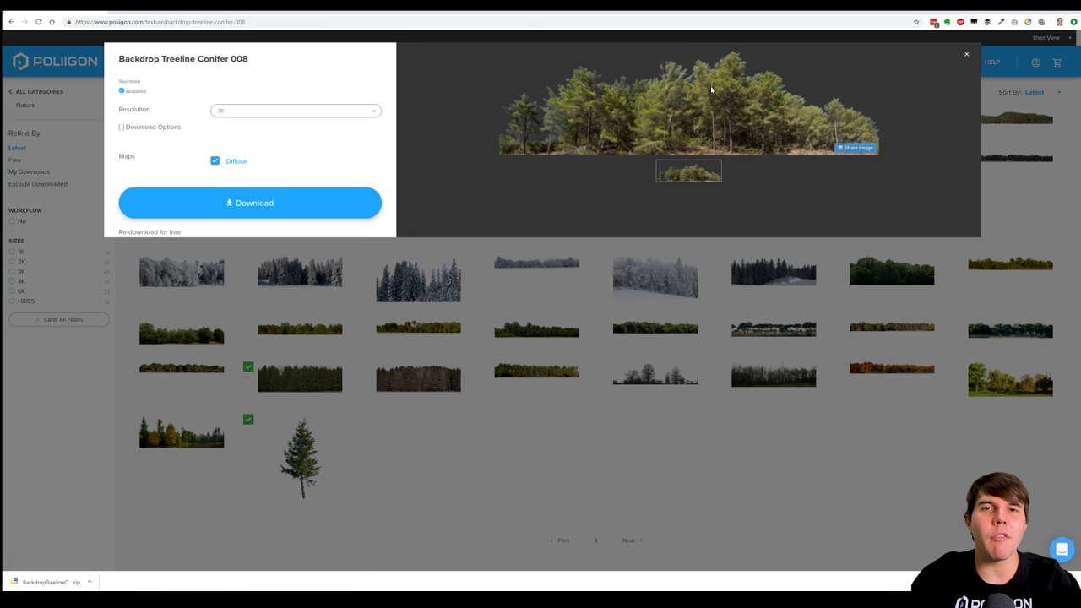
pyautogui.click(785, 425)
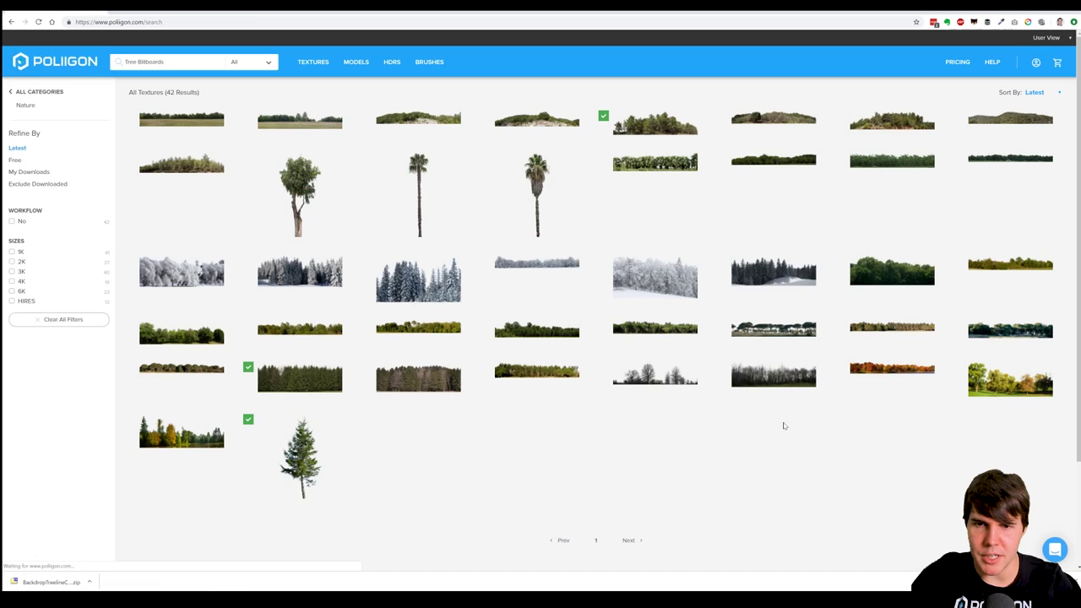
pyautogui.click(775, 277)
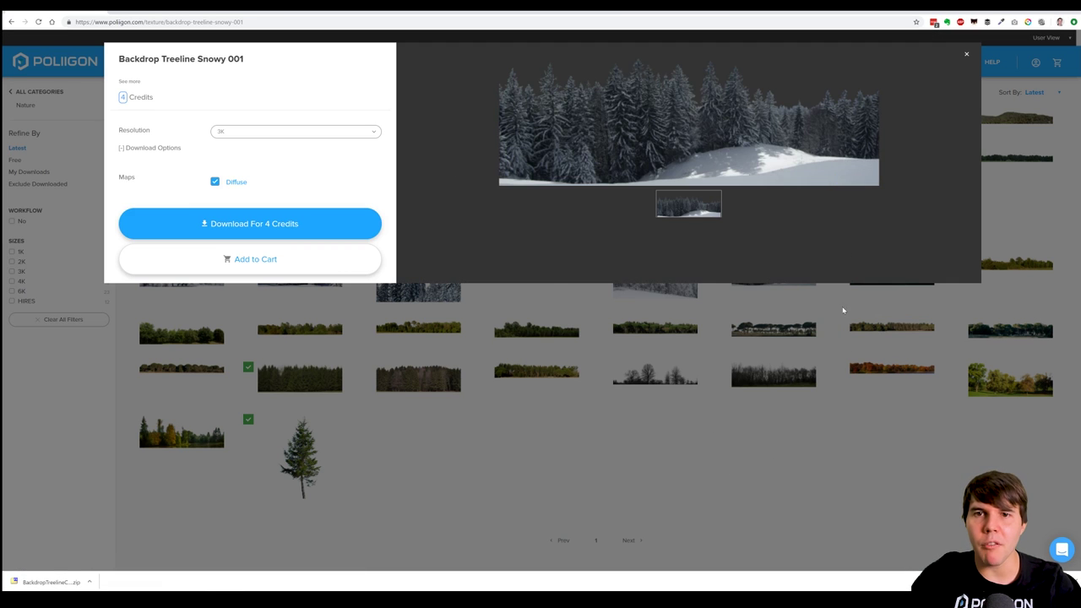
pyautogui.click(811, 467)
pyautogui.moveTo(705, 375)
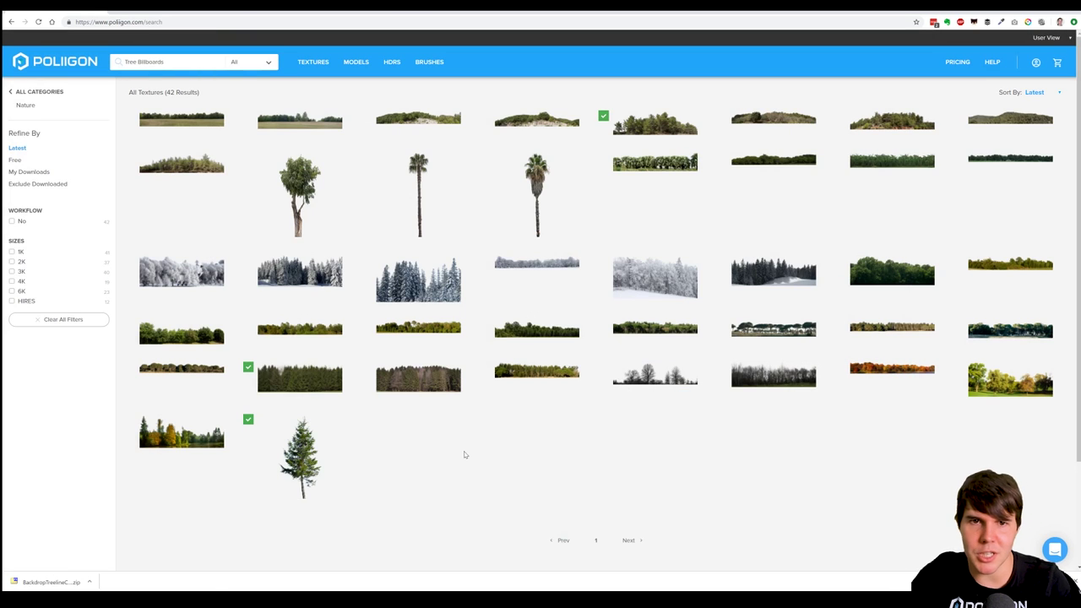
# Switch back to Blender and import BackdropTreelineConifer008_3K.png as an image plane
pyautogui.moveTo(284, 598)
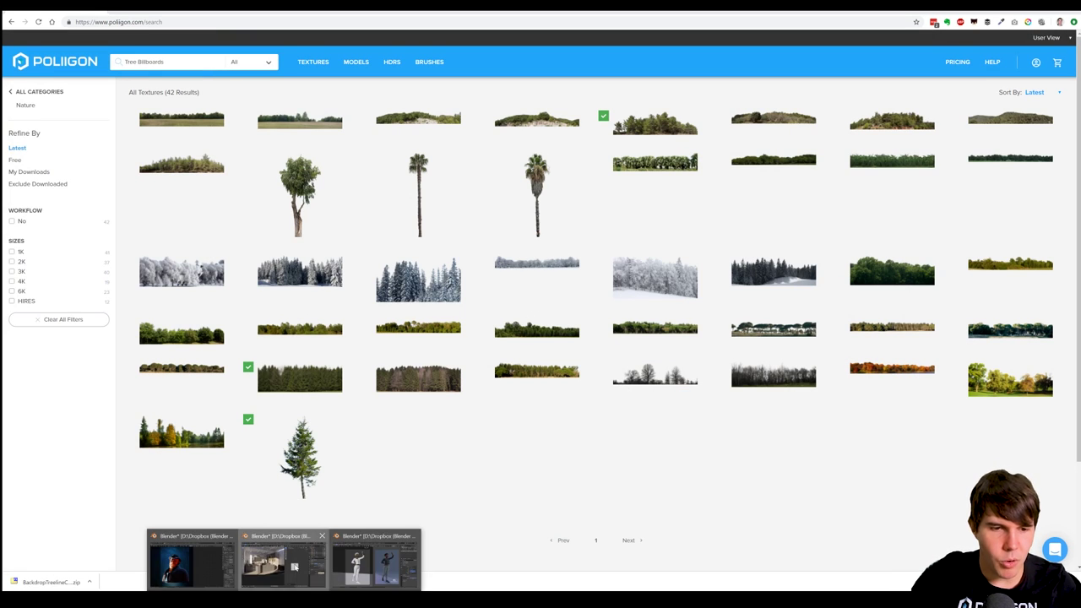
pyautogui.click(294, 566)
pyautogui.click(32, 18)
pyautogui.moveTo(89, 250)
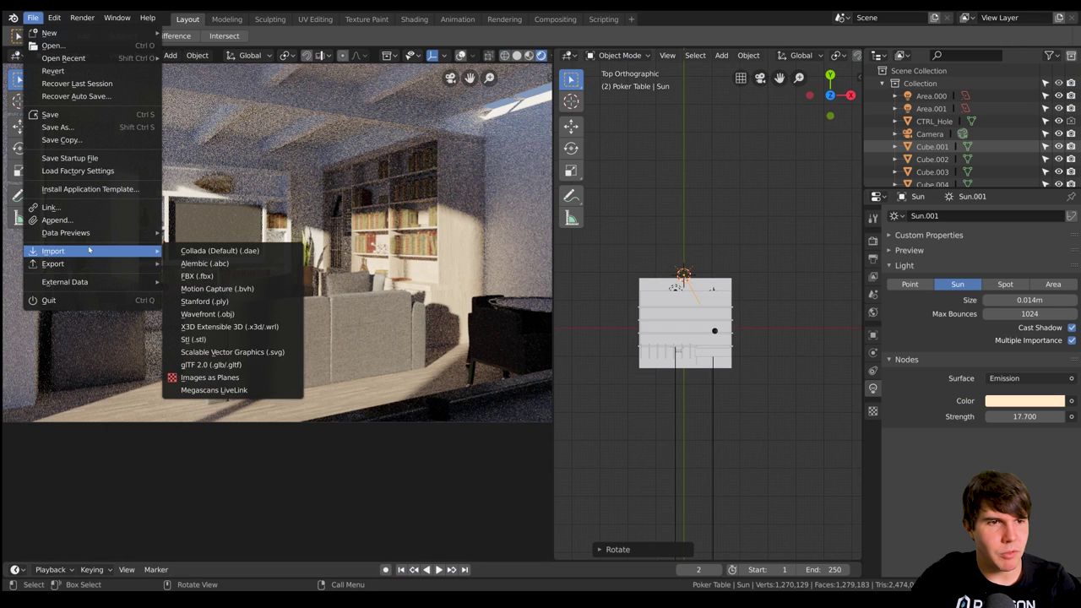
pyautogui.click(218, 378)
pyautogui.click(229, 116)
pyautogui.click(135, 56)
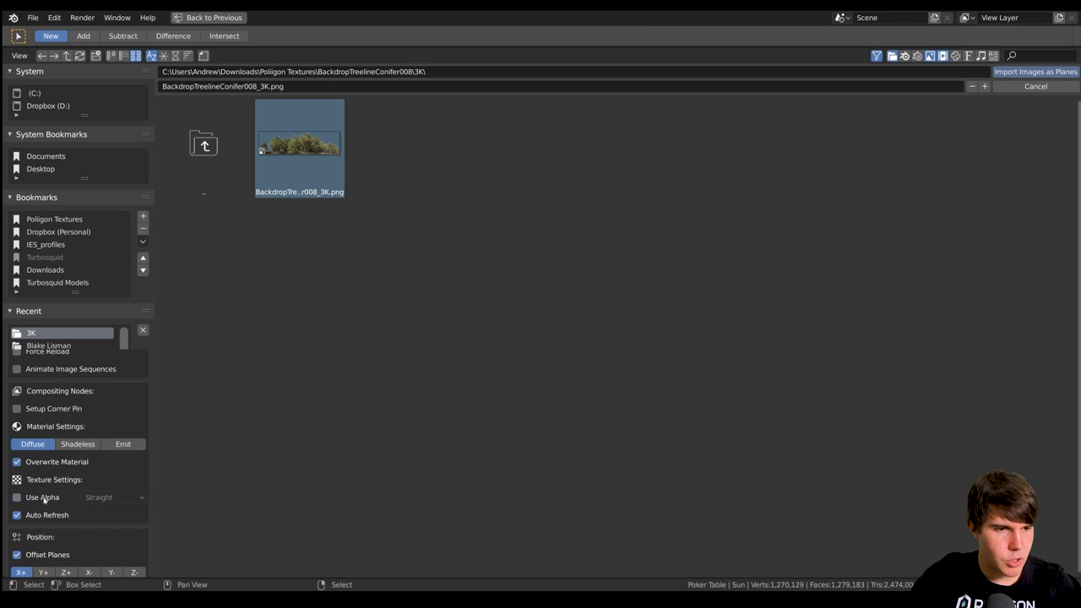
pyautogui.click(1053, 73)
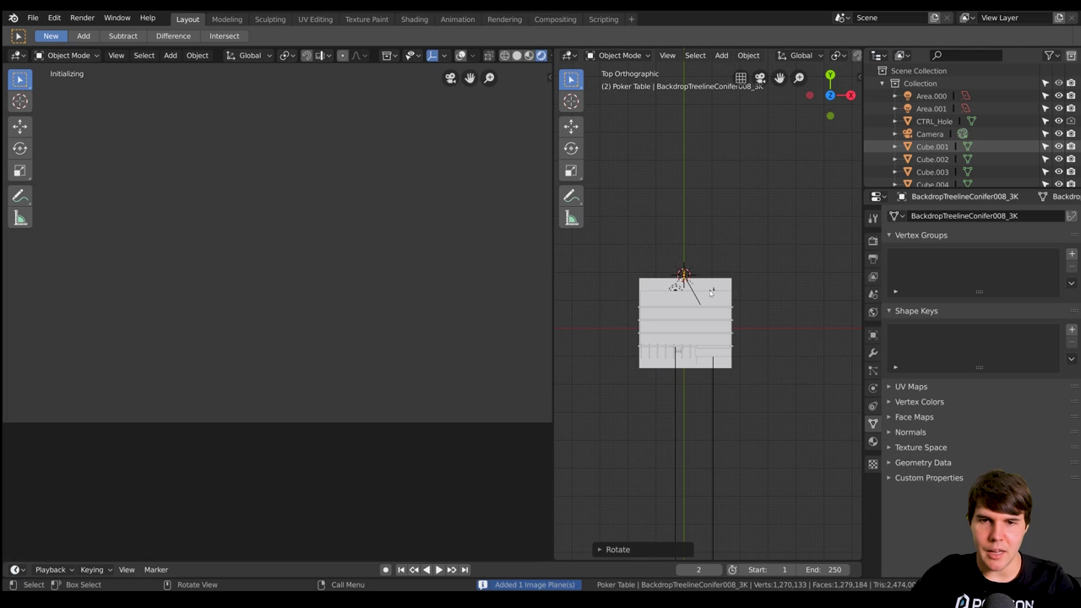
# Move the imported treeline plane outside the windows and scale it up until it spans the house's glazed front
pyautogui.scroll(8, 708, 283)
pyautogui.scroll(-3, 696, 252)
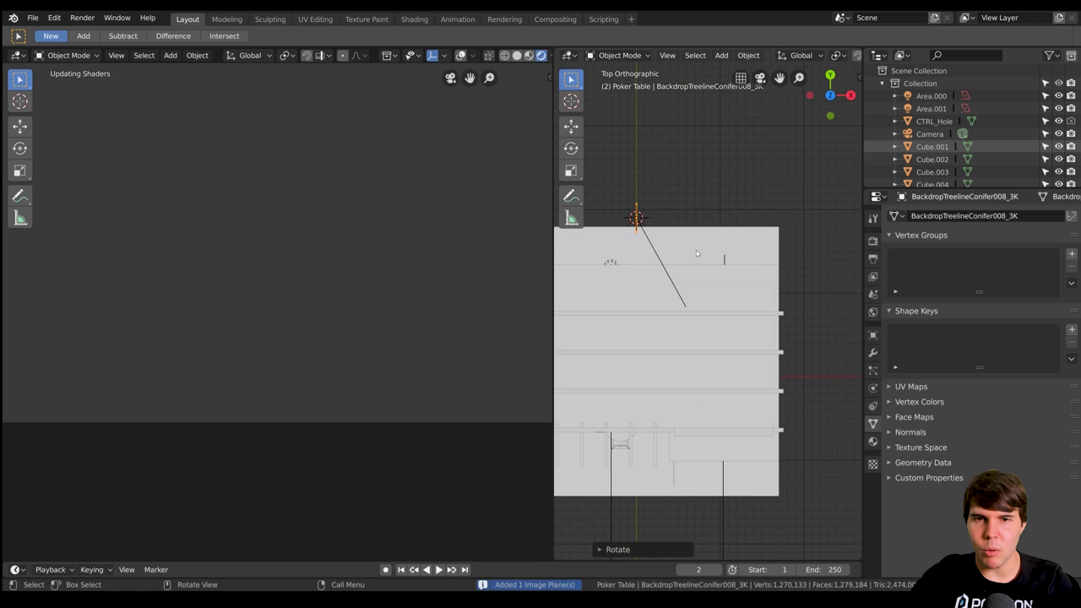
pyautogui.press('g')
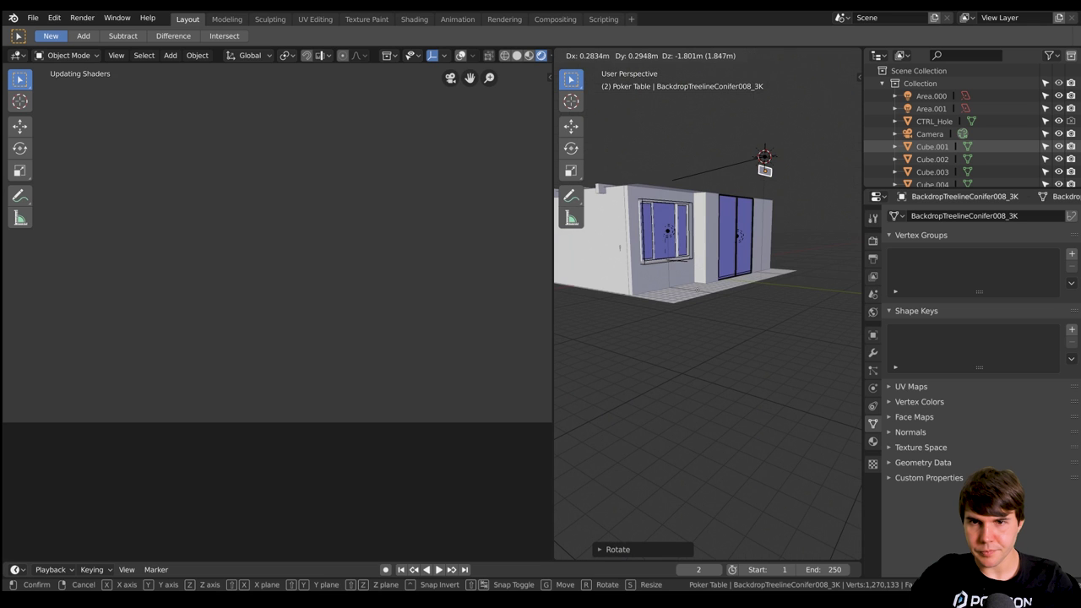
pyautogui.press('s')
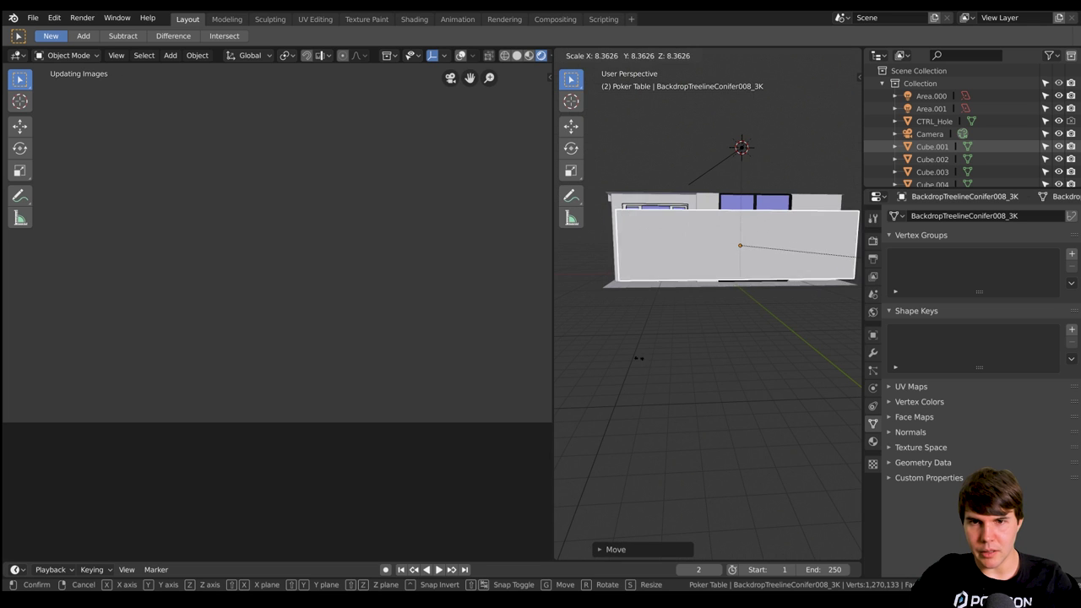
pyautogui.click(791, 354)
pyautogui.scroll(-3, 792, 354)
pyautogui.moveTo(791, 355); pyautogui.dragTo(845, 353, button='middle')
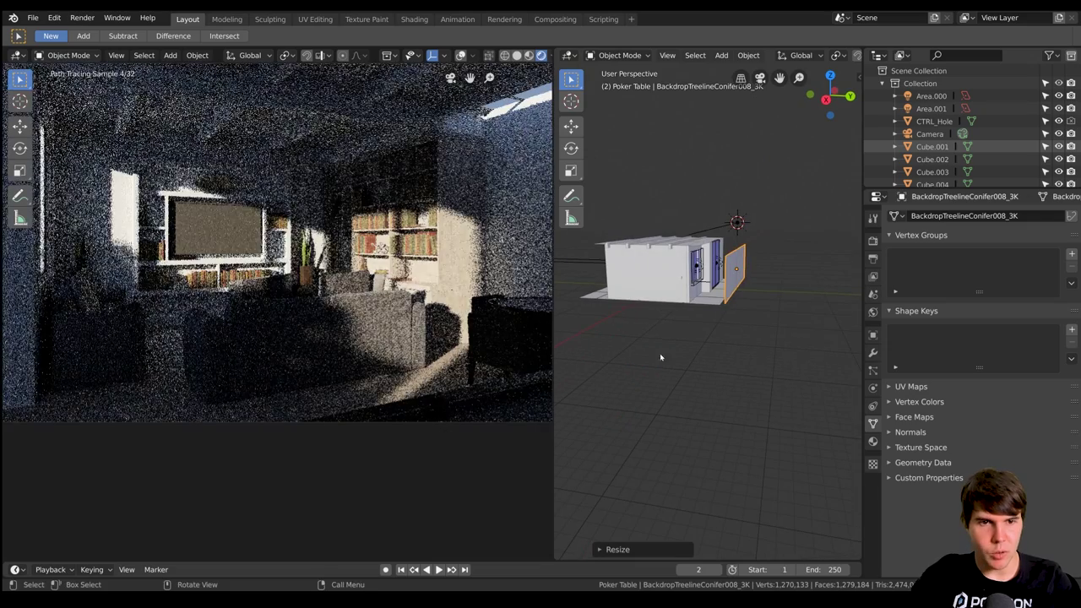
pyautogui.moveTo(754, 310); pyautogui.dragTo(715, 308, button='middle')
pyautogui.press('s')
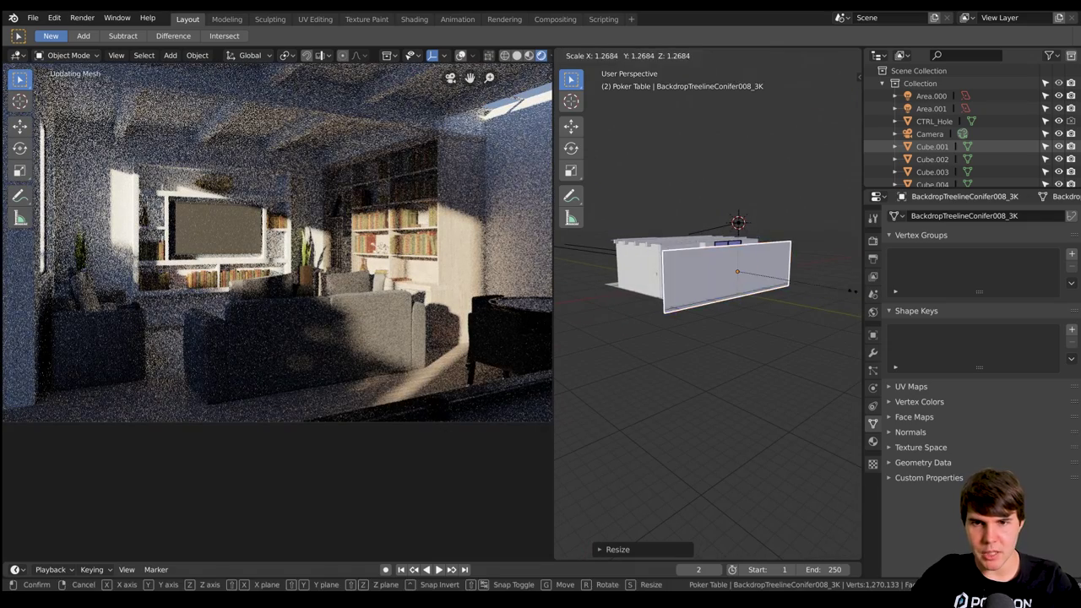
pyautogui.click(602, 319)
# Raise the treeline plane along Z and shift it along X toward the positive side in front of the house
pyautogui.moveTo(675, 330); pyautogui.dragTo(743, 330, button='middle')
pyautogui.press('g')
pyautogui.press('z')
pyautogui.click(732, 322)
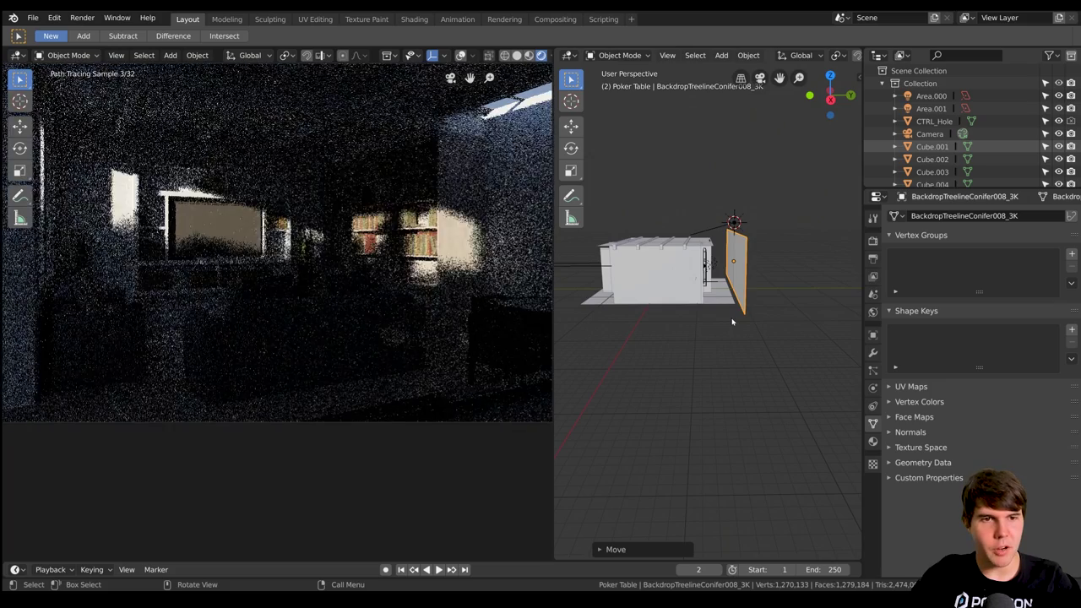
pyautogui.moveTo(748, 292); pyautogui.dragTo(701, 306, button='middle')
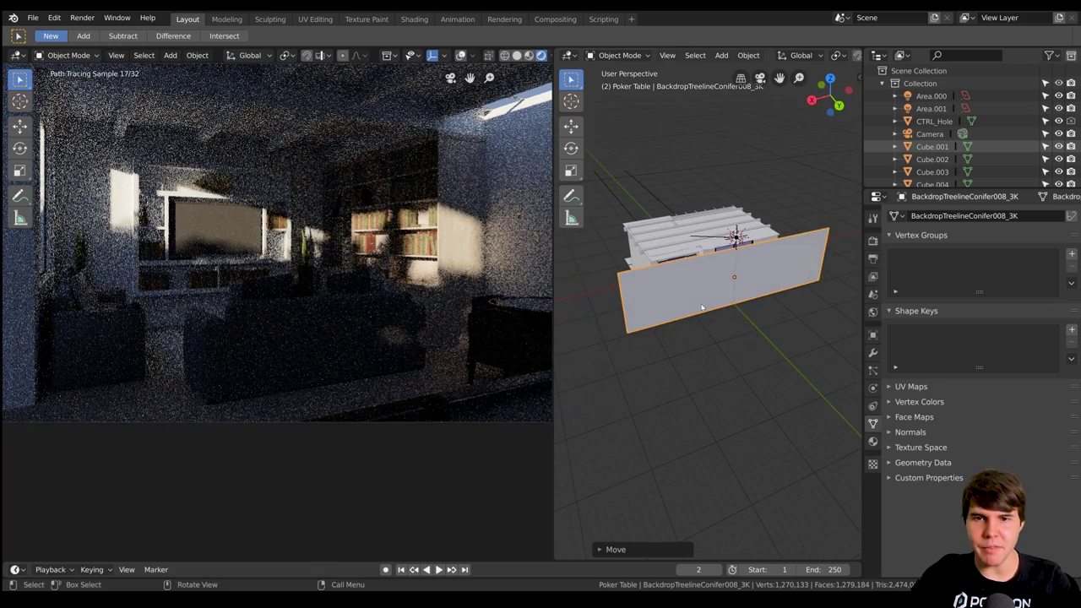
pyautogui.press('g')
pyautogui.press('x')
pyautogui.click(667, 320)
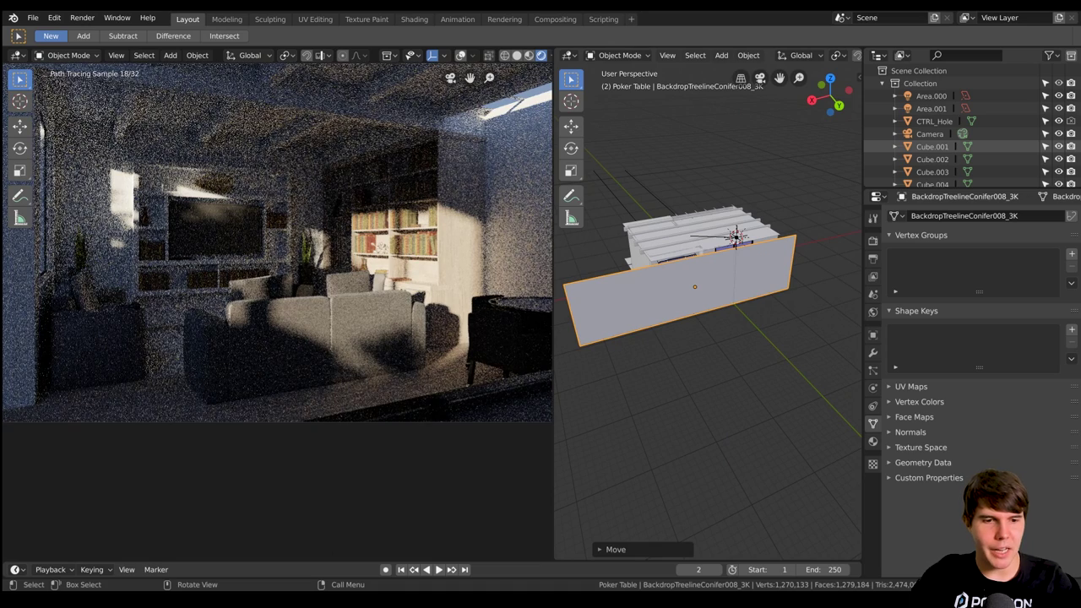
# Switch to Poliigon and download Backdrop Treeline Snowy 004 at 3K with its Diffuse map
pyautogui.moveTo(221, 583)
pyautogui.click(223, 564)
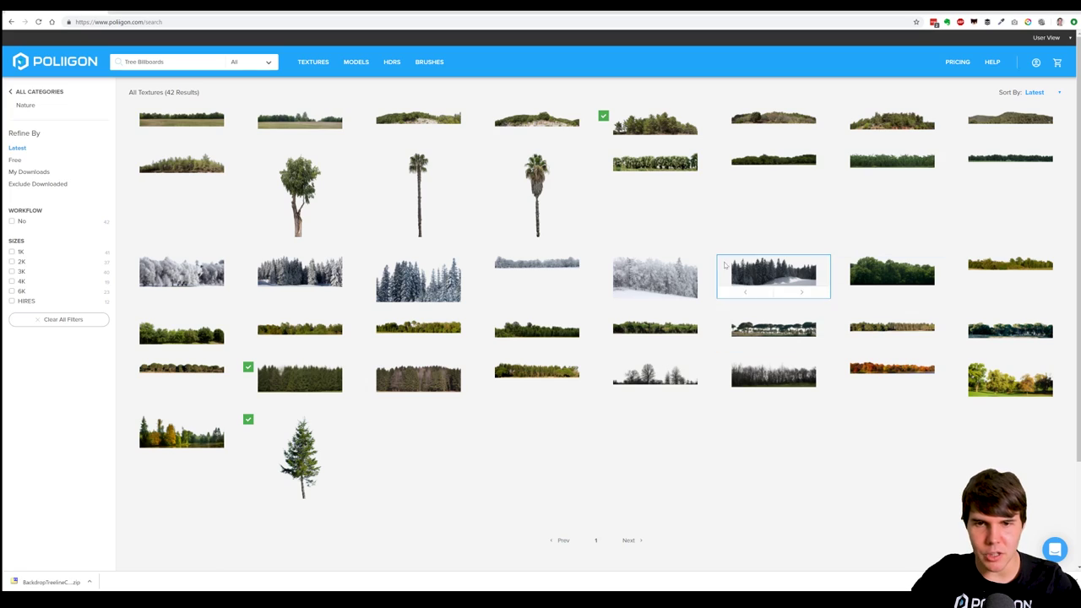
pyautogui.click(445, 286)
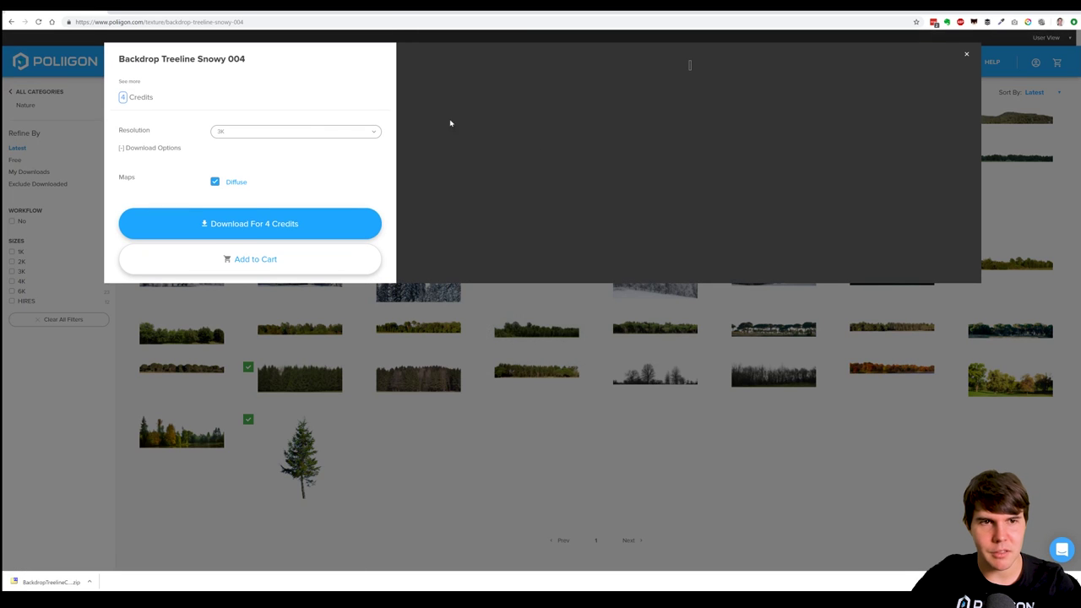
pyautogui.click(263, 223)
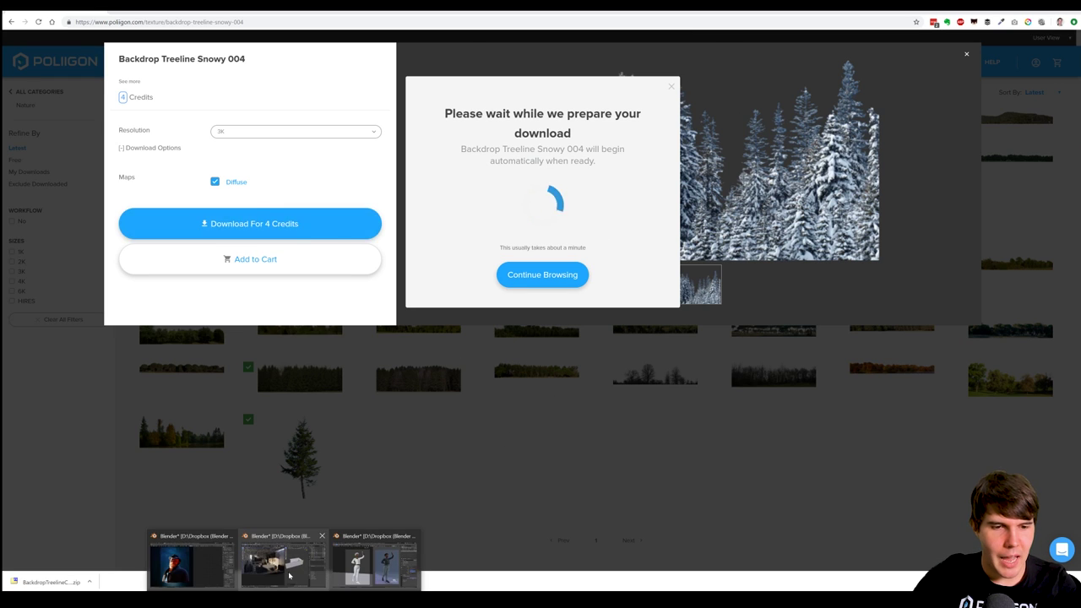
pyautogui.click(275, 564)
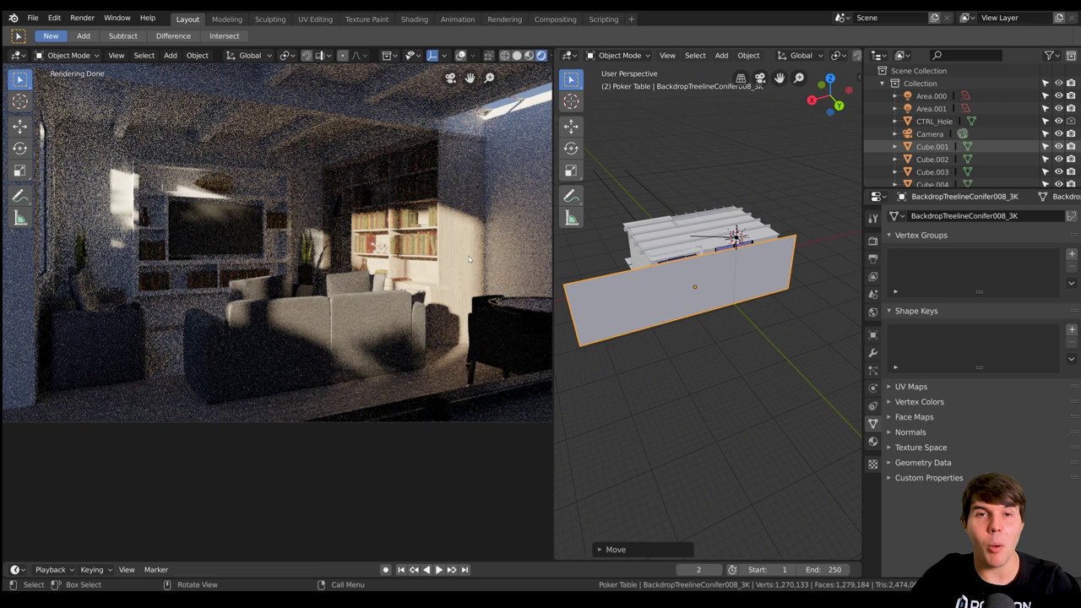
pyautogui.hotkey('alt', 'Tab')
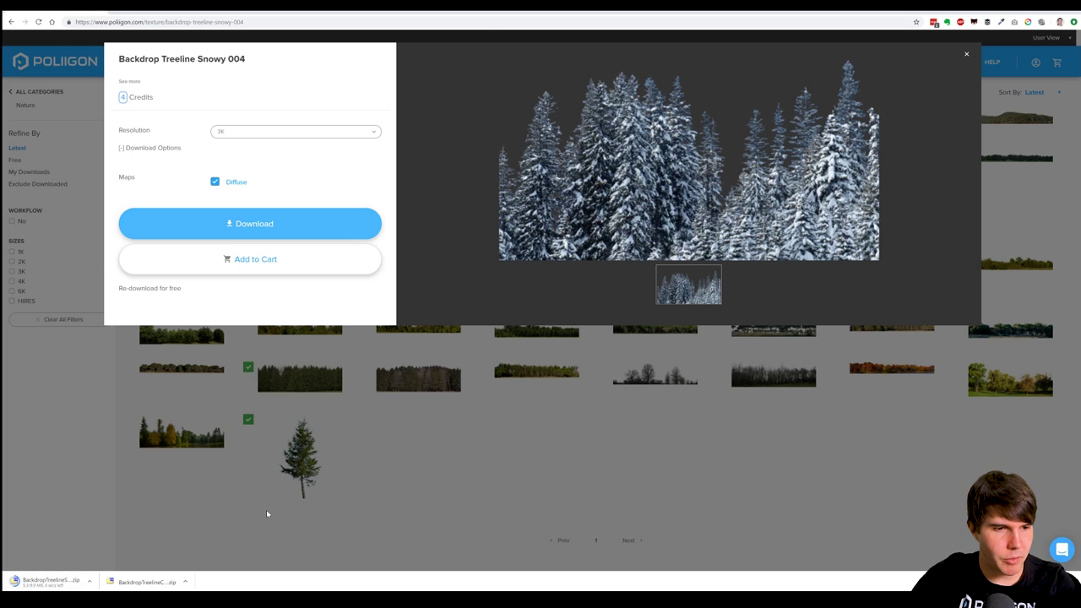
# Close the asset details and extract BackdropTreelineSnowy004.zip into the Poliigon Textures folder in Downloads
pyautogui.click(266, 512)
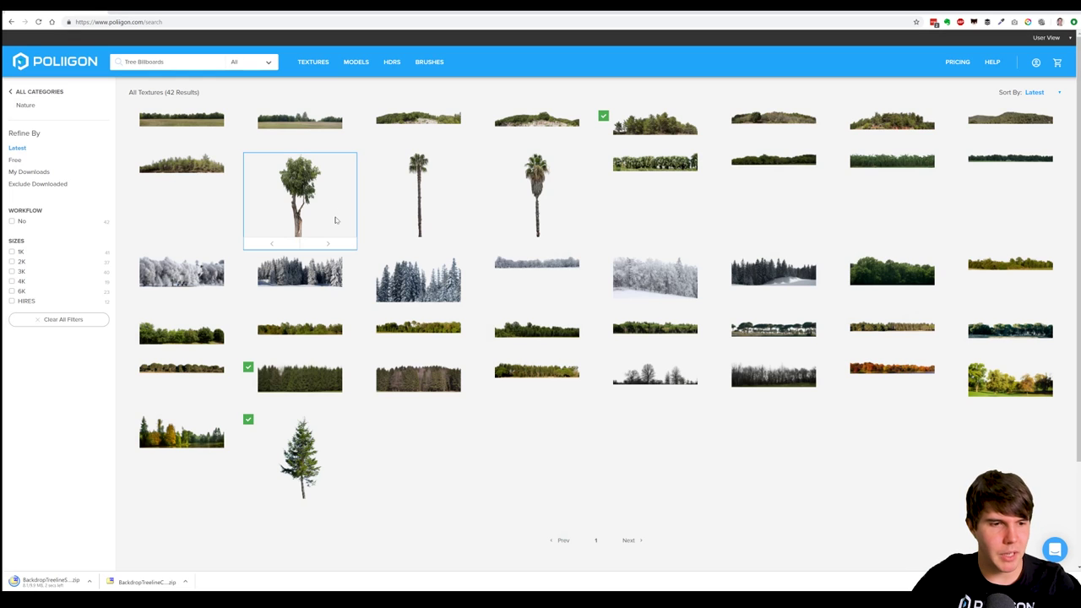
pyautogui.moveTo(335, 219)
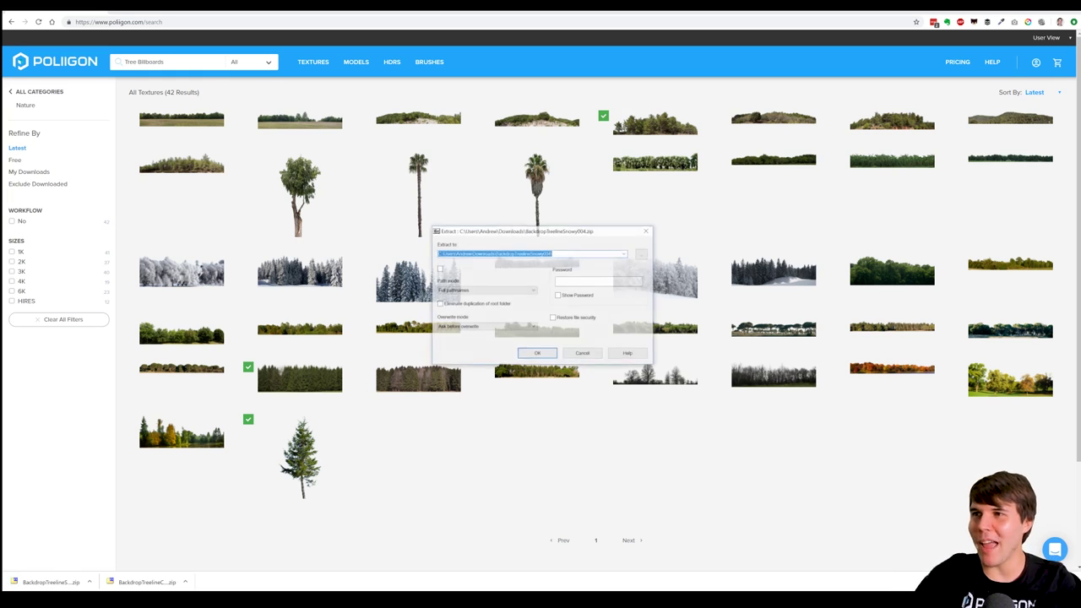
pyautogui.click(500, 254)
pyautogui.moveTo(498, 252); pyautogui.dragTo(553, 254)
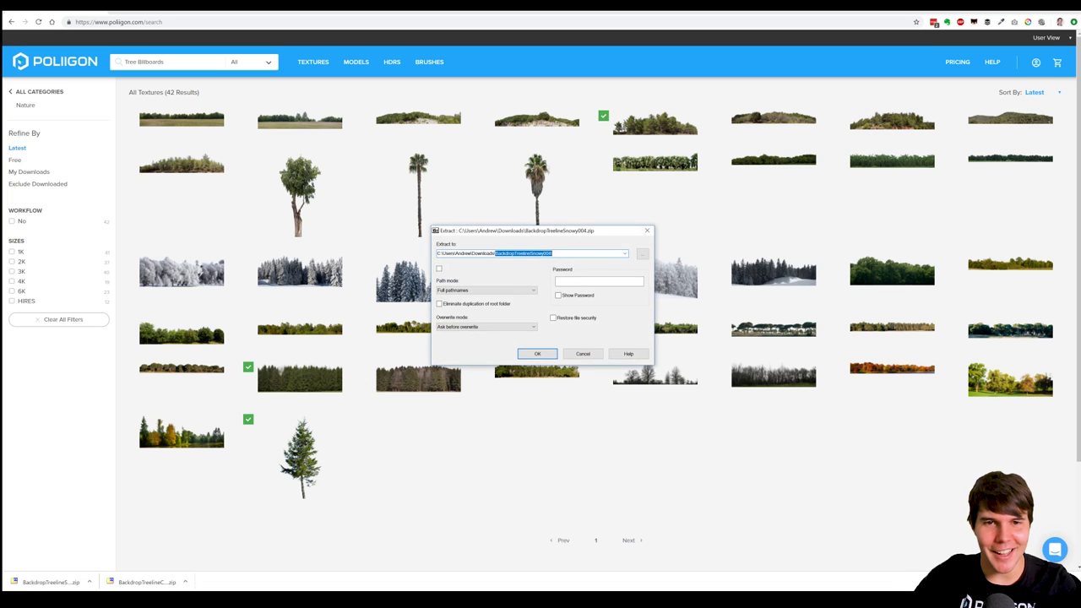
pyautogui.write('Poliigon Textures')
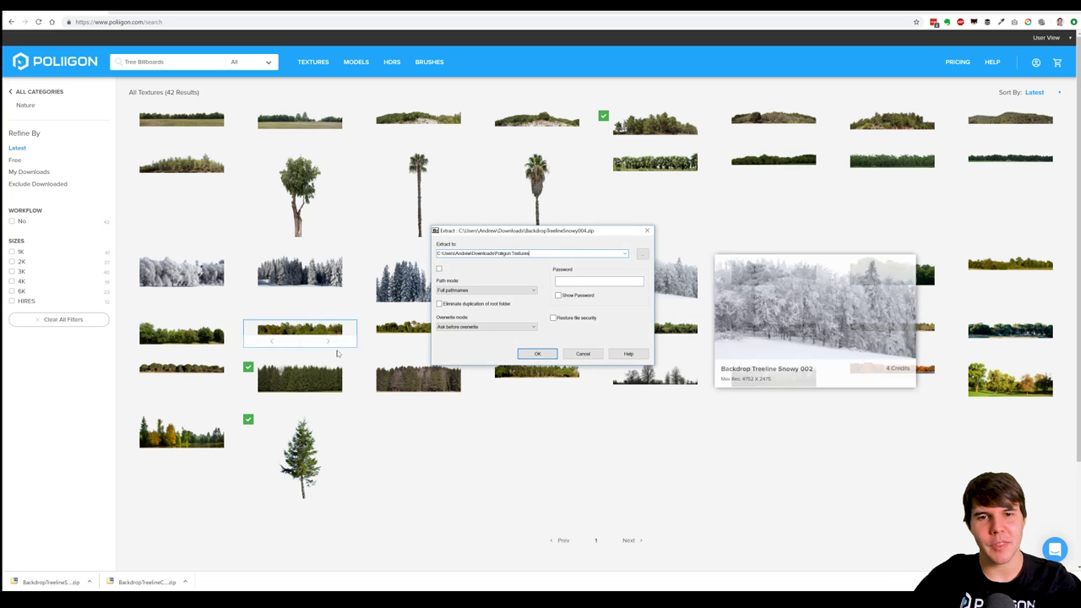
pyautogui.click(537, 354)
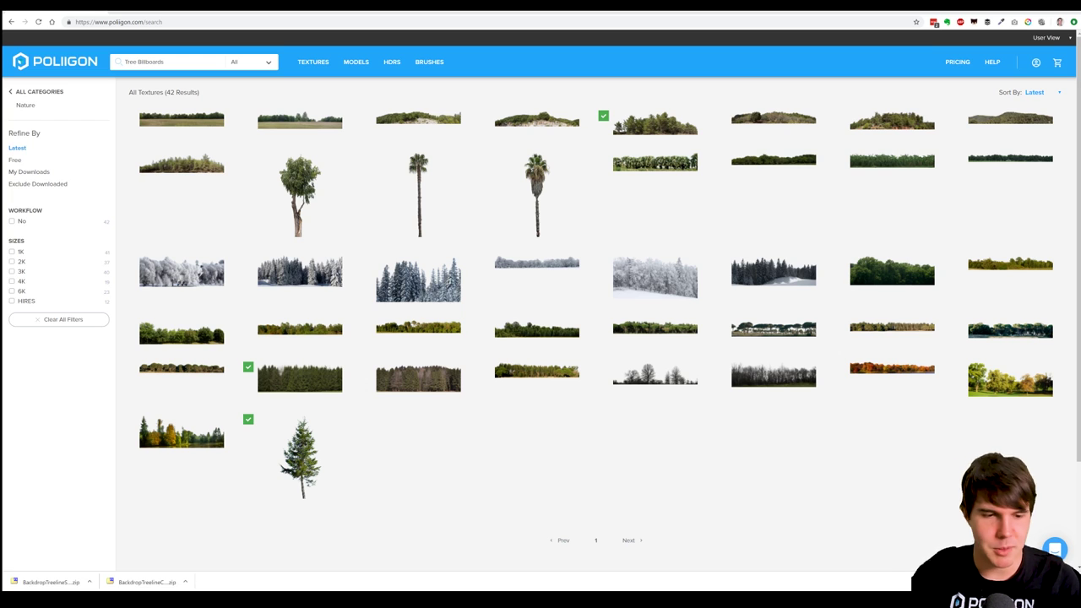
# Switch to Blender and delete the BackdropTreelineConifer008_3K plane
pyautogui.moveTo(285, 600)
pyautogui.click(295, 564)
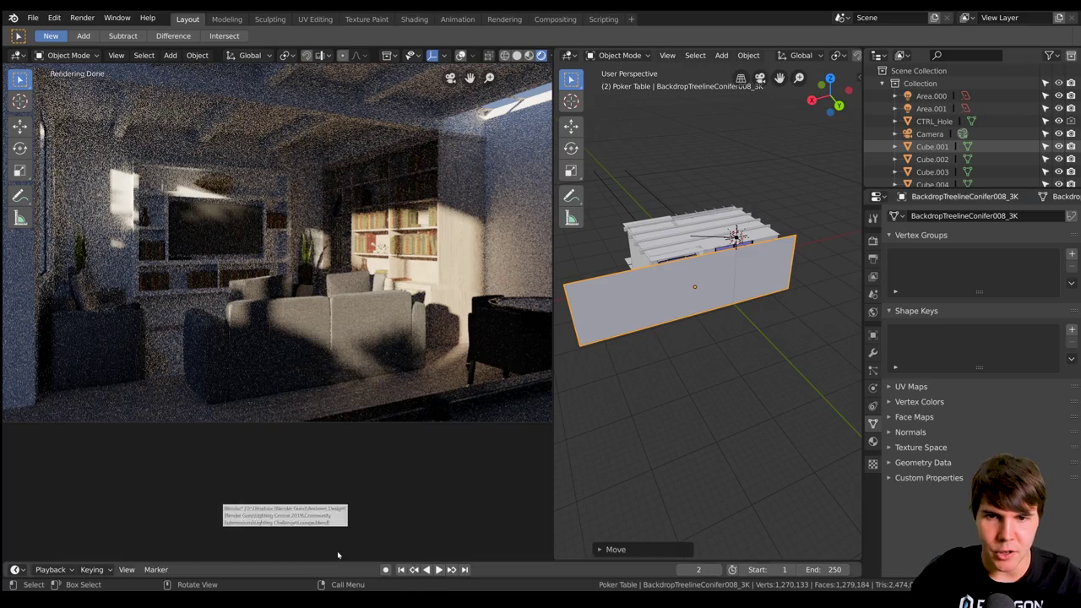
pyautogui.press('Delete')
# Import BackdropTreelineSnowy004_3K.png from the Poliigon Textures folder as an image plane
pyautogui.click(32, 17)
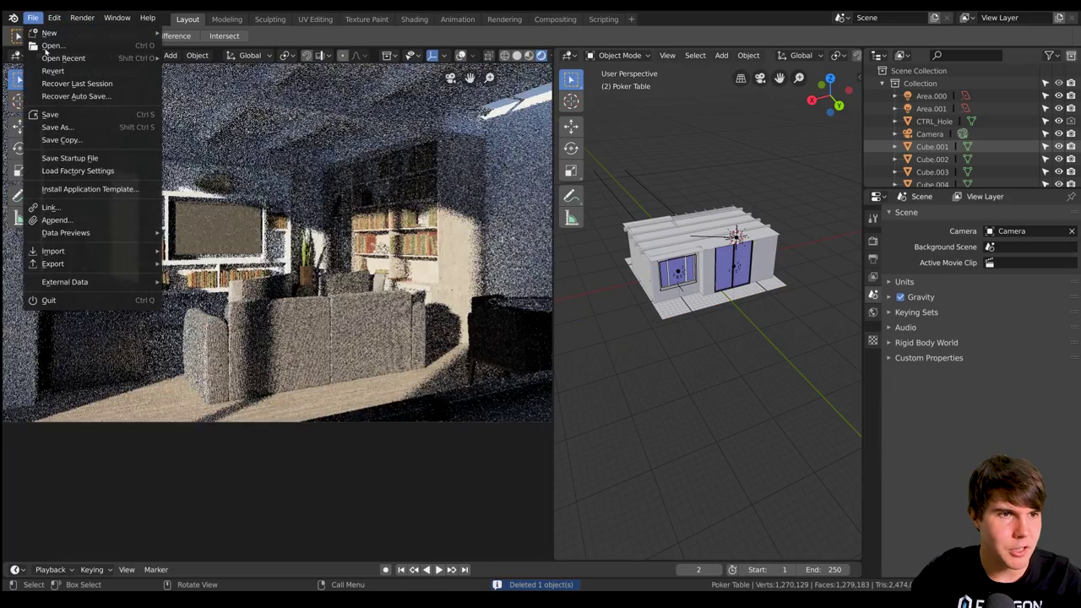
pyautogui.click(32, 17)
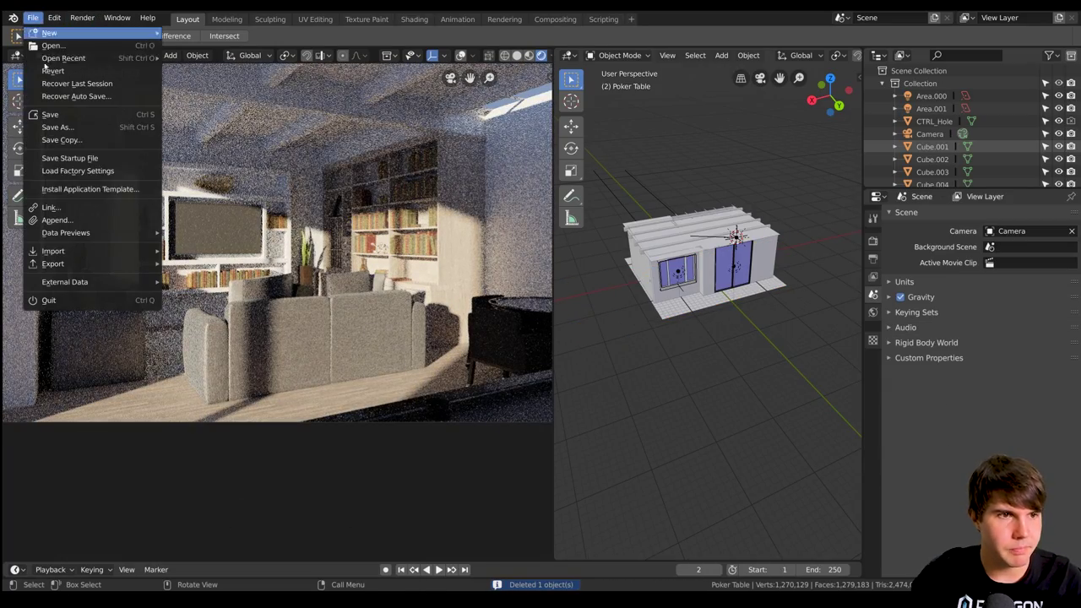
pyautogui.moveTo(75, 257)
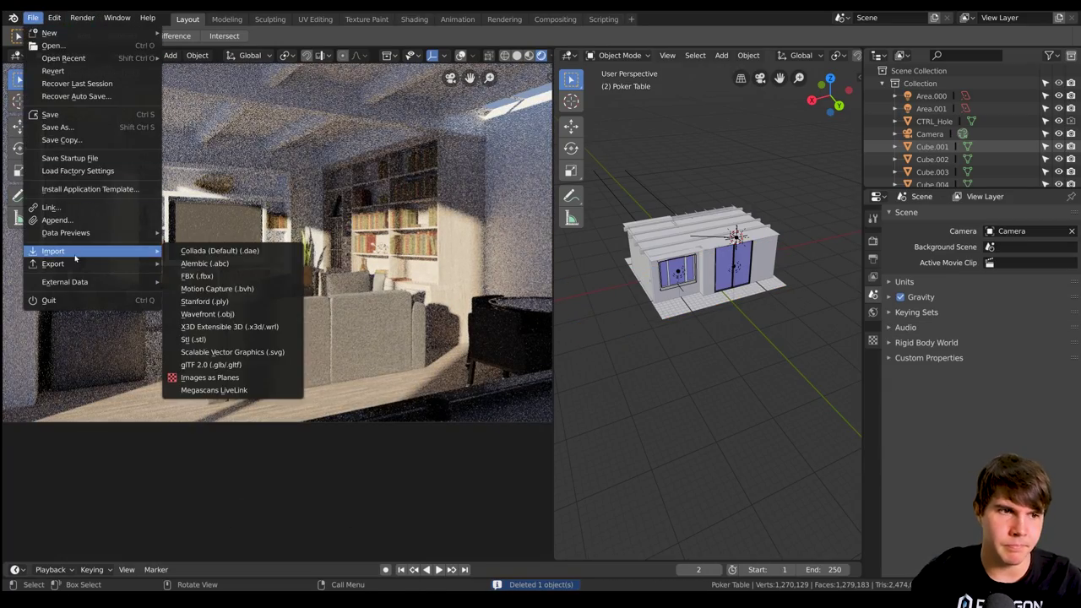
pyautogui.click(224, 377)
pyautogui.click(205, 137)
pyautogui.click(205, 135)
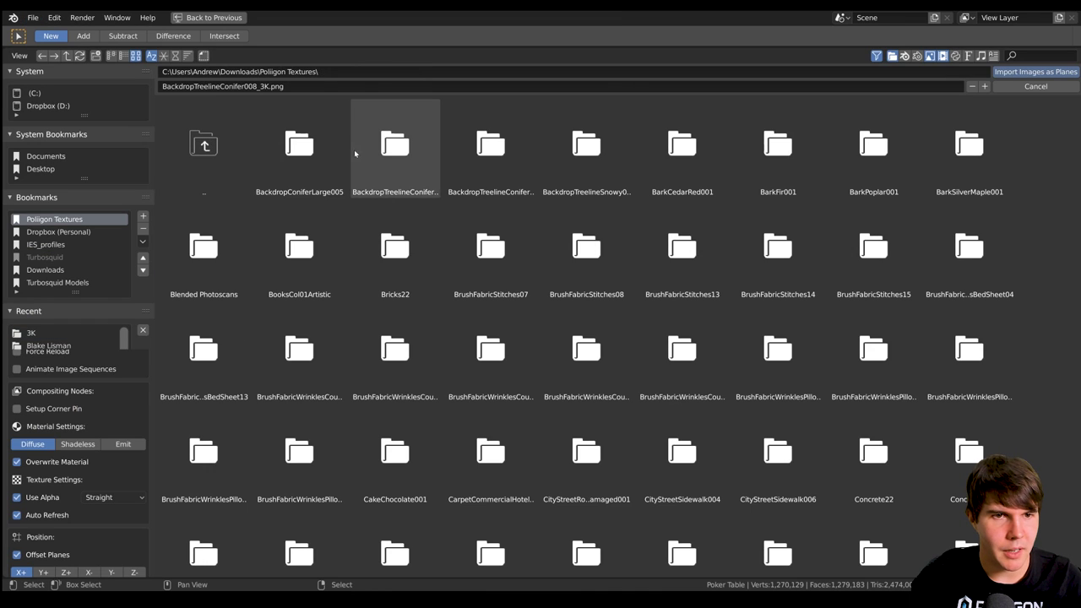
pyautogui.click(174, 55)
pyautogui.click(299, 144)
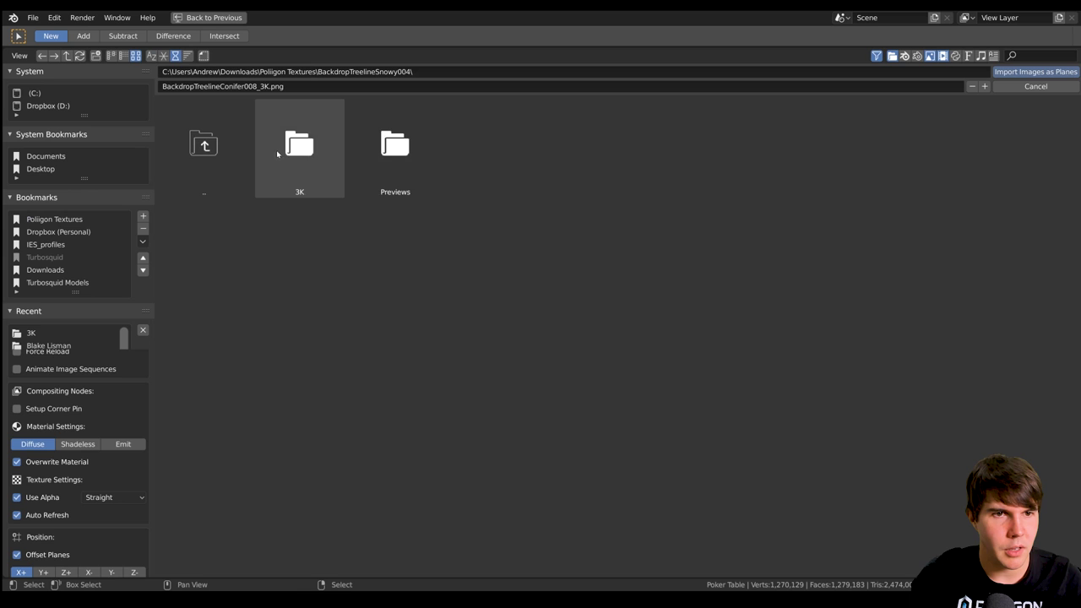
pyautogui.click(299, 141)
pyautogui.click(320, 154)
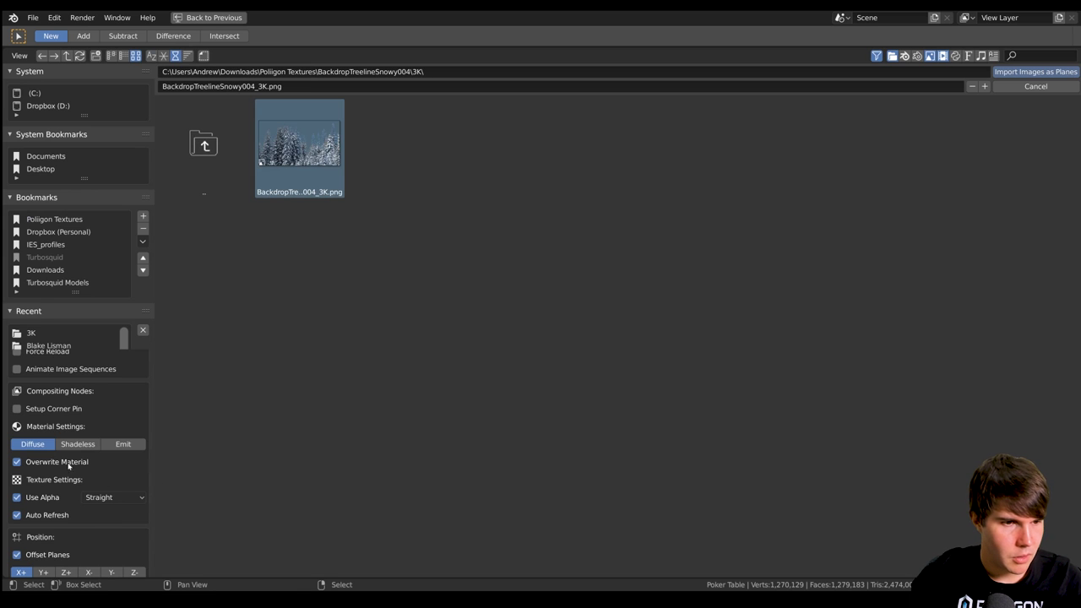
pyautogui.press('Return')
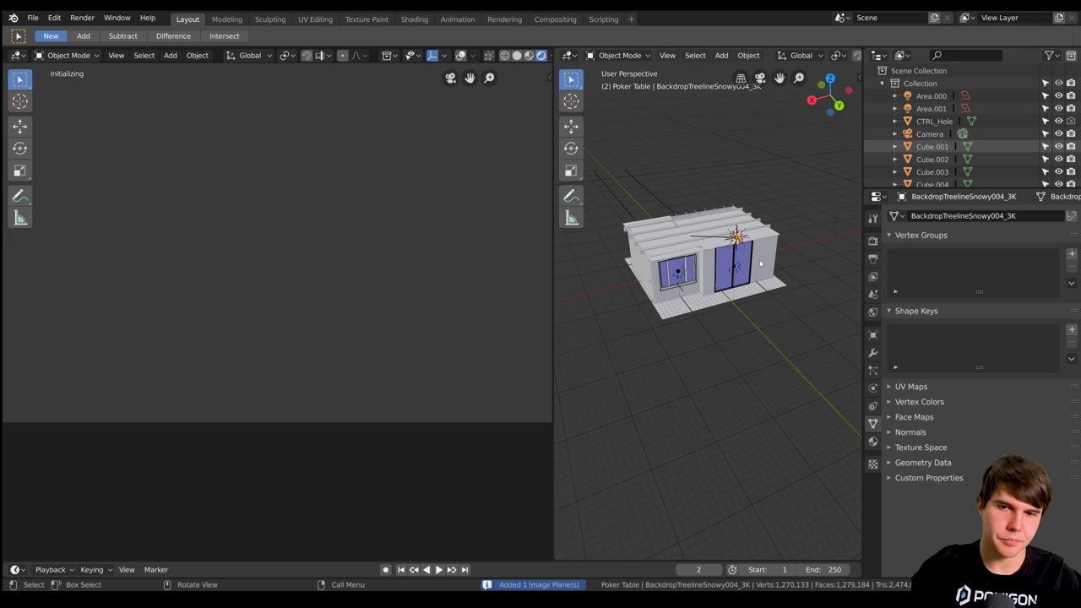
# Scale the snowy treeline plane up to about the house's width and move it vertically along Z
pyautogui.press('KP_7')
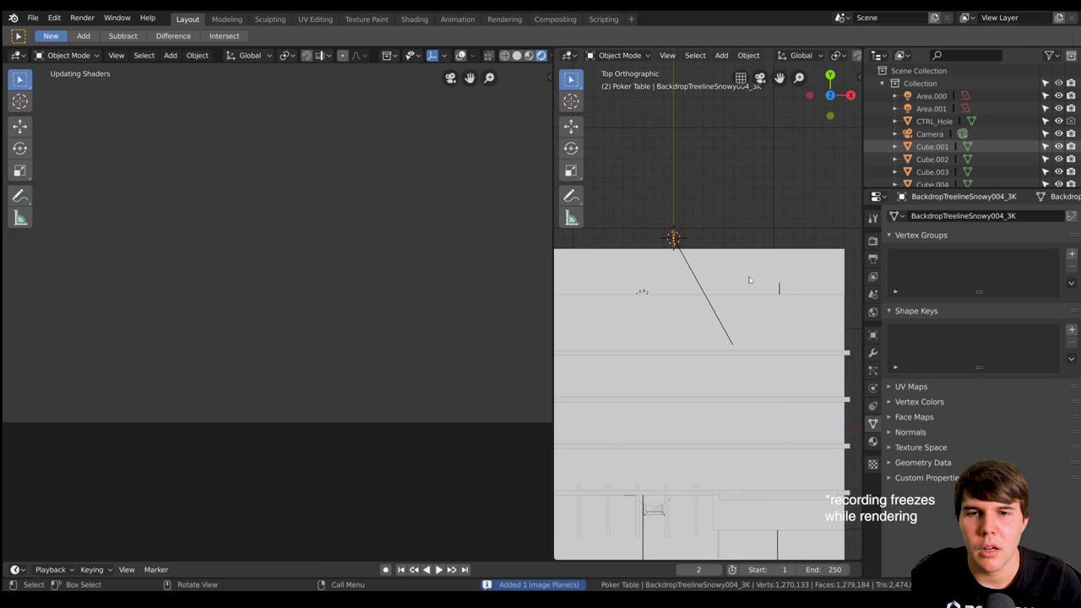
pyautogui.press('s')
pyautogui.click(741, 335)
pyautogui.moveTo(741, 335); pyautogui.dragTo(655, 269, button='middle')
pyautogui.press('g')
pyautogui.press('z')
pyautogui.click(671, 316)
pyautogui.moveTo(670, 316); pyautogui.dragTo(641, 318, button='middle')
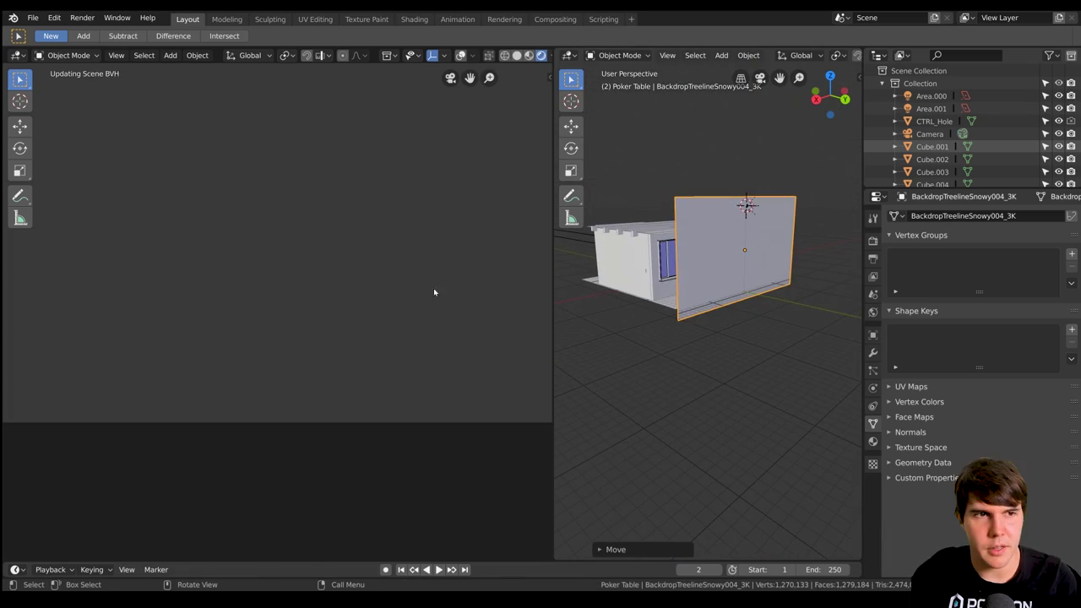
# Reposition the snowy treeline plane in top view, moving it away from the glazed front and shifting it toward negative X
pyautogui.press('KP_7')
pyautogui.press('g')
pyautogui.click(715, 296)
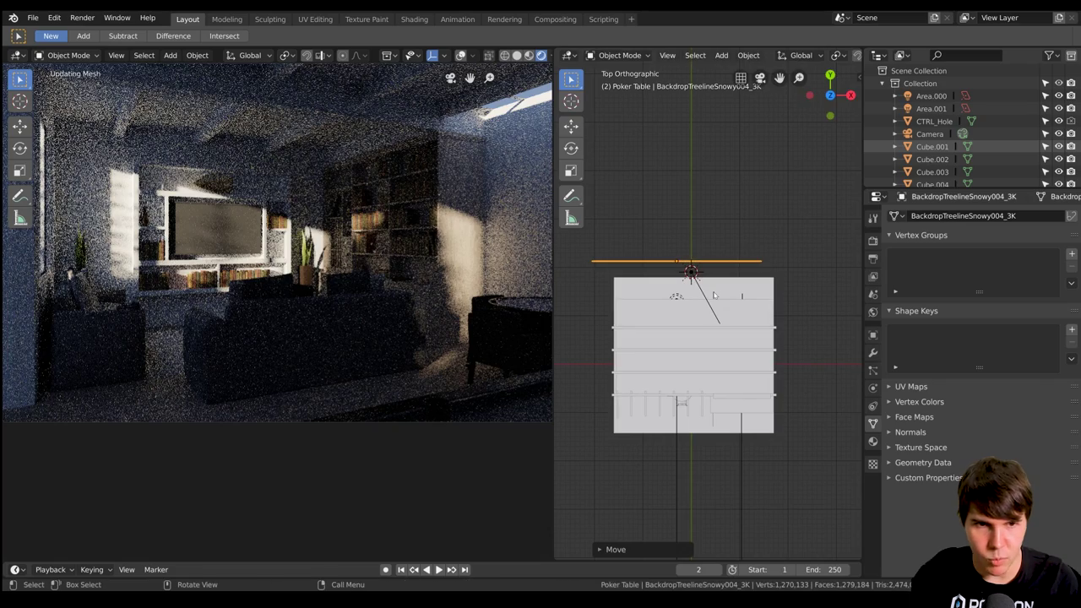
pyautogui.press('g')
pyautogui.click(738, 286)
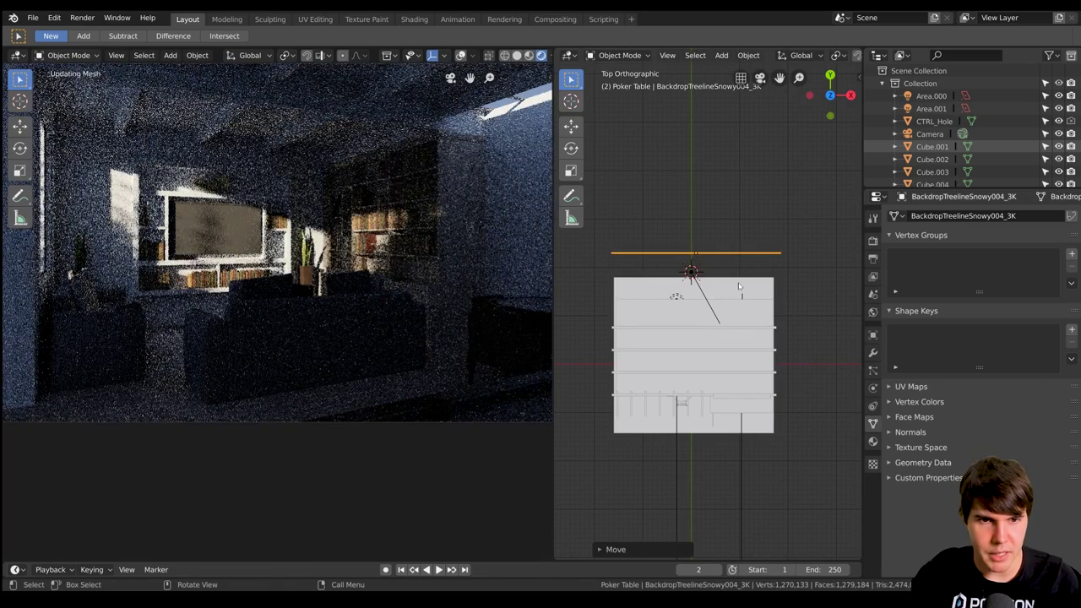
pyautogui.press('g')
pyautogui.click(730, 275)
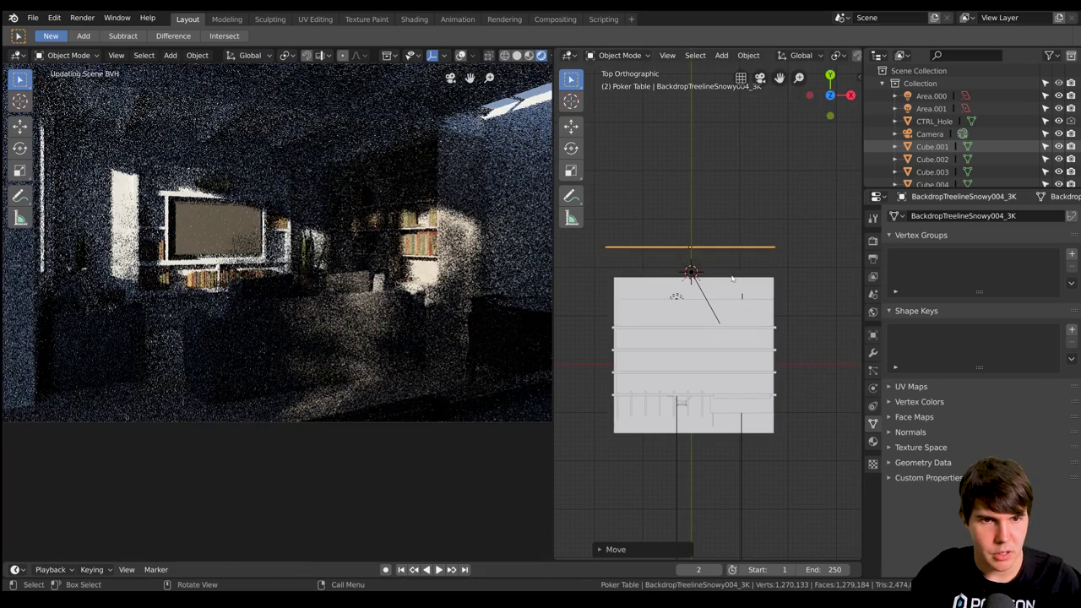
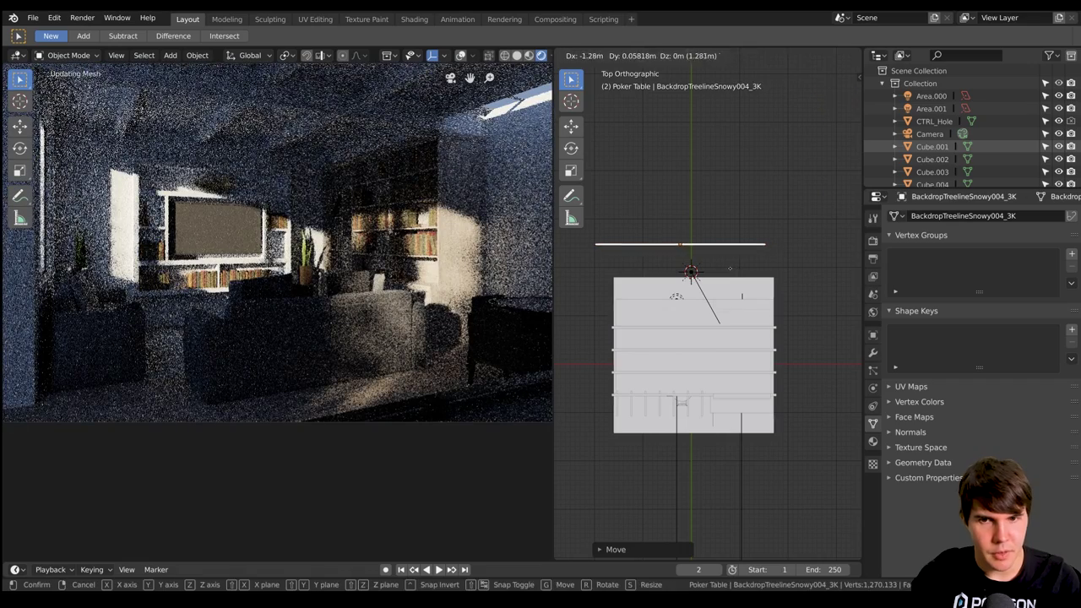
pyautogui.click(719, 271)
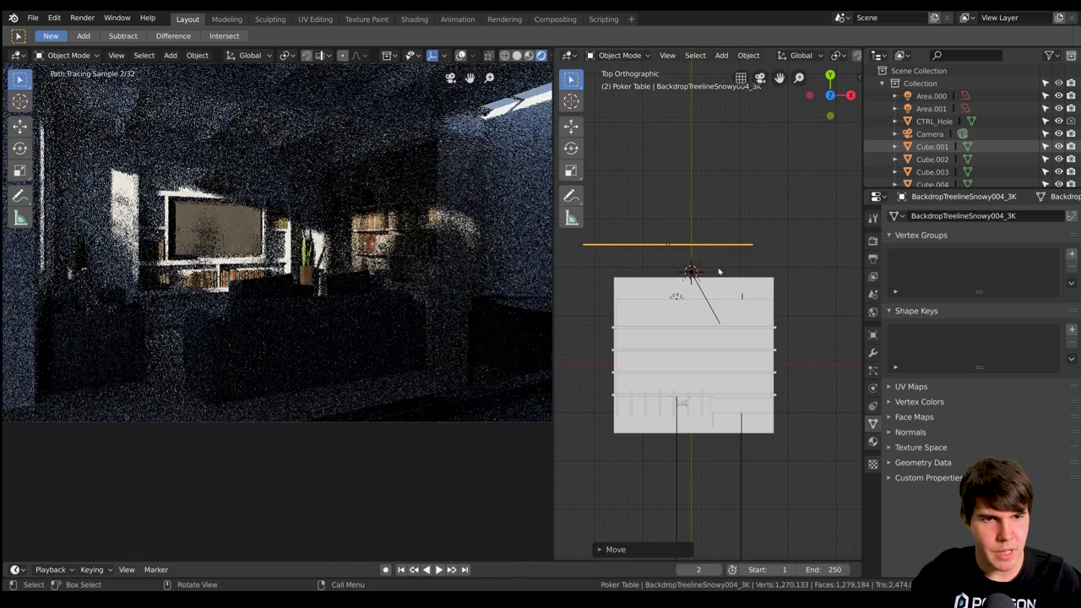
pyautogui.press('g')
pyautogui.press('x')
pyautogui.click(700, 269)
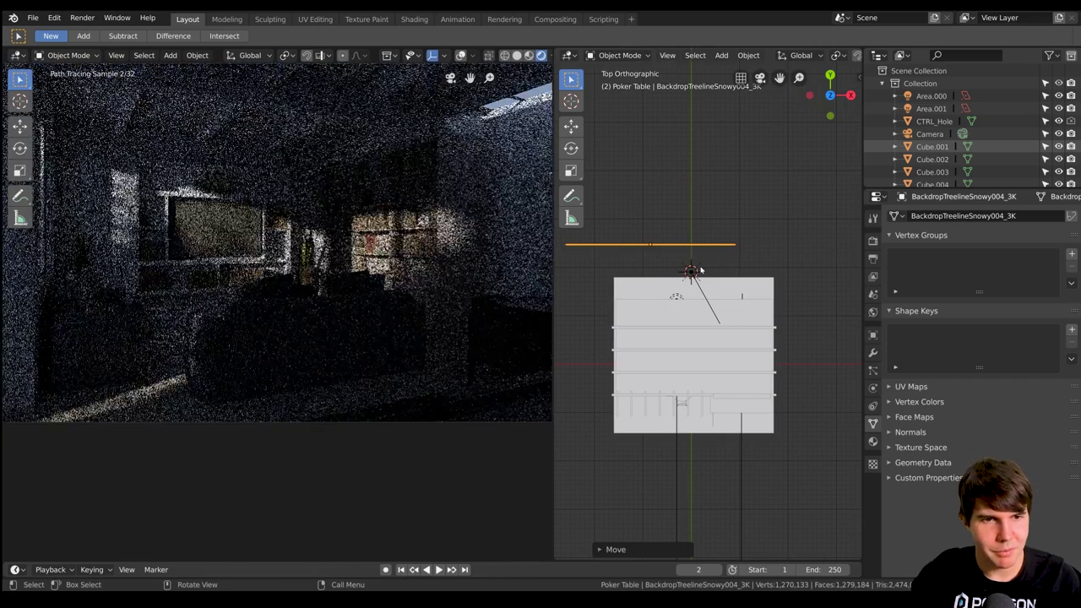
# Turn the snowy treeline plane around in top view, keeping it parallel to the house front, and move it beside the glazed side
pyautogui.press('r')
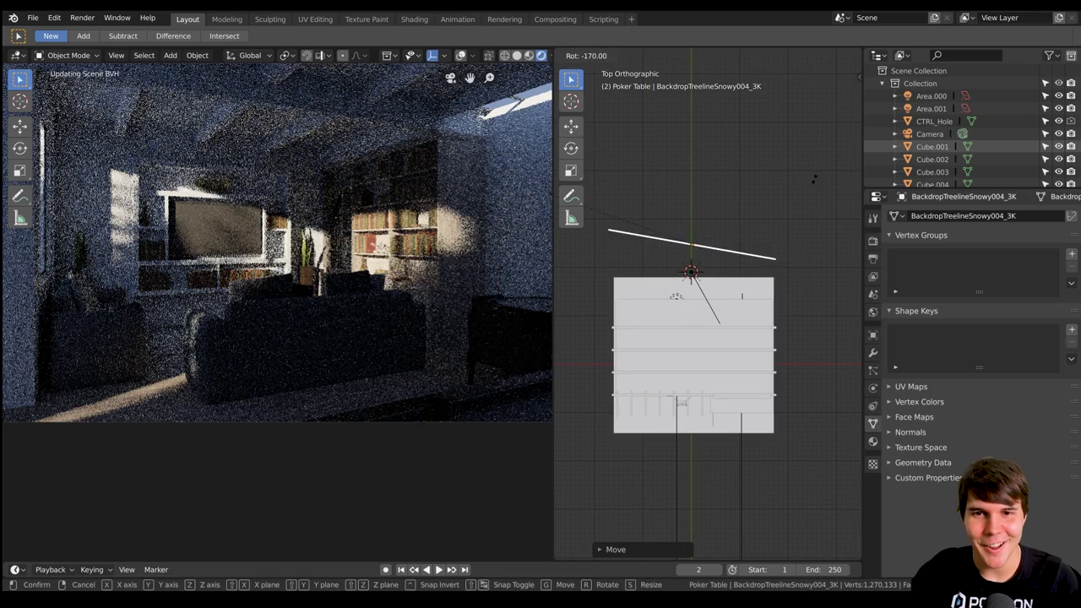
pyautogui.click(796, 221)
pyautogui.press('g')
pyautogui.click(775, 221)
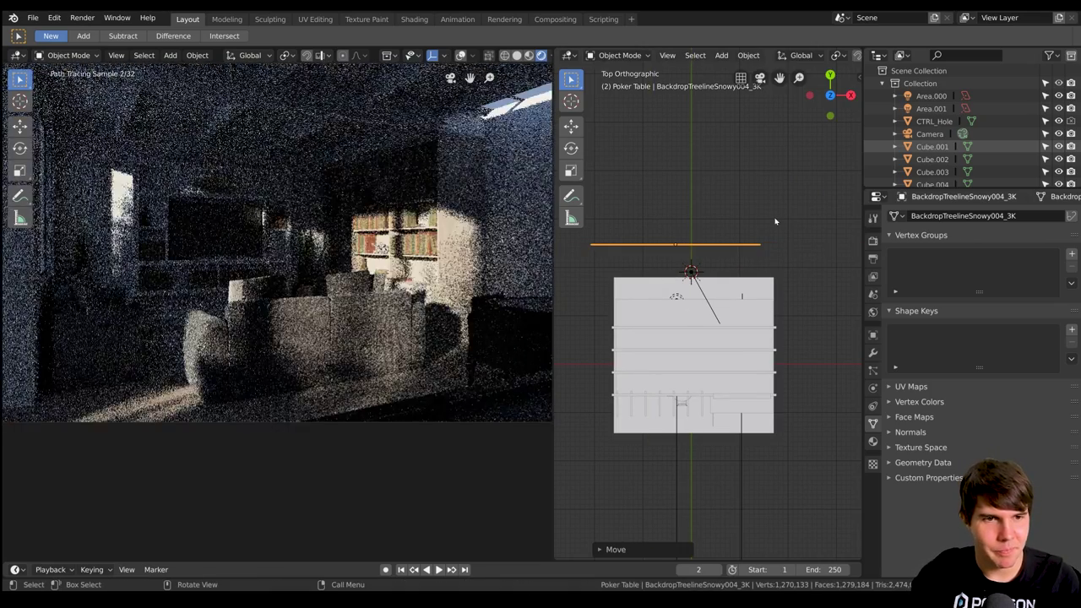
# Adjust the snowy treeline plane along X and move it farther from the house along positive Y
pyautogui.press('g')
pyautogui.press('x')
pyautogui.click(775, 221)
pyautogui.press('g')
pyautogui.press('y')
pyautogui.click(771, 216)
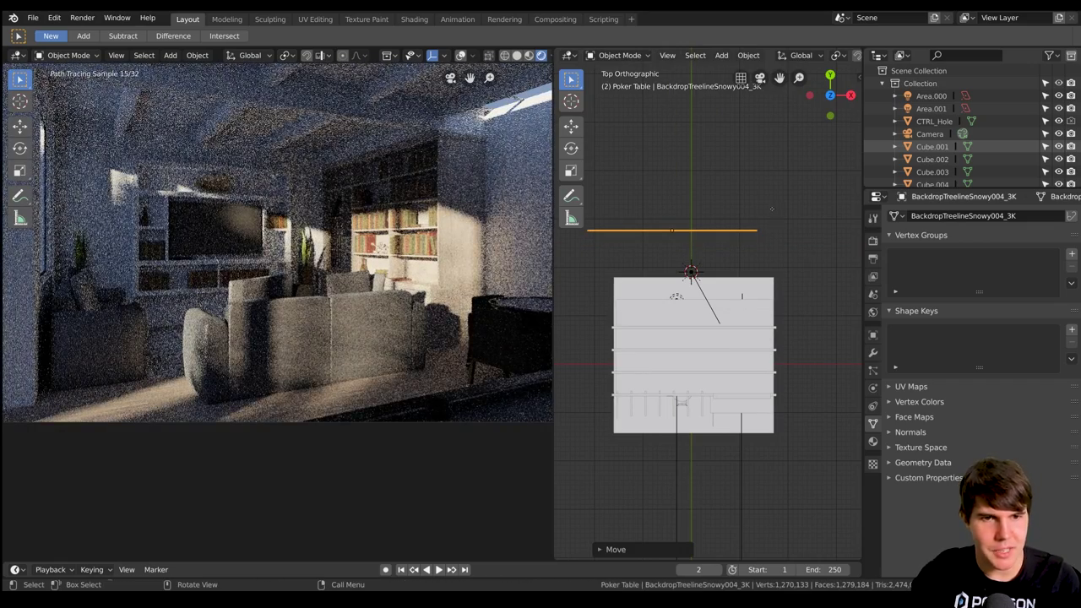
pyautogui.press('g')
pyautogui.press('y')
pyautogui.click(727, 247)
# Select the sun lamp and set its size to 0.007 m
pyautogui.click(701, 264)
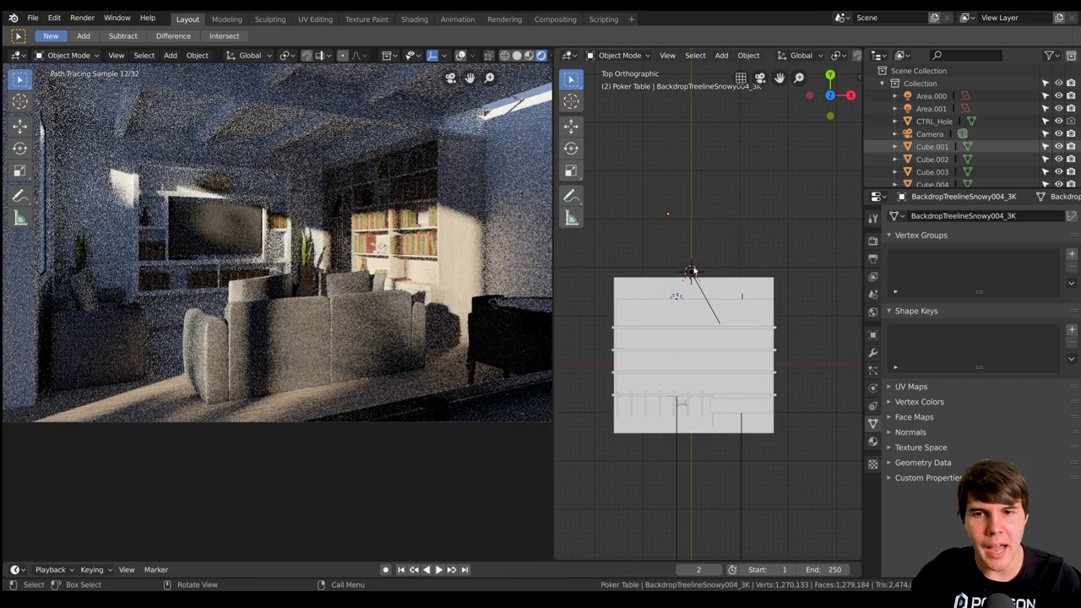
pyautogui.click(692, 270)
pyautogui.moveTo(1034, 304); pyautogui.dragTo(1017, 304)
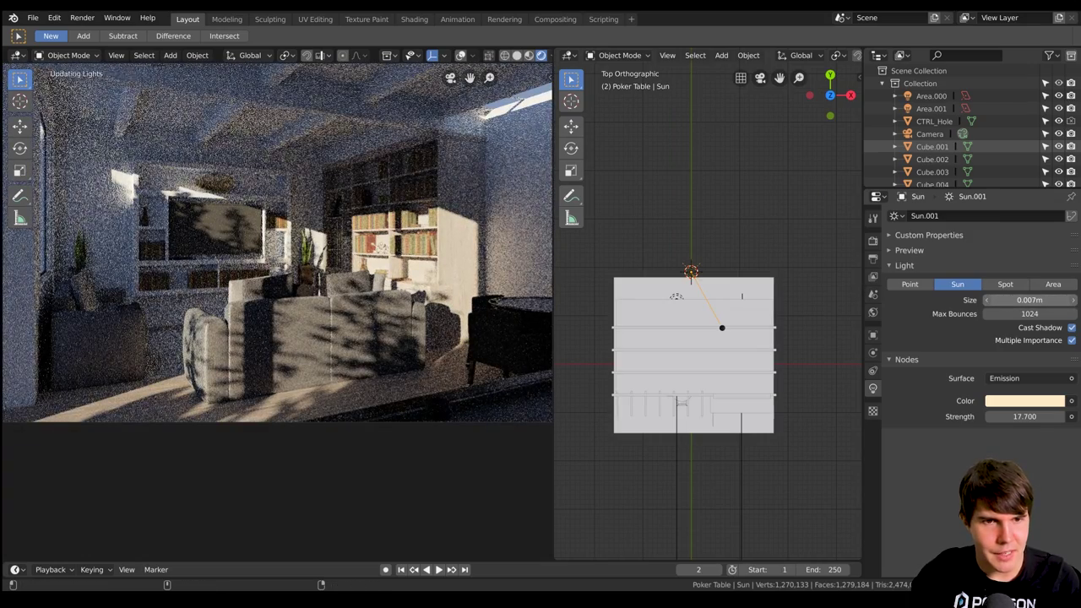
pyautogui.moveTo(1014, 304); pyautogui.dragTo(1019, 304)
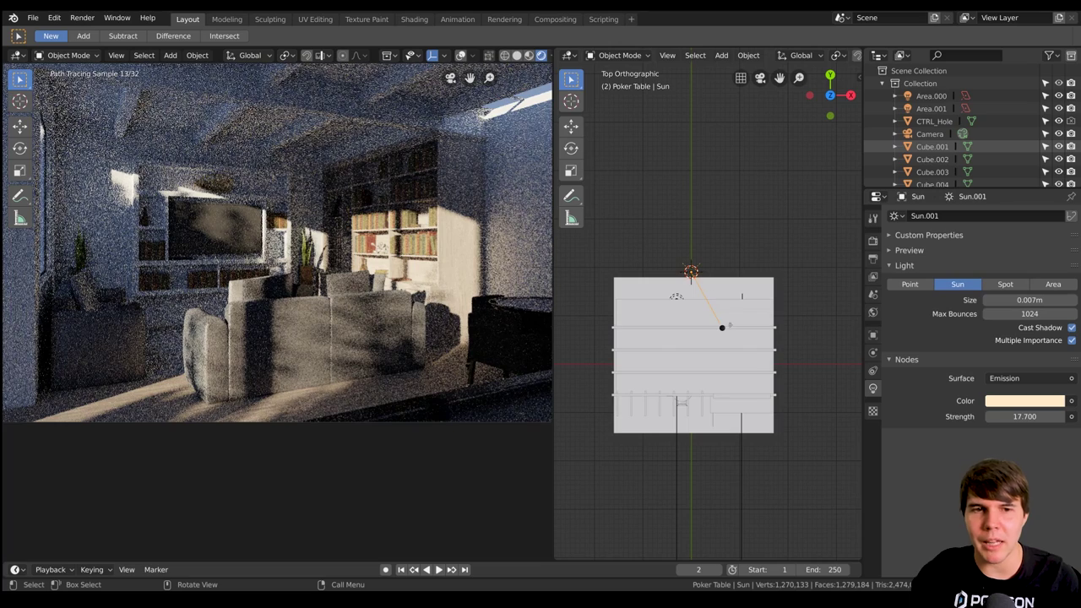
# Move the snowy treeline plane slightly farther out along Y and shift it a little toward positive X
pyautogui.moveTo(731, 318); pyautogui.dragTo(718, 257, button='middle')
pyautogui.click(726, 238)
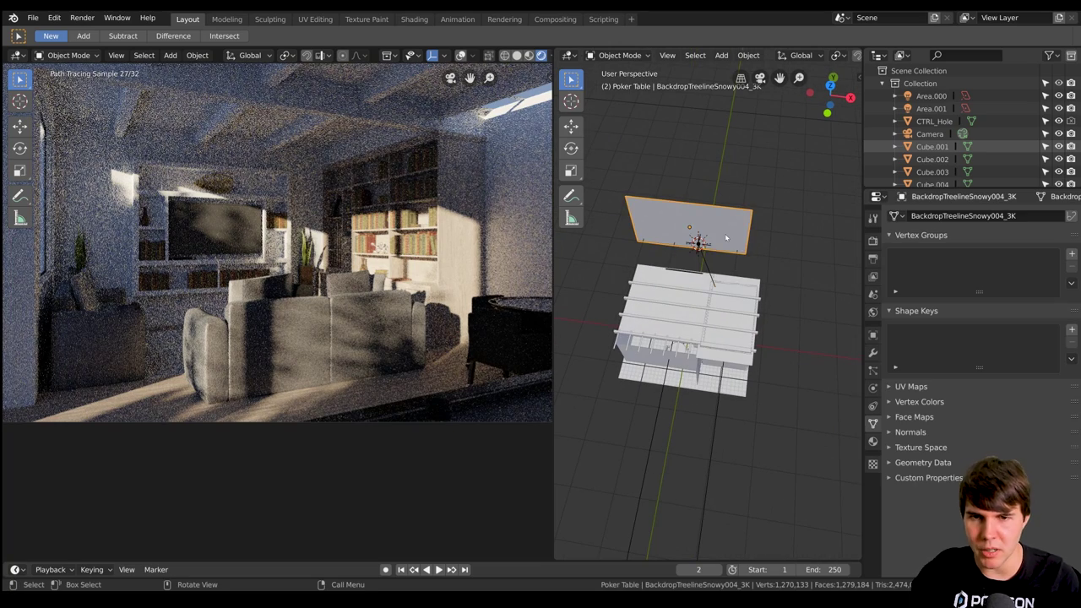
pyautogui.press('KP_7')
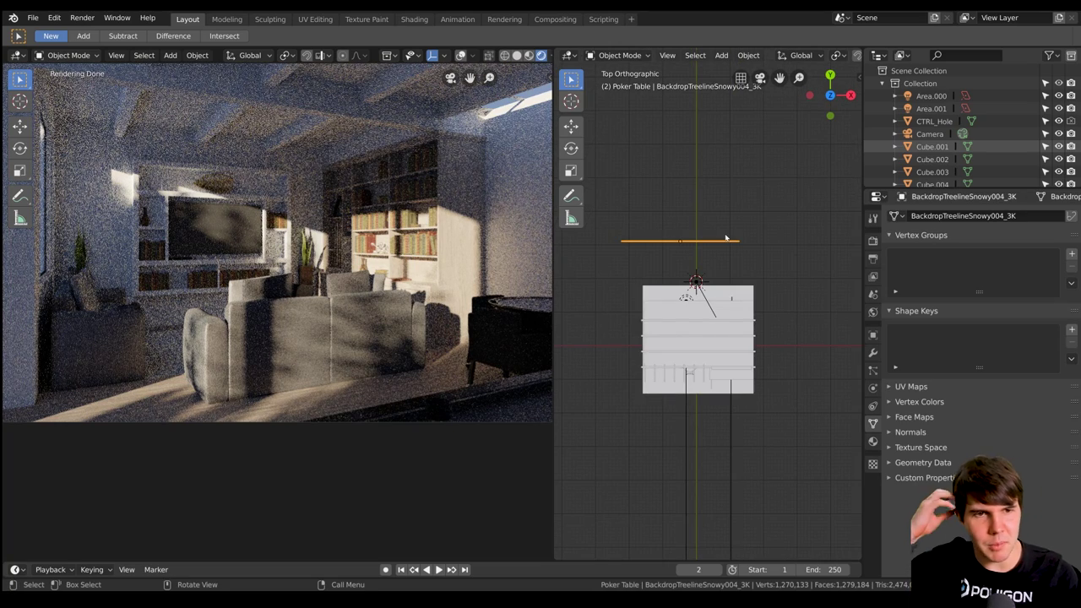
pyautogui.press('g')
pyautogui.press('y')
pyautogui.click(727, 223)
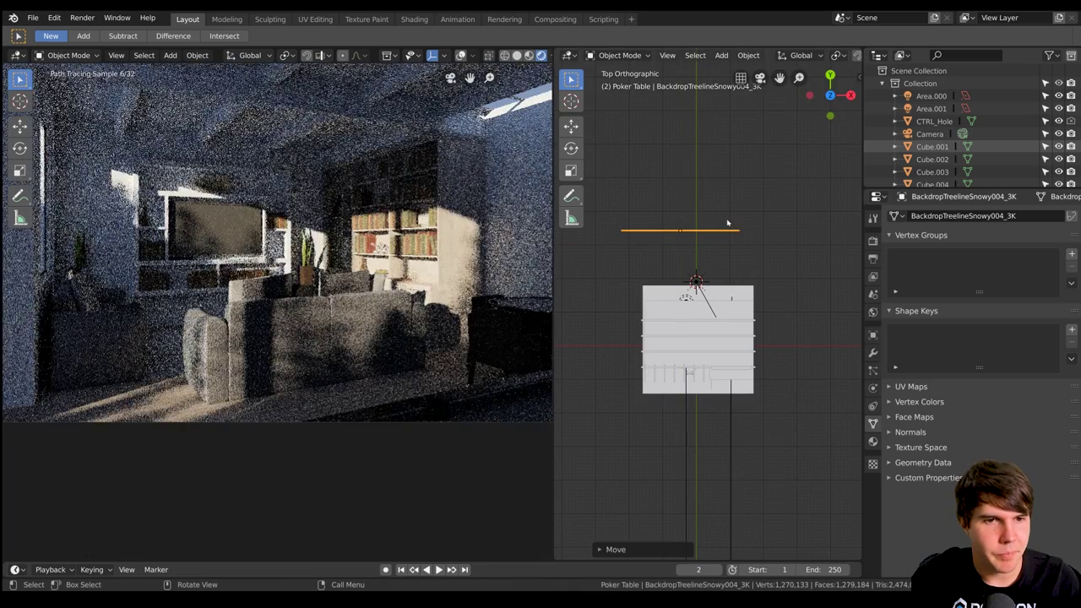
pyautogui.press('g')
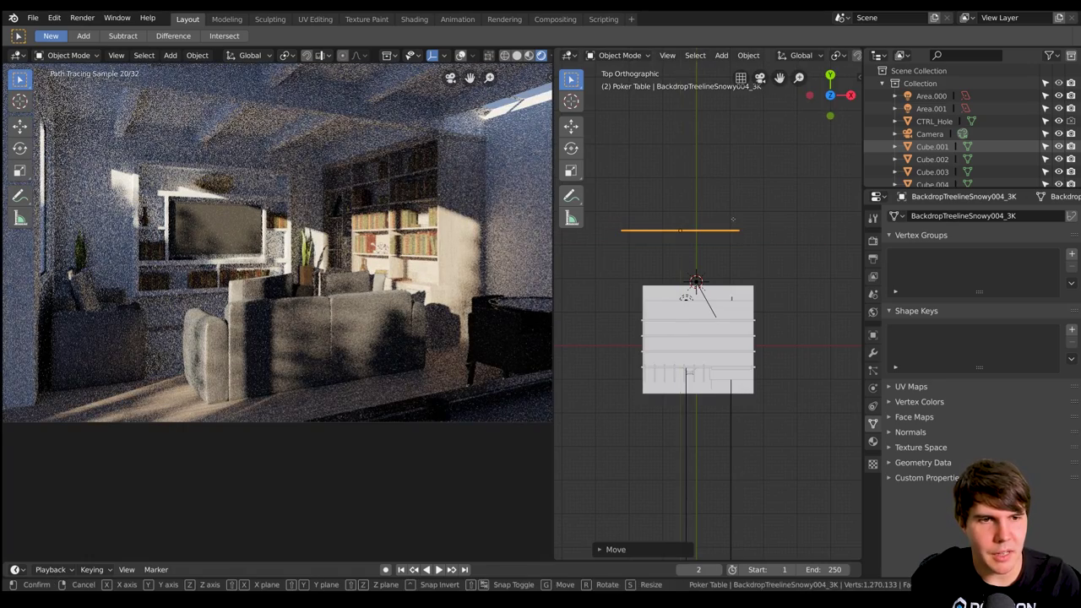
pyautogui.press('x')
pyautogui.click(737, 223)
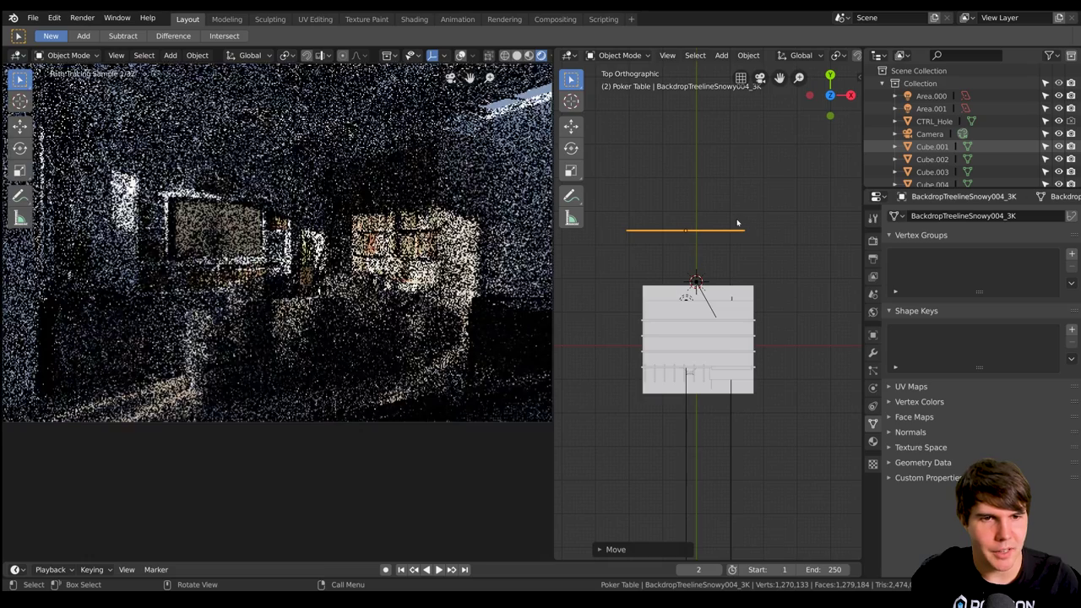
# Set the sun lamp's strength to 6.870
pyautogui.click(697, 283)
pyautogui.moveTo(1024, 416); pyautogui.dragTo(979, 417)
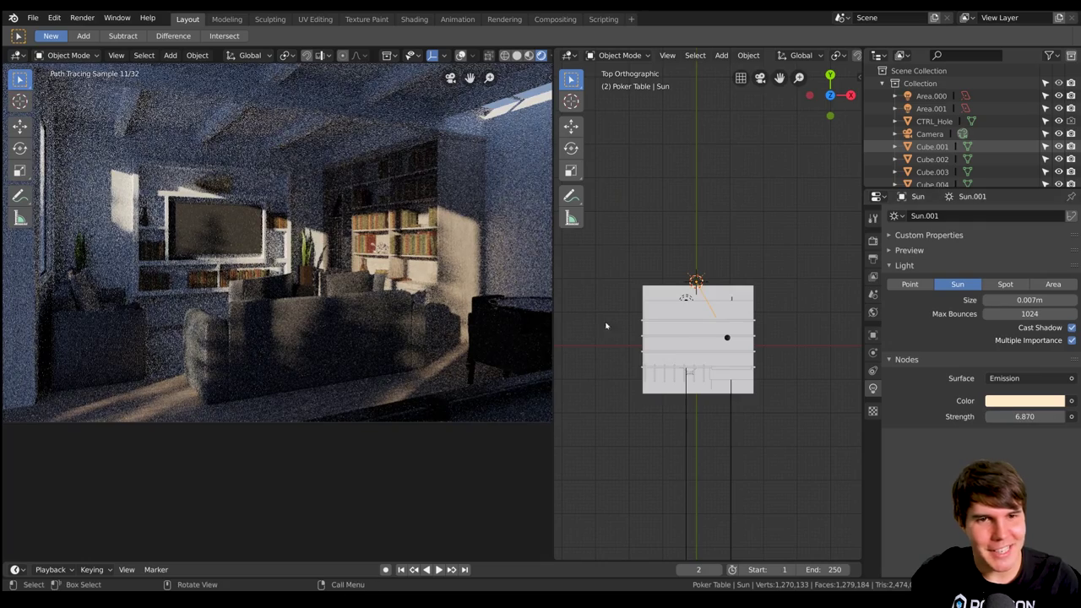
# Raise the scene's color management exposure to 1.713 and set the view transform to False Color
pyautogui.click(873, 240)
pyautogui.moveTo(1029, 331)
pyautogui.mouseDown()
pyautogui.moveTo(1060, 331)
pyautogui.moveTo(1039, 331)
pyautogui.mouseUp()
pyautogui.click(1017, 304)
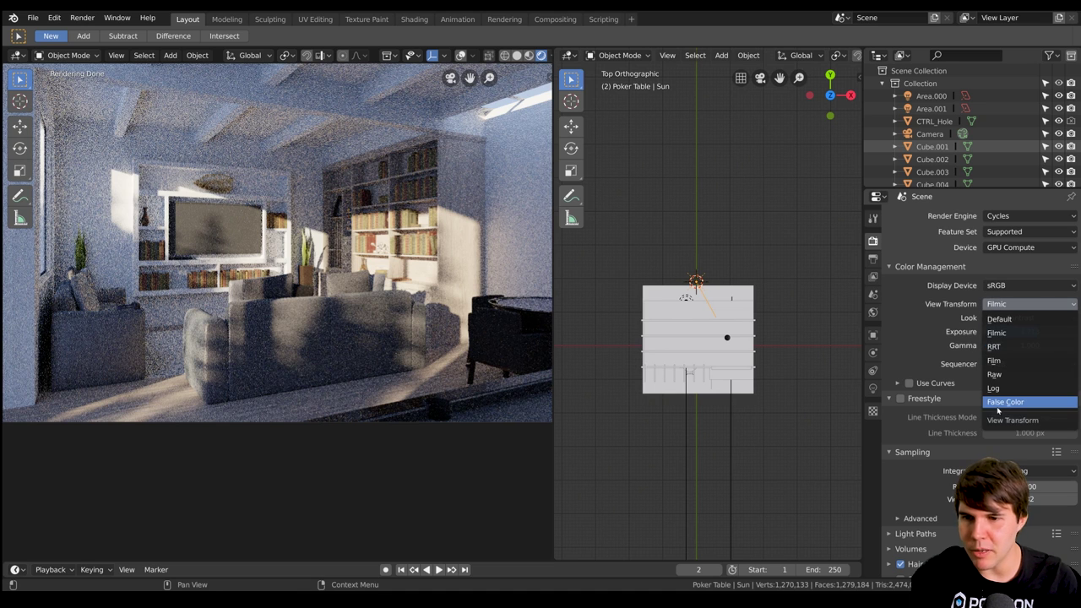
pyautogui.click(1005, 402)
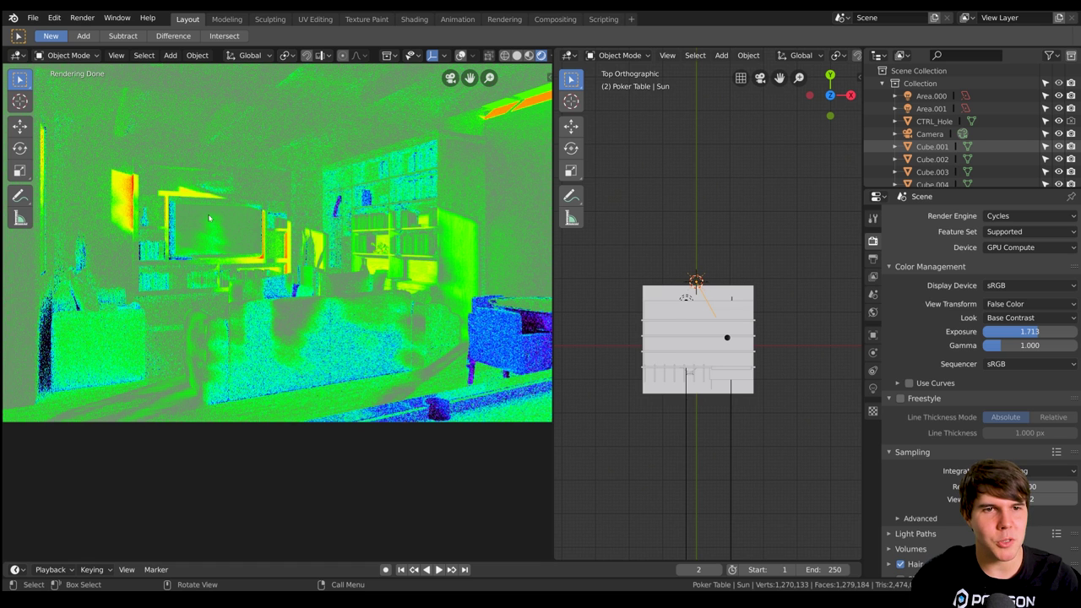
# Set the color management view transform to Filmic and the look to High Contrast
pyautogui.click(1026, 317)
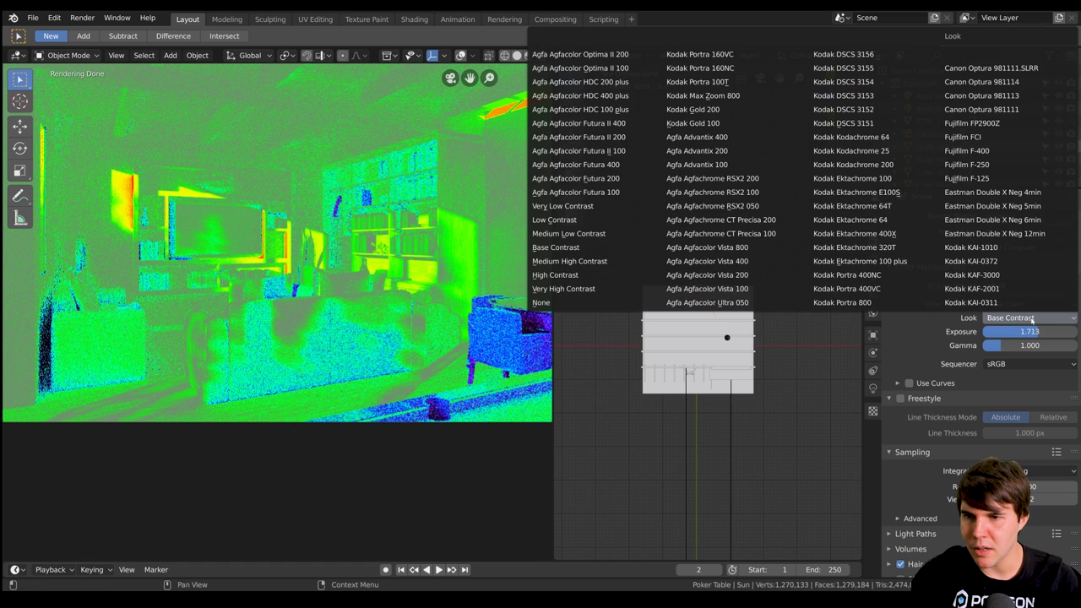
pyautogui.click(1011, 306)
pyautogui.click(998, 333)
pyautogui.click(1010, 318)
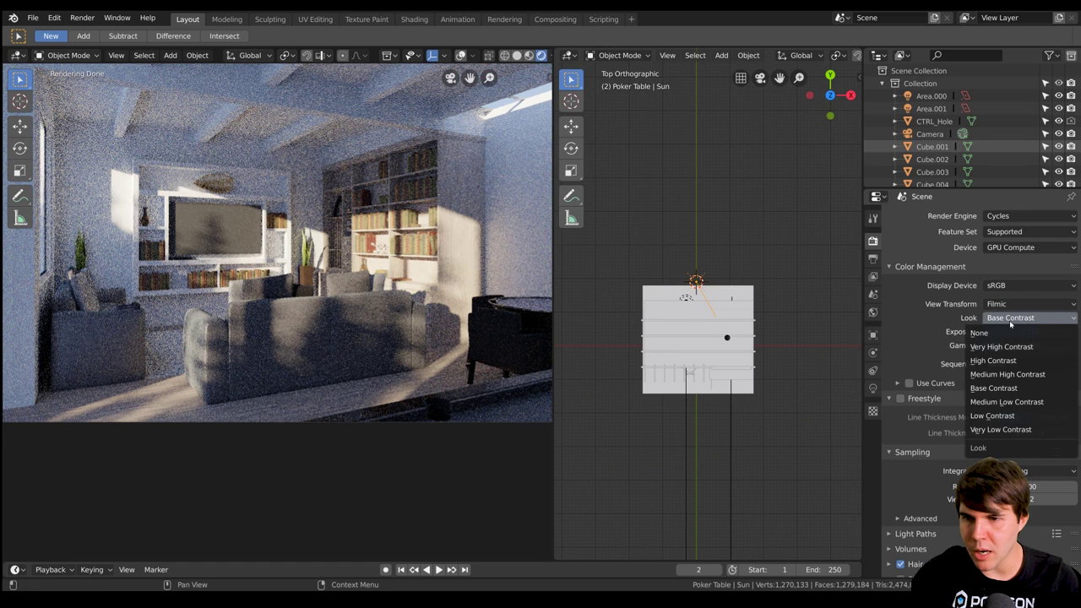
pyautogui.click(1007, 374)
pyautogui.press('KP_0')
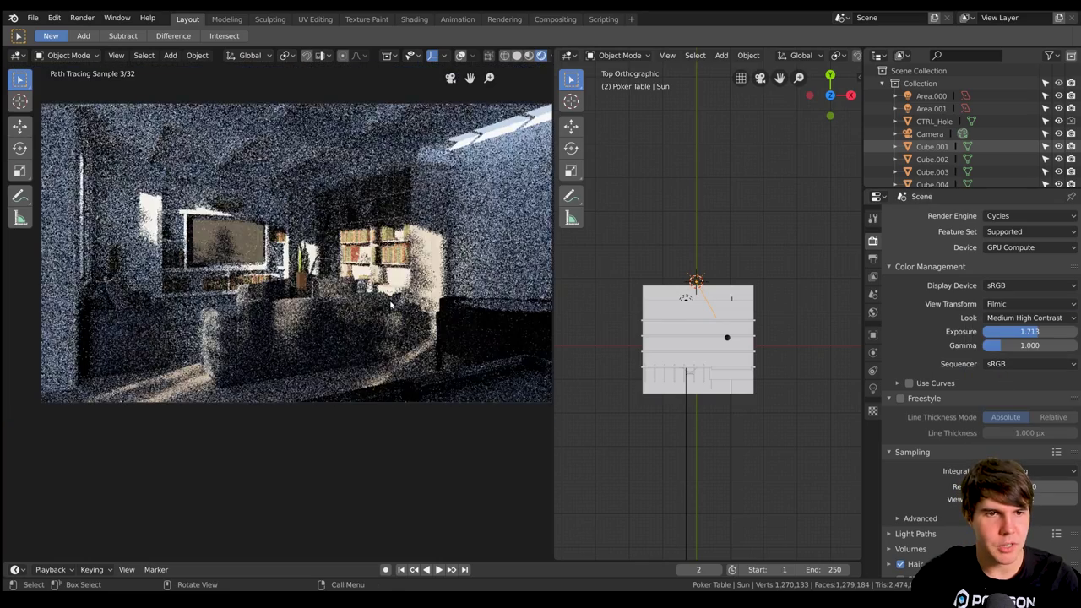
pyautogui.scroll(2, 381, 298)
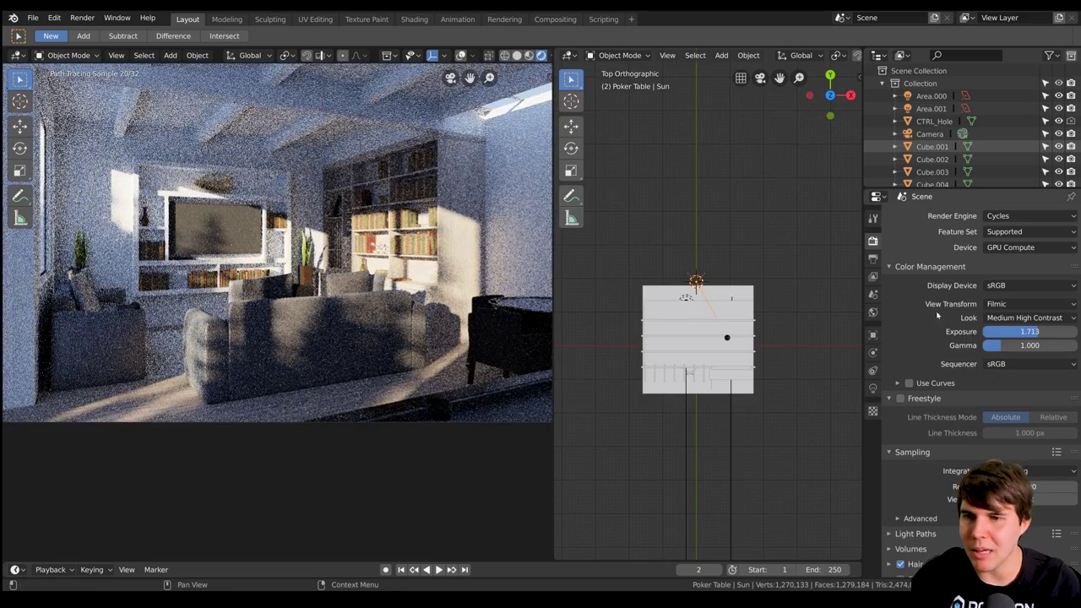
pyautogui.click(993, 319)
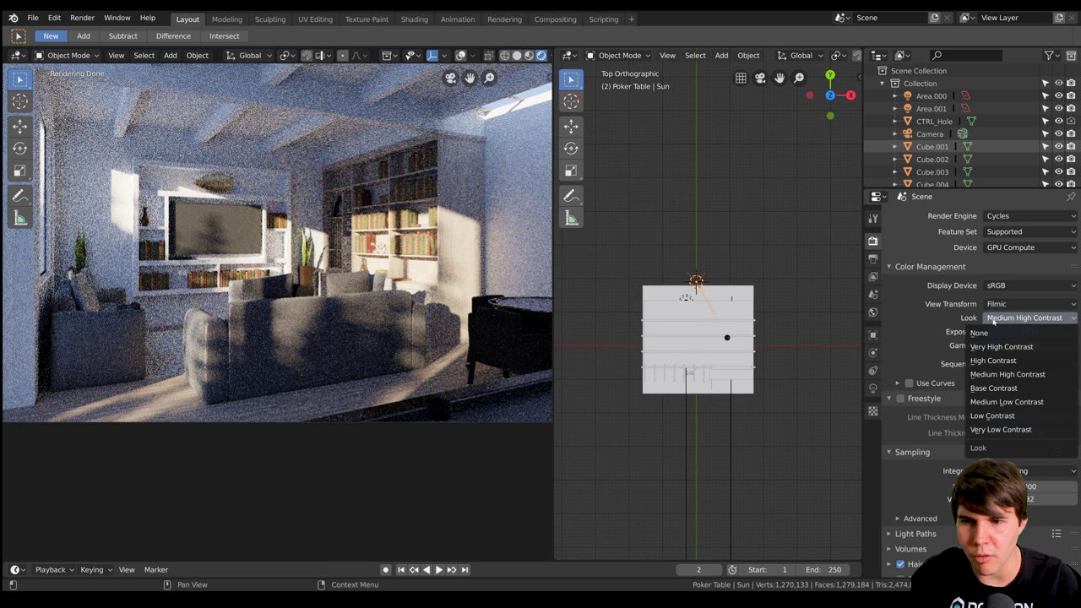
pyautogui.click(978, 360)
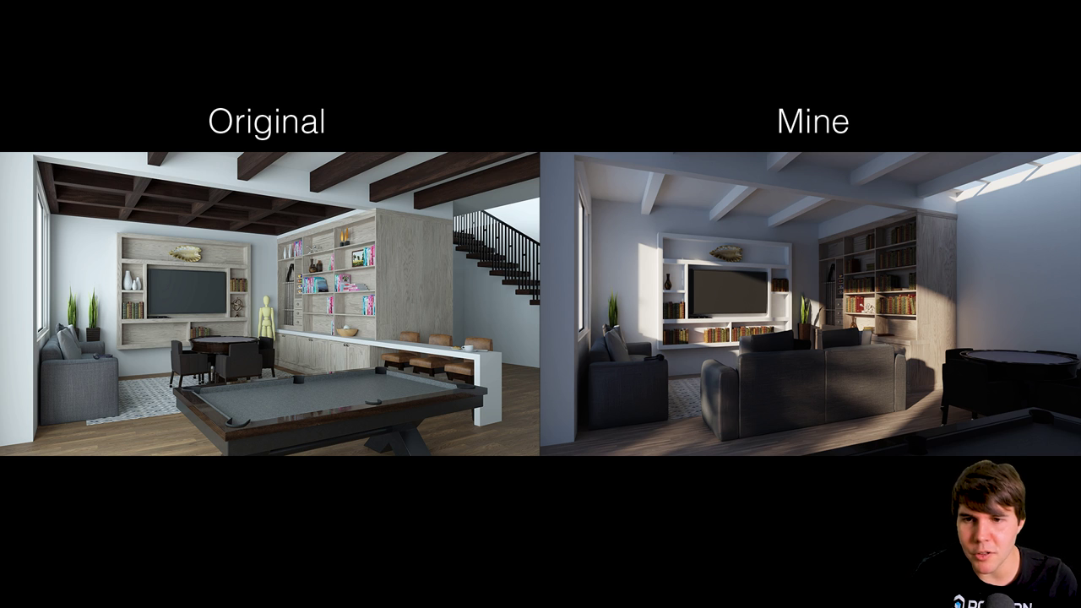
# Review the view layer's Denoising and D-NOISE: AI Denoiser options and examine the noise on the bookshelf and bare wall
pyautogui.click(876, 279)
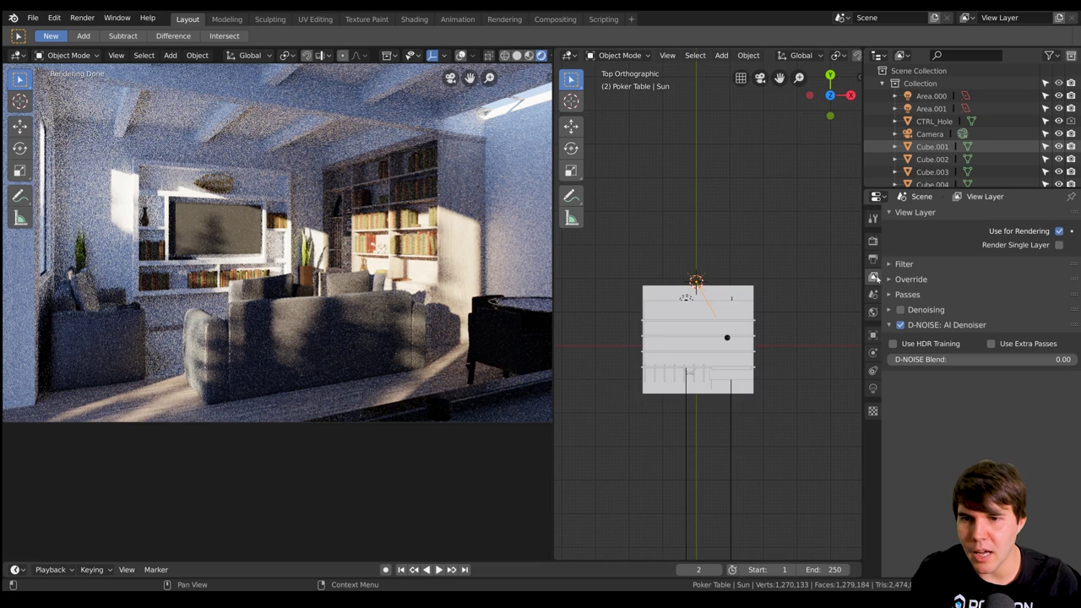
pyautogui.click(939, 328)
pyautogui.click(939, 329)
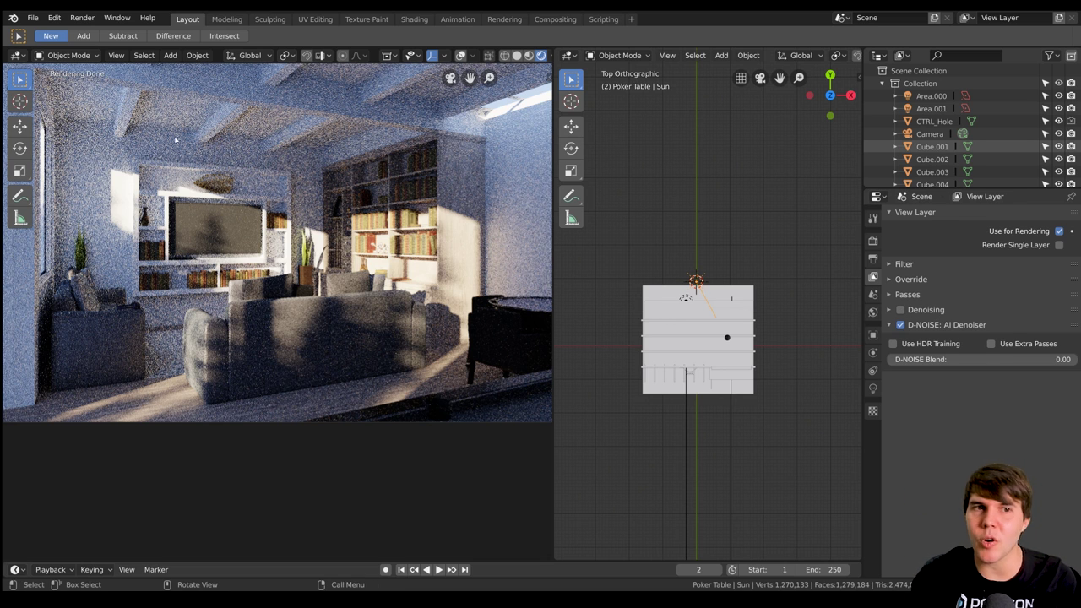
pyautogui.keyDown('shift'); pyautogui.moveTo(523, 171); pyautogui.dragTo(331, 191, button='middle'); pyautogui.keyUp('shift')
pyautogui.scroll(1, 331, 191)
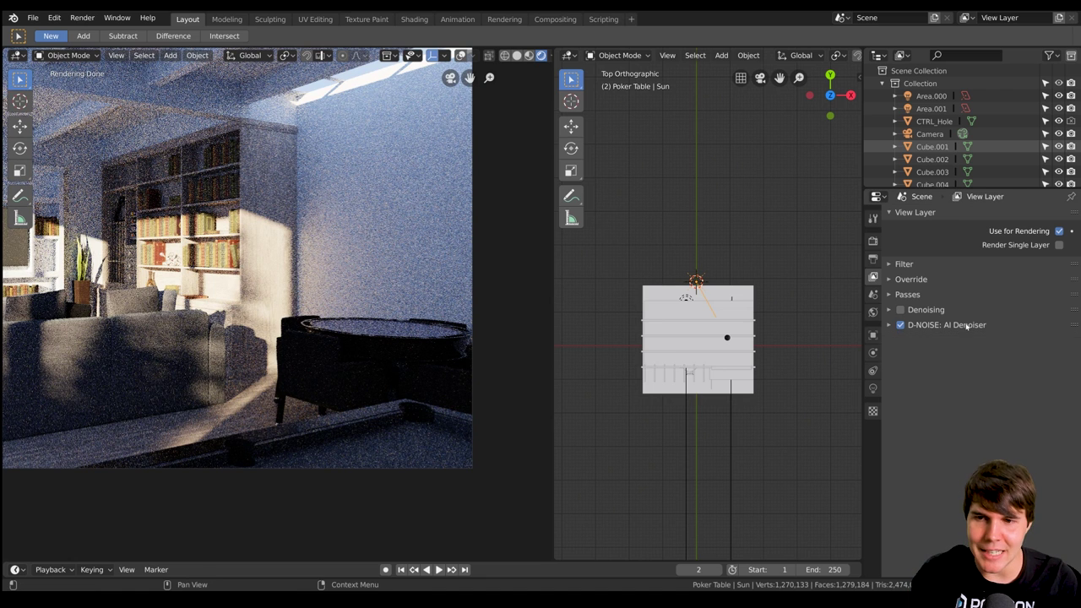
pyautogui.click(932, 311)
pyautogui.click(932, 312)
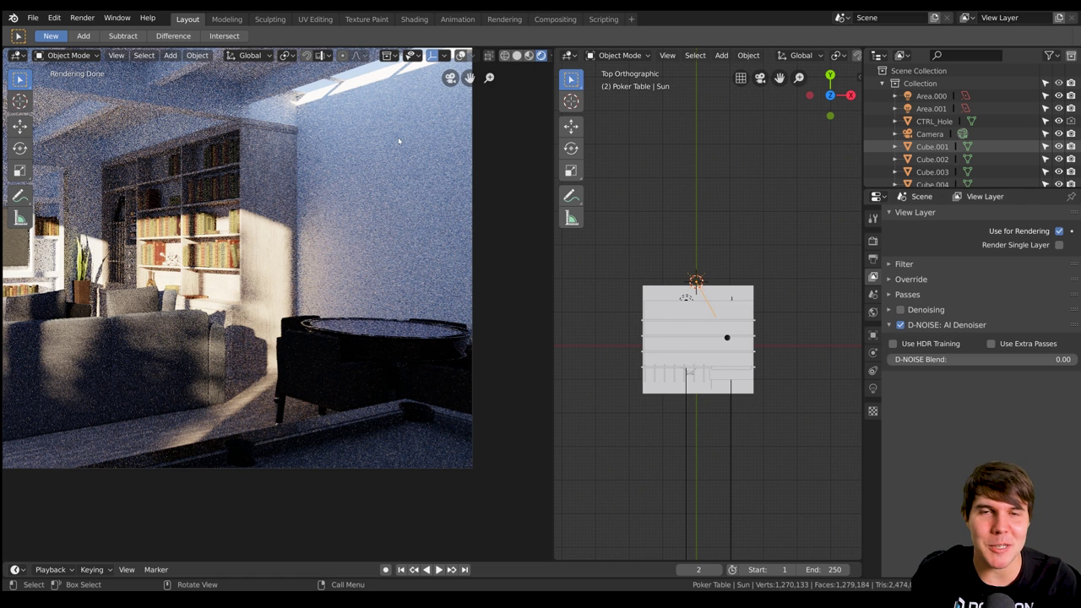
pyautogui.keyDown('shift'); pyautogui.moveTo(278, 212); pyautogui.dragTo(441, 221, button='middle'); pyautogui.keyUp('shift')
# Switch to the Blender file with the selfie character and inspect the model from the camera and a free angle
pyautogui.hotkey('alt', 'Tab')
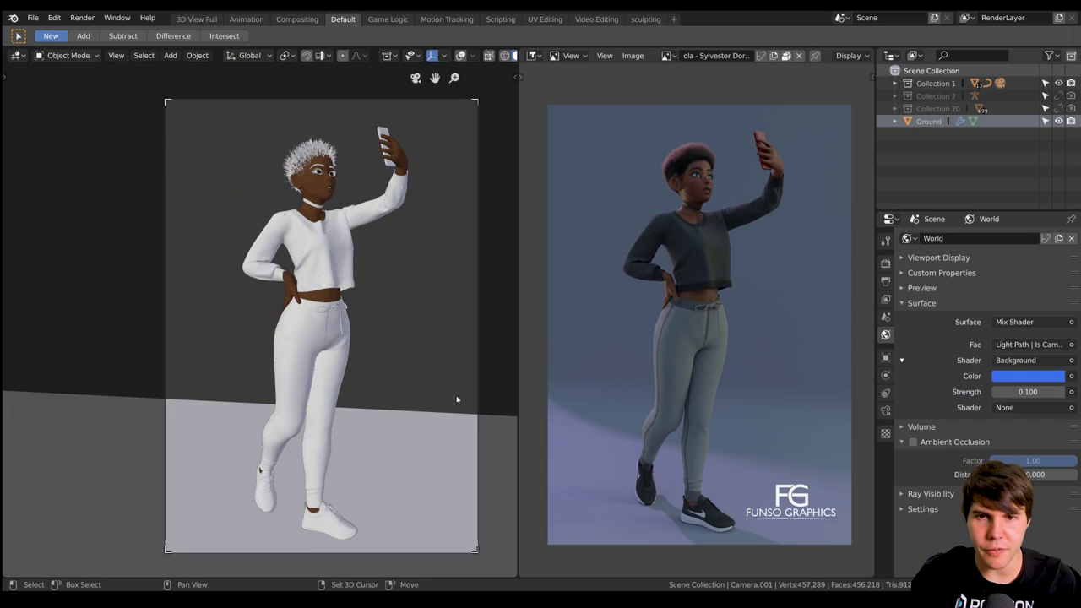
pyautogui.keyDown('shift'); pyautogui.moveTo(453, 400); pyautogui.dragTo(436, 362, button='middle'); pyautogui.keyUp('shift')
pyautogui.keyDown('shift'); pyautogui.moveTo(698, 327); pyautogui.dragTo(697, 333, button='middle'); pyautogui.keyUp('shift')
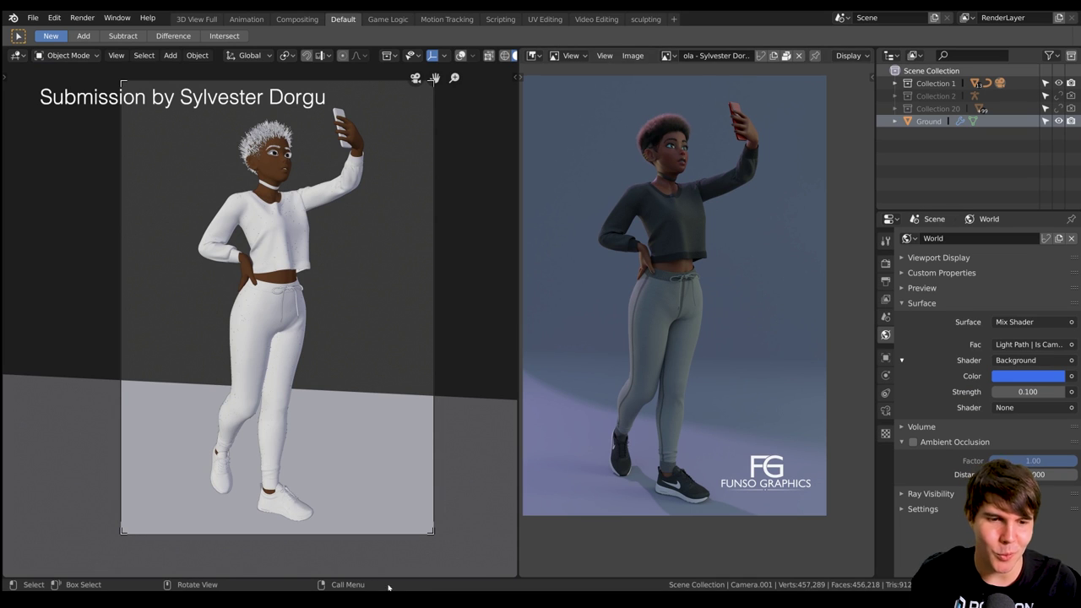
pyautogui.moveTo(343, 237); pyautogui.dragTo(288, 263, button='middle')
pyautogui.scroll(2, 309, 258)
pyautogui.scroll(1, 288, 263)
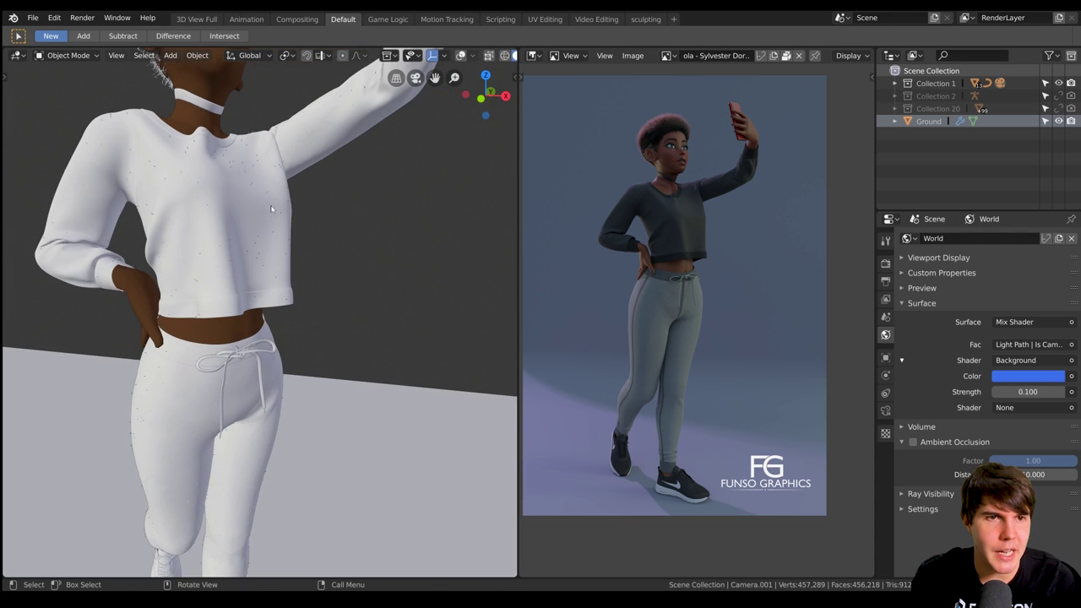
pyautogui.press('KP_0')
pyautogui.scroll(-1, 714, 214)
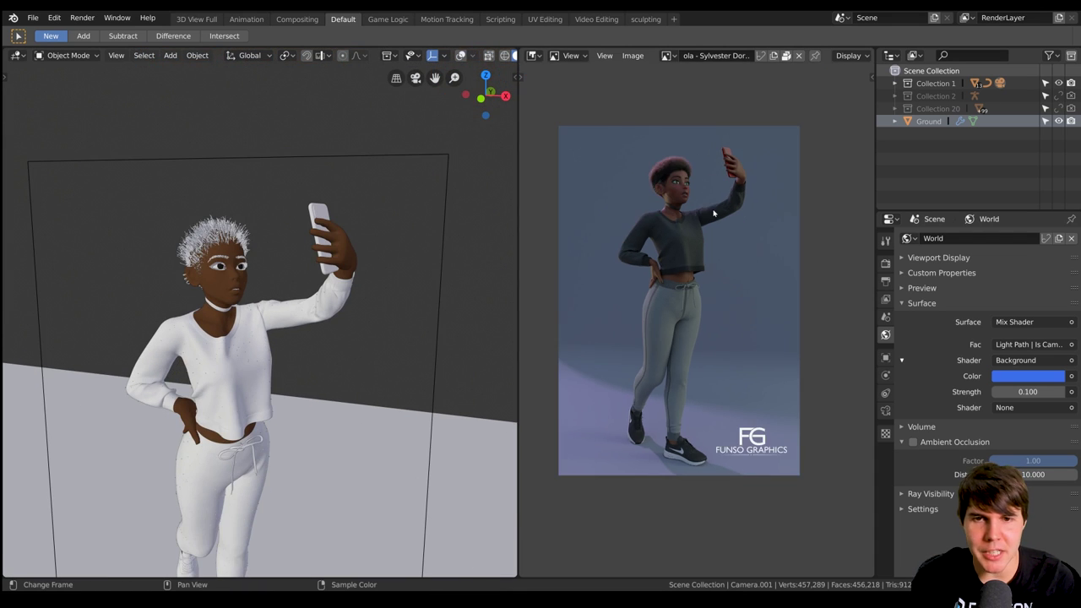
# Examine the lighting on the face, hair, sweater and background in the submitted character render
pyautogui.scroll(3, 713, 214)
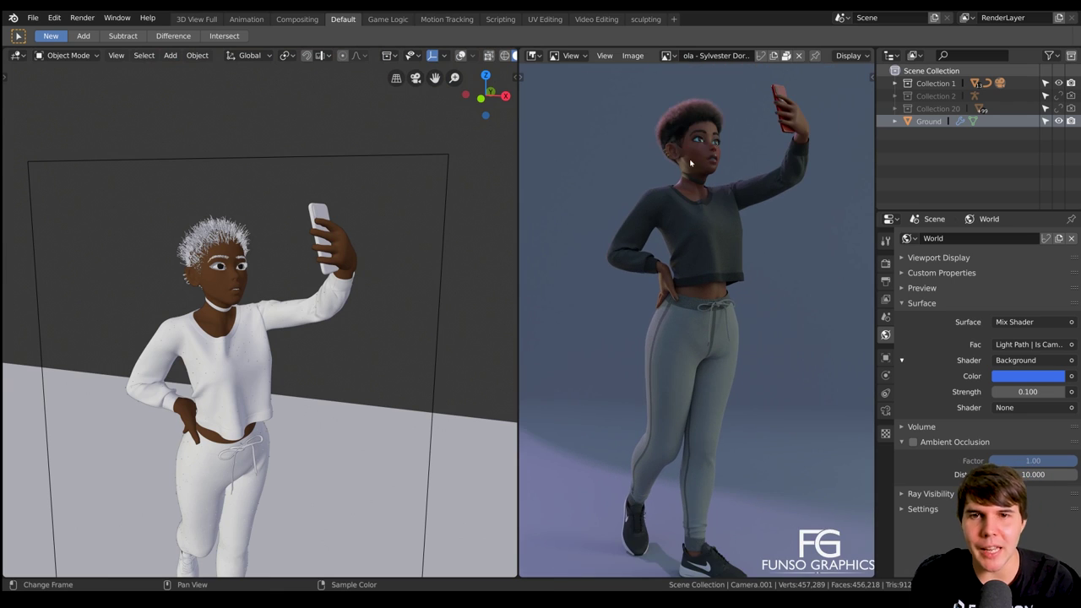
pyautogui.scroll(-1, 685, 192)
pyautogui.scroll(4, 710, 171)
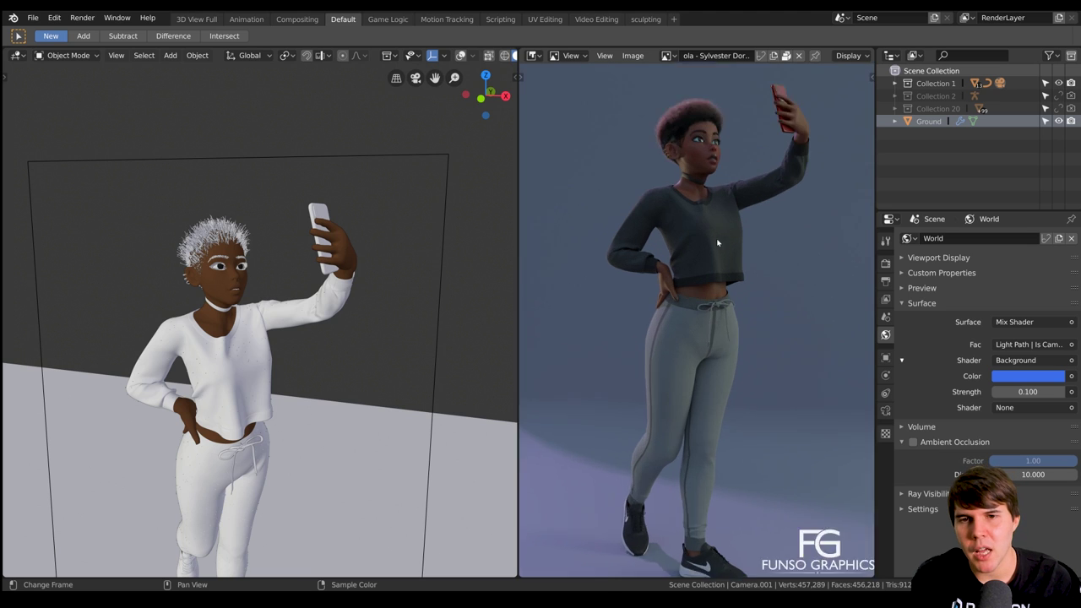
pyautogui.scroll(-1, 681, 198)
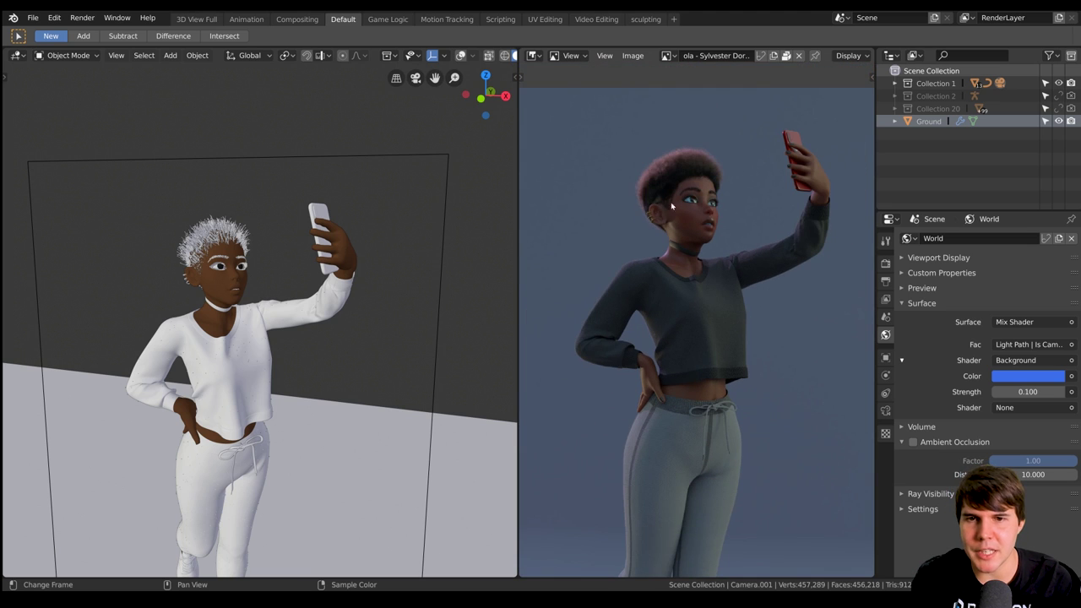
pyautogui.scroll(-2, 693, 378)
pyautogui.scroll(2, 639, 269)
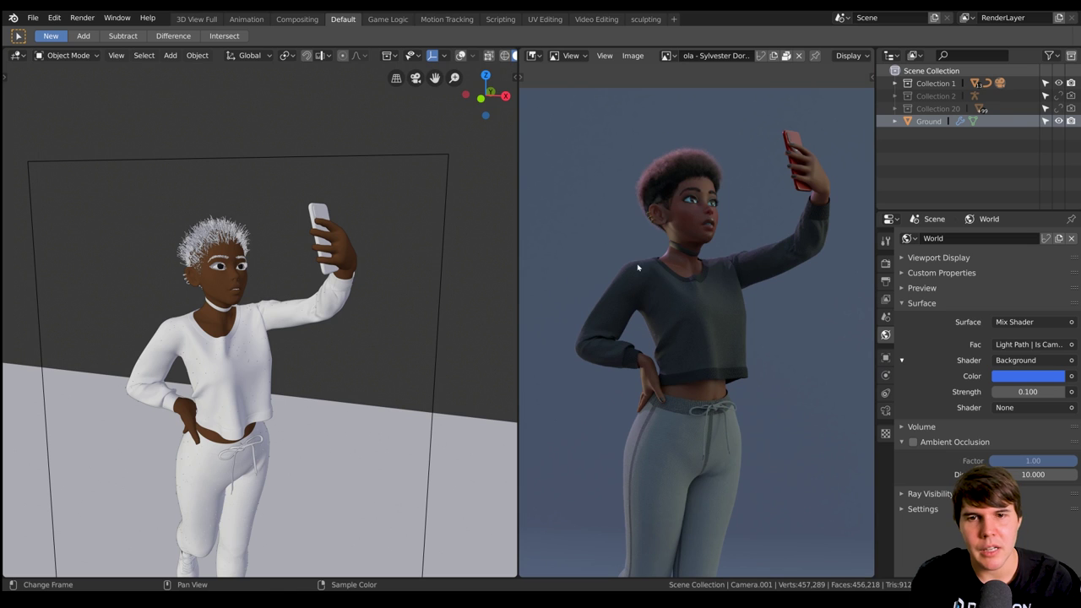
pyautogui.moveTo(624, 291); pyautogui.dragTo(653, 292, button='middle')
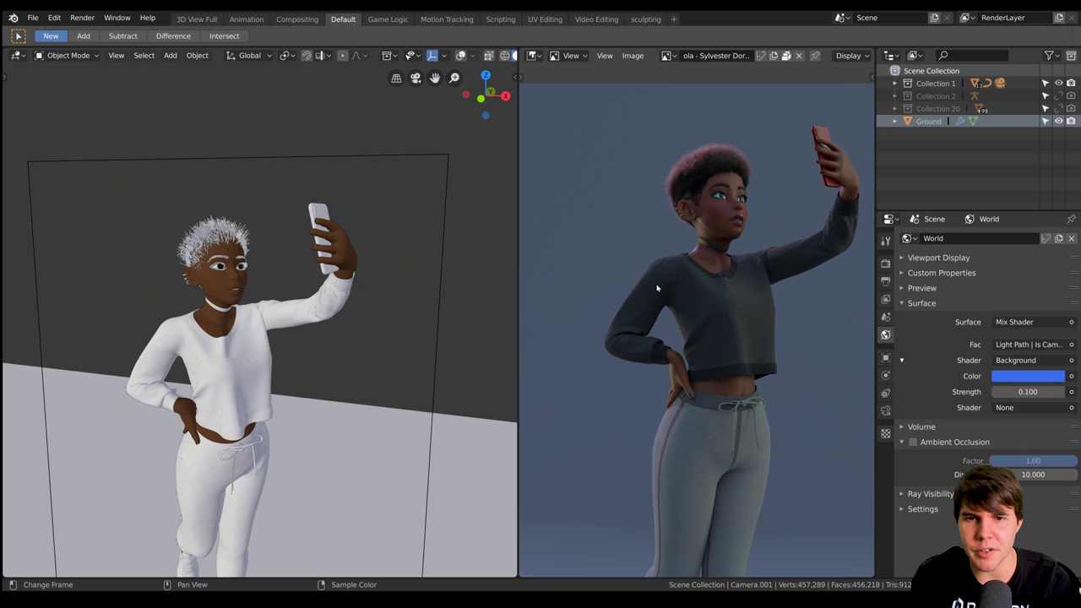
pyautogui.scroll(2, 619, 266)
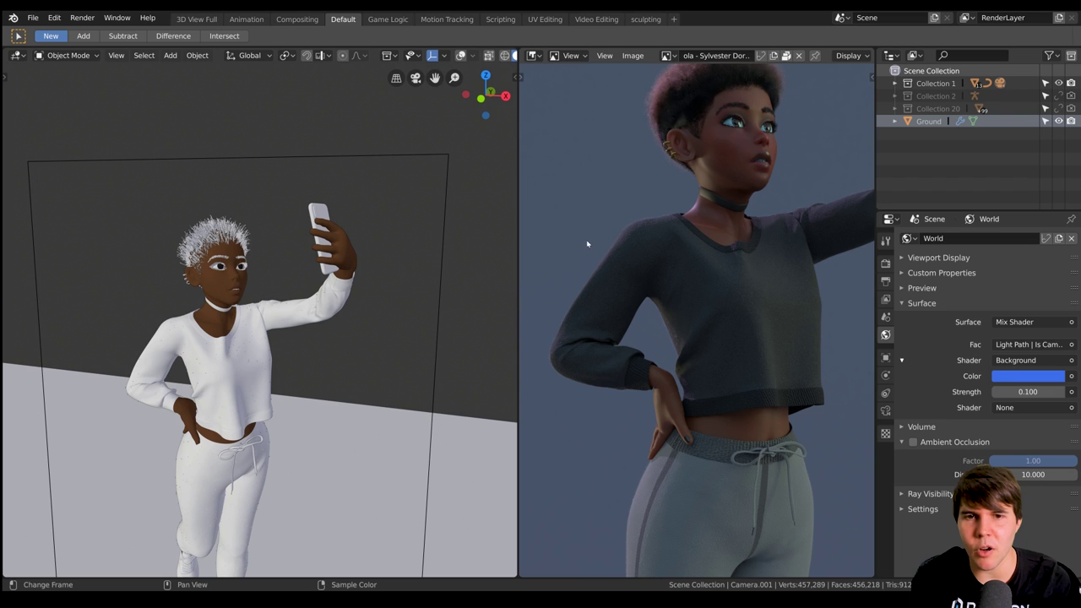
pyautogui.scroll(-2, 636, 239)
pyautogui.scroll(2, 603, 255)
pyautogui.scroll(-4, 676, 279)
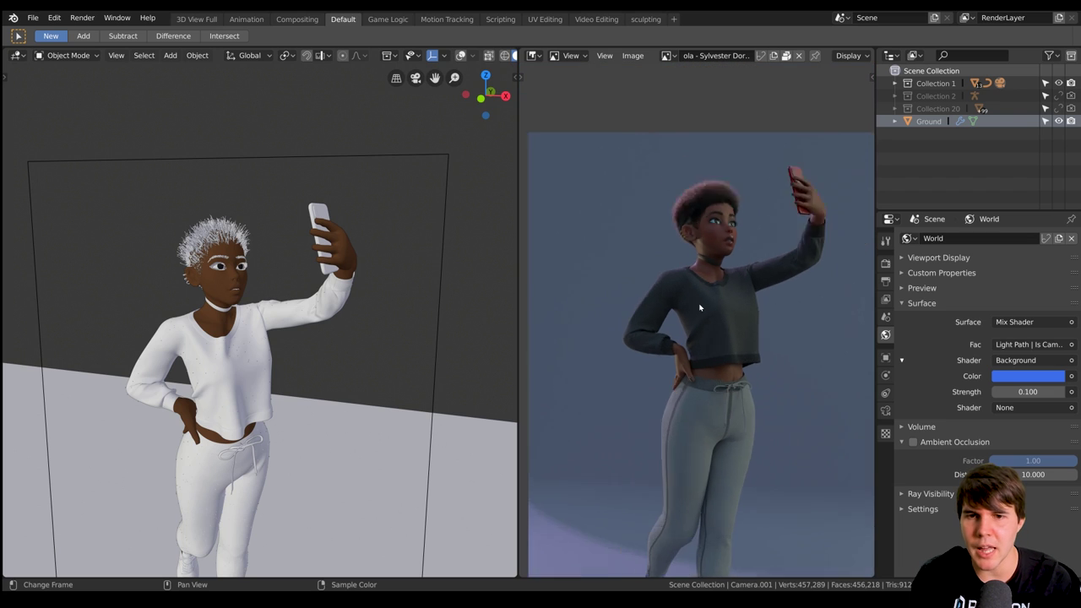
pyautogui.scroll(-3, 699, 308)
pyautogui.scroll(-3, 325, 302)
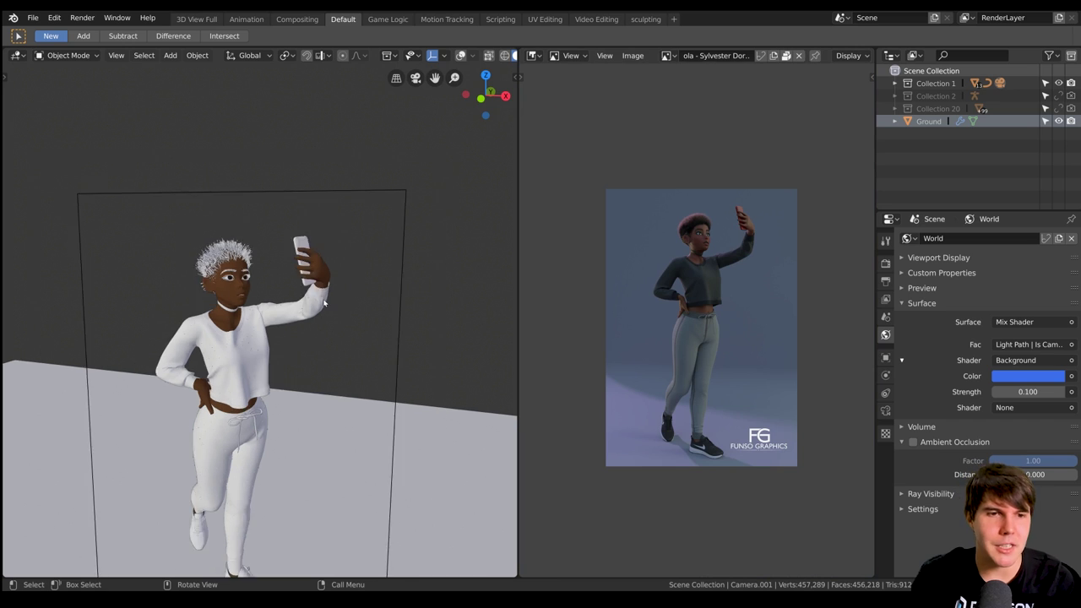
# Look through the camera and switch the 3D viewport to Rendered shading
pyautogui.press('Home')
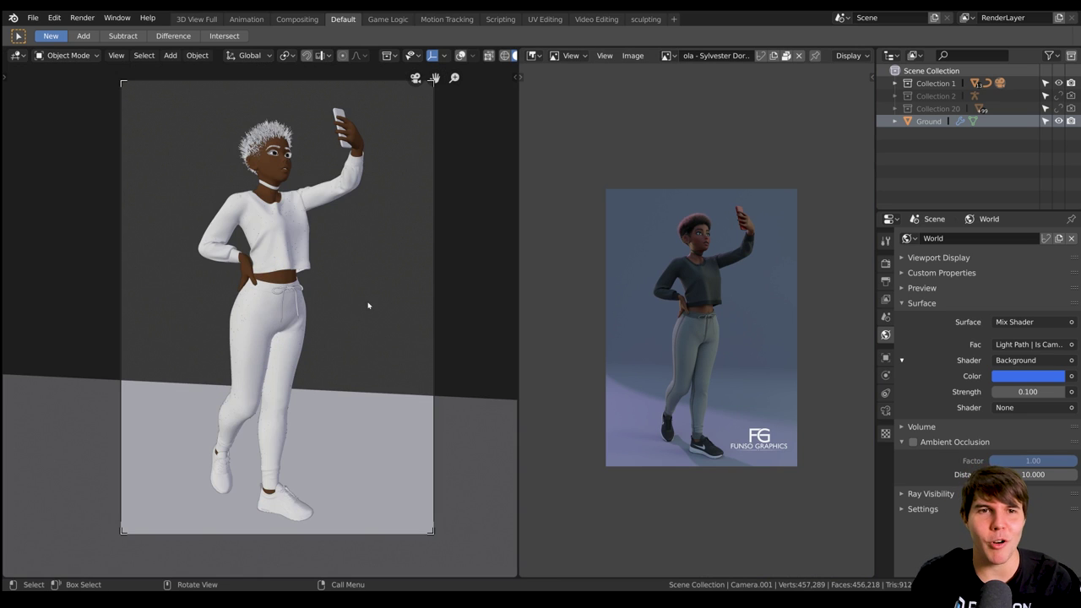
pyautogui.press('z')
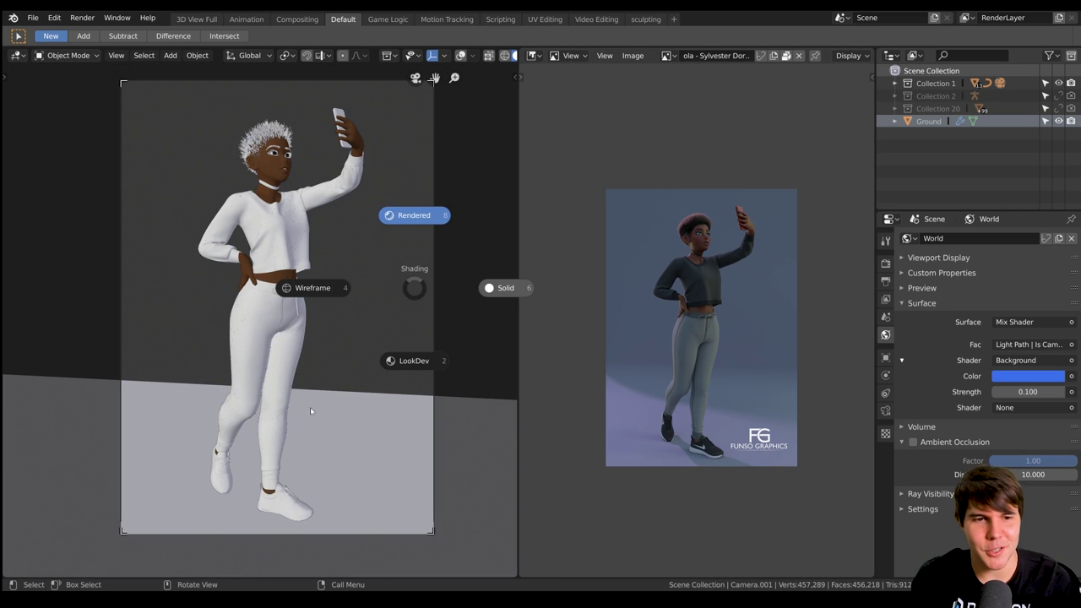
pyautogui.press('8')
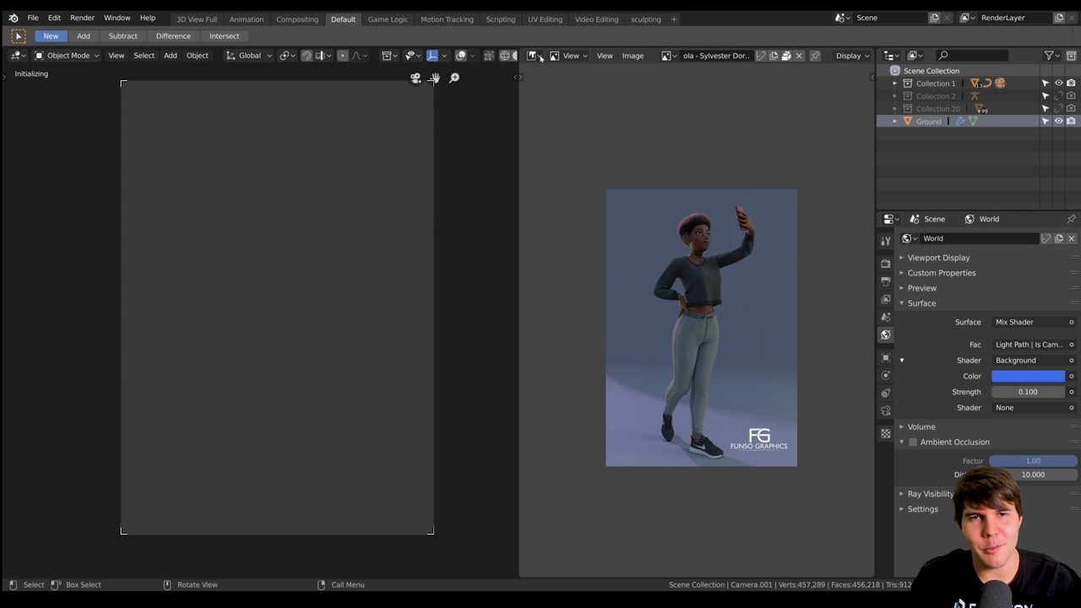
# Replace the reference image editor with a second 3D viewport and select the Ground plane in it
pyautogui.click(534, 56)
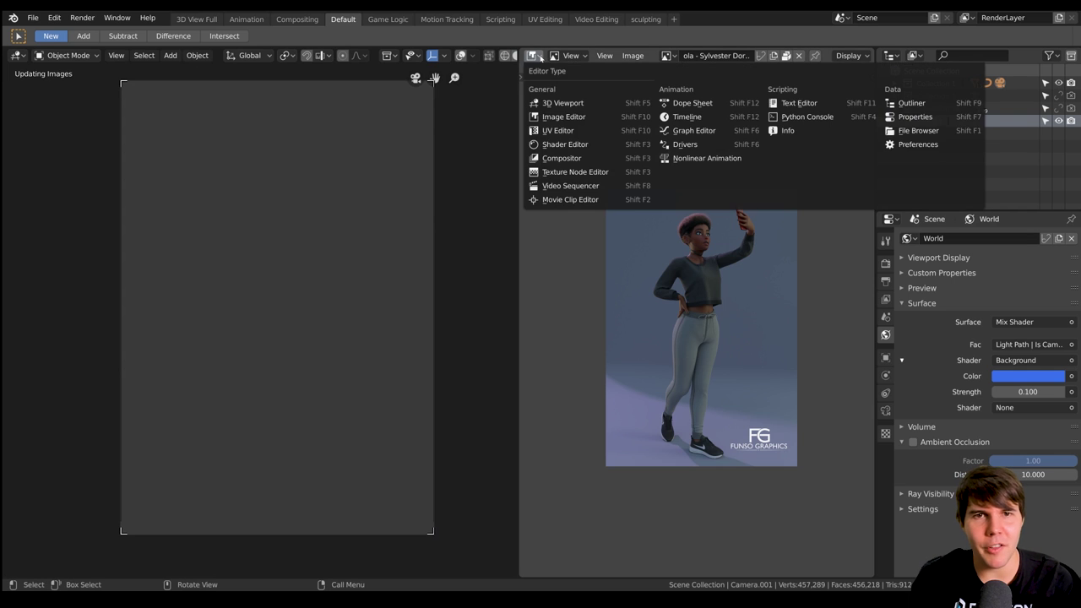
pyautogui.click(560, 103)
pyautogui.scroll(-2, 727, 314)
pyautogui.moveTo(727, 316); pyautogui.dragTo(738, 359, button='middle')
pyautogui.click(744, 424)
pyautogui.press('KP_Decimal')
pyautogui.moveTo(745, 424); pyautogui.dragTo(374, 278, button='middle')
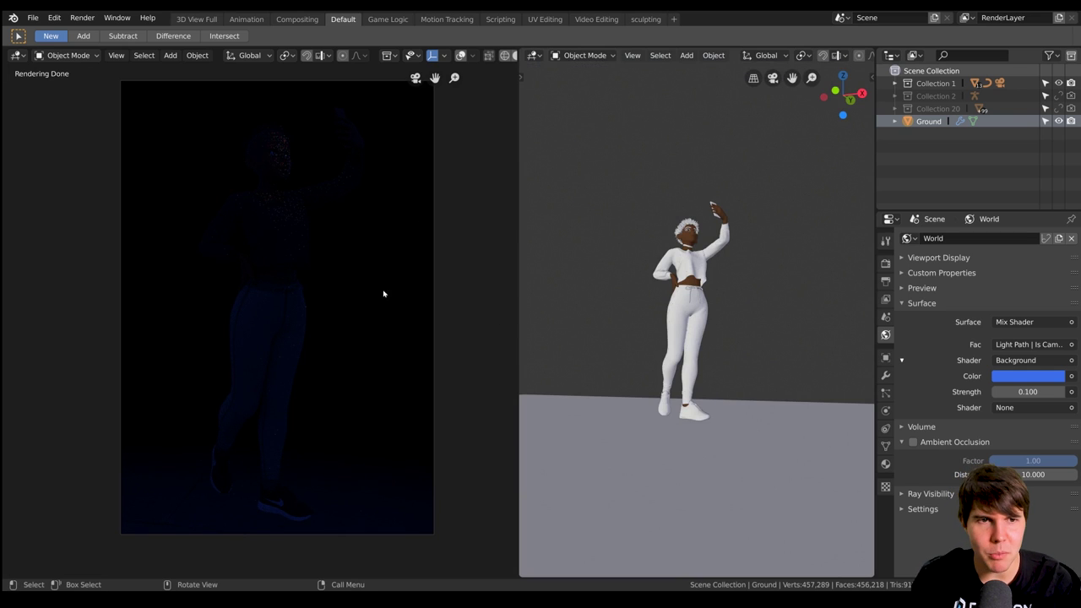
# Set the blue world background's strength to 5
pyautogui.click(1028, 391)
pyautogui.write('5')
pyautogui.press('Return')
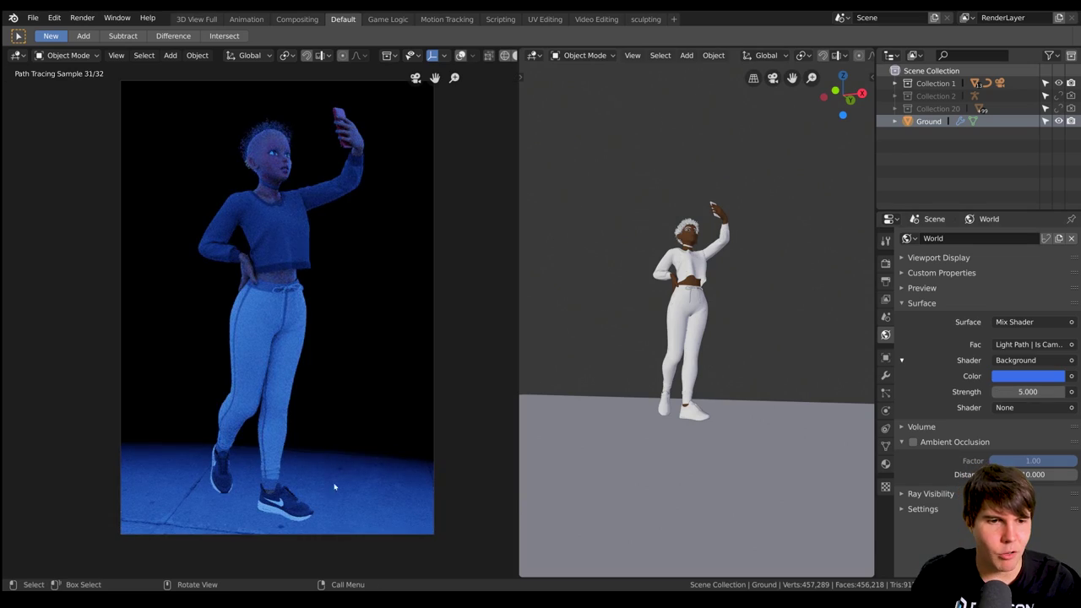
# Leave the camera view, open the Ground material in the Shader Editor and disconnect the Displacement node from the Material Output
pyautogui.press('KP_0')
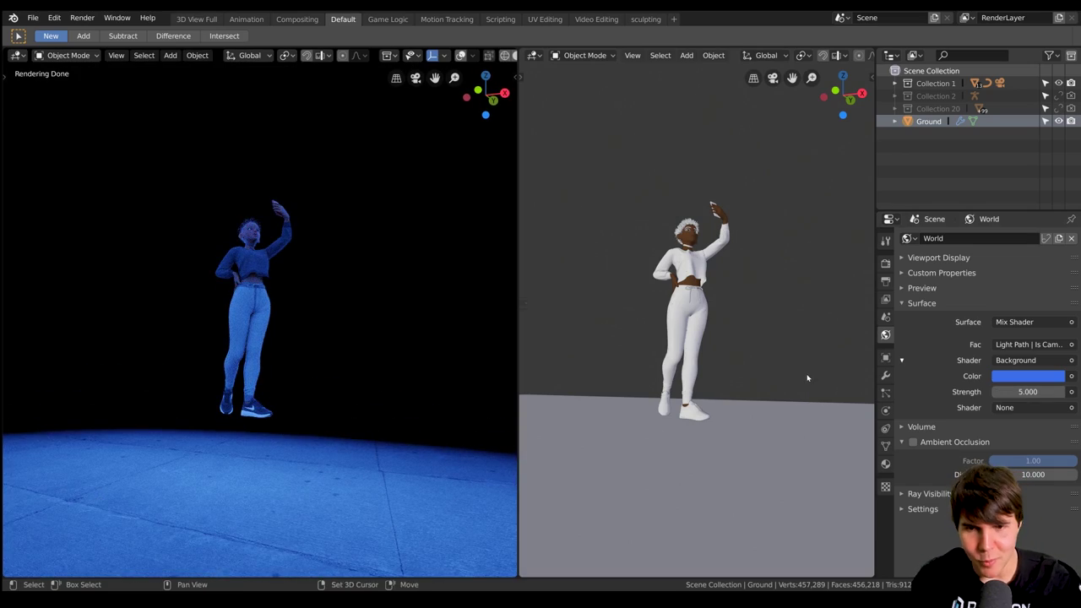
pyautogui.hotkey('shift', 'F3')
pyautogui.scroll(-7, 699, 367)
pyautogui.moveTo(716, 394); pyautogui.dragTo(628, 281, button='middle')
pyautogui.scroll(5, 733, 314)
pyautogui.moveTo(738, 292); pyautogui.dragTo(652, 299, button='middle')
pyautogui.moveTo(714, 243); pyautogui.dragTo(650, 304, button='middle')
pyautogui.moveTo(680, 203); pyautogui.dragTo(694, 258)
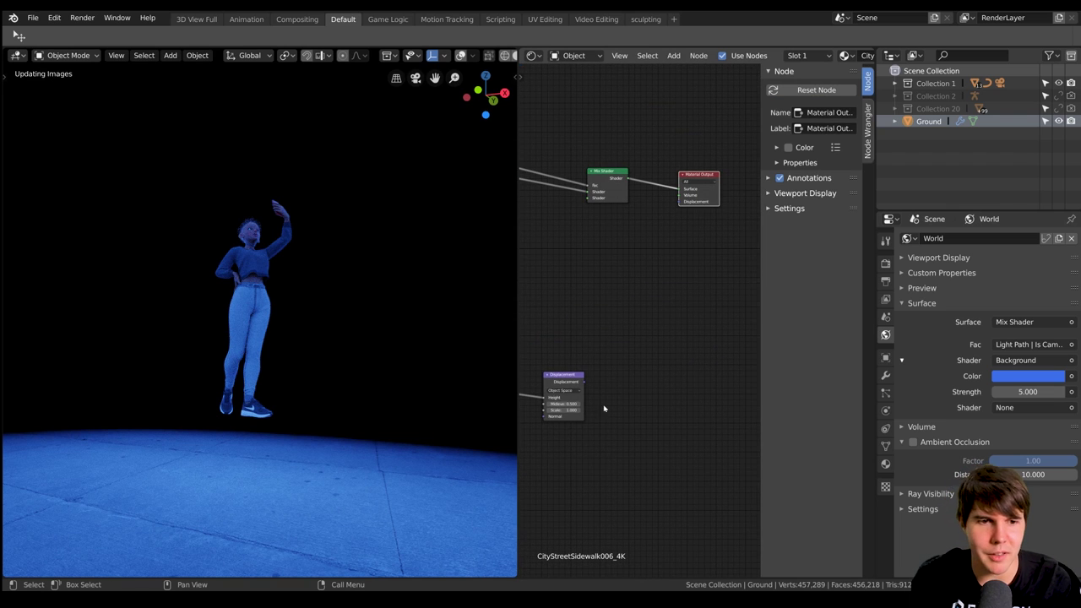
# Nudge the Ground plane along global Z in small moves to bring it level with the shoe soles
pyautogui.moveTo(295, 413); pyautogui.dragTo(283, 469, button='middle')
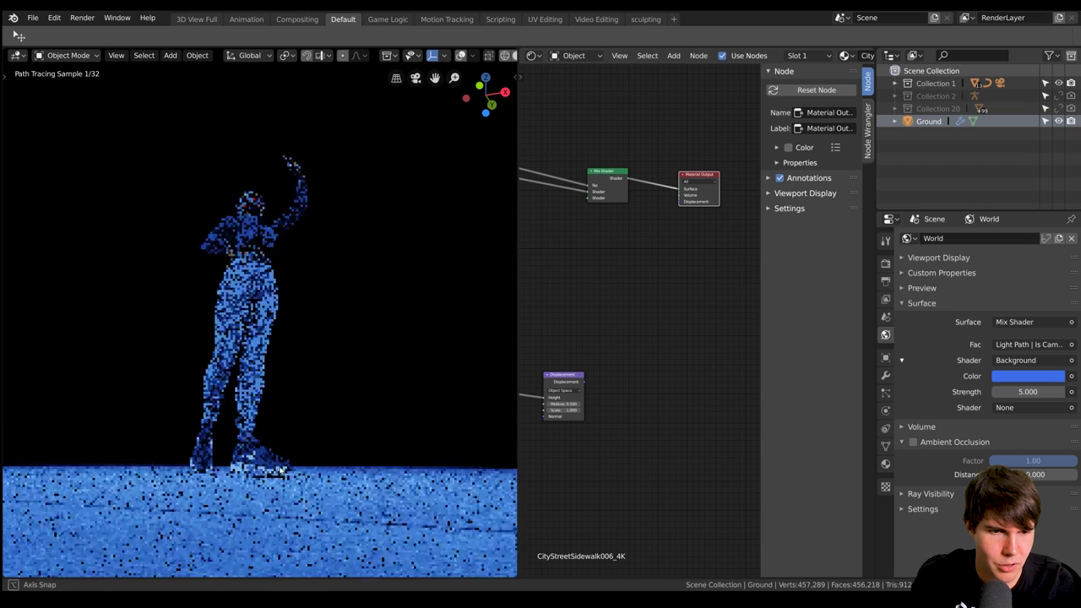
pyautogui.press('g')
pyautogui.press('z')
pyautogui.click(317, 474)
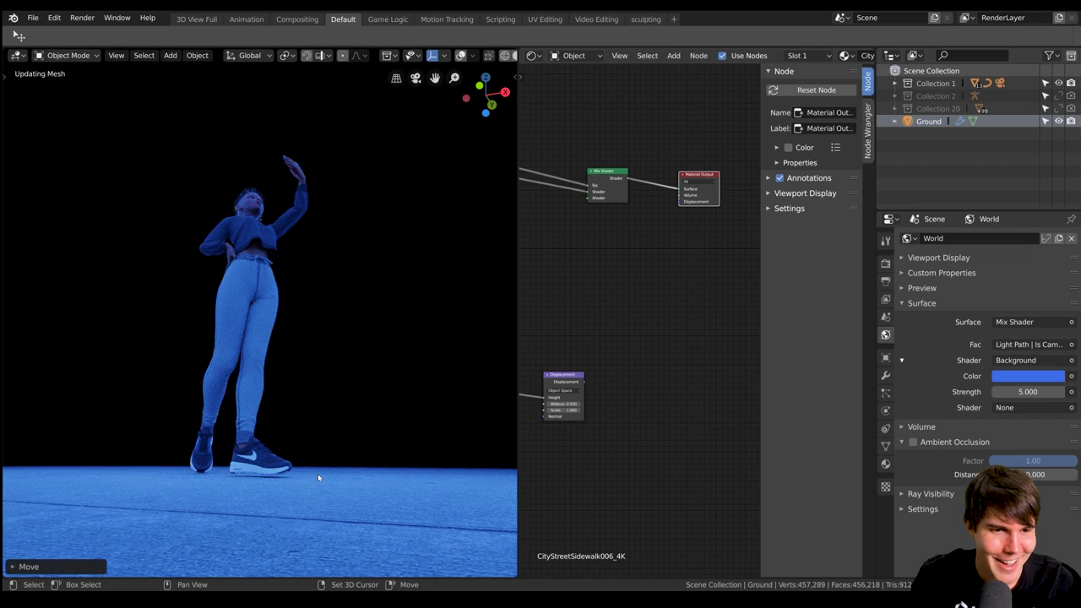
pyautogui.press('g')
pyautogui.press('z')
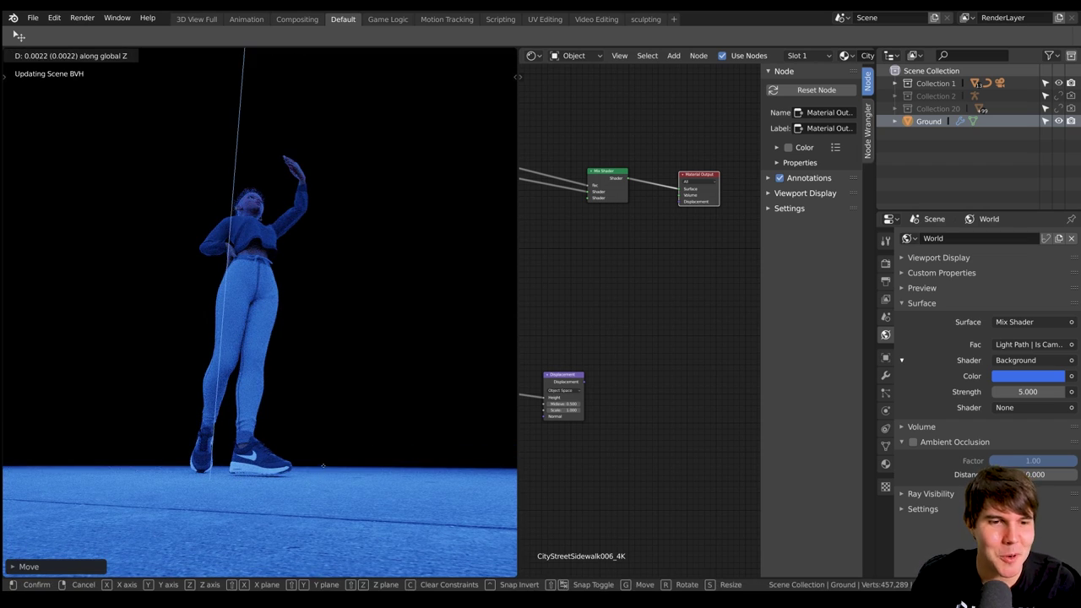
pyautogui.click(324, 461)
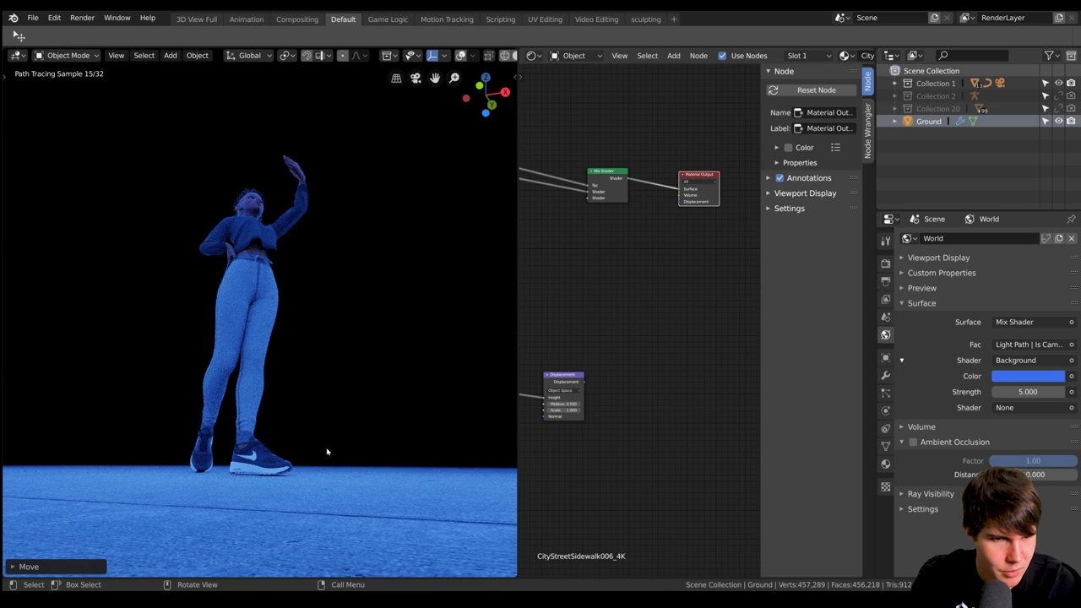
pyautogui.press('g')
pyautogui.press('z')
pyautogui.click(331, 440)
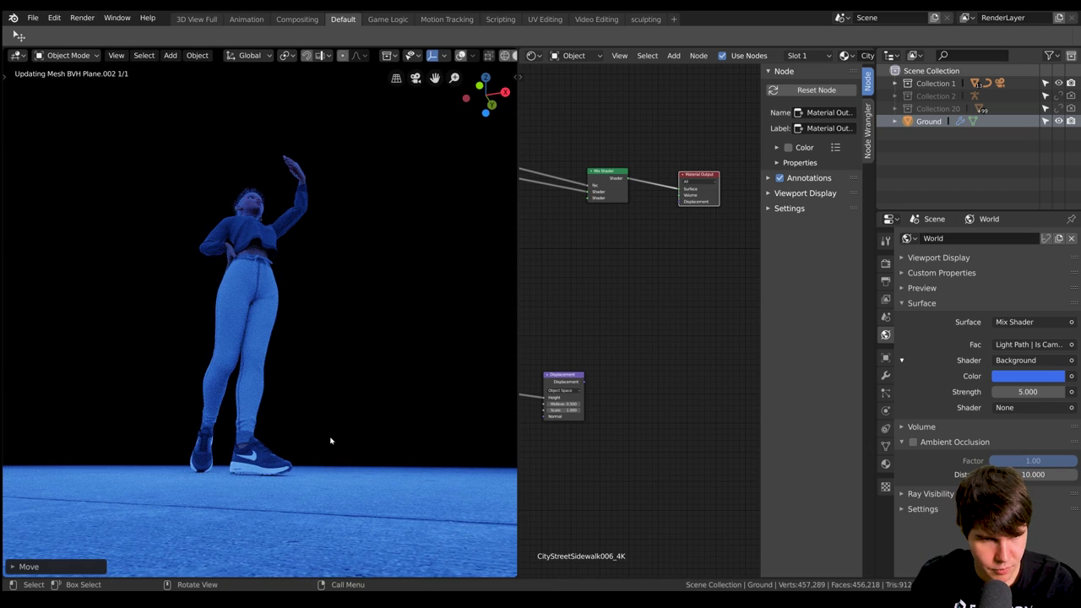
# Inspect the character's contact with the ground from another angle and return to the camera view
pyautogui.moveTo(330, 440); pyautogui.dragTo(333, 465, button='middle')
pyautogui.scroll(-3, 333, 466)
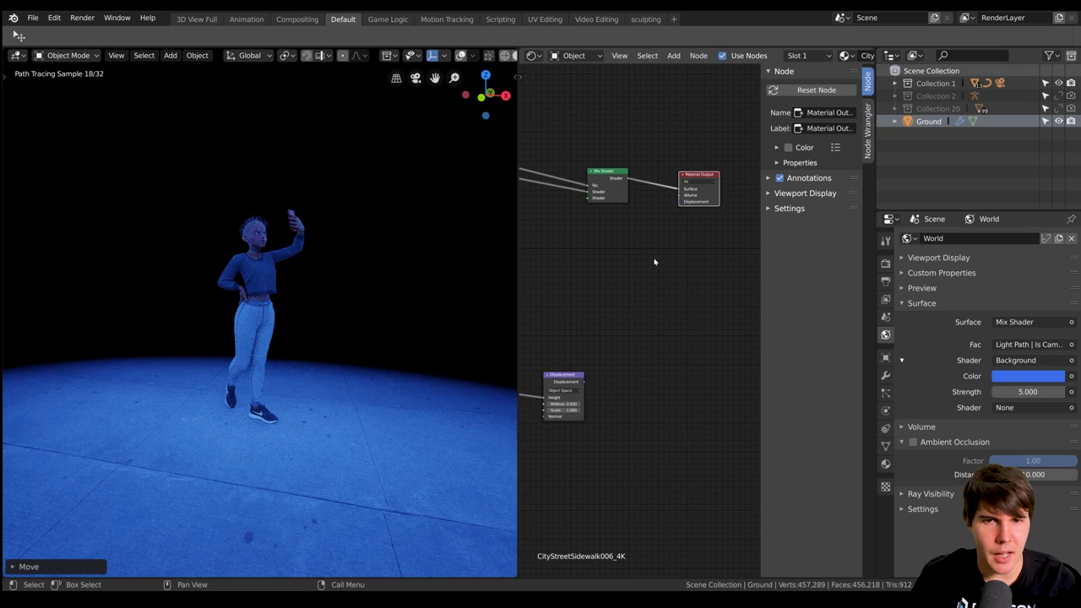
pyautogui.scroll(-1, 654, 261)
pyautogui.press('KP_0')
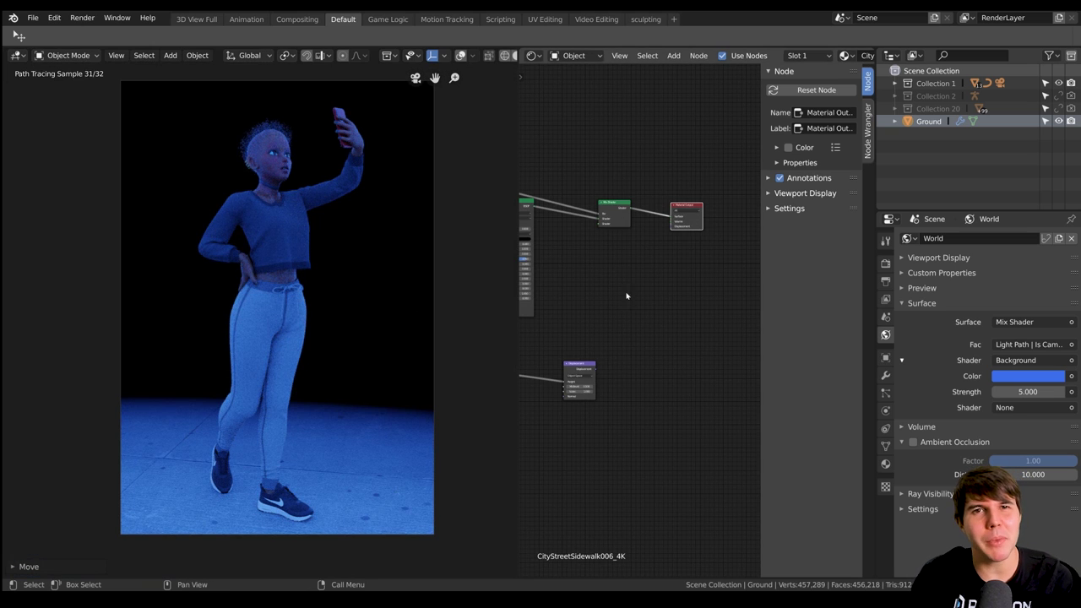
# Bring up the reference image in place of the Shader Editor, and switch that area to a 3D viewport
pyautogui.moveTo(586, 309); pyautogui.dragTo(619, 309, button='middle')
pyautogui.click(532, 55)
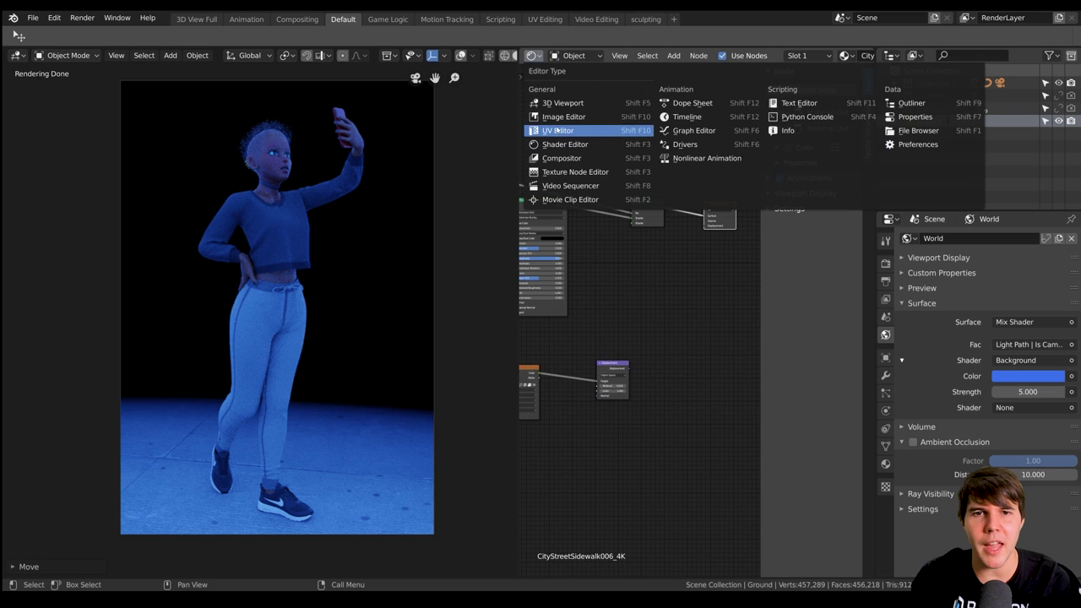
pyautogui.click(564, 116)
pyautogui.scroll(1, 580, 140)
pyautogui.click(532, 56)
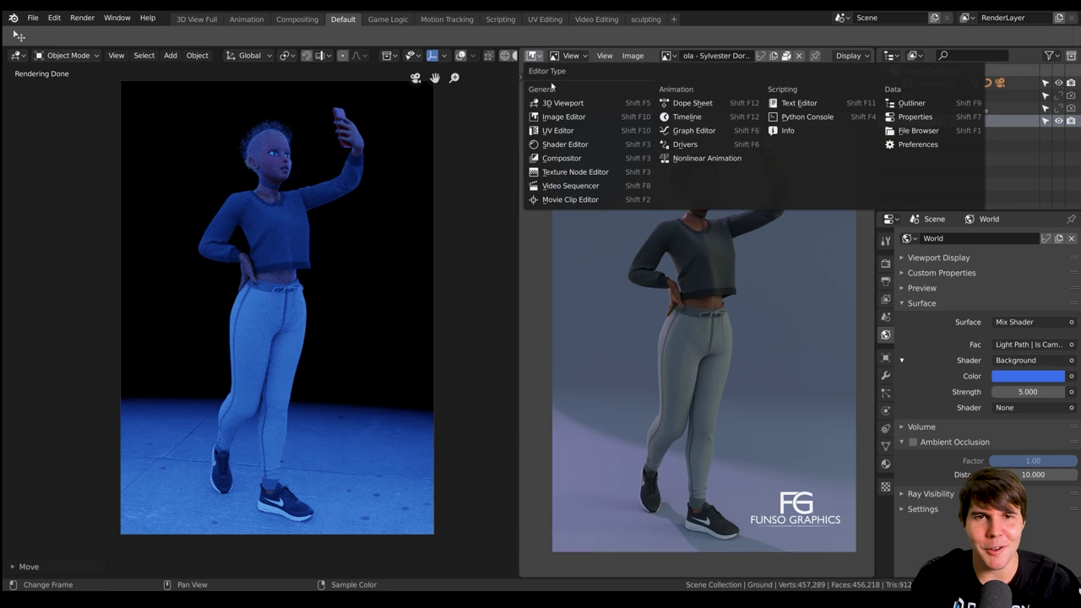
pyautogui.click(563, 102)
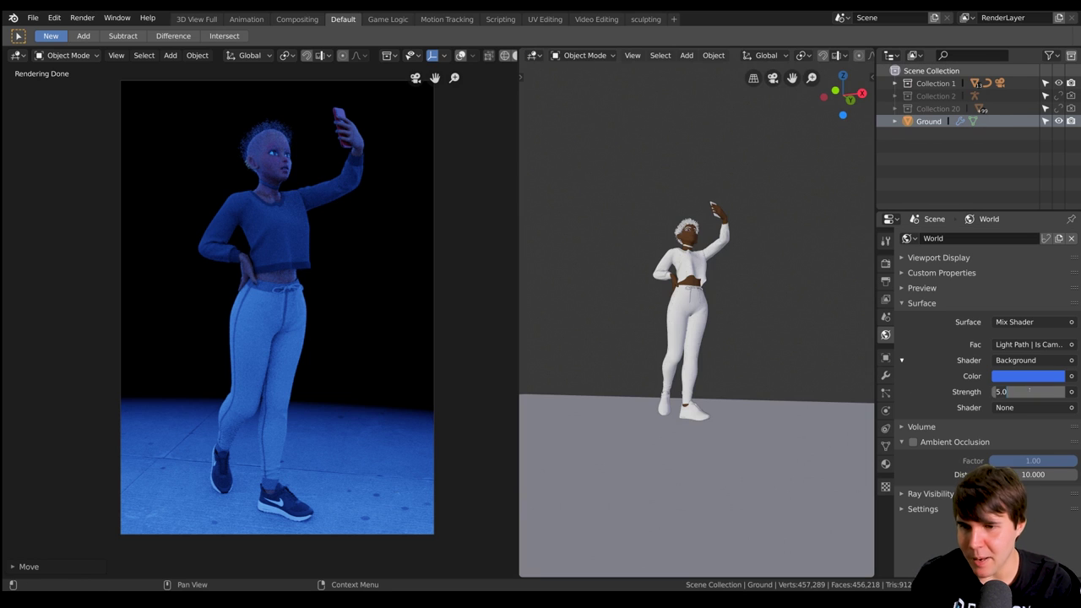
# Lower the blue world background's strength to 0.2
pyautogui.write('0.8')
pyautogui.press('Return')
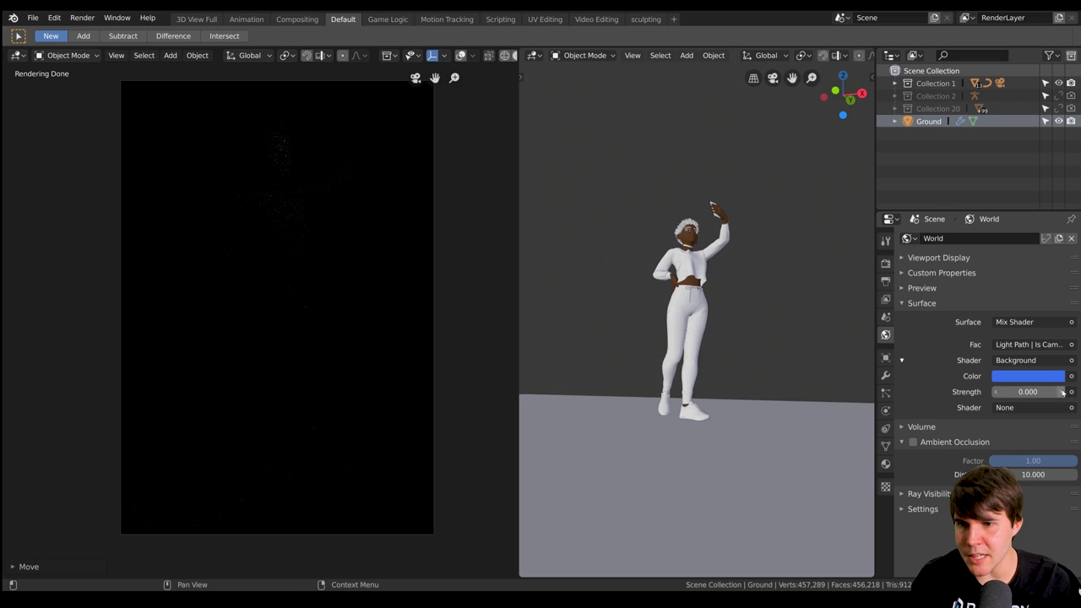
pyautogui.moveTo(785, 329); pyautogui.dragTo(781, 363, button='middle')
pyautogui.scroll(4, 722, 371)
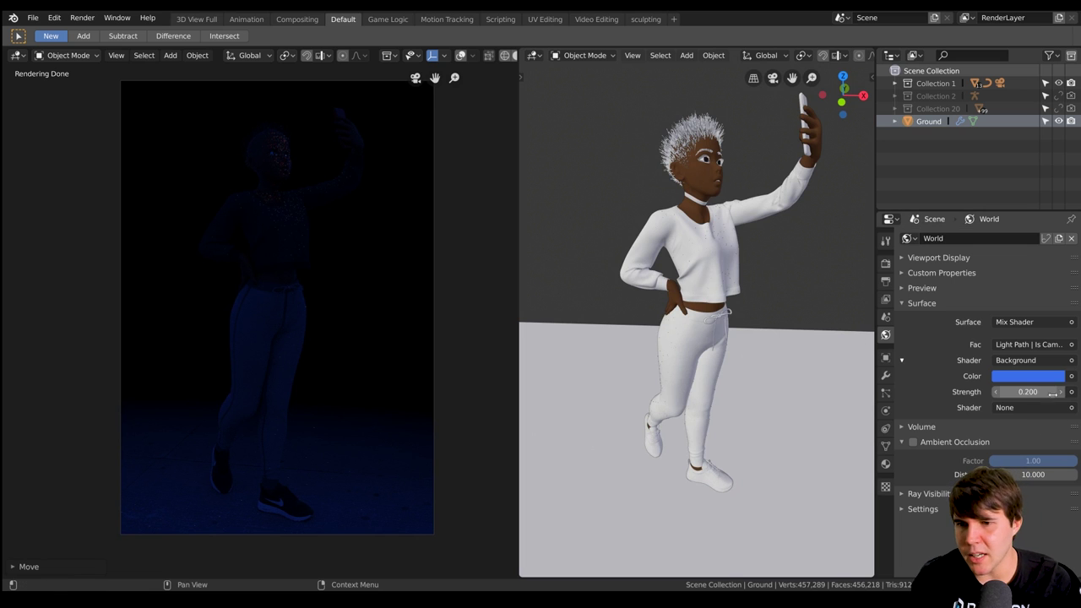
pyautogui.moveTo(786, 257); pyautogui.dragTo(724, 260, button='middle')
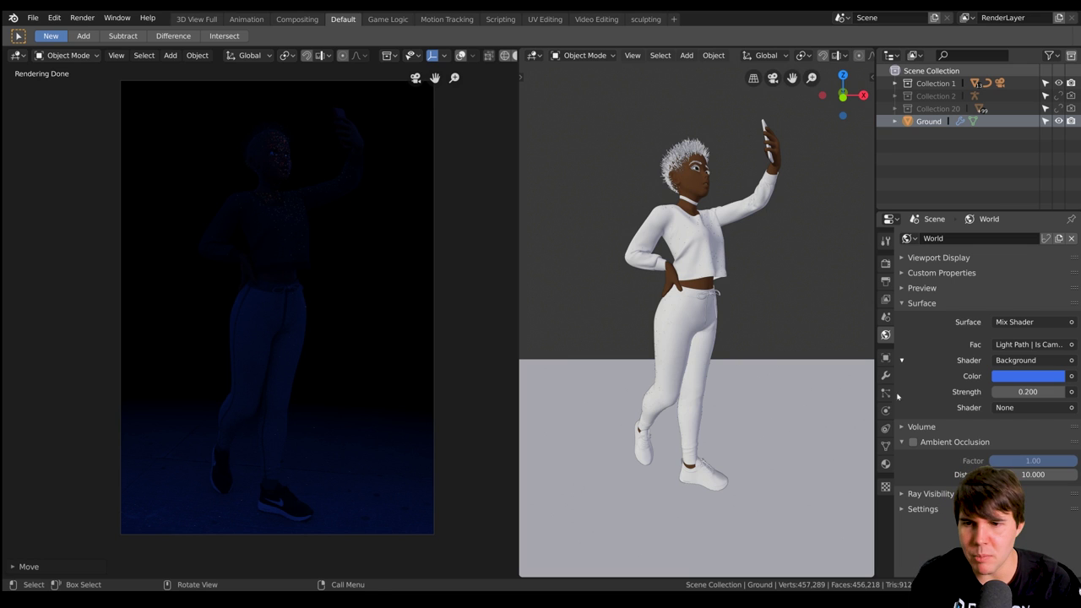
pyautogui.click(1060, 392)
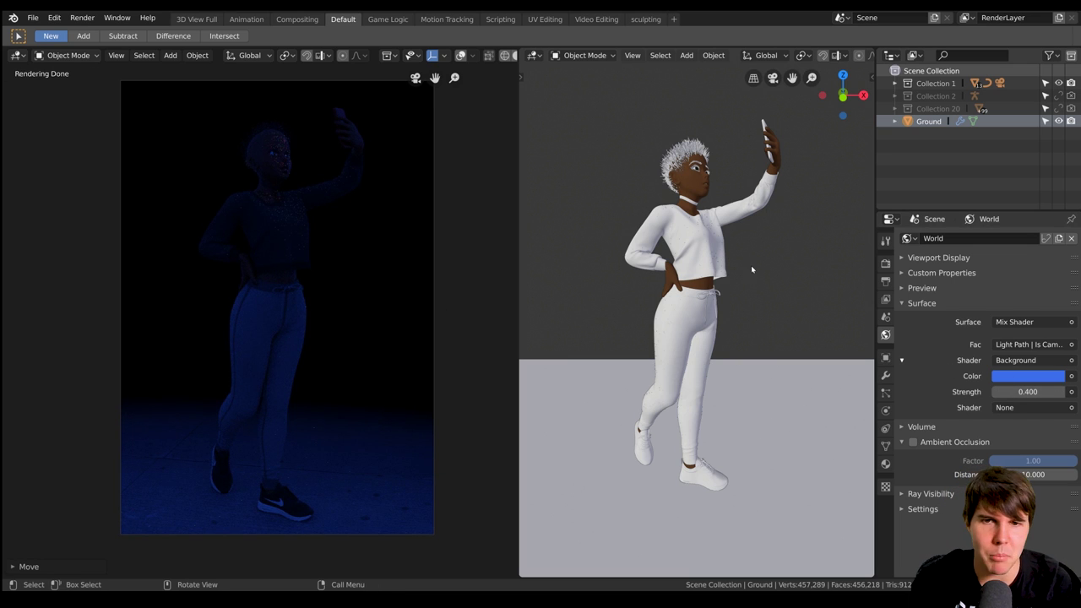
pyautogui.scroll(-1, 735, 270)
pyautogui.click(997, 392)
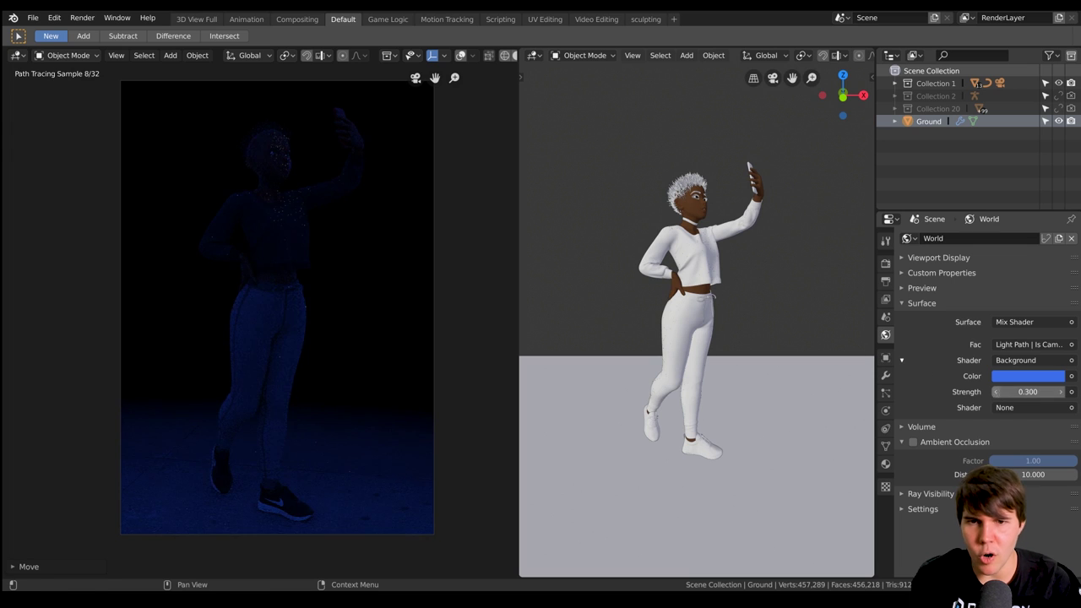
# Add a point light to the scene and raise it along global Z to above the character's head
pyautogui.press('KP_7')
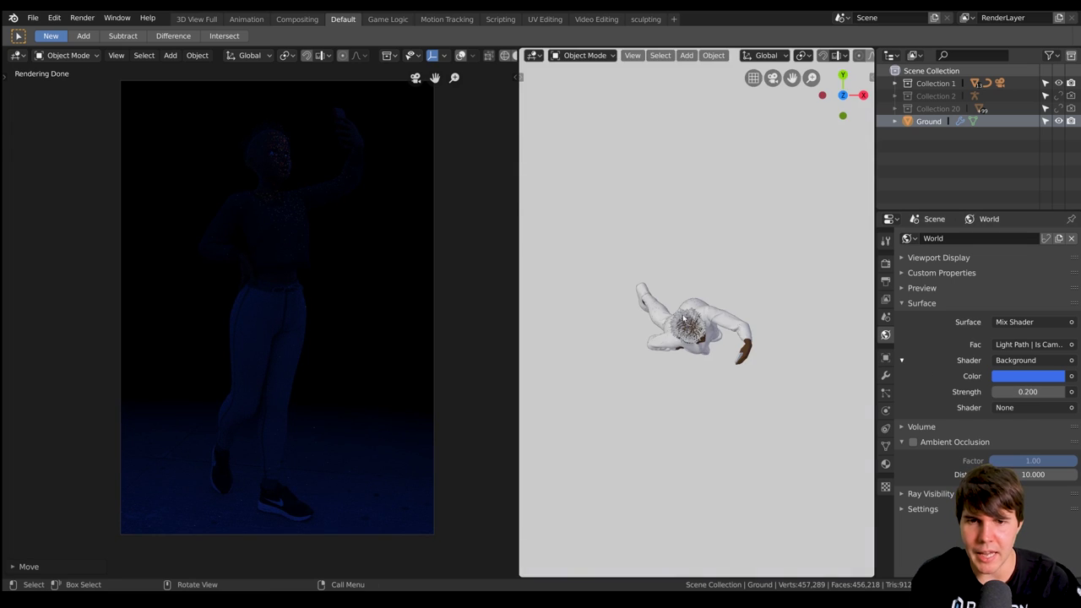
pyautogui.scroll(-6, 709, 322)
pyautogui.keyDown('shift'); pyautogui.moveTo(714, 328); pyautogui.dragTo(704, 271, button='middle'); pyautogui.keyUp('shift')
pyautogui.hotkey('shift', 'a')
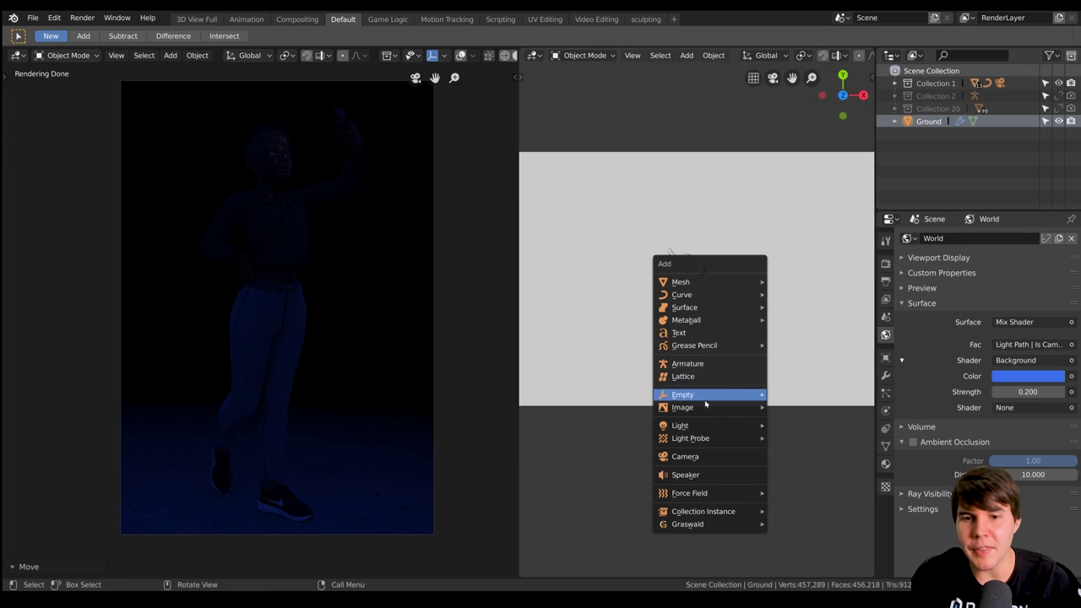
pyautogui.moveTo(726, 425)
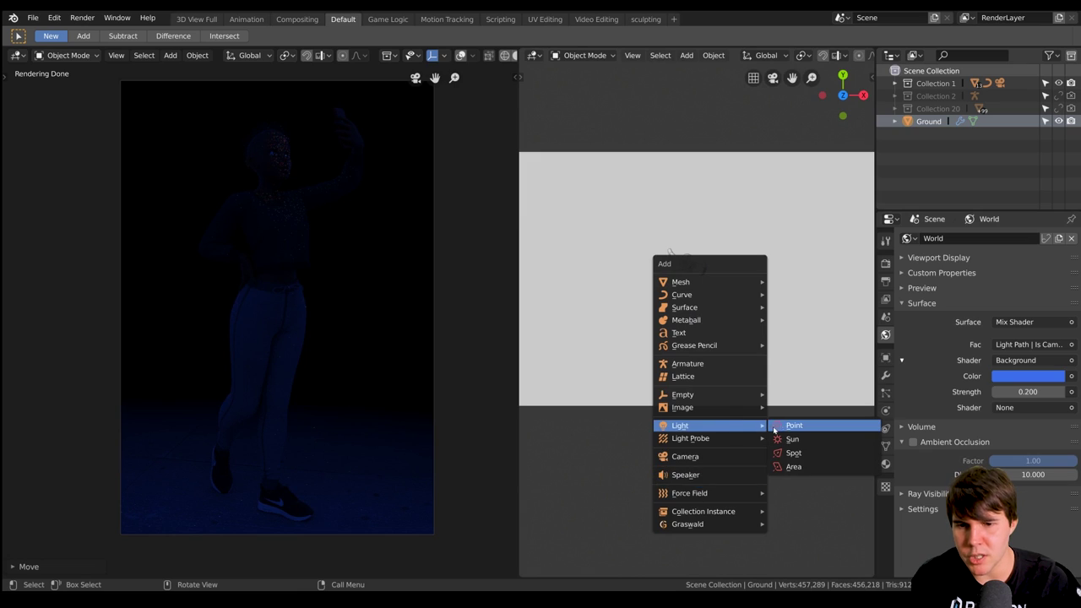
pyautogui.click(784, 425)
pyautogui.moveTo(784, 425); pyautogui.dragTo(735, 363, button='middle')
pyautogui.press('g')
pyautogui.press('z')
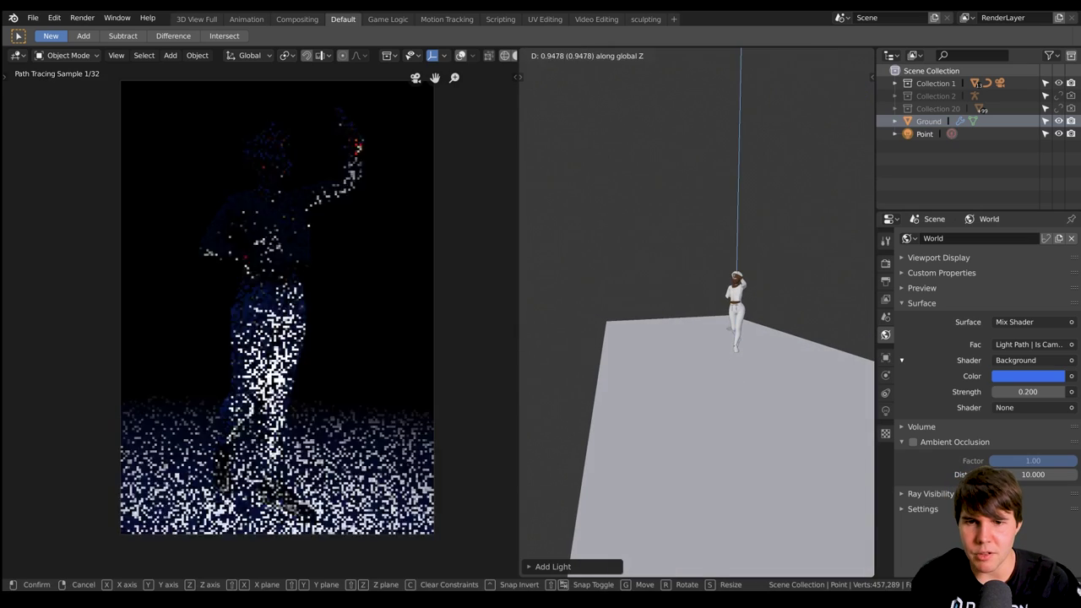
pyautogui.click(770, 66)
# With overlays shown in the second viewport, move the point light out in front of the character and open its light settings
pyautogui.scroll(-5, 771, 56)
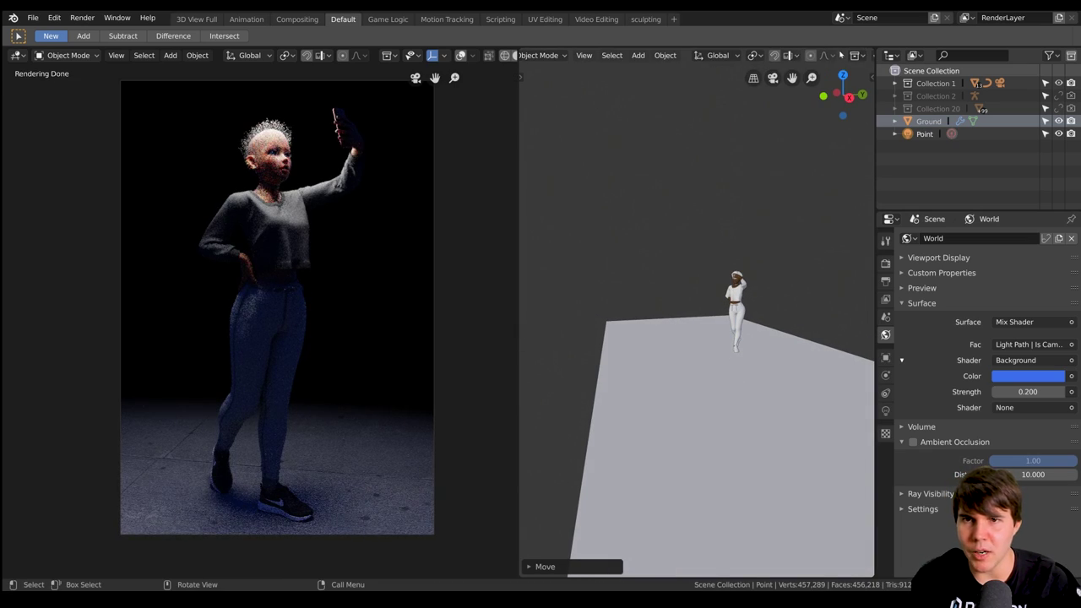
pyautogui.click(807, 56)
pyautogui.moveTo(783, 266); pyautogui.dragTo(751, 274, button='middle')
pyautogui.press('g')
pyautogui.click(723, 278)
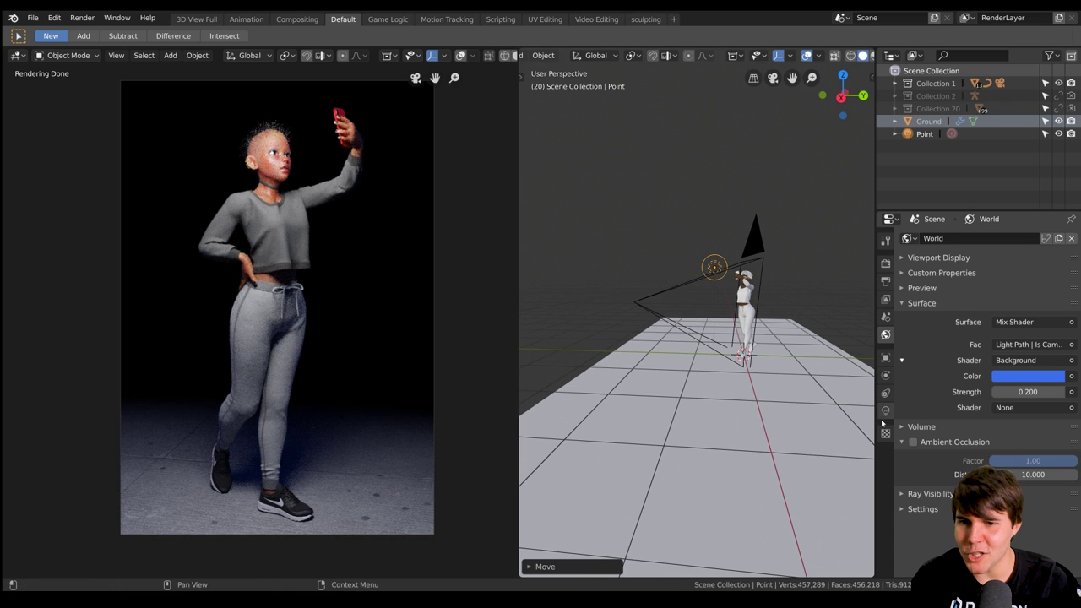
pyautogui.click(885, 411)
# In the top view, shift the point light toward the phone side and farther from the character, between her and the camera
pyautogui.moveTo(760, 321); pyautogui.dragTo(728, 302, button='middle')
pyautogui.press('KP_7')
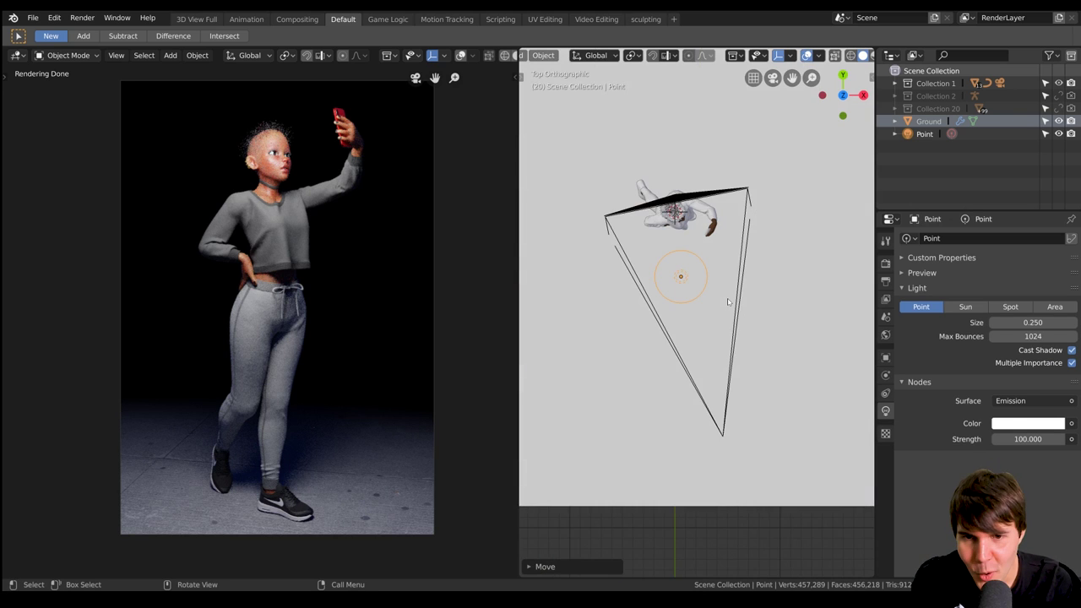
pyautogui.scroll(-2, 706, 343)
pyautogui.scroll(3, 707, 340)
pyautogui.keyDown('shift'); pyautogui.moveTo(723, 284); pyautogui.dragTo(733, 322, button='middle'); pyautogui.keyUp('shift')
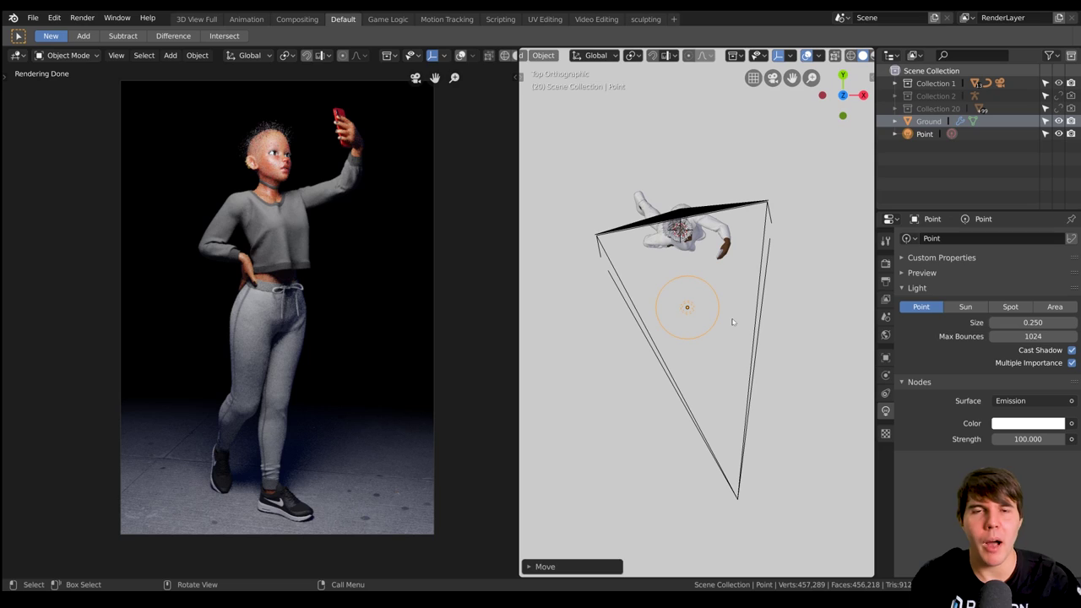
pyautogui.scroll(2, 732, 321)
pyautogui.scroll(-1, 734, 329)
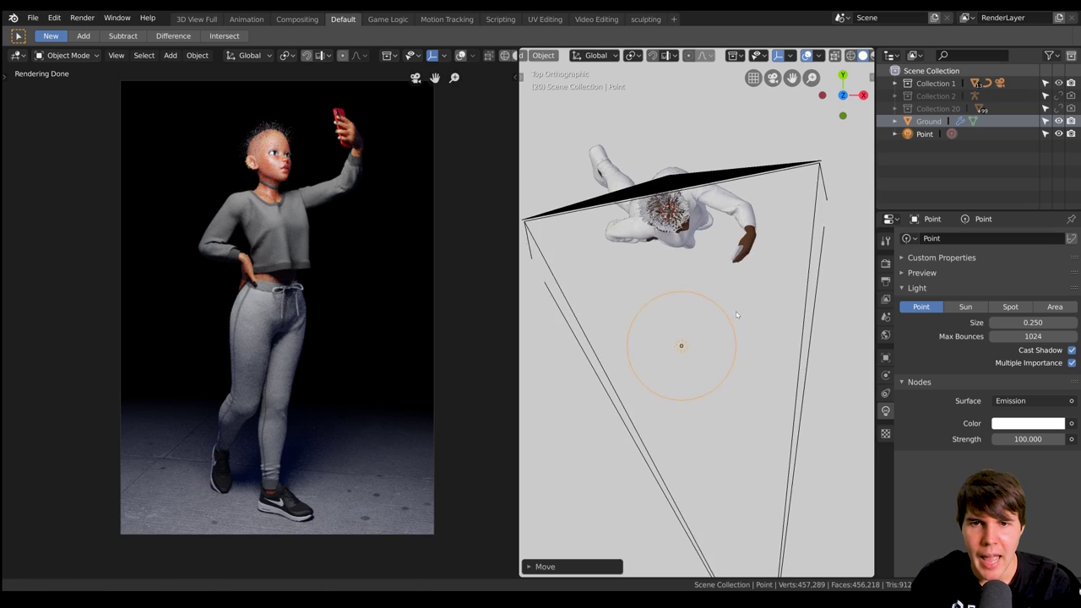
pyautogui.press('g')
pyautogui.click(789, 337)
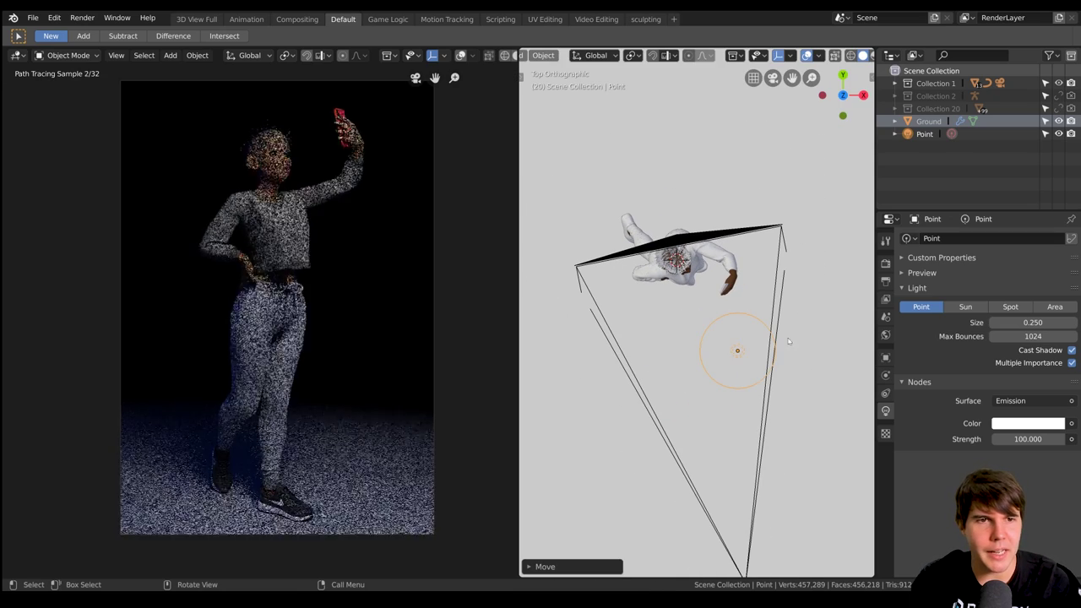
pyautogui.press('g')
pyautogui.click(707, 374)
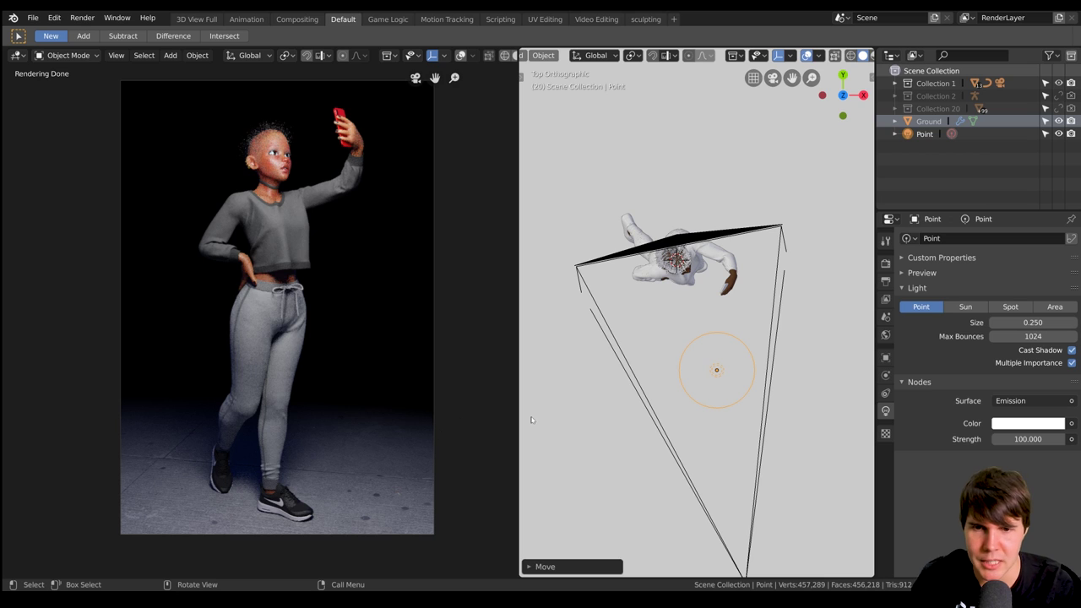
# Move the point light back close to the character, near her face and the raised phone
pyautogui.scroll(1, 687, 364)
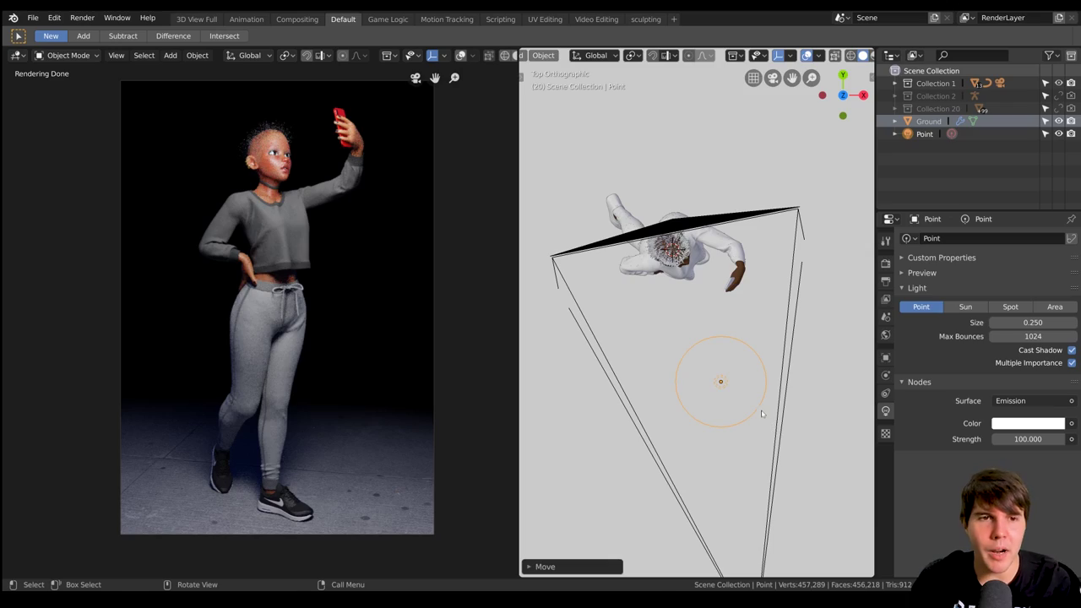
pyautogui.press('g')
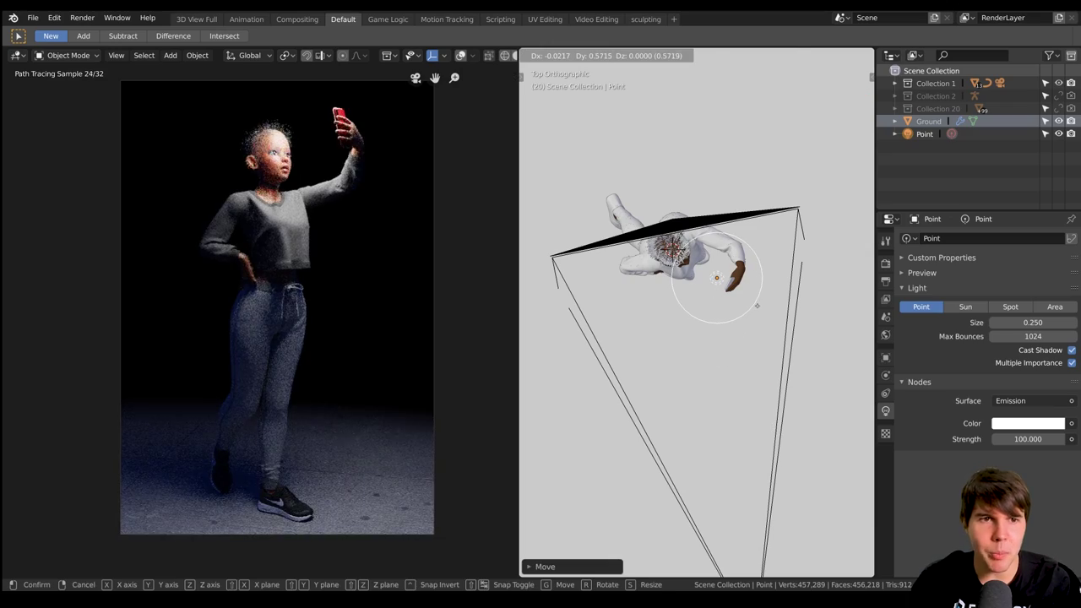
pyautogui.click(756, 305)
pyautogui.moveTo(757, 305)
pyautogui.mouseDown(button='middle')
pyautogui.moveTo(721, 254)
pyautogui.moveTo(725, 308)
pyautogui.moveTo(729, 296)
pyautogui.moveTo(717, 300)
pyautogui.moveTo(718, 290)
pyautogui.moveTo(748, 289)
pyautogui.mouseUp(button='middle')
pyautogui.scroll(3, 726, 308)
pyautogui.scroll(-3, 725, 301)
pyautogui.press('g')
pyautogui.click(704, 299)
pyautogui.moveTo(796, 251)
pyautogui.mouseDown(button='middle')
pyautogui.moveTo(760, 257)
pyautogui.moveTo(785, 262)
pyautogui.moveTo(763, 267)
pyautogui.moveTo(785, 266)
pyautogui.moveTo(801, 246)
pyautogui.mouseUp(button='middle')
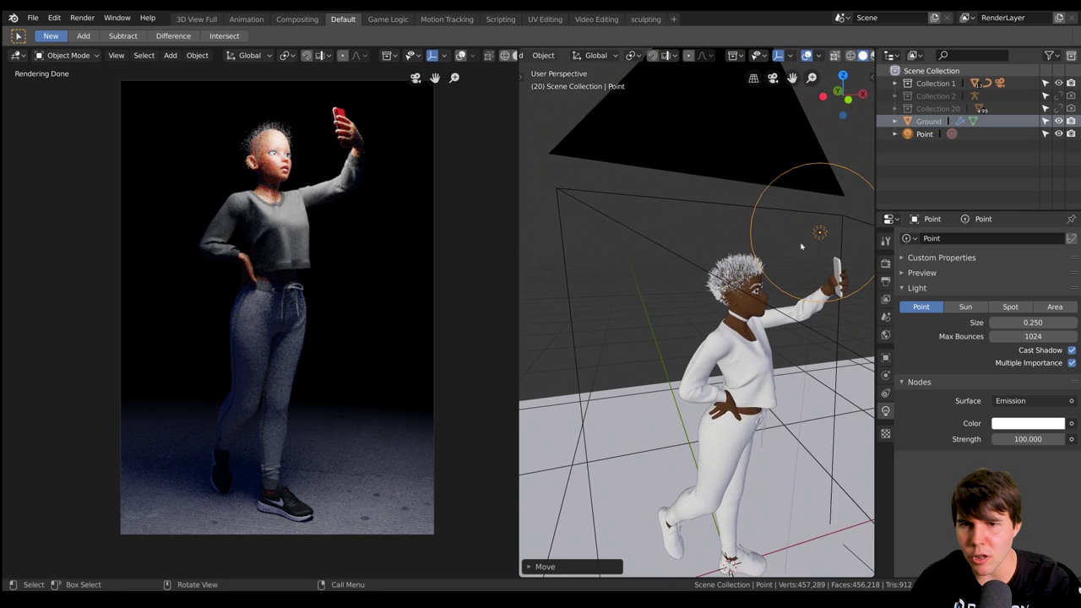
# Position the point light directly in front of the phone so it acts as light from the screen
pyautogui.keyDown('shift'); pyautogui.moveTo(836, 277); pyautogui.dragTo(760, 268, button='middle'); pyautogui.keyUp('shift')
pyautogui.scroll(2, 760, 268)
pyautogui.moveTo(667, 272); pyautogui.dragTo(764, 246, button='middle')
pyautogui.scroll(2, 734, 299)
pyautogui.press('g')
pyautogui.click(752, 284)
pyautogui.moveTo(752, 285)
pyautogui.mouseDown(button='middle')
pyautogui.moveTo(723, 301)
pyautogui.moveTo(753, 300)
pyautogui.mouseUp(button='middle')
pyautogui.scroll(1, 723, 301)
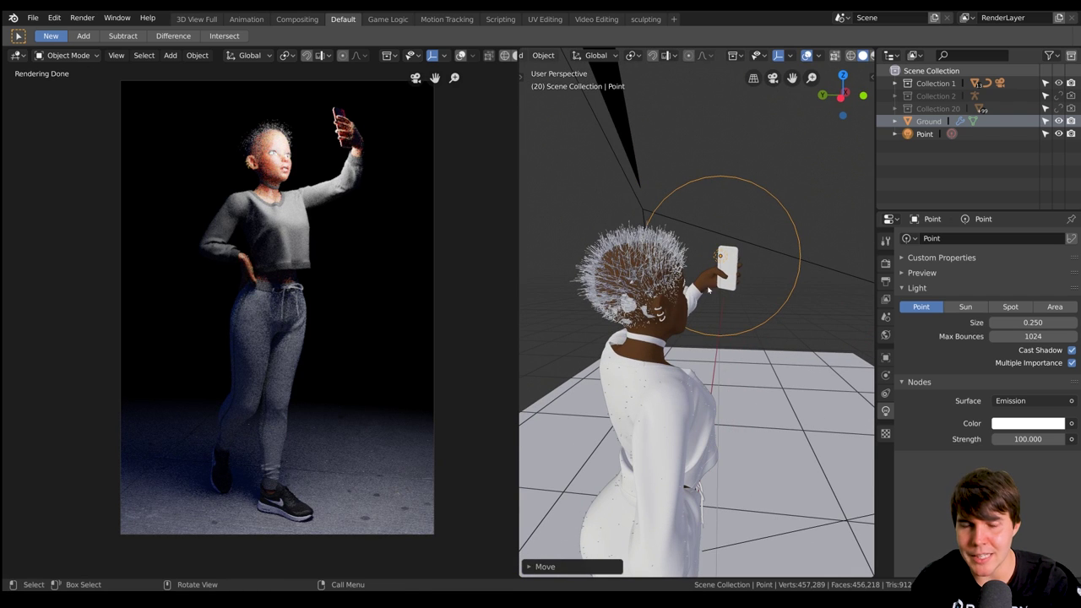
# Reduce the point light's size to 0.036, close to the scale of the phone
pyautogui.moveTo(708, 290); pyautogui.dragTo(745, 258, button='middle')
pyautogui.moveTo(655, 265); pyautogui.dragTo(766, 152, button='middle')
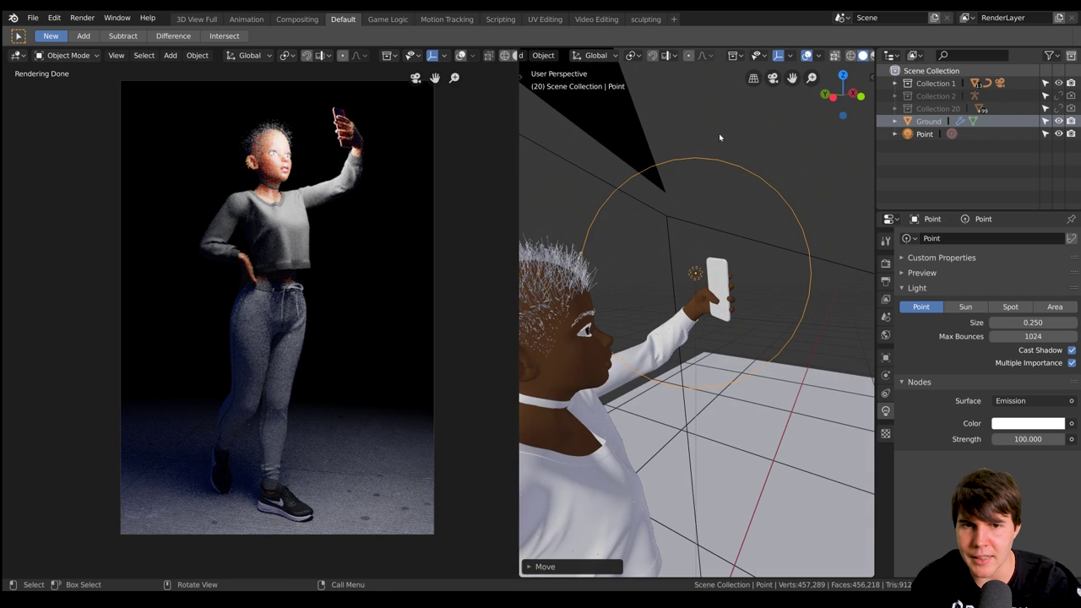
pyautogui.moveTo(1032, 323); pyautogui.dragTo(997, 322)
pyautogui.moveTo(749, 311); pyautogui.dragTo(796, 313, button='middle')
pyautogui.scroll(2, 751, 312)
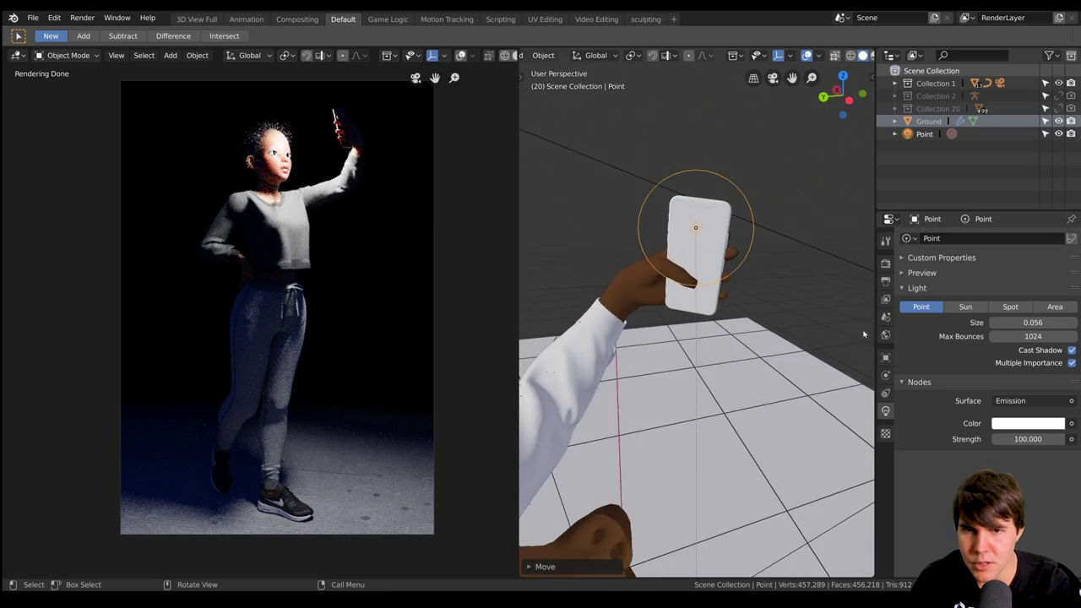
pyautogui.moveTo(1033, 323); pyautogui.dragTo(1021, 323)
pyautogui.moveTo(786, 299); pyautogui.dragTo(707, 292, button='middle')
pyautogui.scroll(-4, 650, 313)
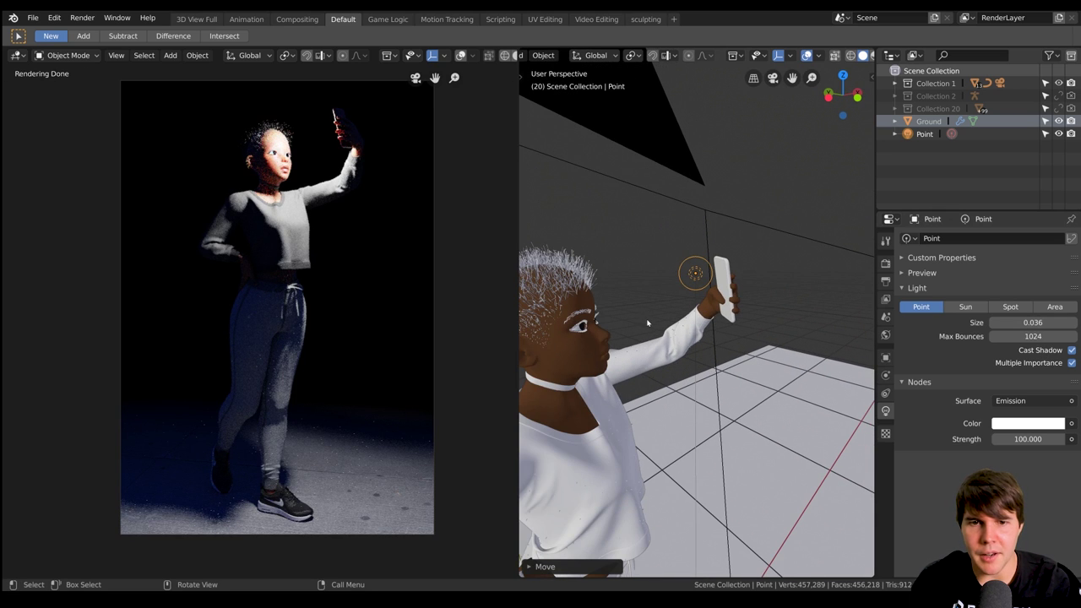
# Fine-tune the small point light's position beside the phone in the character's raised hand
pyautogui.moveTo(647, 266)
pyautogui.mouseDown(button='middle')
pyautogui.moveTo(716, 304)
pyautogui.moveTo(752, 302)
pyautogui.moveTo(763, 333)
pyautogui.moveTo(785, 332)
pyautogui.moveTo(702, 278)
pyautogui.moveTo(649, 299)
pyautogui.moveTo(736, 222)
pyautogui.moveTo(692, 251)
pyautogui.mouseUp(button='middle')
pyautogui.press('g')
pyautogui.click(765, 329)
pyautogui.scroll(-3, 693, 337)
pyautogui.keyDown('shift'); pyautogui.moveTo(678, 496); pyautogui.dragTo(682, 410, button='middle'); pyautogui.keyUp('shift')
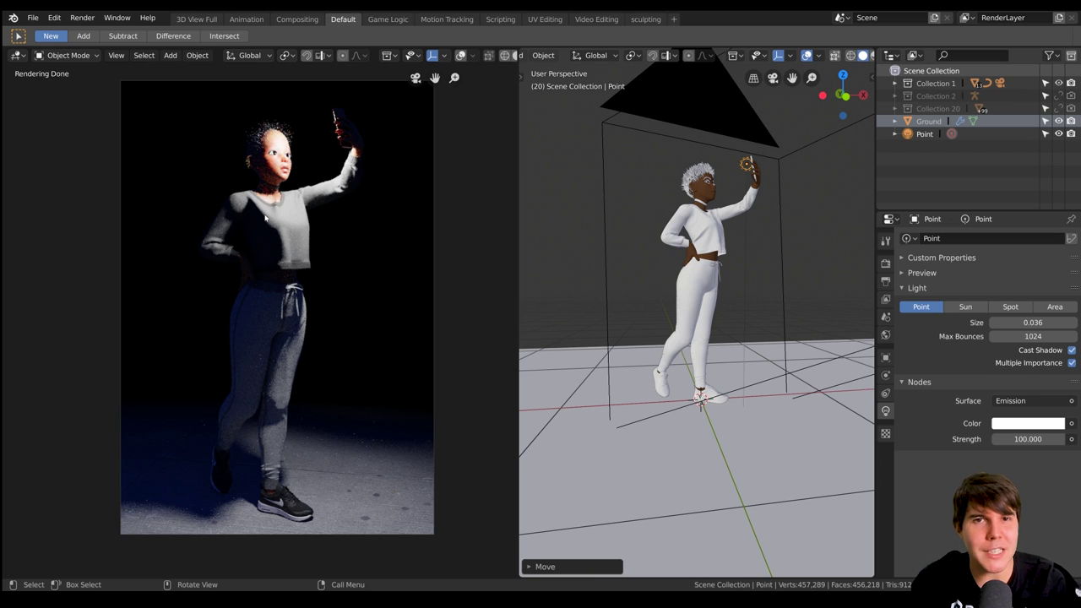
# Switch the scene's view transform to False Color to judge the exposure on the character's face
pyautogui.scroll(3, 301, 152)
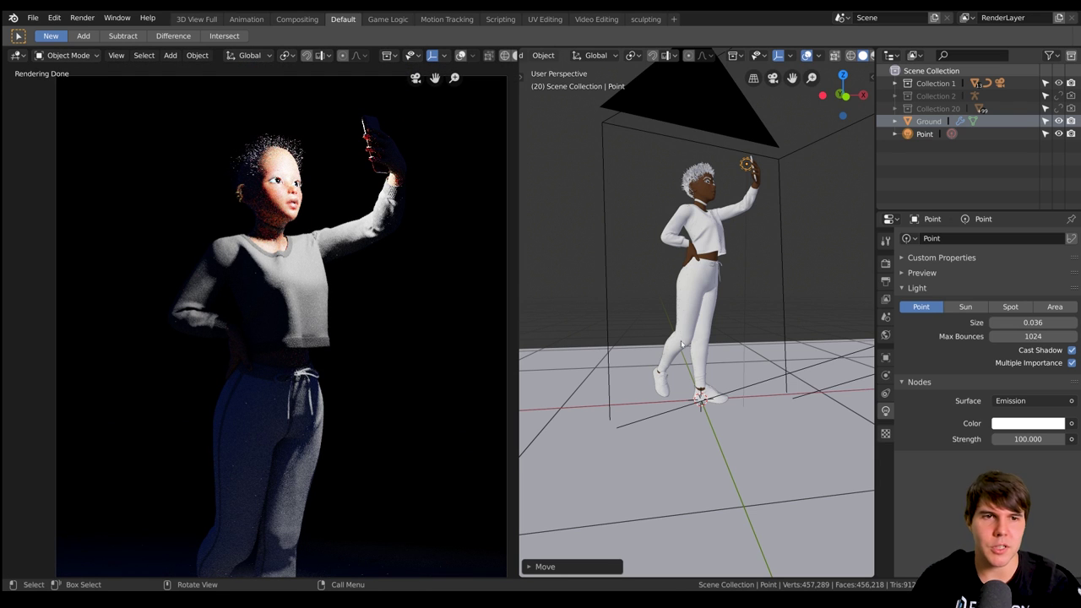
pyautogui.click(885, 262)
pyautogui.click(1021, 326)
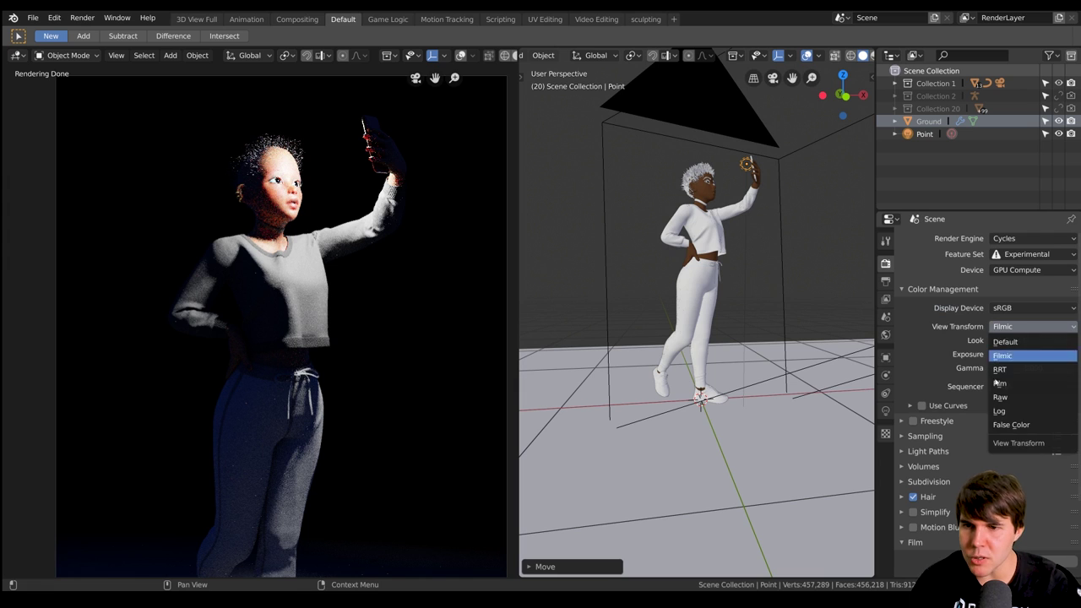
pyautogui.click(1018, 424)
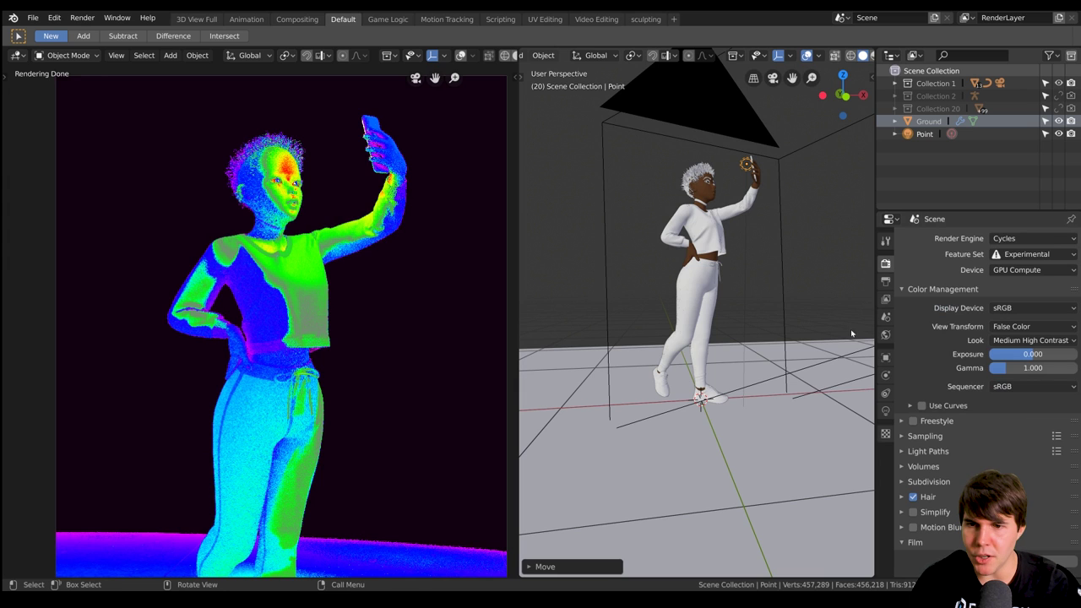
# Lower the point light's emission strength to 20.3
pyautogui.click(885, 410)
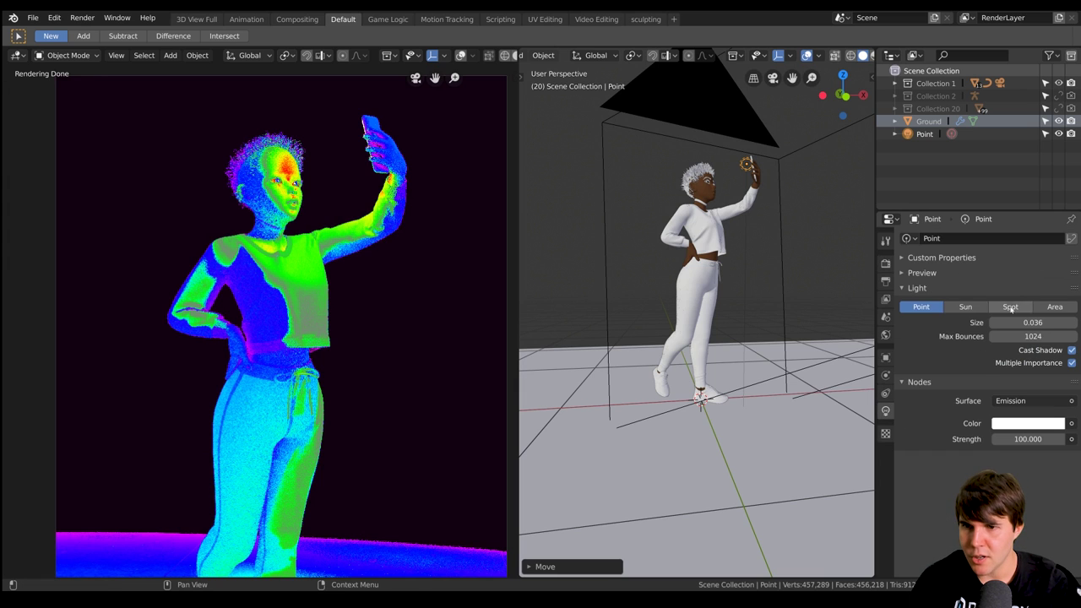
pyautogui.moveTo(1028, 439)
pyautogui.mouseDown()
pyautogui.moveTo(1013, 439)
pyautogui.moveTo(1037, 439)
pyautogui.mouseUp()
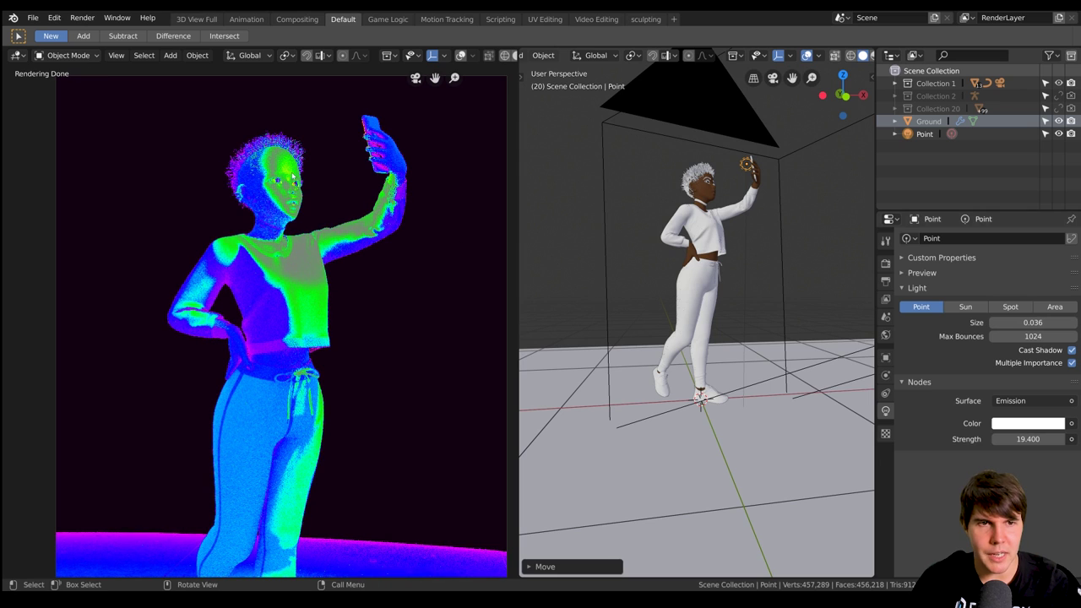
pyautogui.moveTo(1027, 439); pyautogui.dragTo(1032, 439)
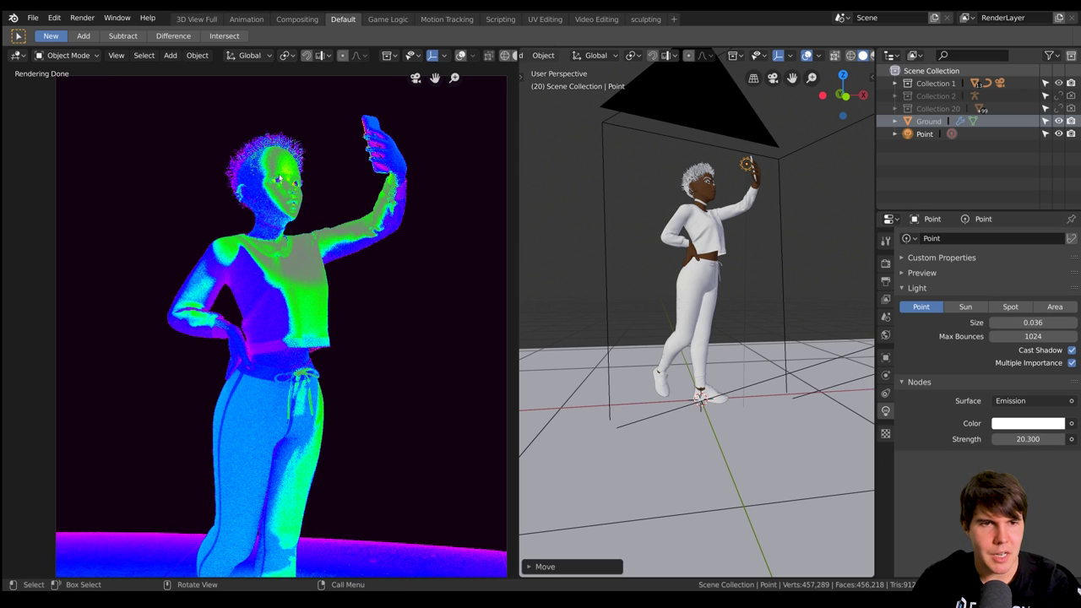
# Switch the scene's view transform from False Color back to Filmic
pyautogui.scroll(-3, 310, 275)
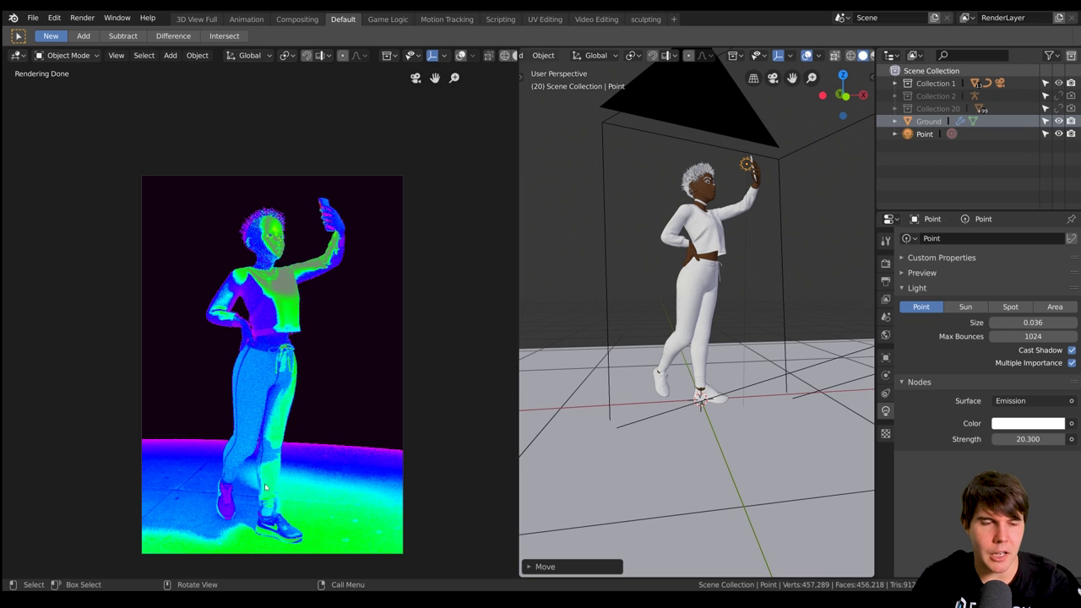
pyautogui.click(885, 262)
pyautogui.click(1032, 326)
pyautogui.click(992, 357)
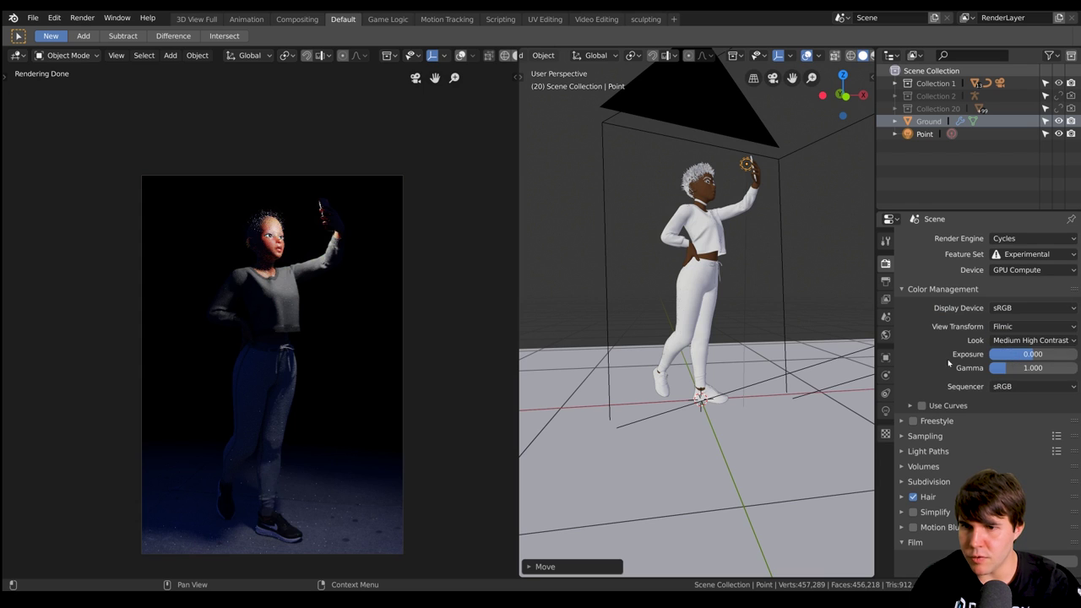
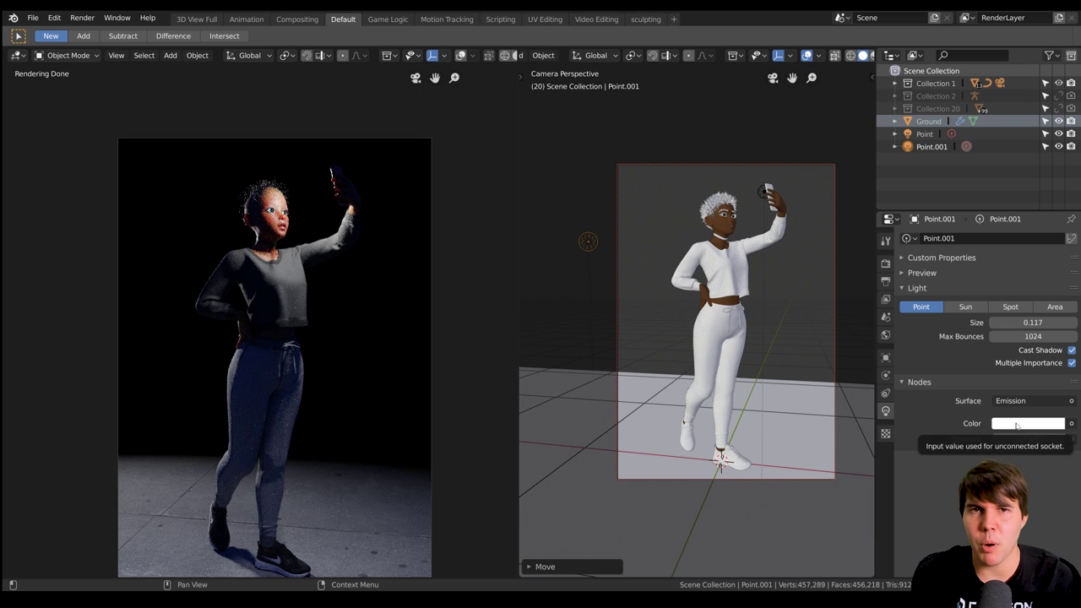
# Try purple and red tints on the point light behind the character and settle on pink, hue 0.829 and saturation 0.394
pyautogui.click(1017, 425)
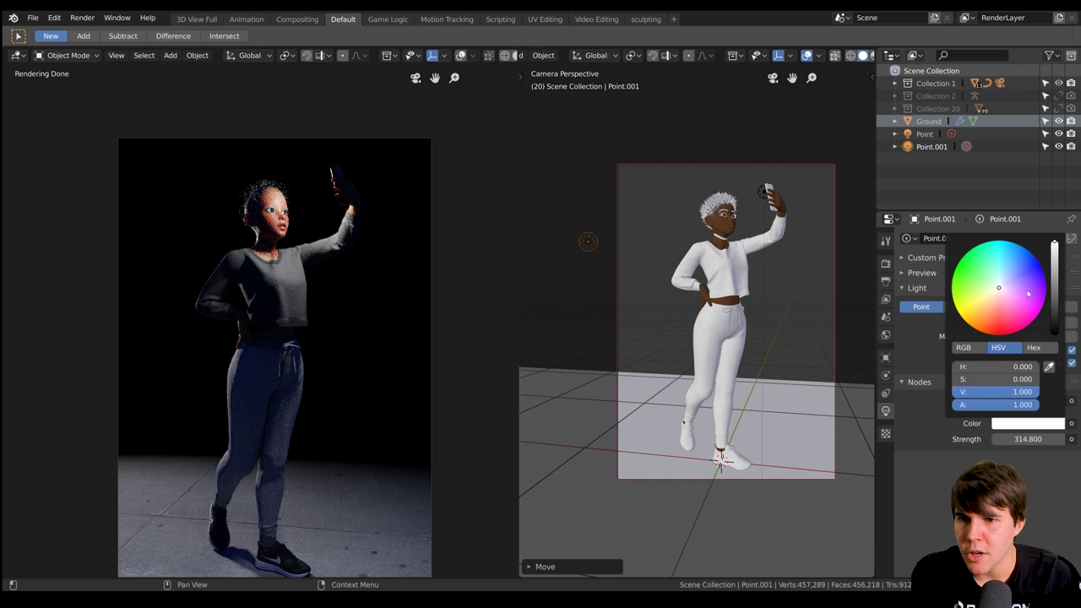
pyautogui.click(1018, 291)
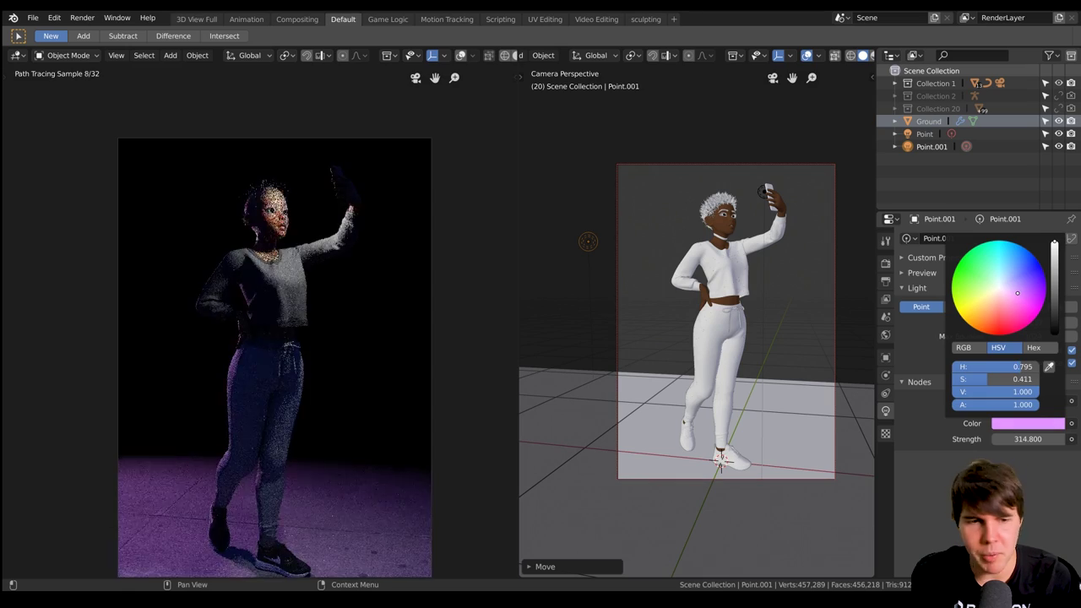
pyautogui.click(1015, 291)
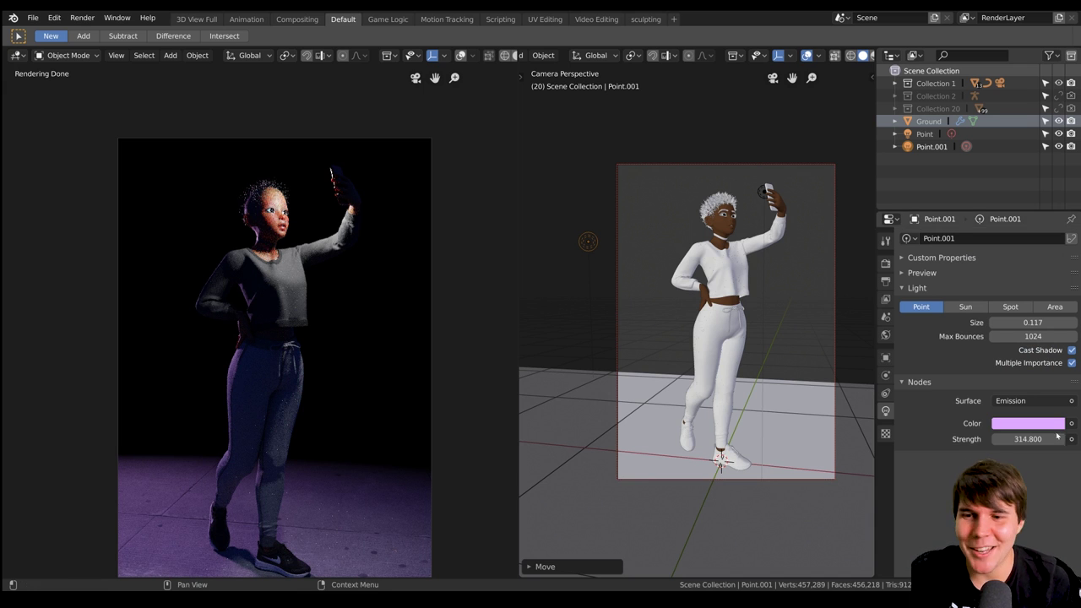
pyautogui.click(1025, 423)
pyautogui.click(993, 323)
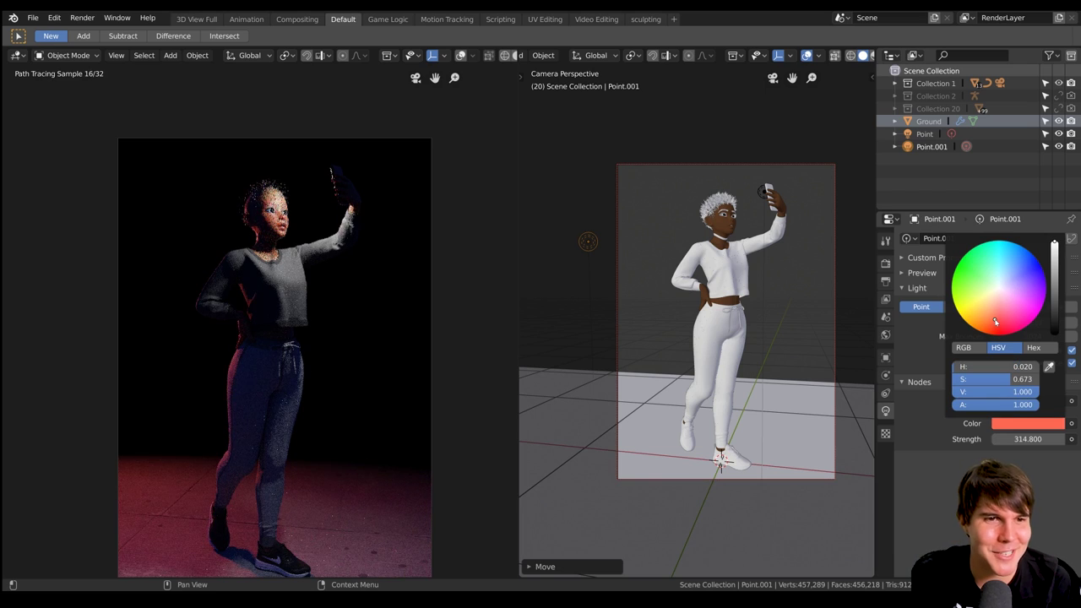
pyautogui.moveTo(1005, 300); pyautogui.dragTo(1019, 299)
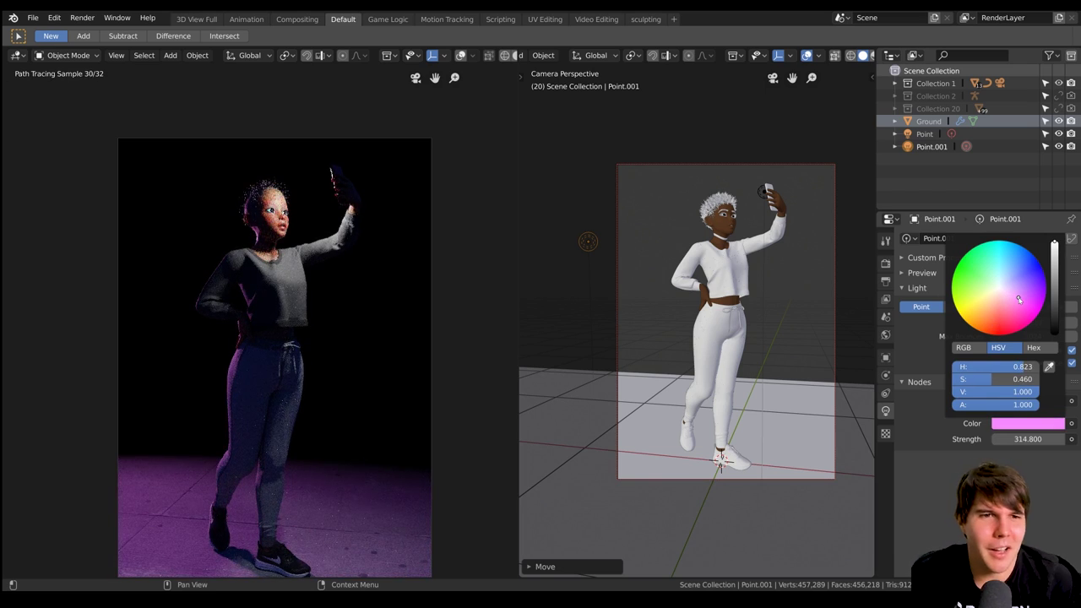
pyautogui.moveTo(1019, 299); pyautogui.dragTo(1017, 297)
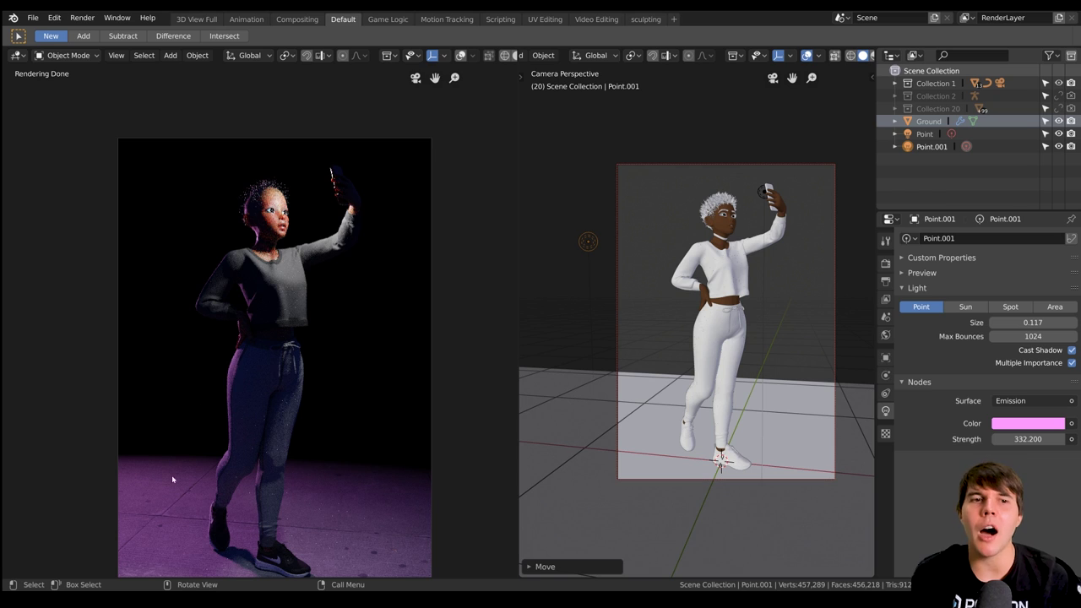
# Convert the pink point light to a spot light, rotate it towards the character and reposition it behind them
pyautogui.click(1010, 306)
pyautogui.moveTo(632, 422); pyautogui.dragTo(694, 407, button='middle')
pyautogui.press('r')
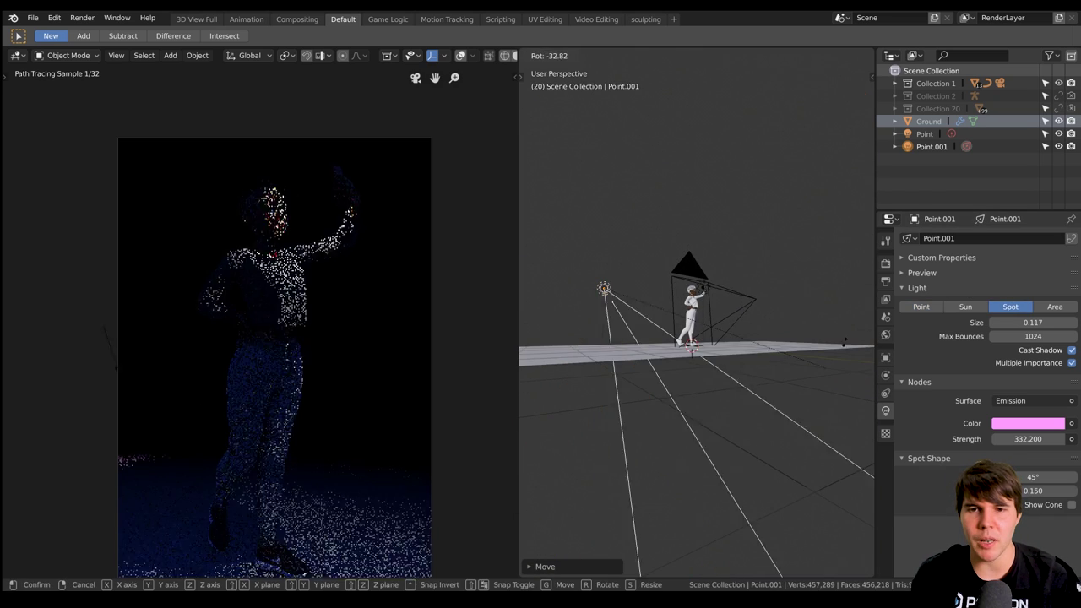
pyautogui.click(717, 213)
pyautogui.press('g')
pyautogui.click(711, 239)
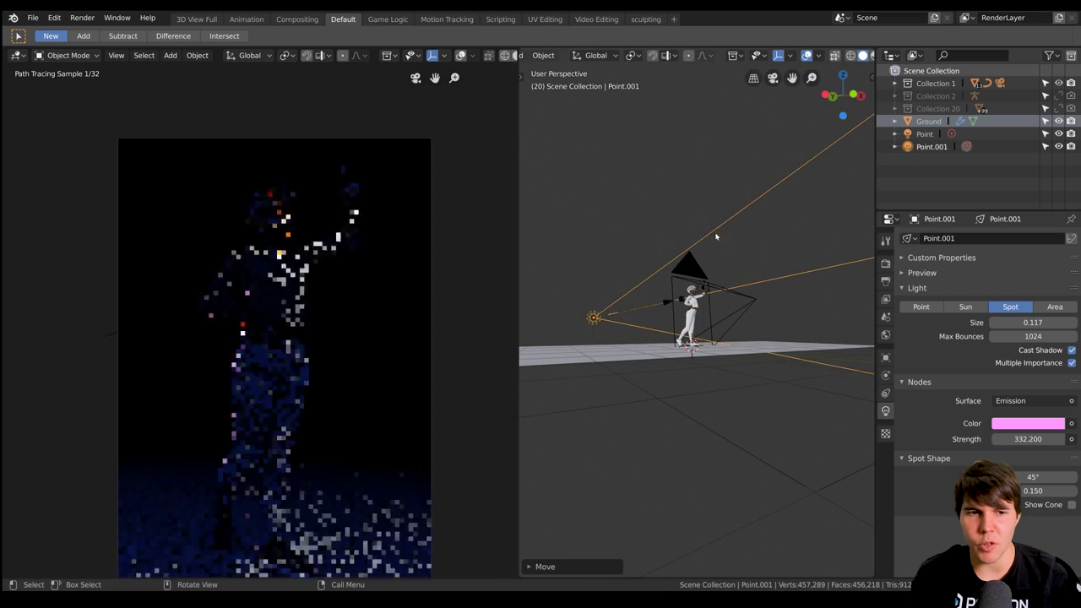
# Refine the pink spot light's rotation and height so its cone is aimed at the character from behind
pyautogui.moveTo(716, 237); pyautogui.dragTo(759, 237, button='middle')
pyautogui.press('r')
pyautogui.click(778, 266)
pyautogui.press('g')
pyautogui.click(776, 246)
pyautogui.press('r')
pyautogui.click(787, 259)
pyautogui.press('r')
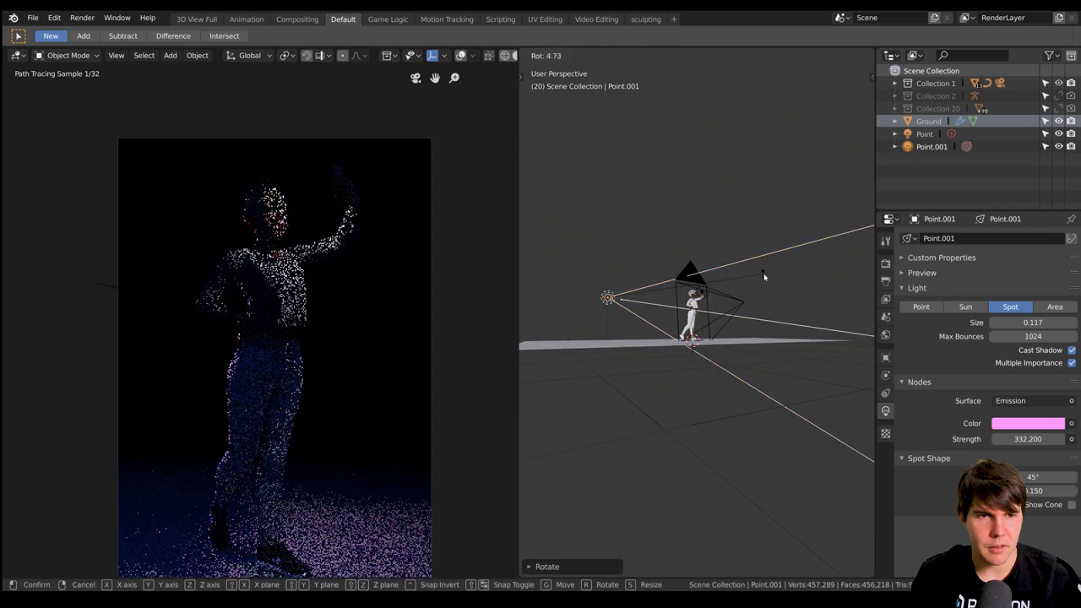
pyautogui.click(764, 277)
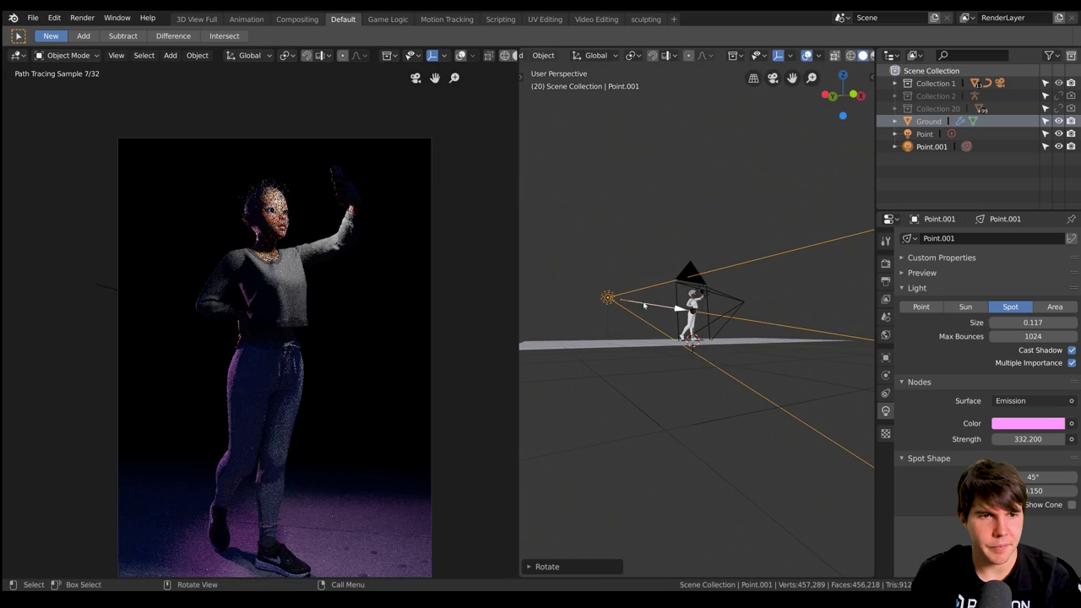
# Set the pink spot light's size to 0.293 and its strength to 645.8
pyautogui.moveTo(1021, 322); pyautogui.dragTo(1043, 322)
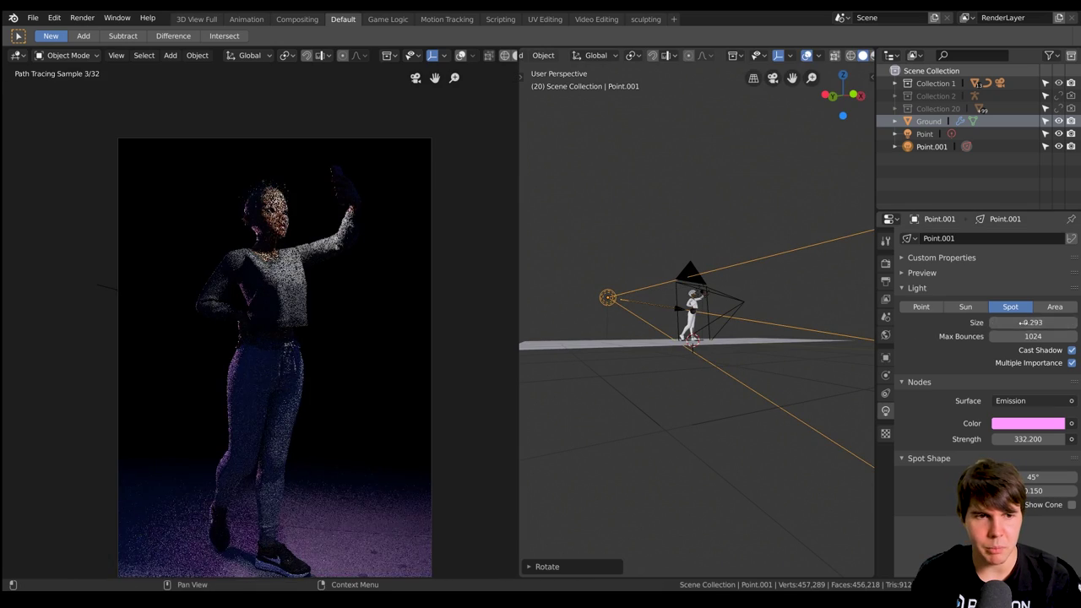
pyautogui.moveTo(1028, 438); pyautogui.dragTo(1066, 438)
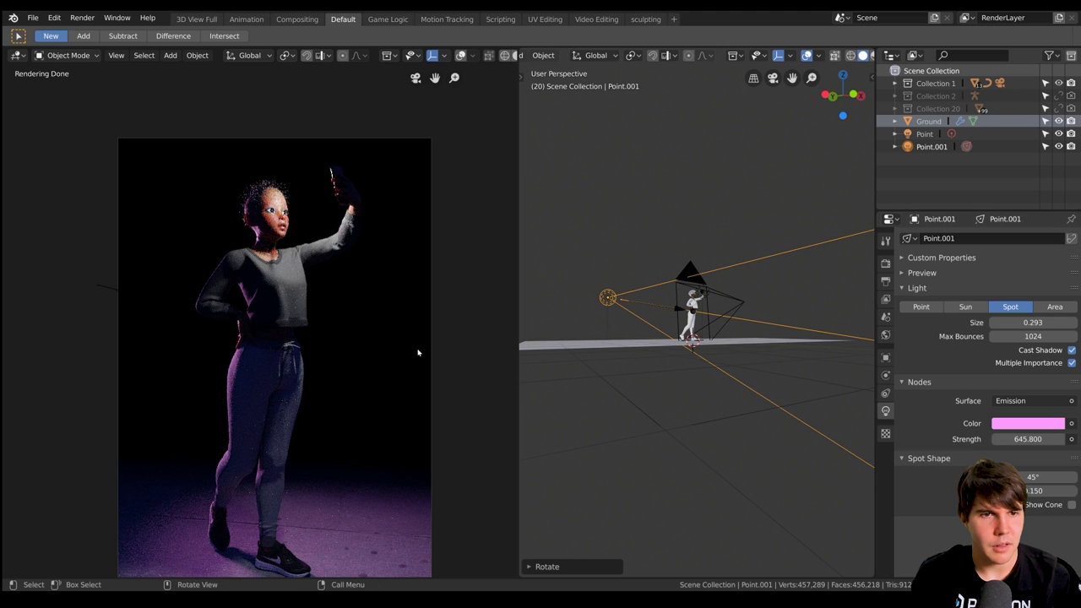
pyautogui.scroll(2, 222, 319)
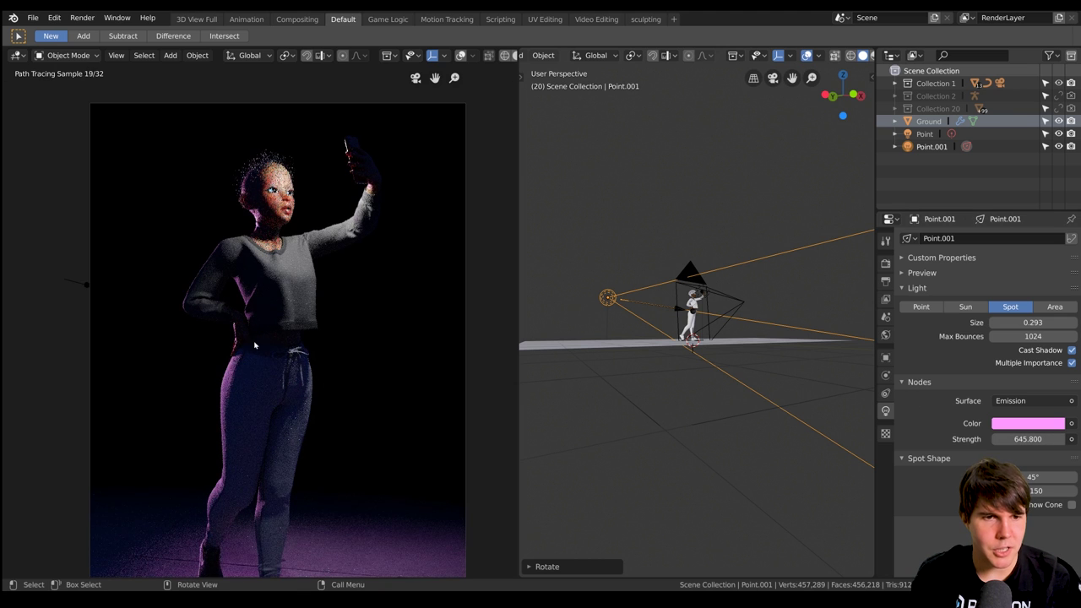
pyautogui.scroll(-1, 321, 459)
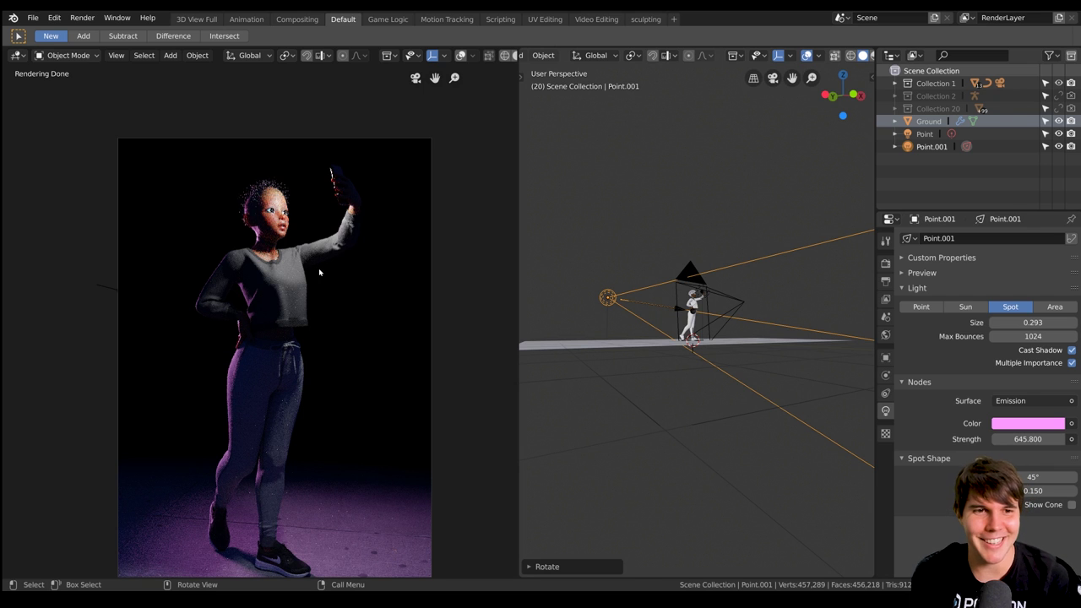
pyautogui.scroll(-1, 319, 324)
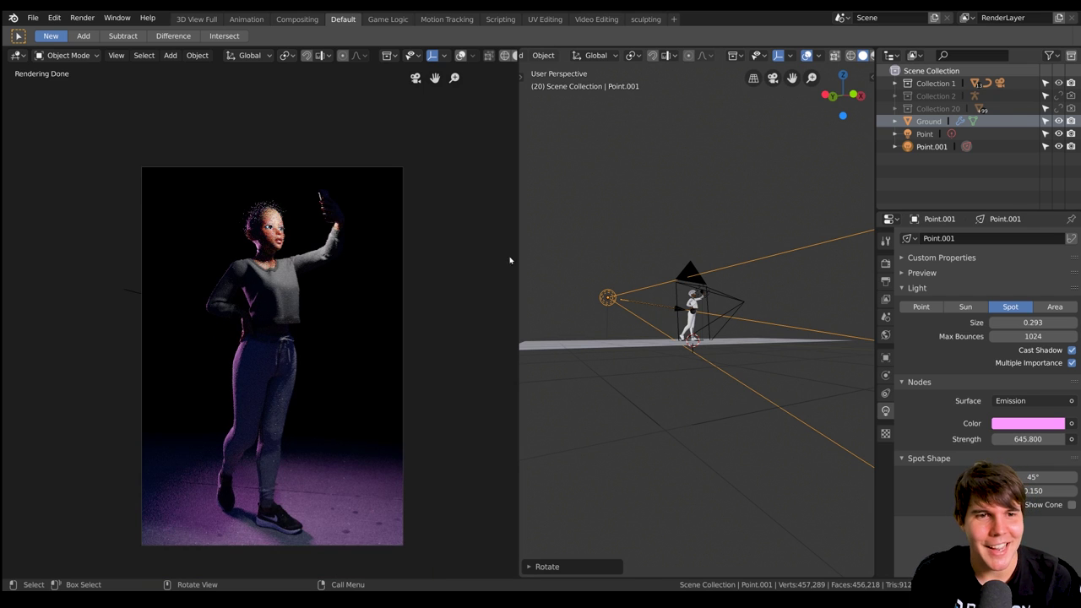
# Duplicate the pink spot light to the opposite side behind the character and rotate the copy to face them
pyautogui.press('KP_7')
pyautogui.hotkey('shift', 'd')
pyautogui.click(844, 277)
pyautogui.press('r')
pyautogui.click(627, 393)
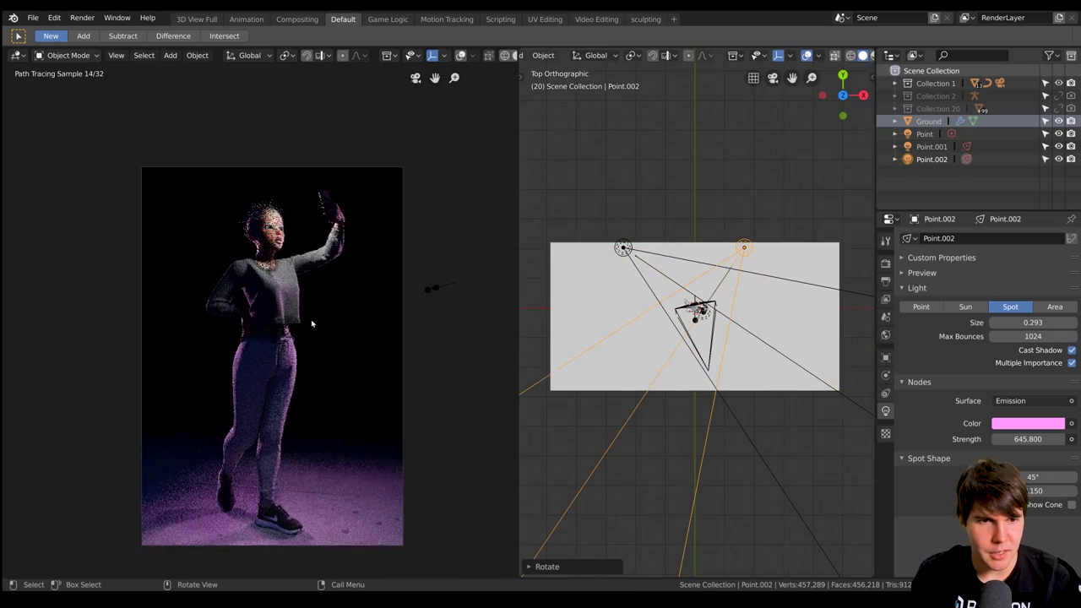
# Move the duplicated spot light along the X axis nearer to the character and adjust its aim
pyautogui.press('g')
pyautogui.press('x')
pyautogui.click(699, 374)
pyautogui.press('r')
pyautogui.click(721, 376)
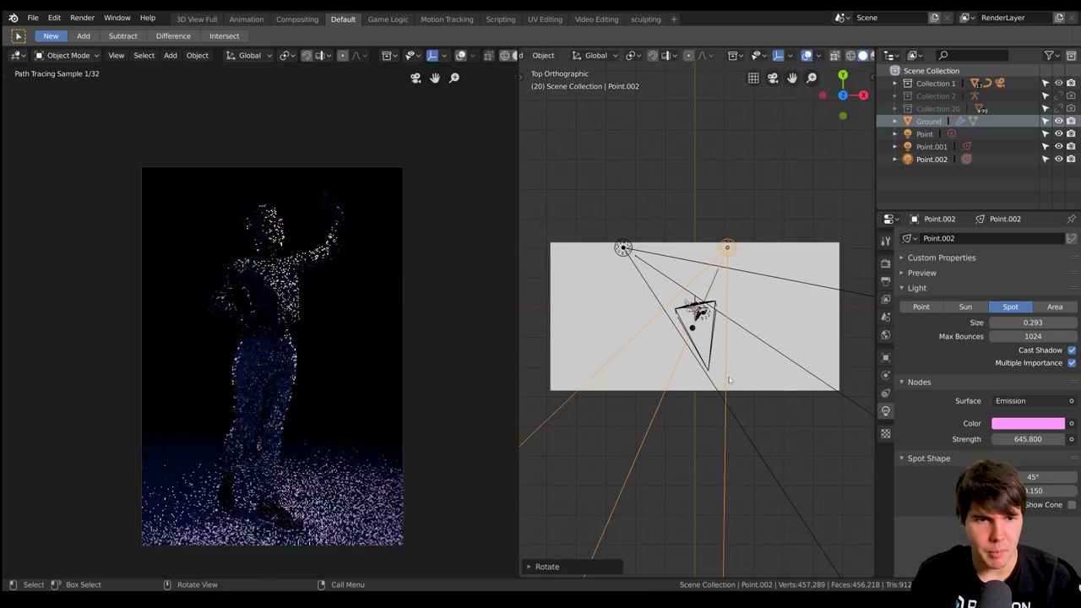
# Tint the duplicated spot light red and fine-tune its position and rotation towards the character
pyautogui.click(1045, 424)
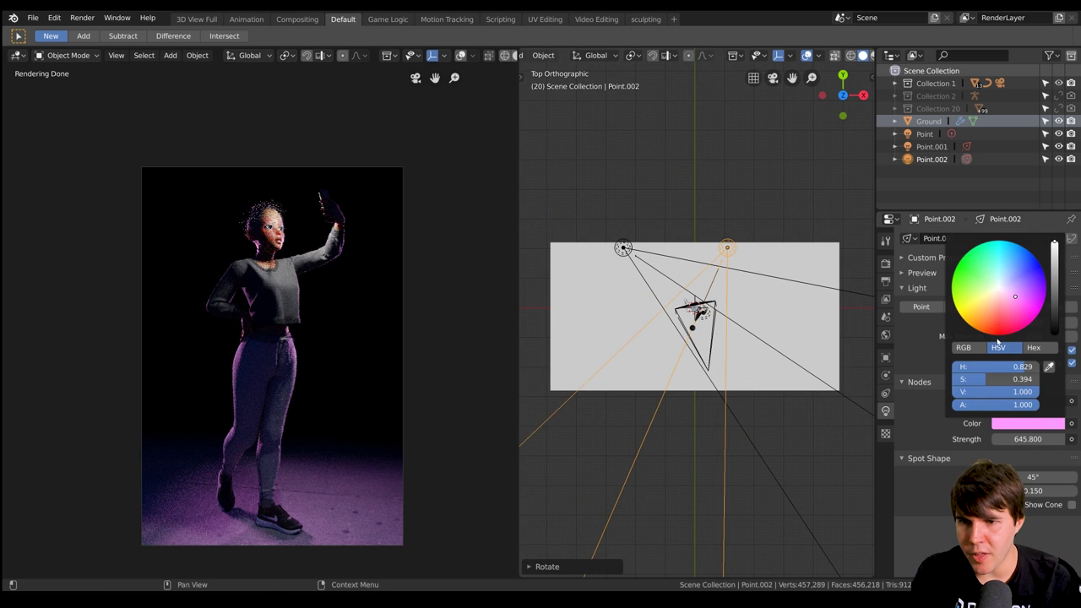
pyautogui.click(999, 325)
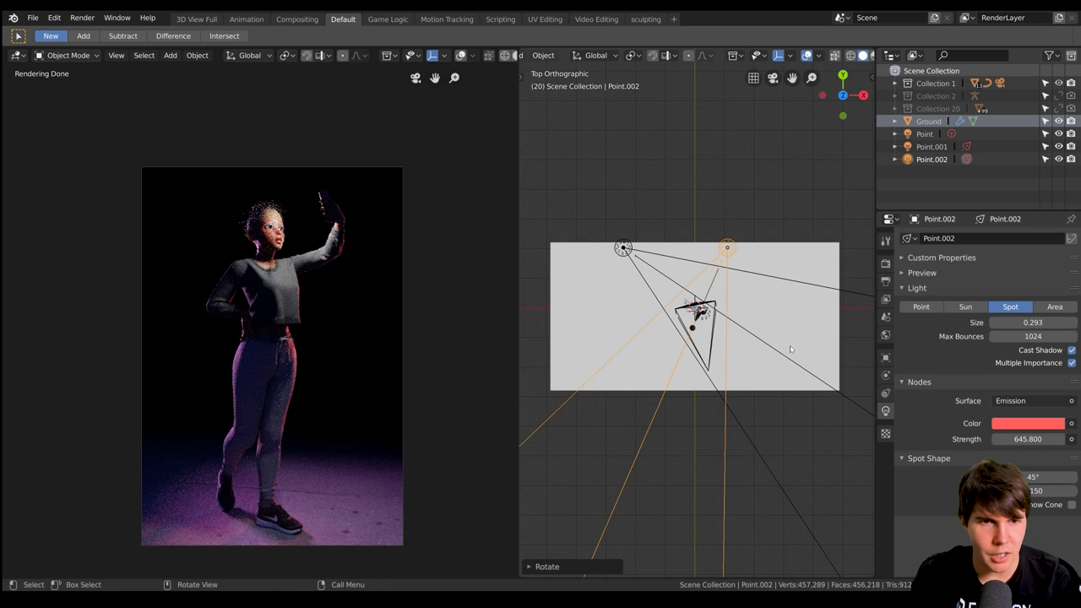
pyautogui.press('g')
pyautogui.click(761, 322)
pyautogui.press('r')
pyautogui.click(777, 323)
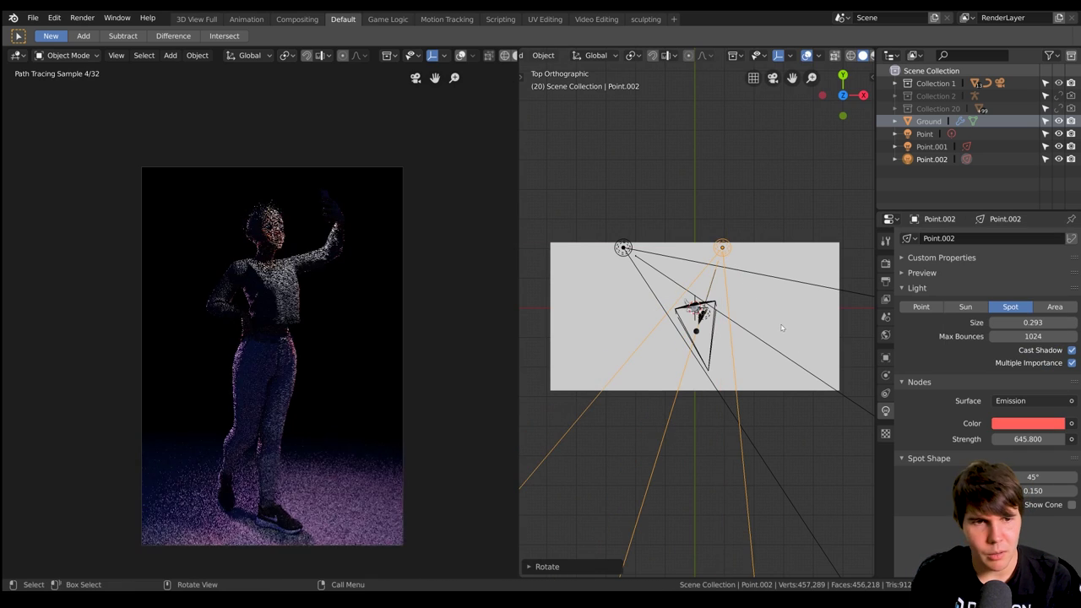
# Try orange and green on the duplicated spot light and settle on pale blue, hue 0.545 and saturation 0.269
pyautogui.click(1044, 424)
pyautogui.click(983, 311)
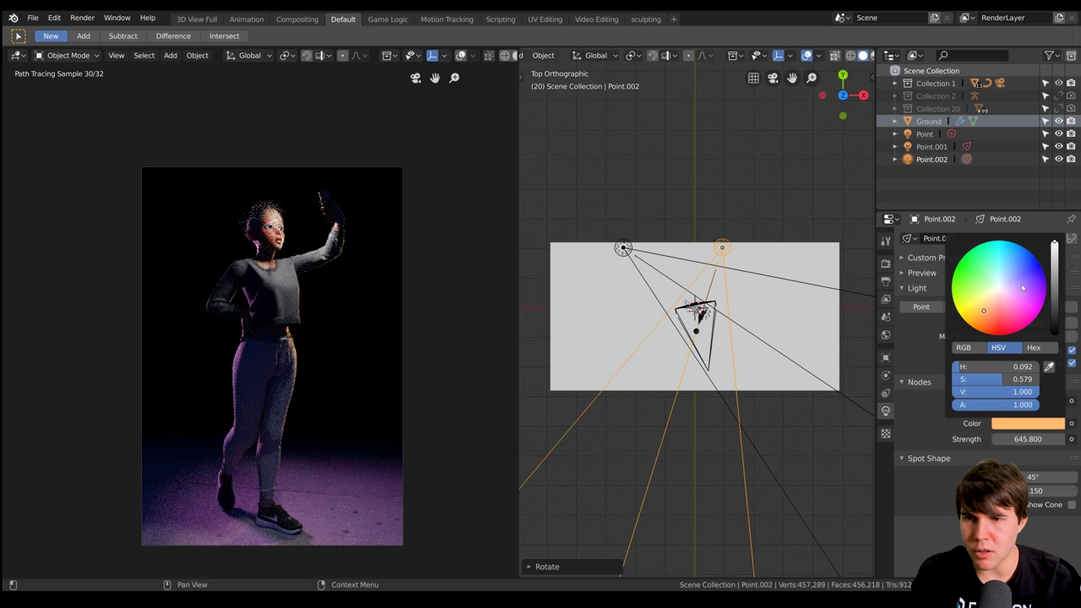
pyautogui.click(977, 288)
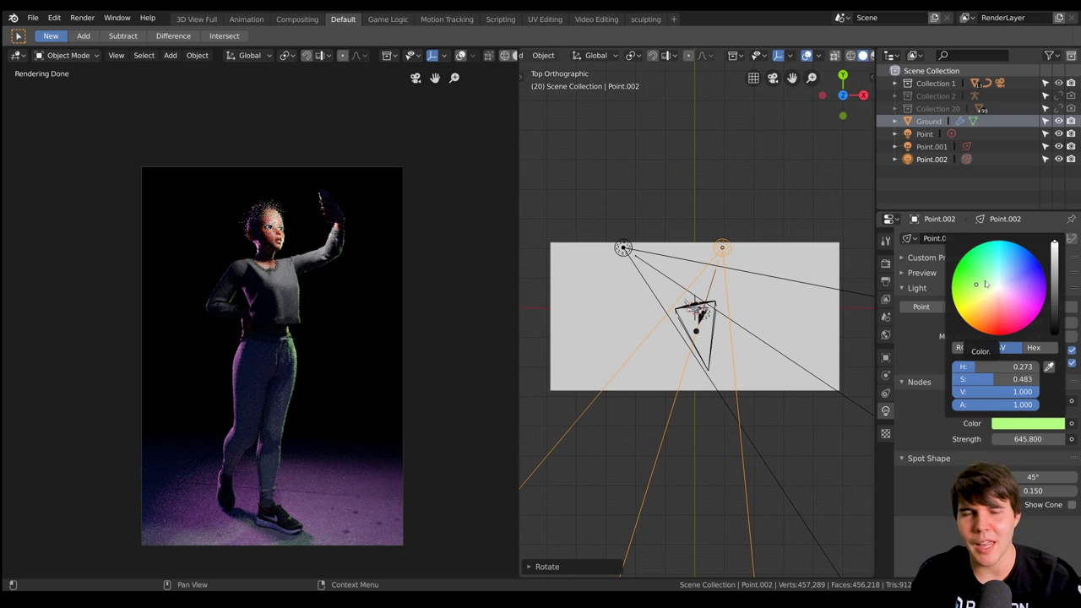
pyautogui.click(1001, 276)
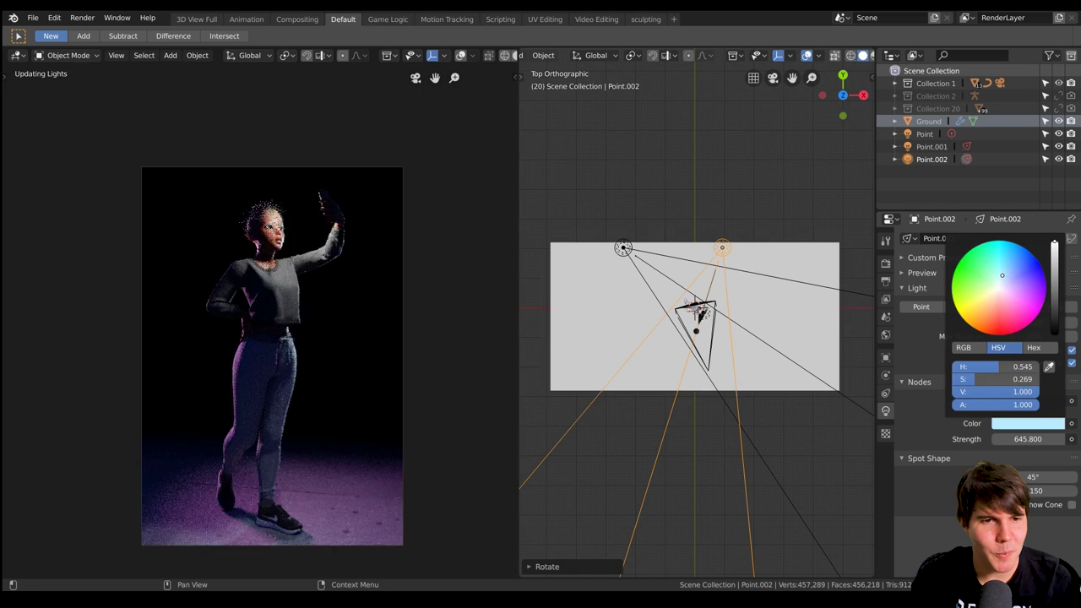
# Select the small point light at the character's phone and give it a pale blue colour
pyautogui.scroll(2, 679, 279)
pyautogui.scroll(2, 679, 279)
pyautogui.moveTo(679, 279); pyautogui.dragTo(684, 240, button='middle')
pyautogui.scroll(3, 701, 265)
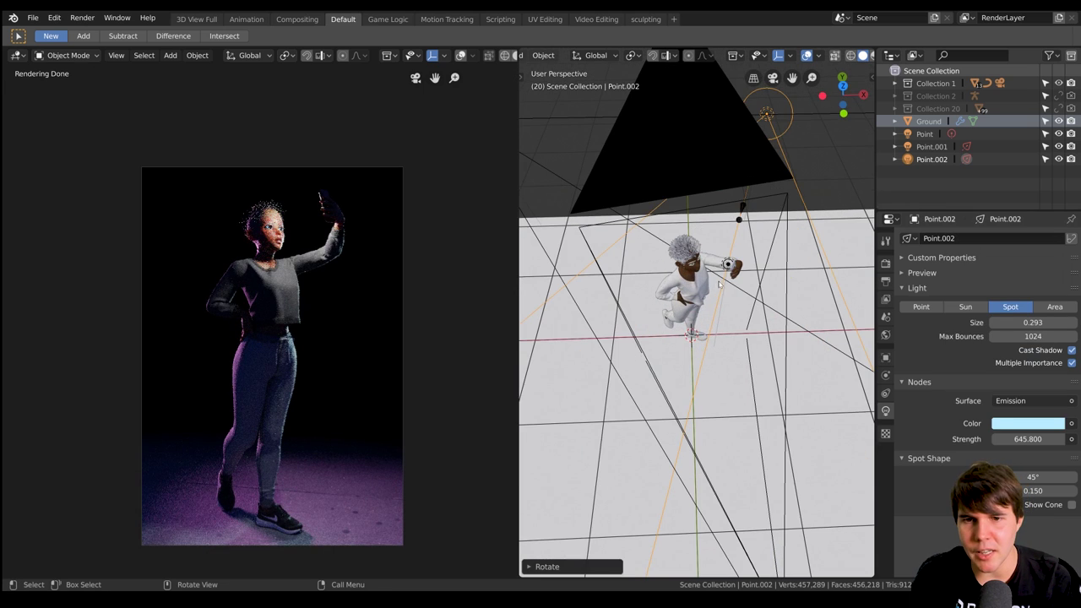
pyautogui.click(728, 266)
pyautogui.moveTo(716, 321); pyautogui.dragTo(722, 253, button='middle')
pyautogui.click(1027, 423)
pyautogui.click(1005, 279)
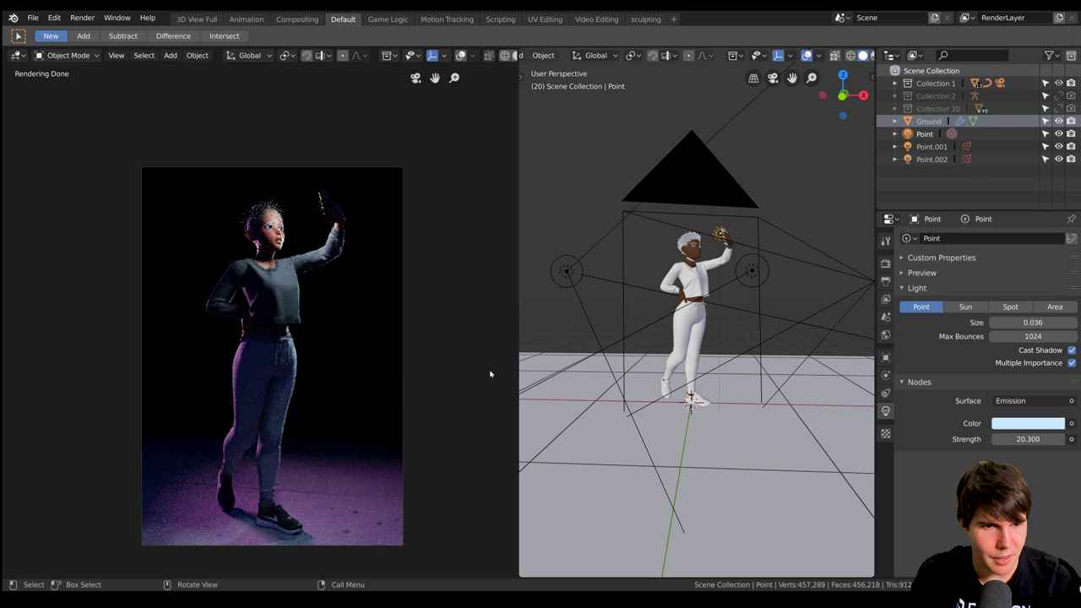
# Reduce the world background colour's saturation to 0.4 and set its strength to 0.4
pyautogui.scroll(2, 358, 437)
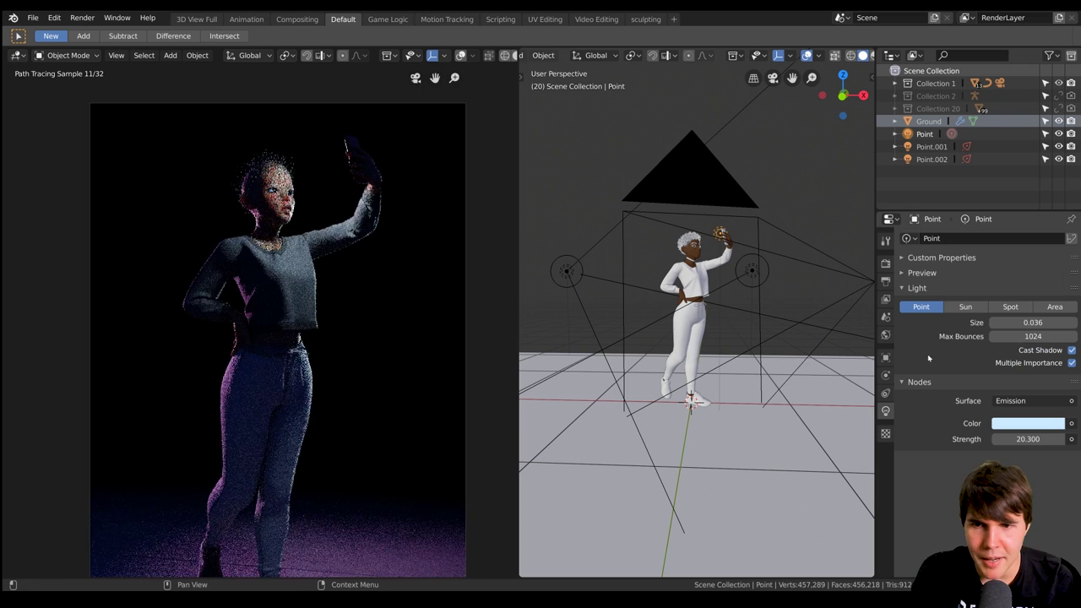
pyautogui.click(885, 335)
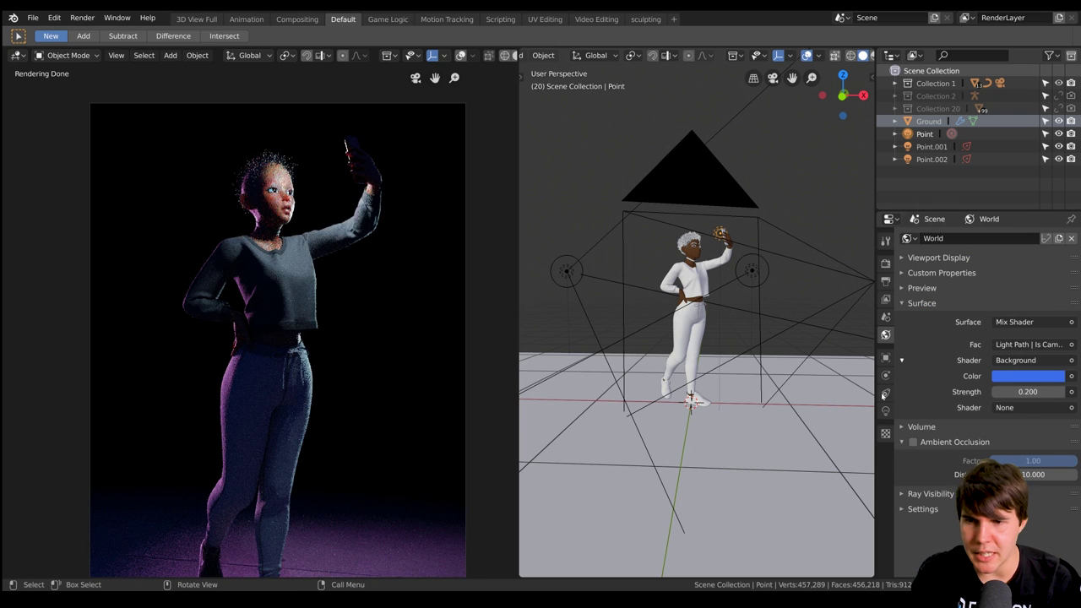
pyautogui.click(1021, 376)
pyautogui.moveTo(1020, 332); pyautogui.dragTo(989, 332)
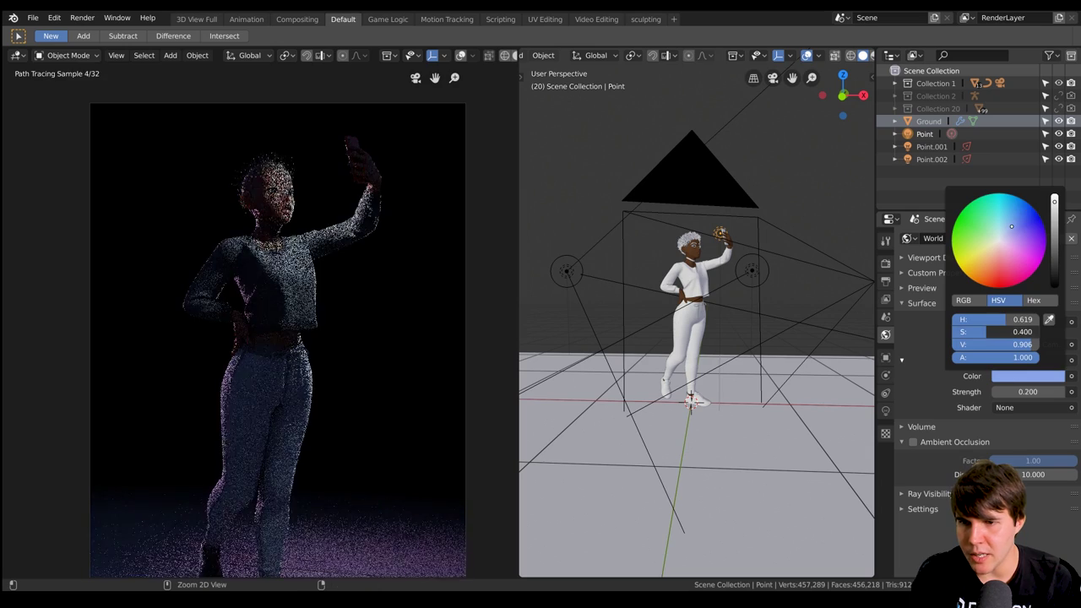
pyautogui.click(1060, 392)
pyautogui.click(1061, 392)
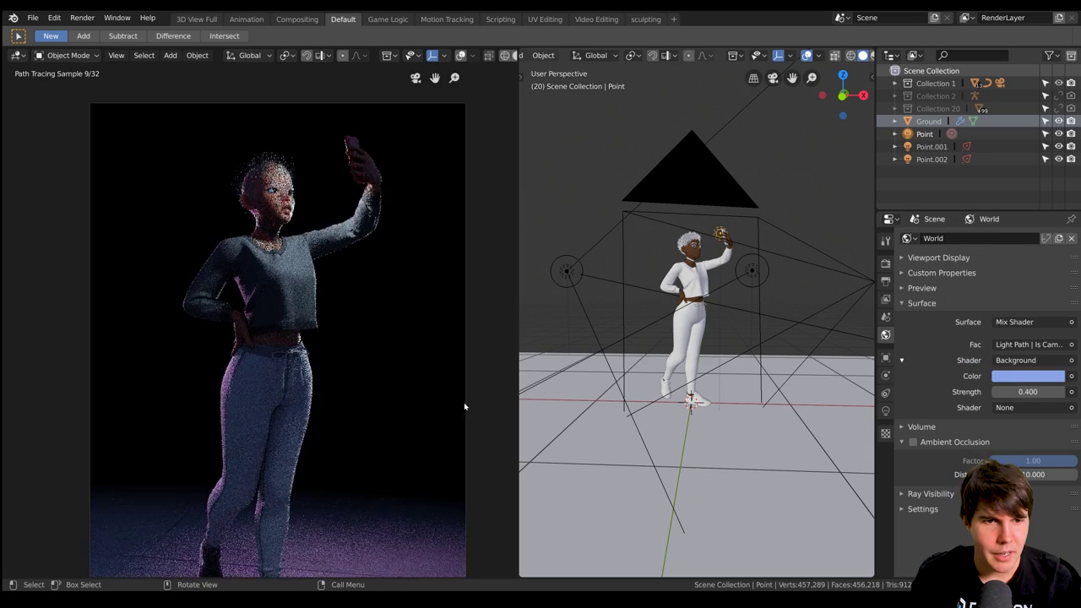
pyautogui.scroll(-1, 463, 407)
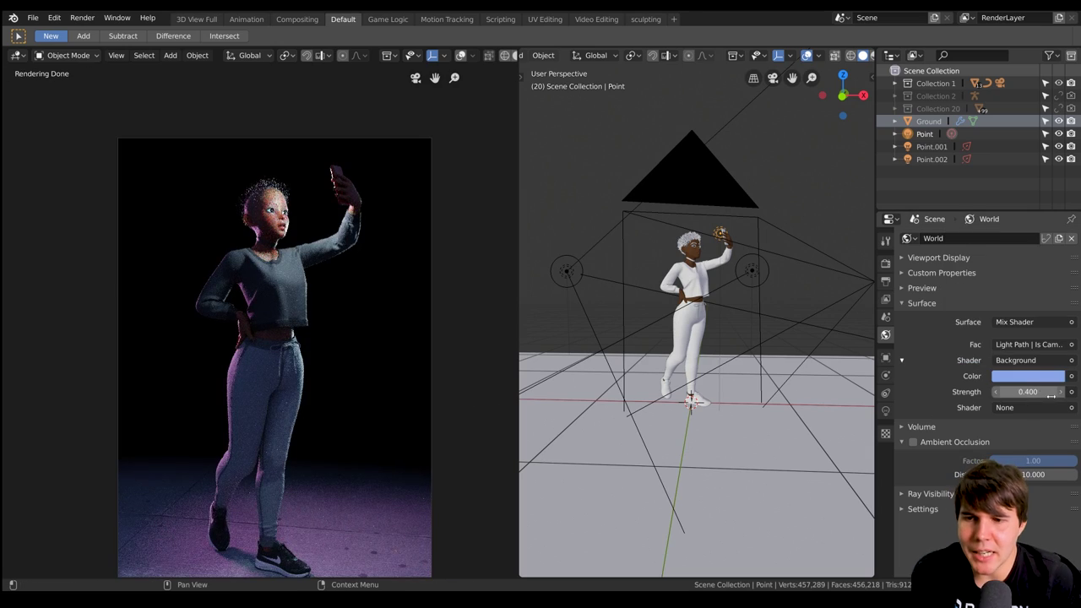
# Try a brighter world background strength of 0.9 and return it to 0.4
pyautogui.moveTo(1049, 392); pyautogui.dragTo(1070, 392)
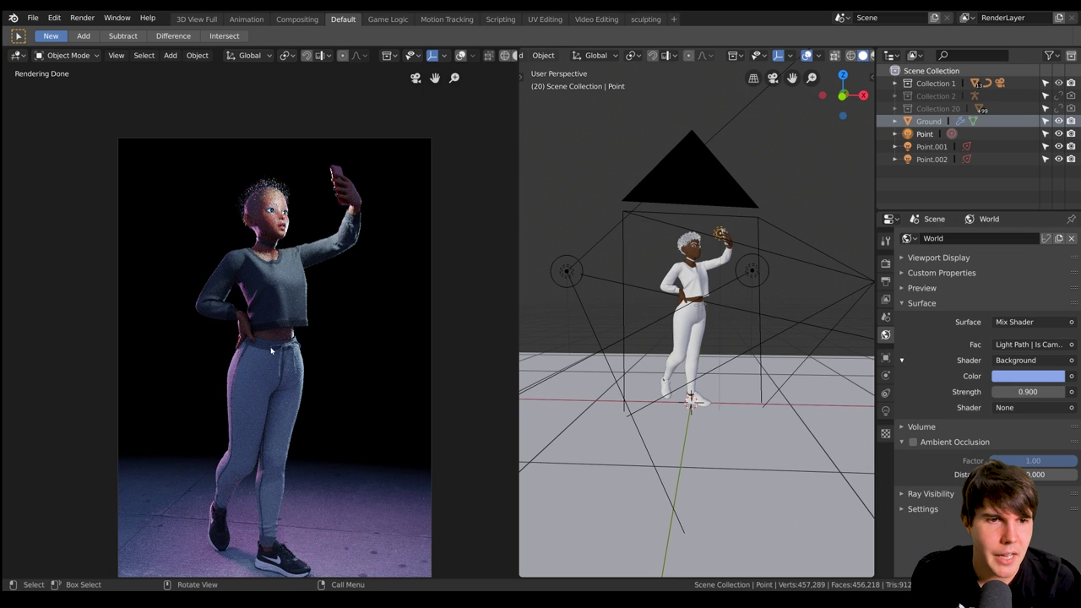
pyautogui.click(998, 395)
pyautogui.click(998, 394)
pyautogui.click(998, 395)
pyautogui.click(998, 394)
pyautogui.click(997, 393)
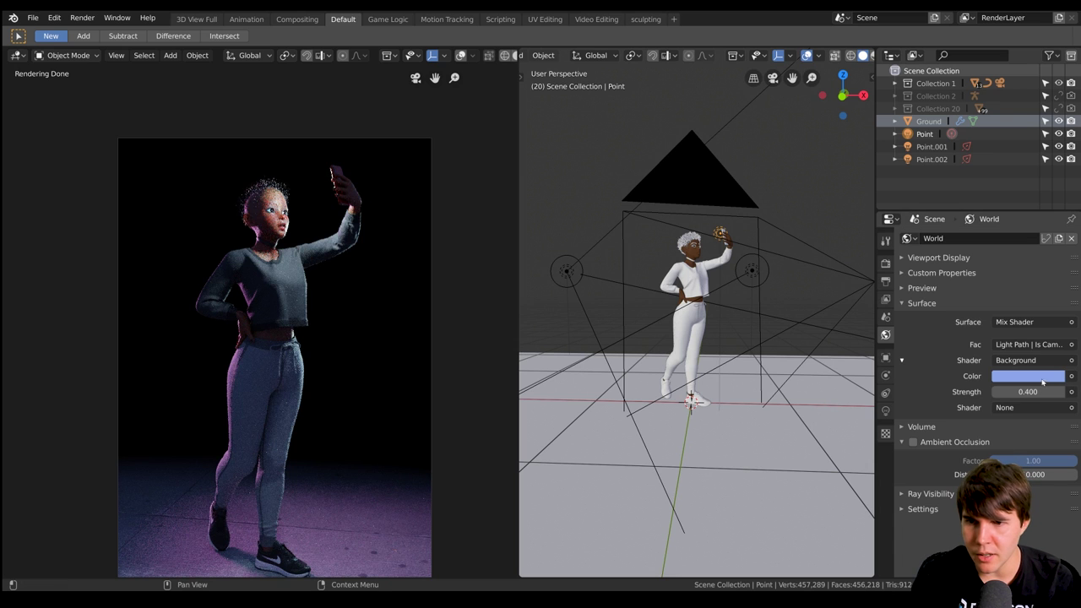
# Set the world background strength to 0.3 and inspect the rendered image of the character
pyautogui.click(997, 394)
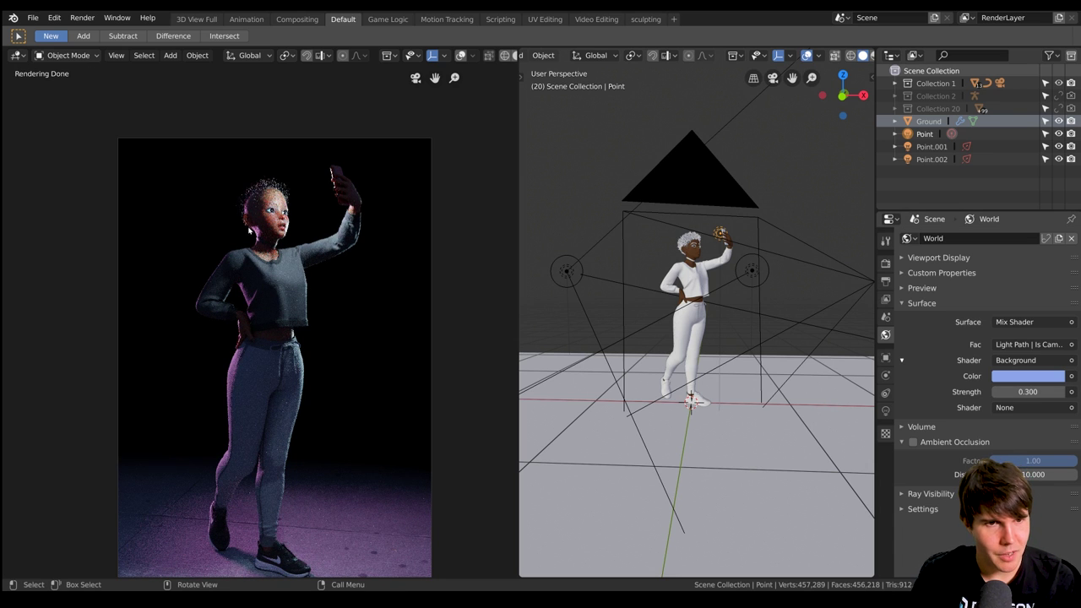
pyautogui.keyDown('shift'); pyautogui.moveTo(402, 402); pyautogui.dragTo(401, 364, button='middle'); pyautogui.keyUp('shift')
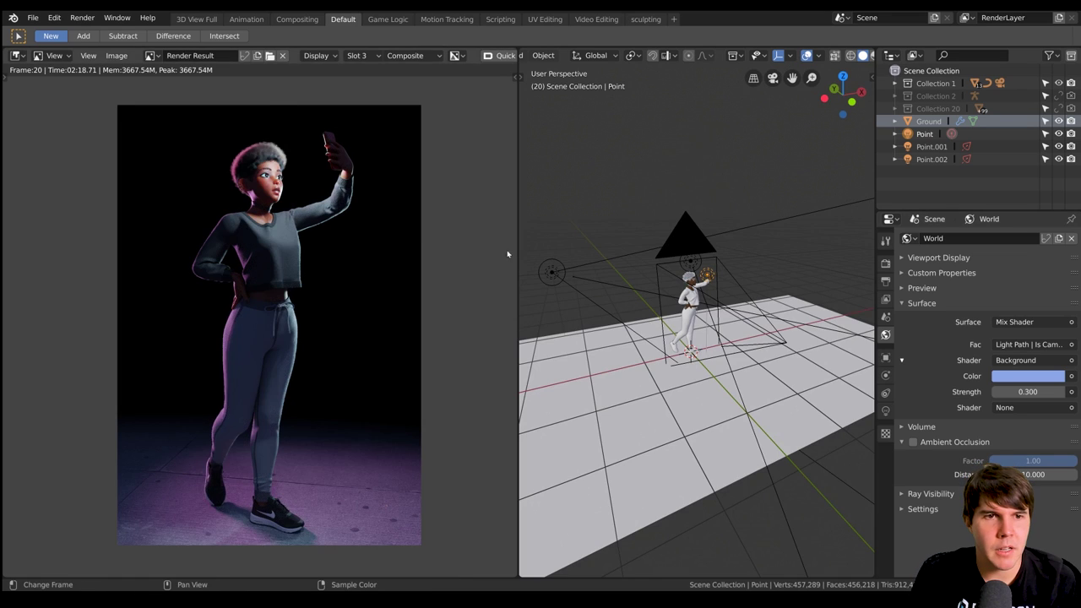
pyautogui.scroll(-1, 419, 239)
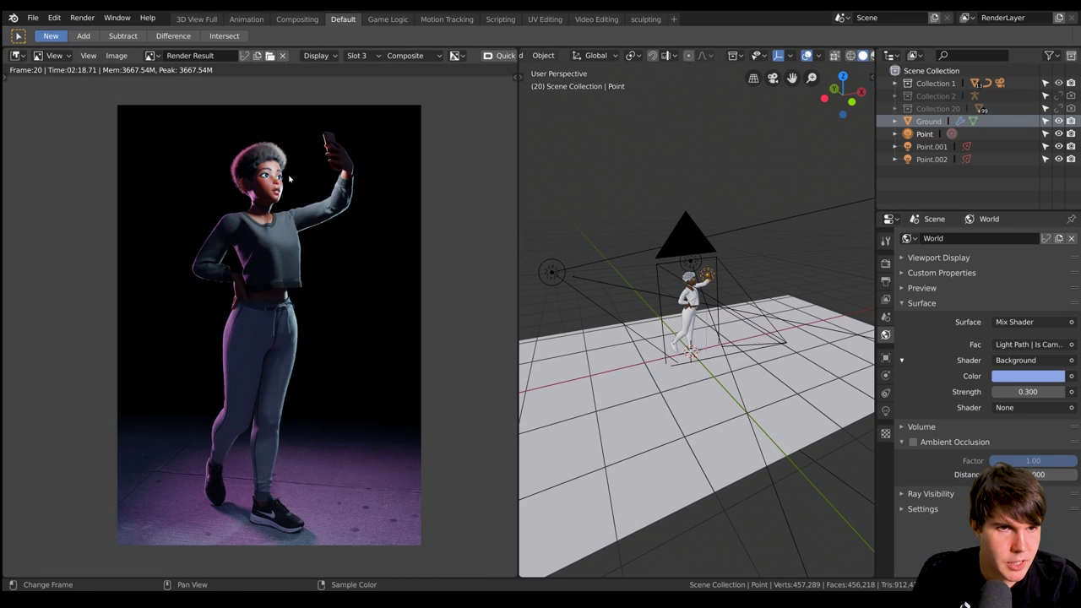
pyautogui.scroll(2, 273, 306)
pyautogui.scroll(-1, 273, 307)
# Check the render's exposure with the False Color view transform and return it to Filmic
pyautogui.click(885, 263)
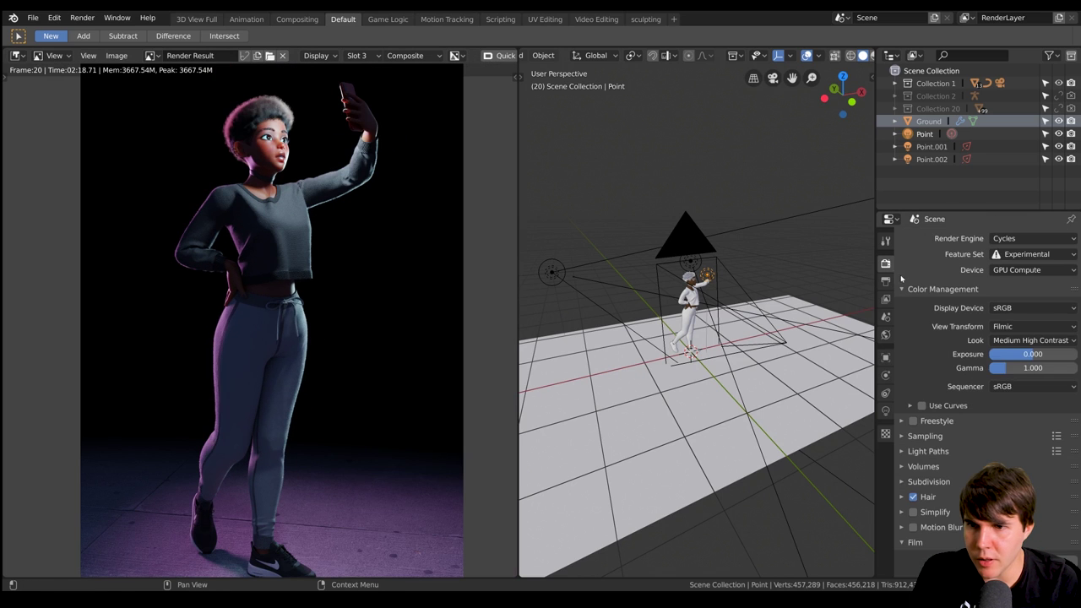
pyautogui.click(1032, 326)
pyautogui.click(1009, 425)
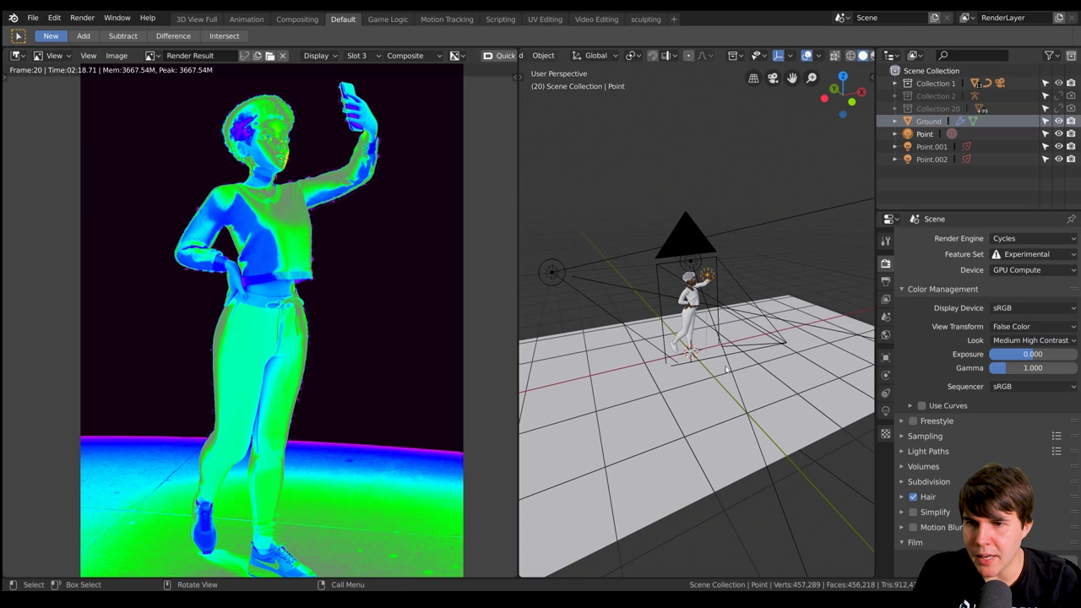
pyautogui.click(1032, 326)
pyautogui.click(1014, 356)
# Duplicate the pale blue spot light behind the character, place the copy in front of the character and turn it to face back
pyautogui.click(704, 275)
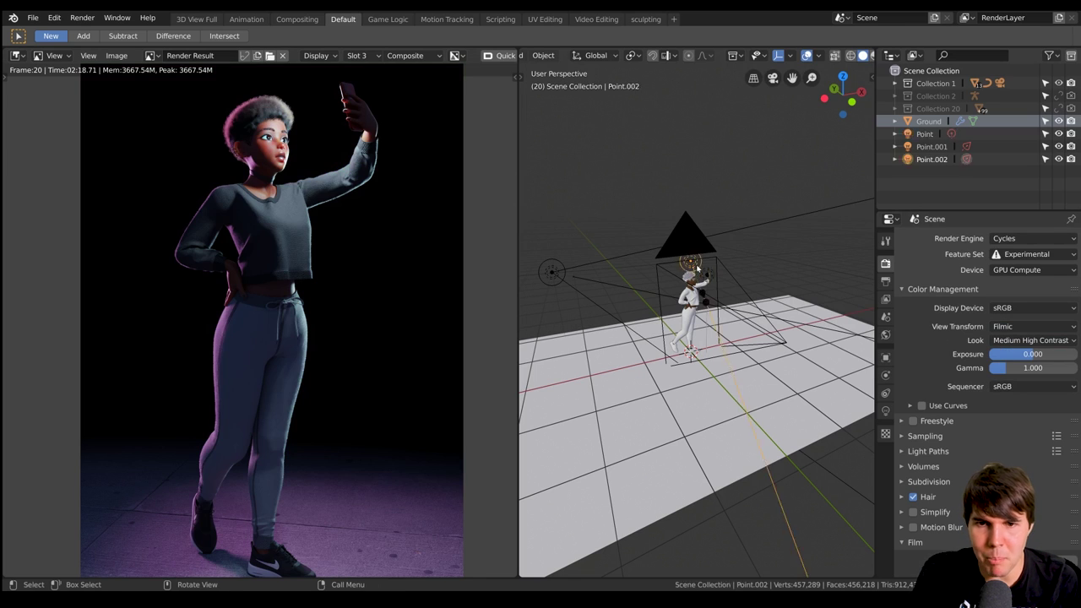
pyautogui.press('KP_7')
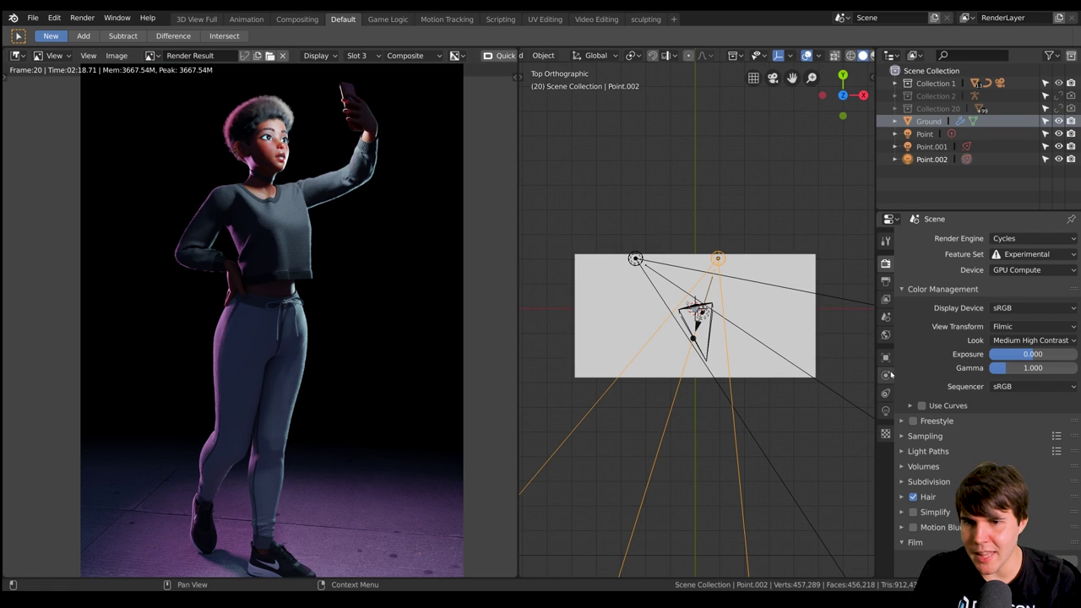
pyautogui.click(885, 334)
pyautogui.hotkey('shift', 'd')
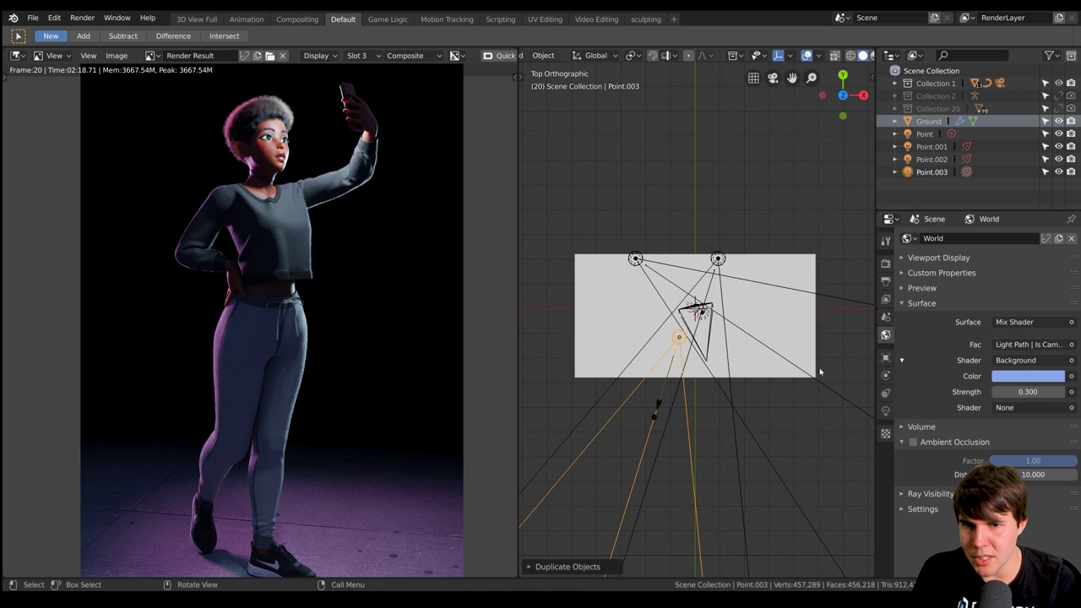
pyautogui.press('r')
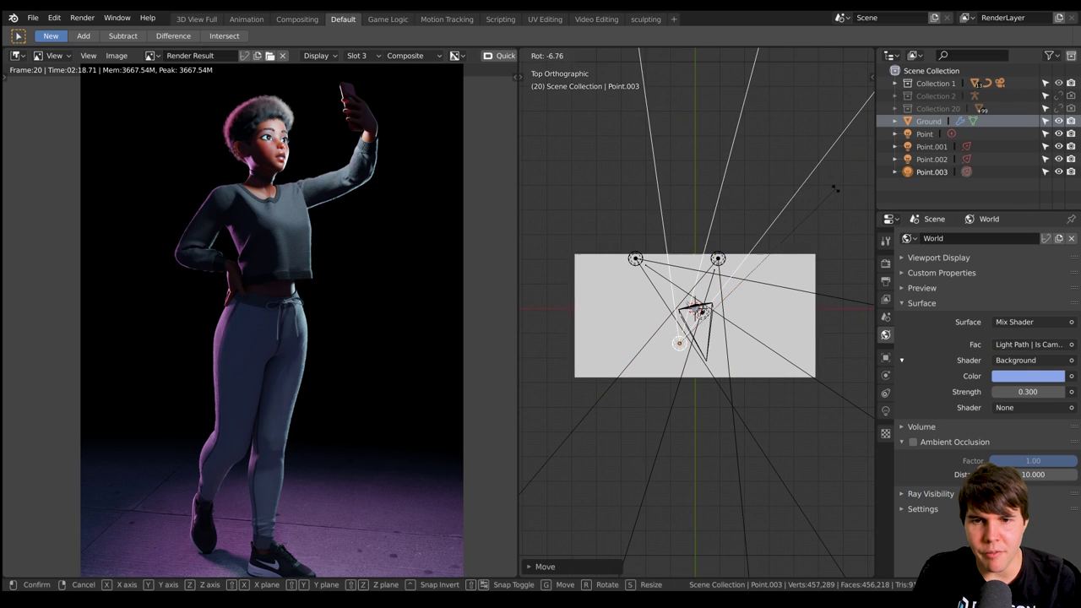
pyautogui.click(678, 340)
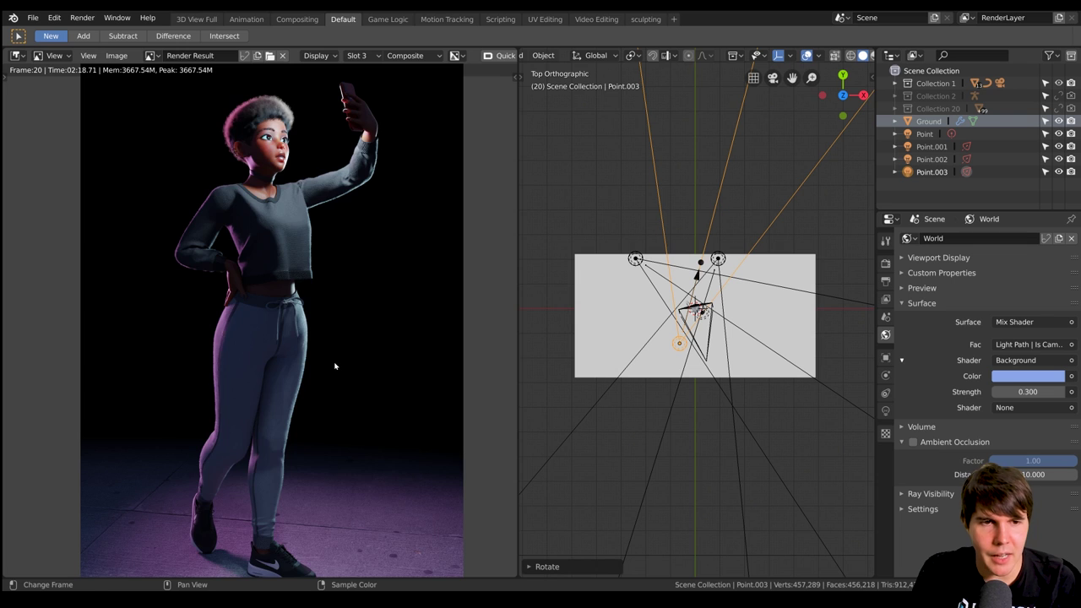
# Return to the live rendered viewport, then reposition the front spot light and rotate it about Z towards the character
pyautogui.press('Escape')
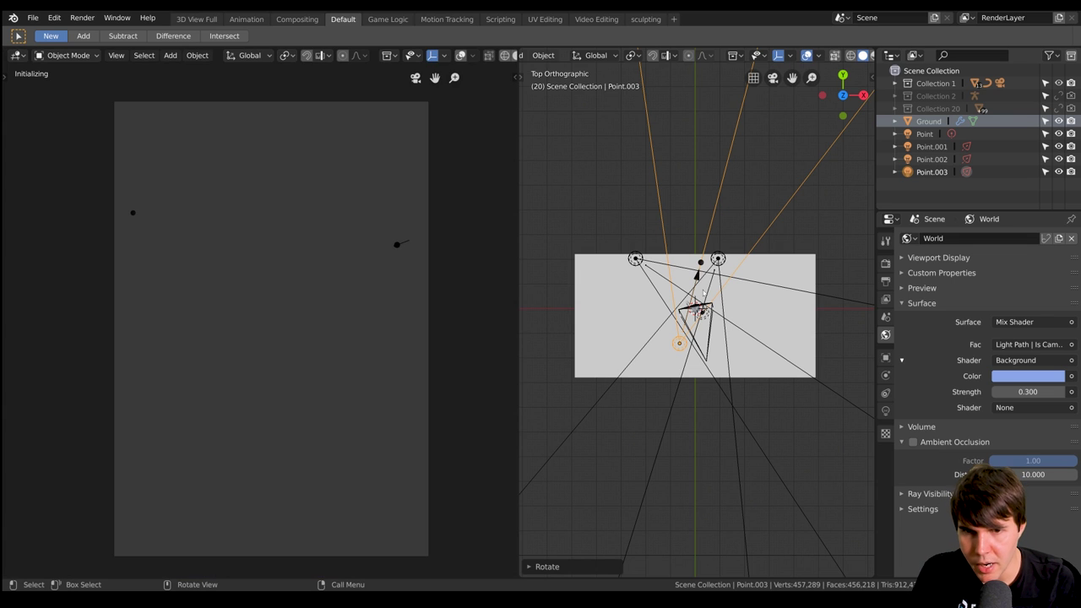
pyautogui.moveTo(709, 270); pyautogui.dragTo(777, 236, button='middle')
pyautogui.press('g')
pyautogui.click(711, 308)
pyautogui.press('r')
pyautogui.press('z')
pyautogui.click(807, 241)
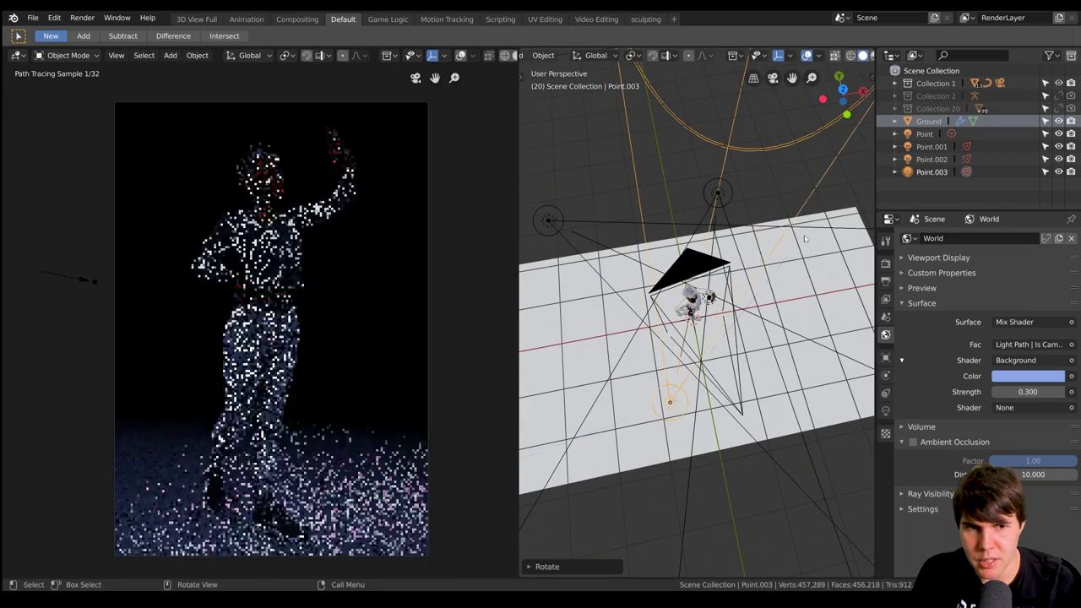
# Reduce the front spot light's strength to 19.2, then lower it slightly and tilt it up at the character
pyautogui.click(885, 411)
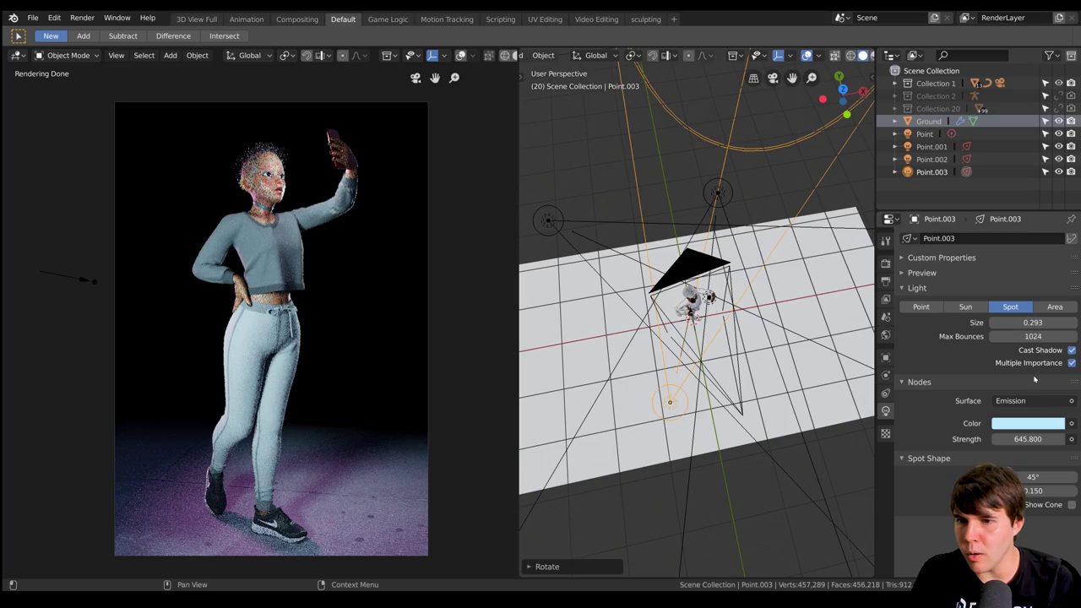
pyautogui.moveTo(1028, 439); pyautogui.dragTo(959, 439)
pyautogui.moveTo(718, 326); pyautogui.dragTo(704, 261, button='middle')
pyautogui.moveTo(805, 321); pyautogui.dragTo(793, 316, button='middle')
pyautogui.press('r')
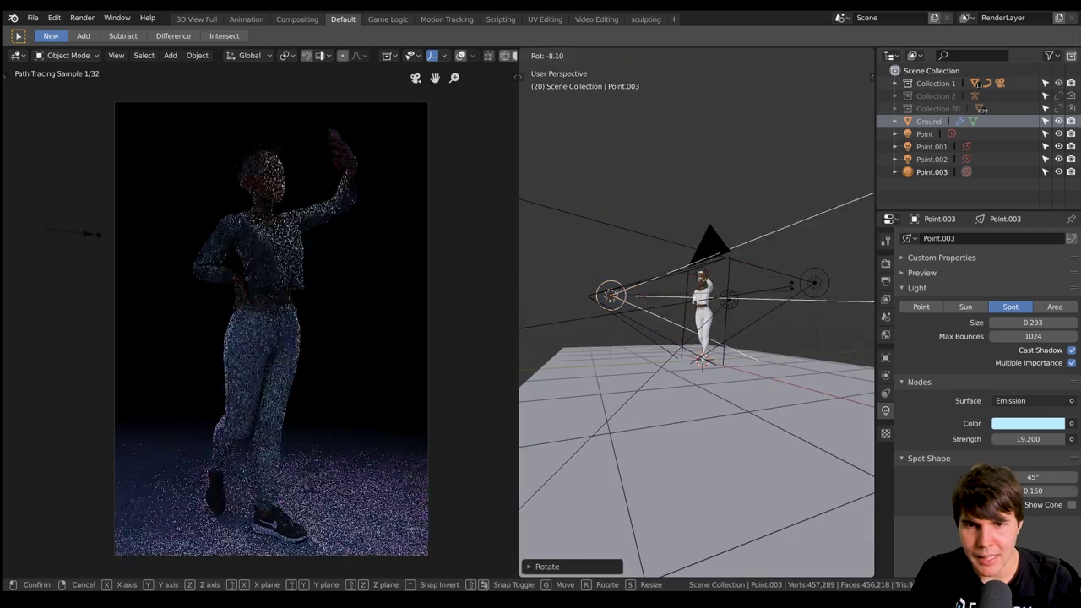
pyautogui.click(793, 295)
pyautogui.moveTo(794, 297)
pyautogui.mouseDown(button='middle')
pyautogui.moveTo(818, 312)
pyautogui.moveTo(809, 297)
pyautogui.mouseUp(button='middle')
pyautogui.press('g')
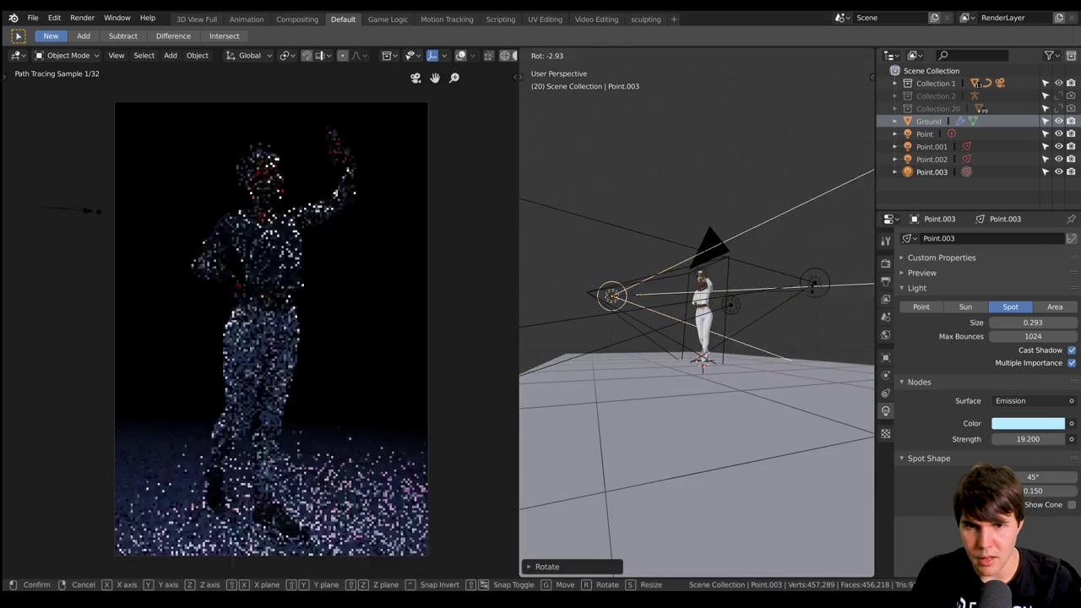
pyautogui.click(812, 289)
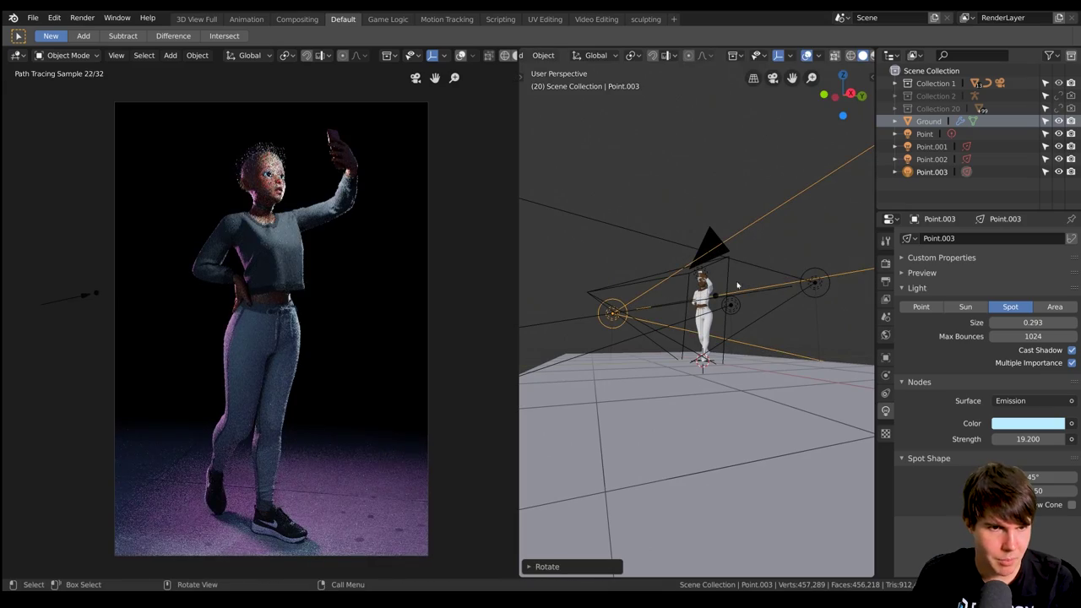
# Lower the front spot light's strength to 9 and deselect the light
pyautogui.moveTo(684, 293); pyautogui.dragTo(748, 308, button='middle')
pyautogui.moveTo(1028, 439); pyautogui.dragTo(942, 439)
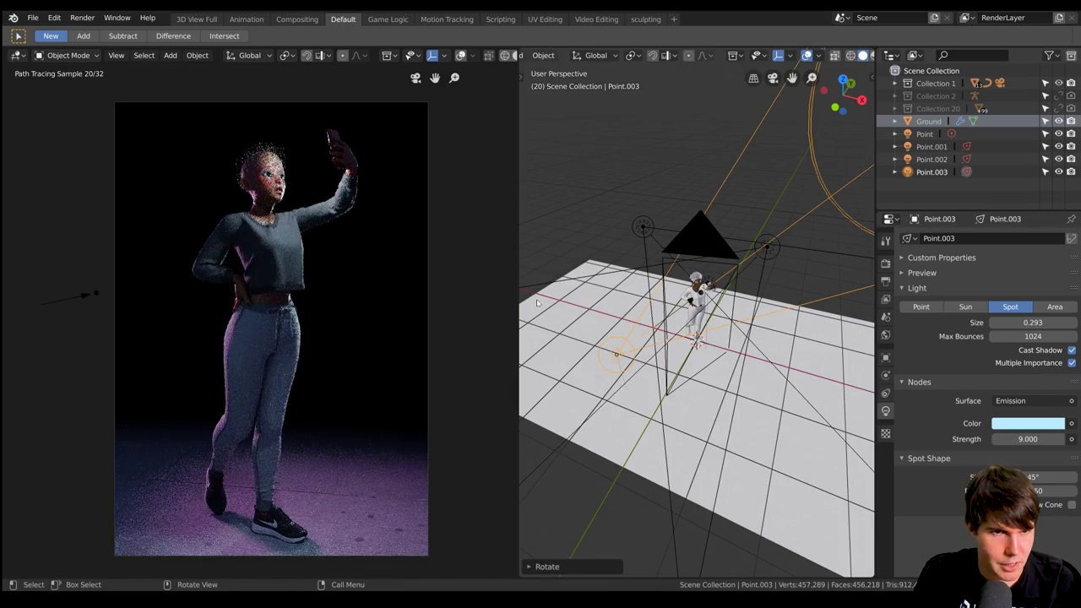
pyautogui.moveTo(574, 296); pyautogui.dragTo(631, 288, button='middle')
pyautogui.click(437, 262)
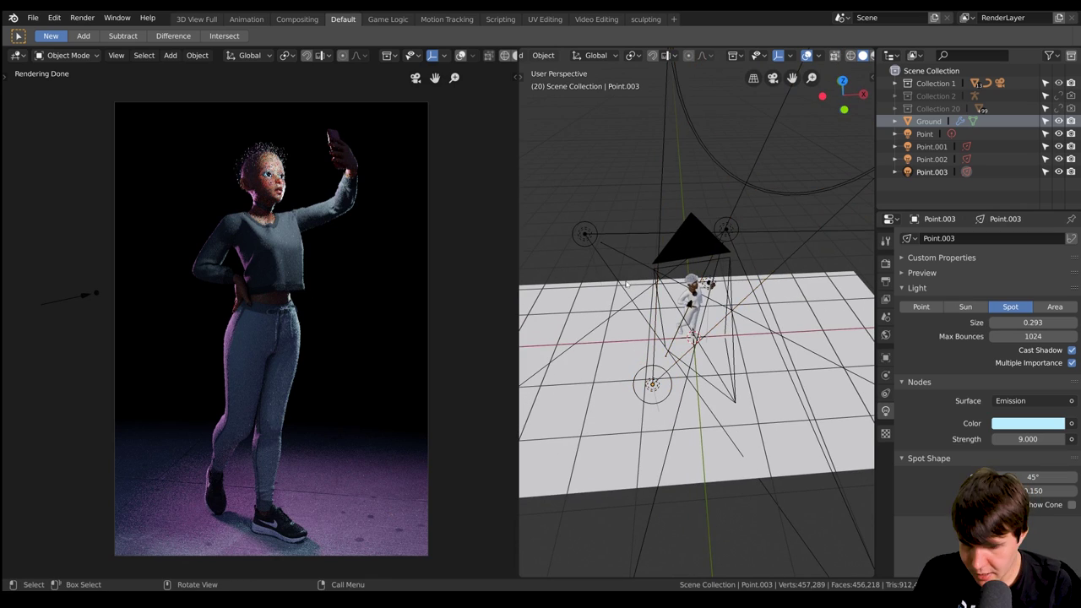
# Add a mesh cube at the scene centre and scale it up to surround the character
pyautogui.press('KP_7')
pyautogui.hotkey('shift', 'a')
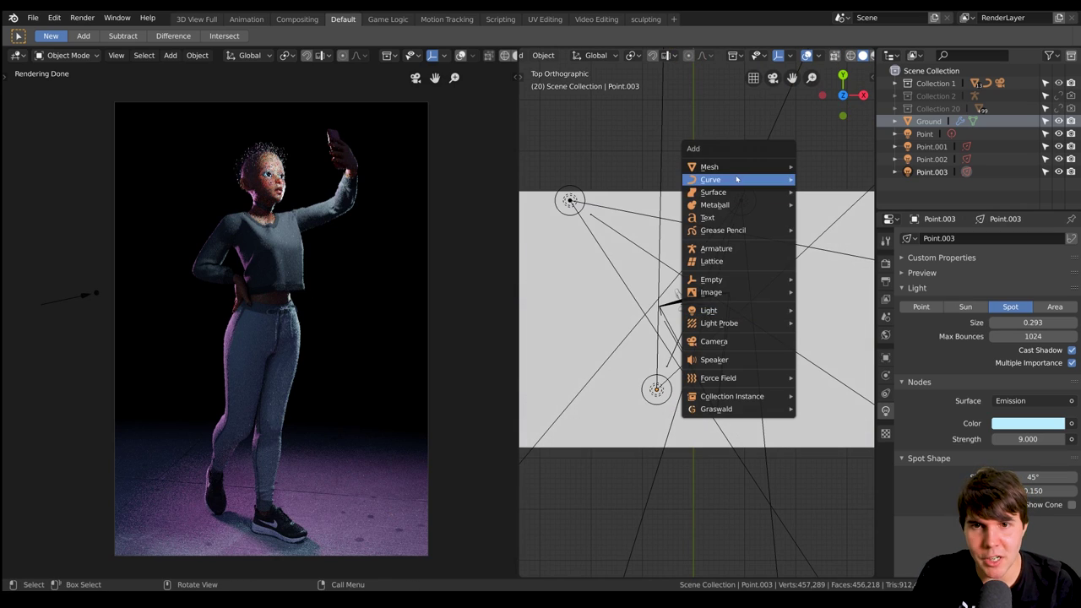
pyautogui.moveTo(727, 166)
pyautogui.click(832, 182)
pyautogui.press('s')
pyautogui.click(846, 380)
# Raise the cube along Z so that it encloses the character above the ground
pyautogui.moveTo(846, 381); pyautogui.dragTo(778, 311, button='middle')
pyautogui.press('g')
pyautogui.press('z')
pyautogui.click(778, 270)
pyautogui.press('g')
pyautogui.press('z')
pyautogui.click(782, 234)
pyautogui.scroll(-3, 845, 334)
# Give the cube a new material and show its nodes in the Shader Editor
pyautogui.click(885, 464)
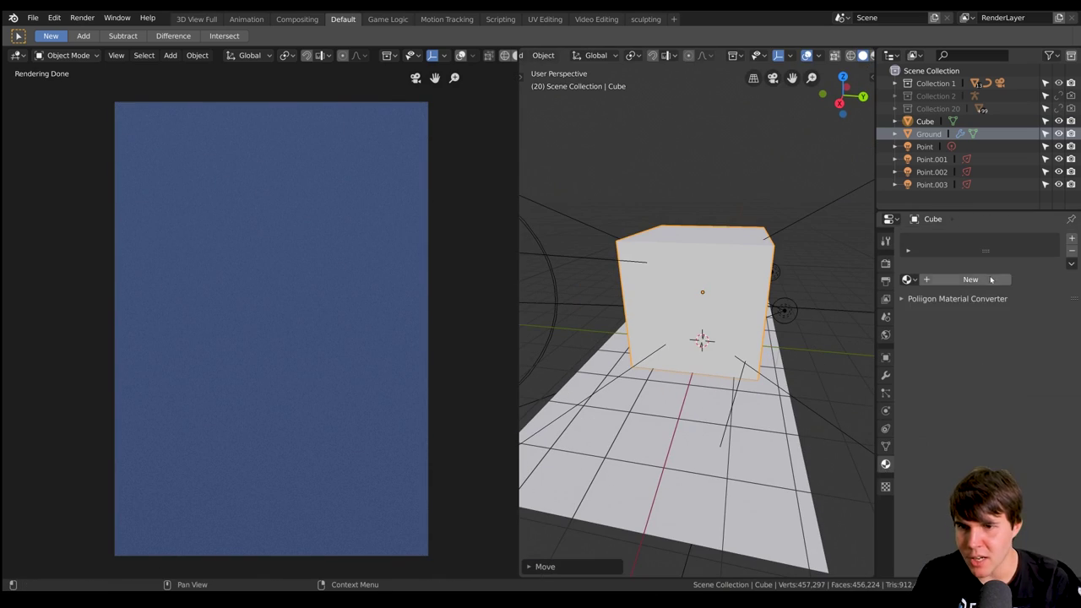
pyautogui.click(965, 280)
pyautogui.click(543, 55)
pyautogui.scroll(5, 567, 57)
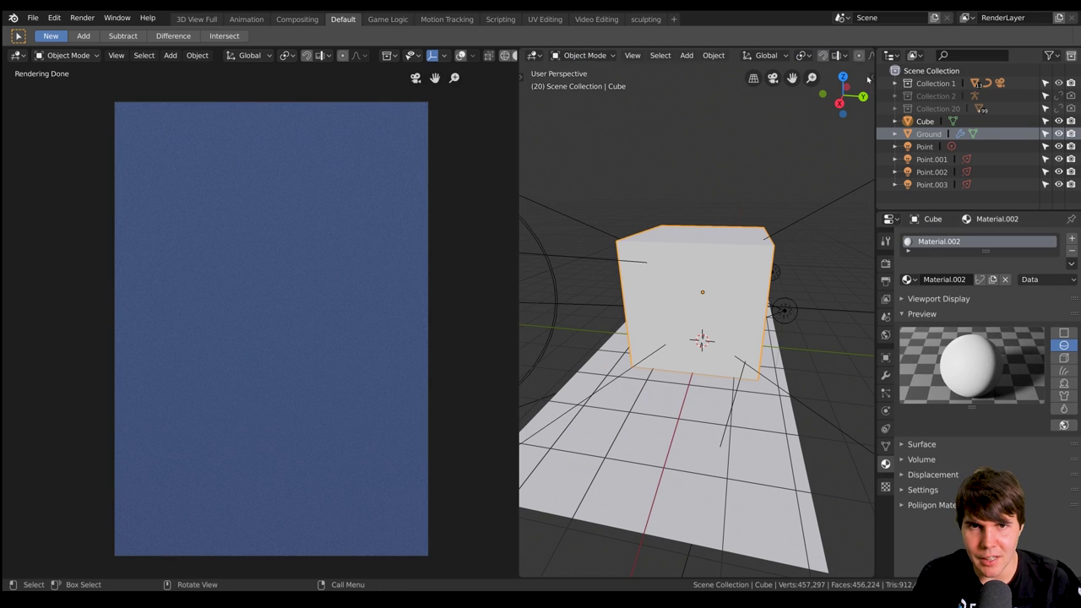
pyautogui.click(533, 55)
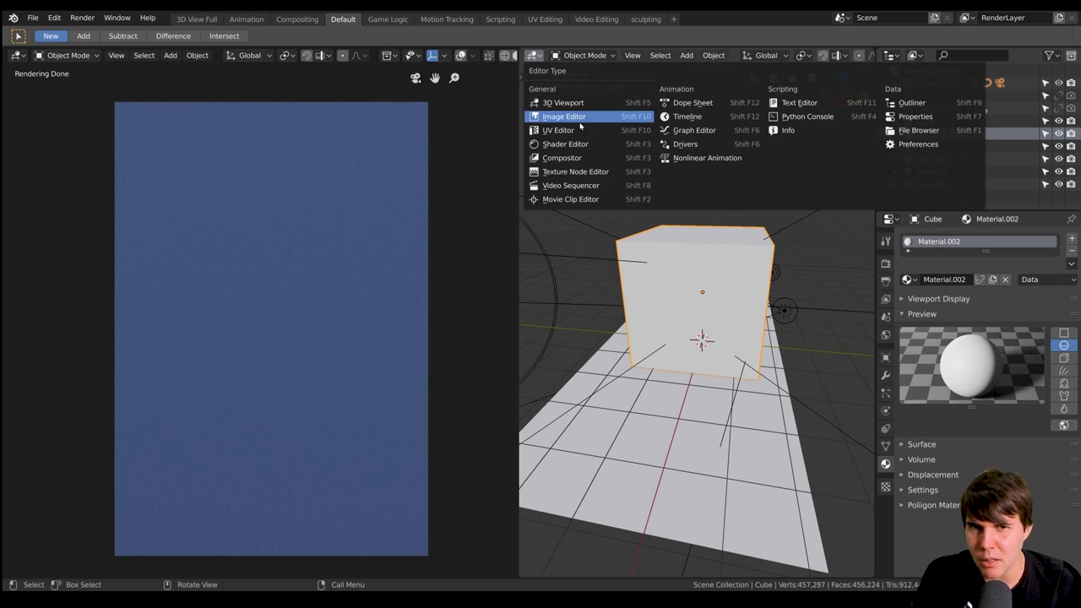
pyautogui.click(565, 144)
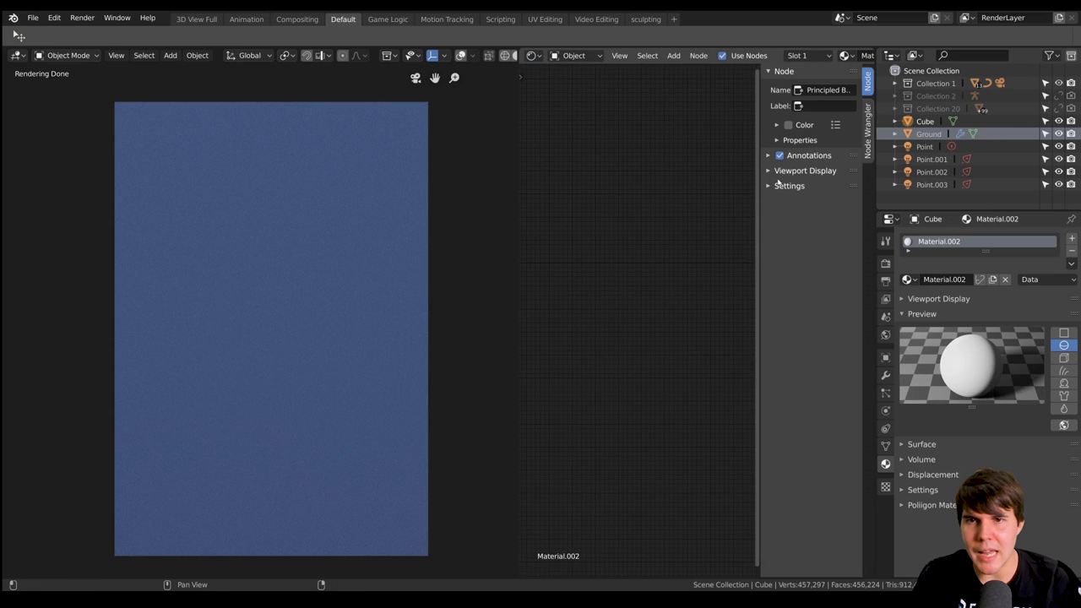
pyautogui.press('n')
pyautogui.press('Home')
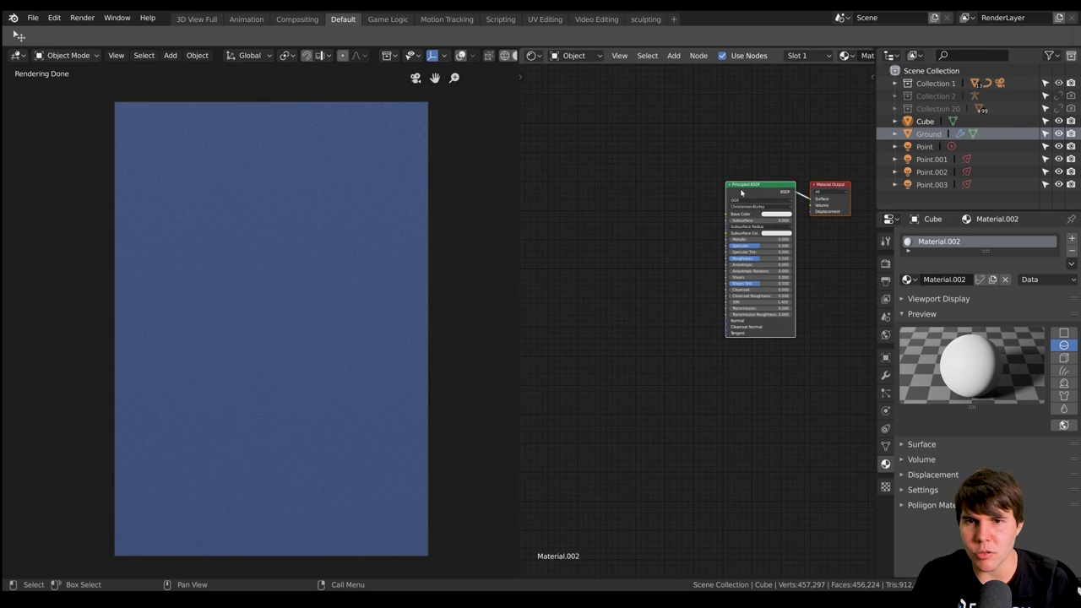
# Replace the cube's Principled BSDF with a Volume Scatter node connected to the Material Output's Volume
pyautogui.press('x')
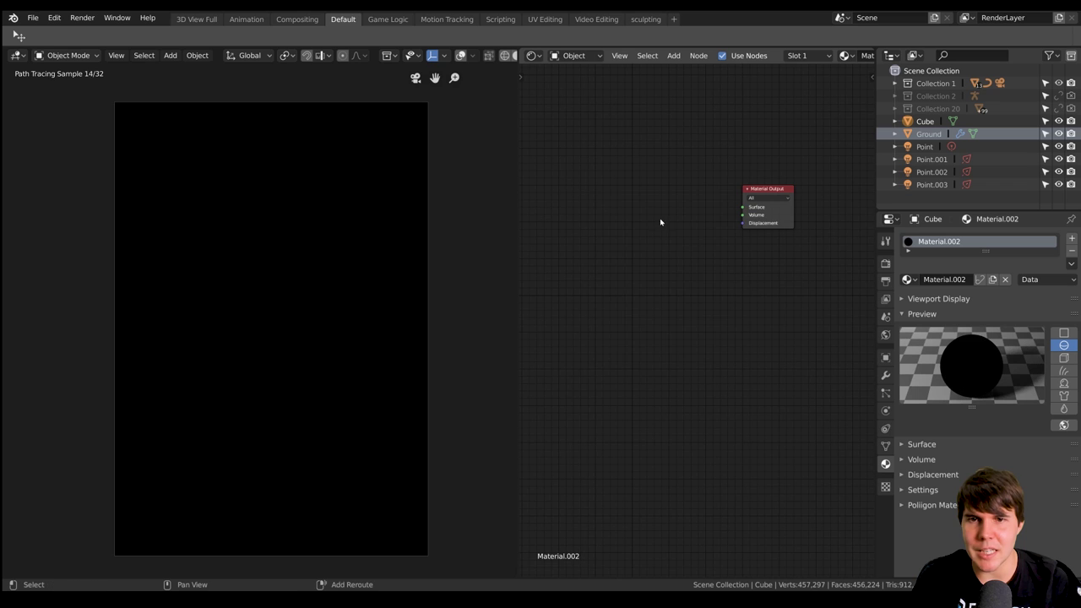
pyautogui.hotkey('shift', 'a')
pyautogui.moveTo(675, 263)
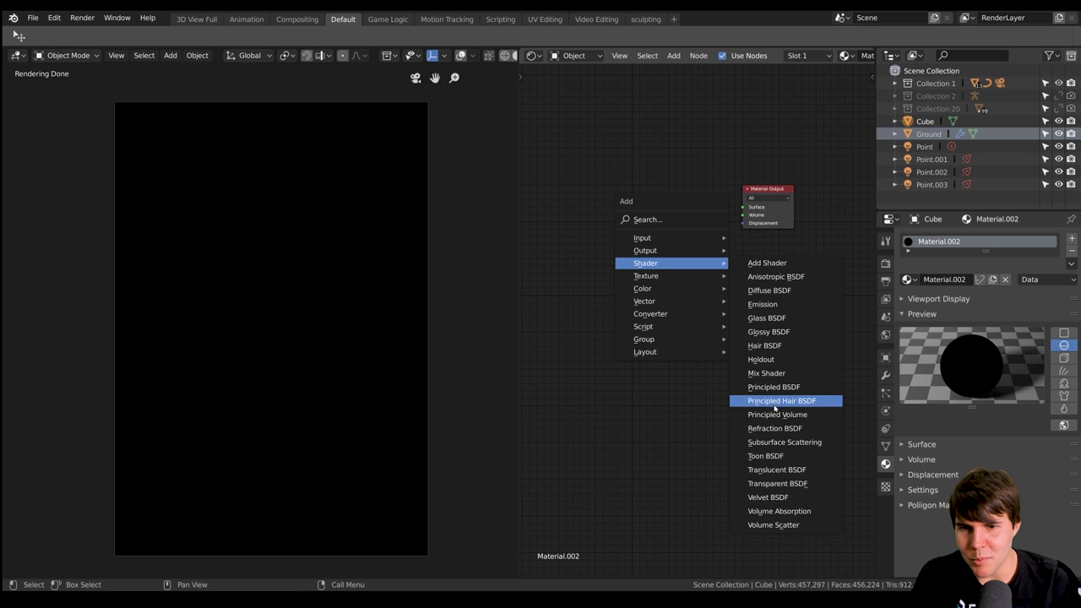
pyautogui.click(773, 524)
pyautogui.click(657, 215)
pyautogui.moveTo(658, 214)
pyautogui.mouseDown()
pyautogui.moveTo(748, 218)
pyautogui.moveTo(694, 226)
pyautogui.mouseUp()
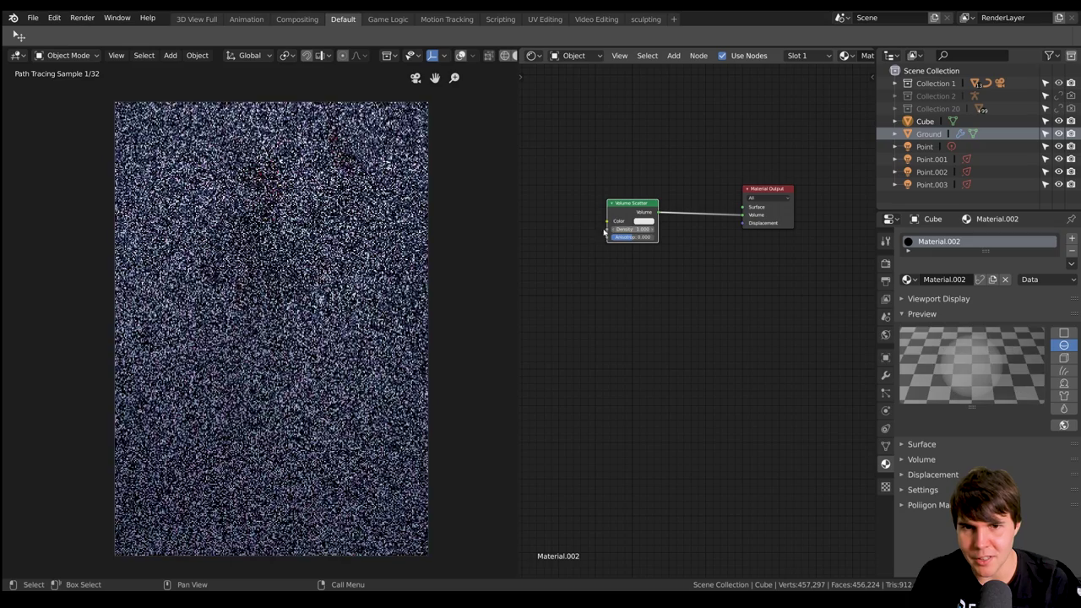
# Set the Volume Scatter density to 0.01 for a thin fog
pyautogui.write('0.01')
pyautogui.press('Return')
pyautogui.click(635, 228)
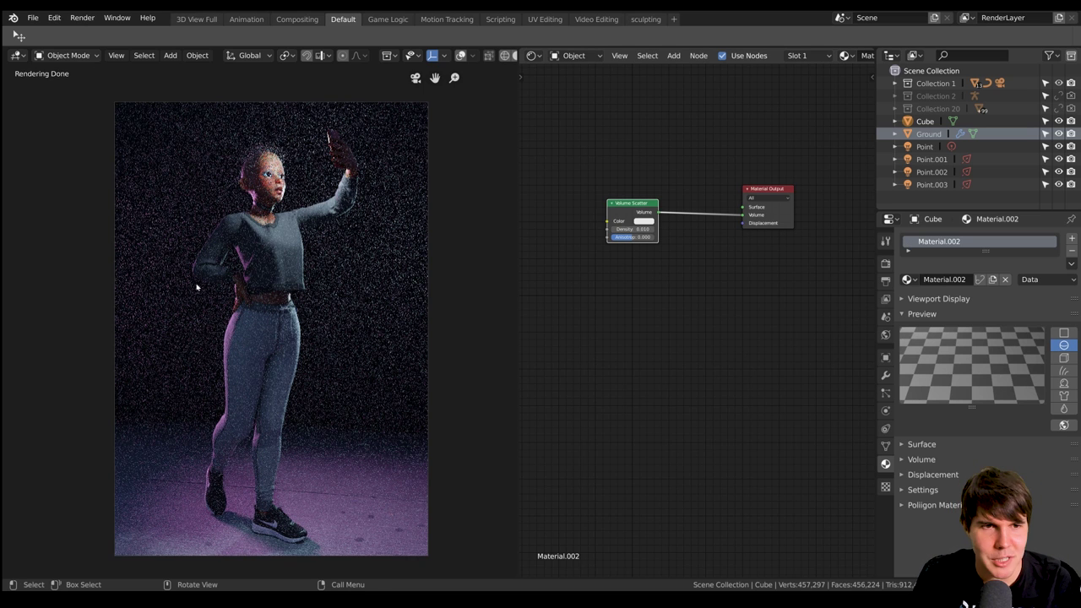
# Switch the rendered viewport to solid shading and bring up the last render result
pyautogui.press('z')
pyautogui.click(386, 268)
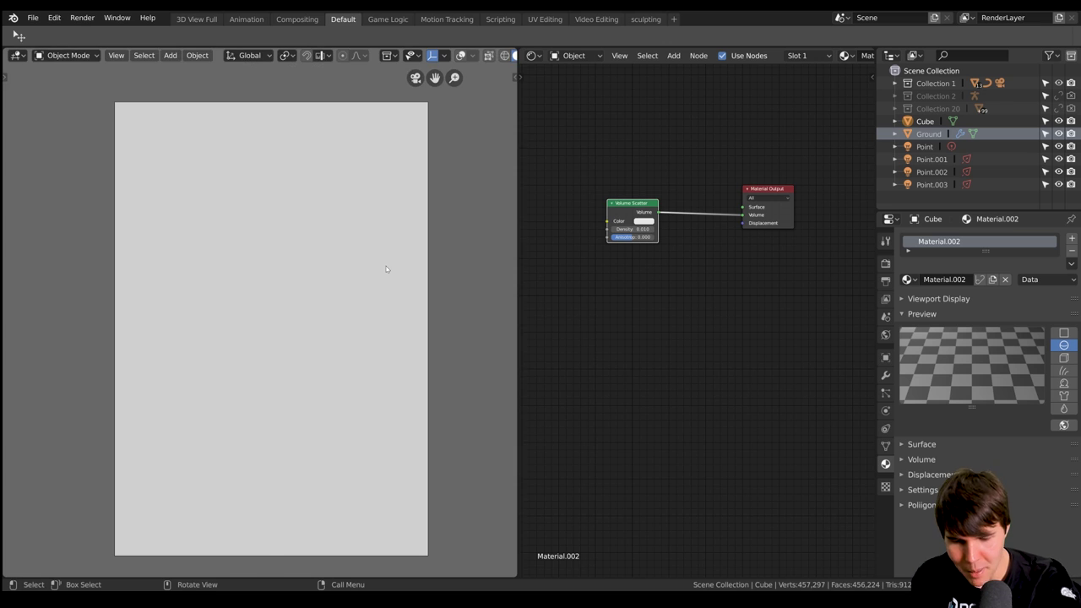
pyautogui.press('F11')
pyautogui.scroll(-1, 392, 279)
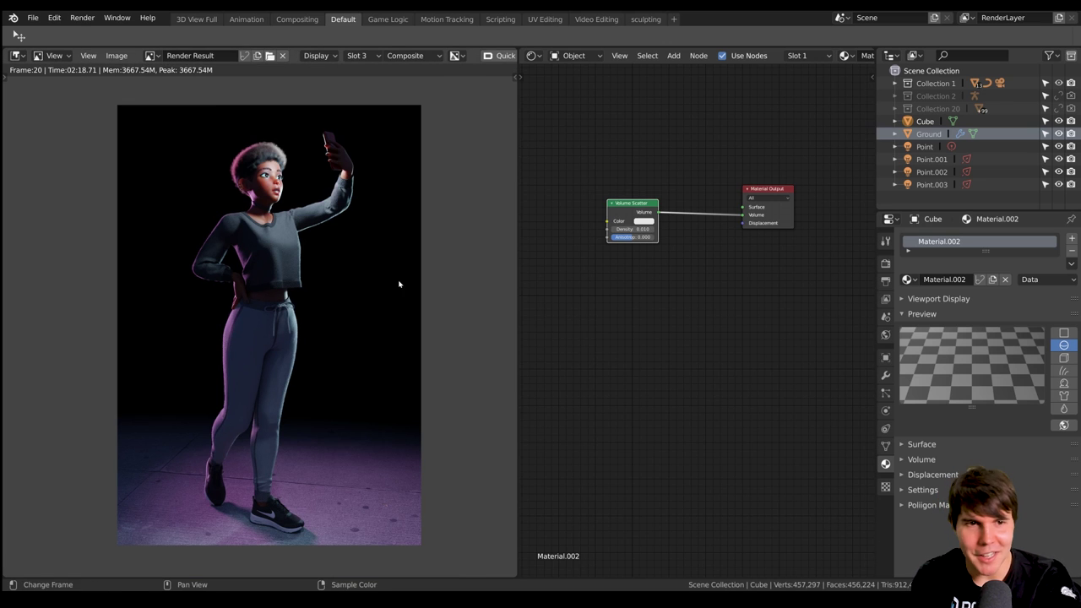
# Turn off the render layer's built-in Denoising and enable the D-NOISE AI Denoiser instead
pyautogui.click(885, 263)
pyautogui.click(885, 281)
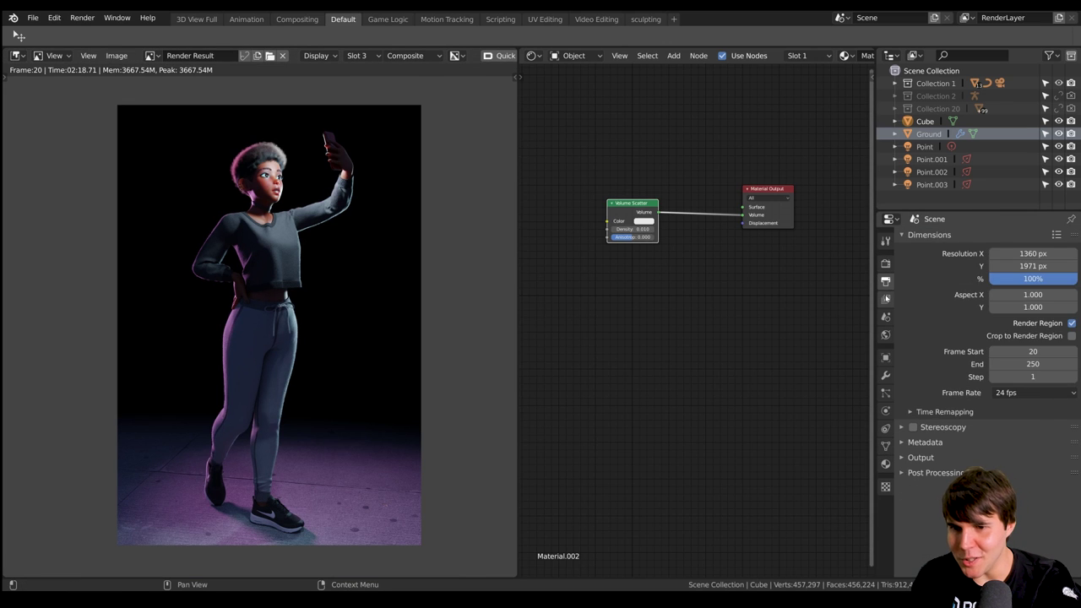
pyautogui.click(885, 298)
pyautogui.click(913, 332)
pyautogui.click(901, 347)
pyautogui.click(913, 347)
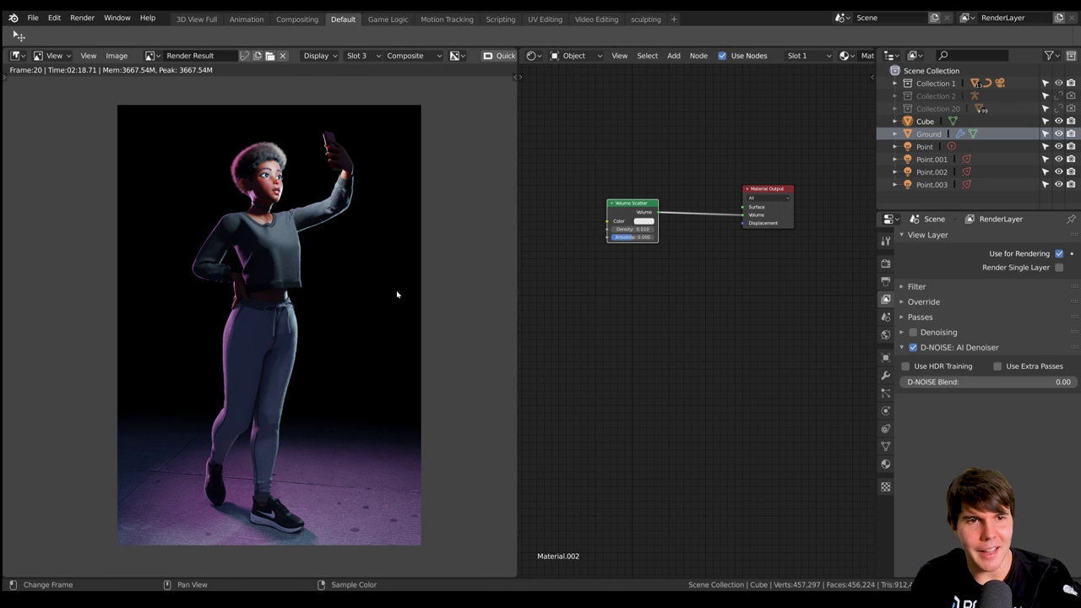
# Render the foggy night scene and inspect the image around the character's face and phone
pyautogui.press('F12')
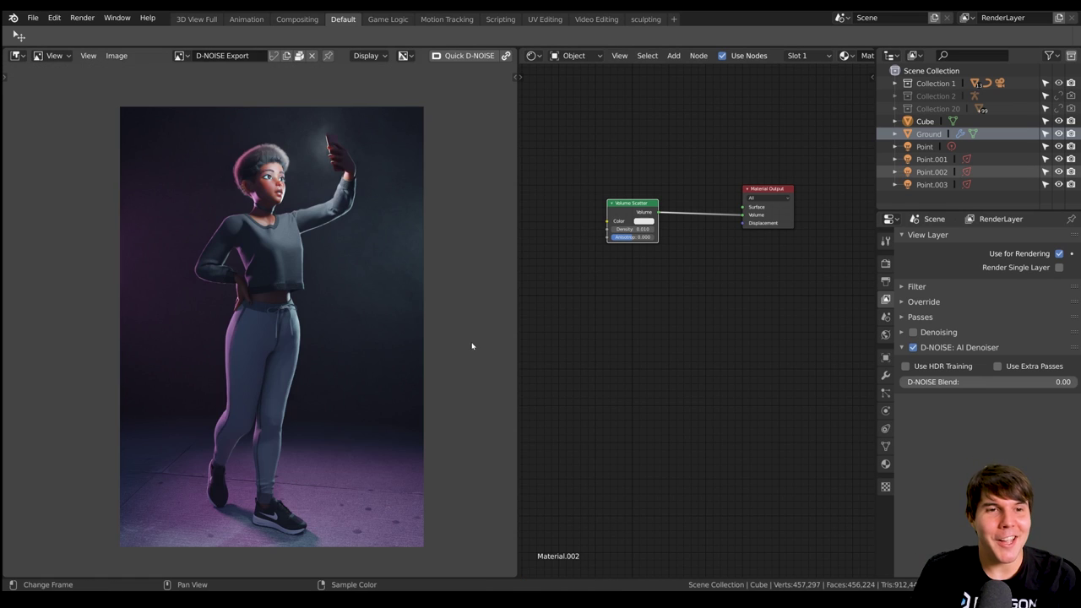
pyautogui.scroll(1, 384, 318)
pyautogui.scroll(-3, 390, 224)
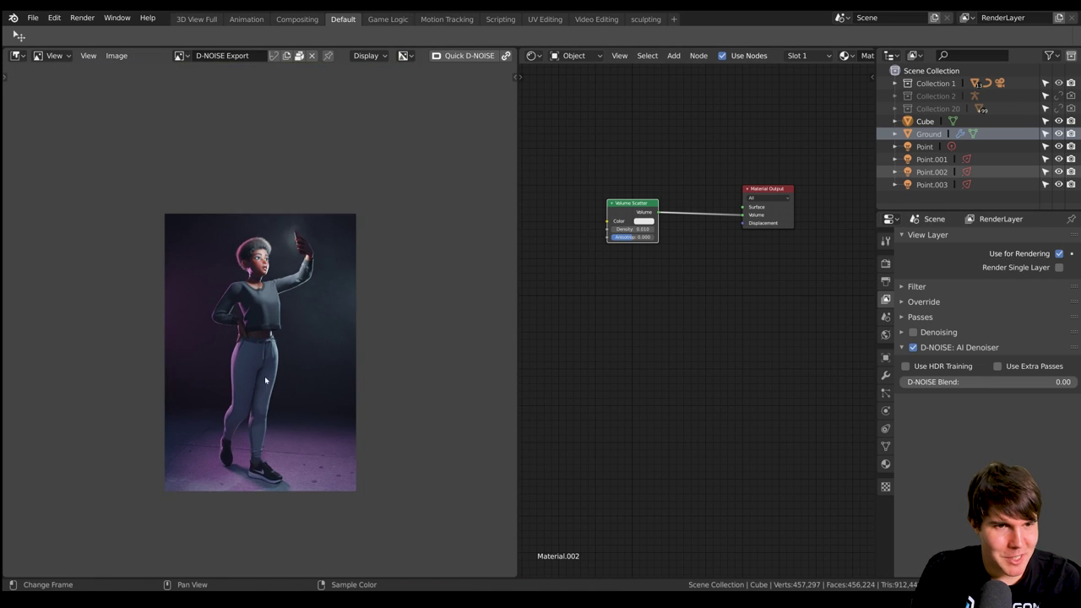
pyautogui.scroll(2, 351, 353)
pyautogui.scroll(2, 248, 343)
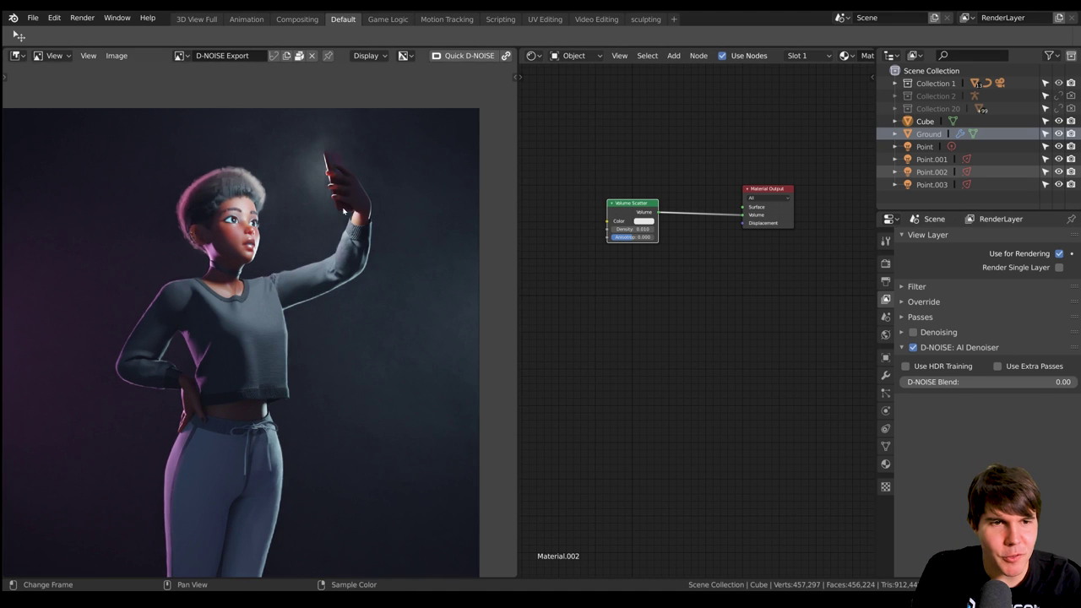
# Examine the denoised foggy render, checking the face, hair and phone glow up close as well as the full-figure composition
pyautogui.scroll(2, 266, 261)
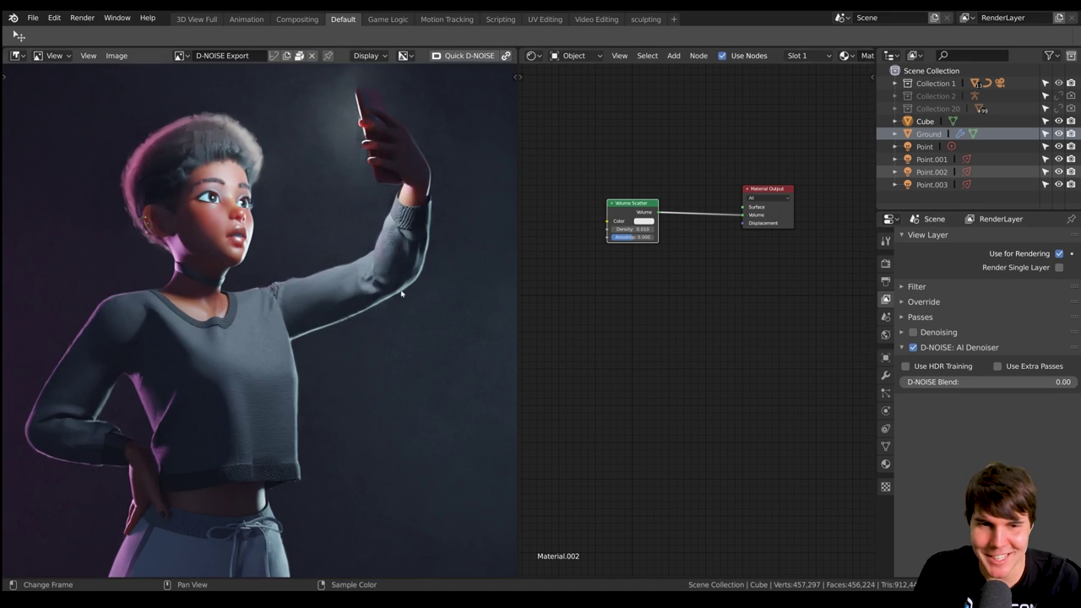
pyautogui.scroll(3, 151, 151)
pyautogui.scroll(-6, 336, 307)
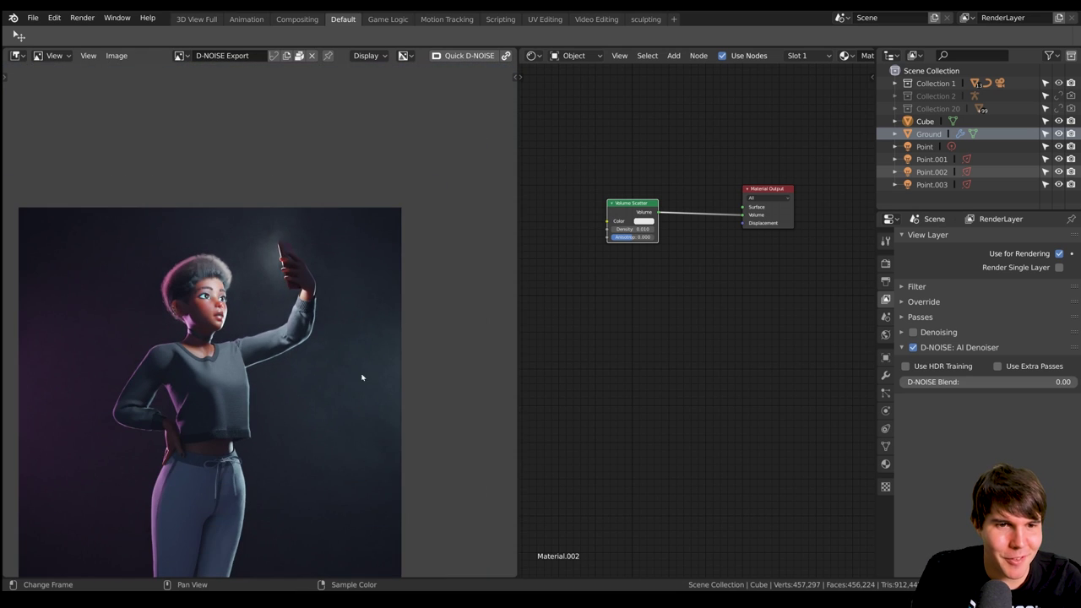
pyautogui.scroll(3, 349, 347)
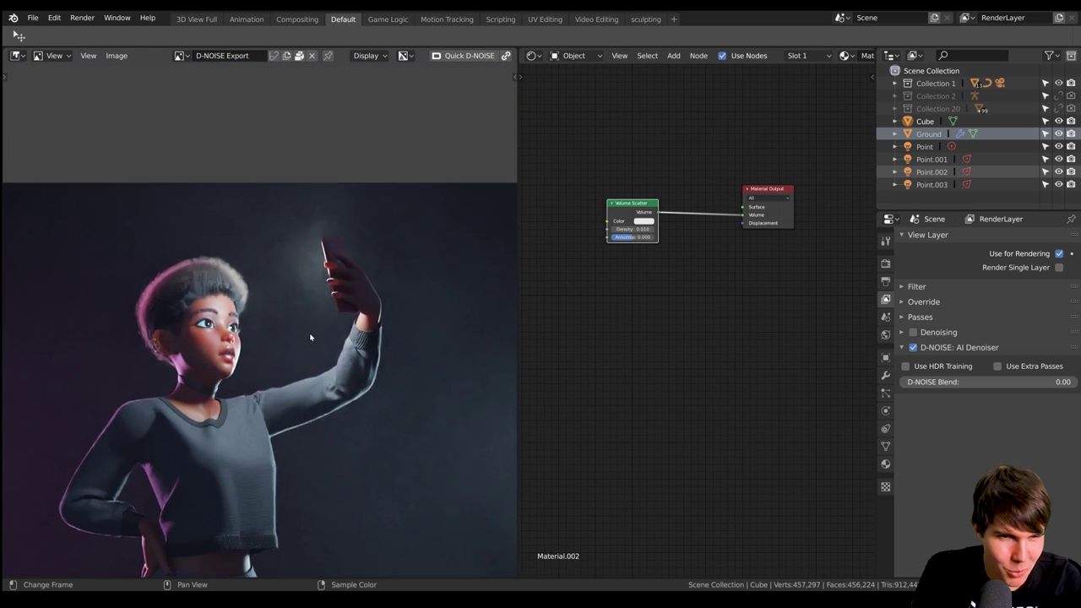
pyautogui.scroll(4, 310, 337)
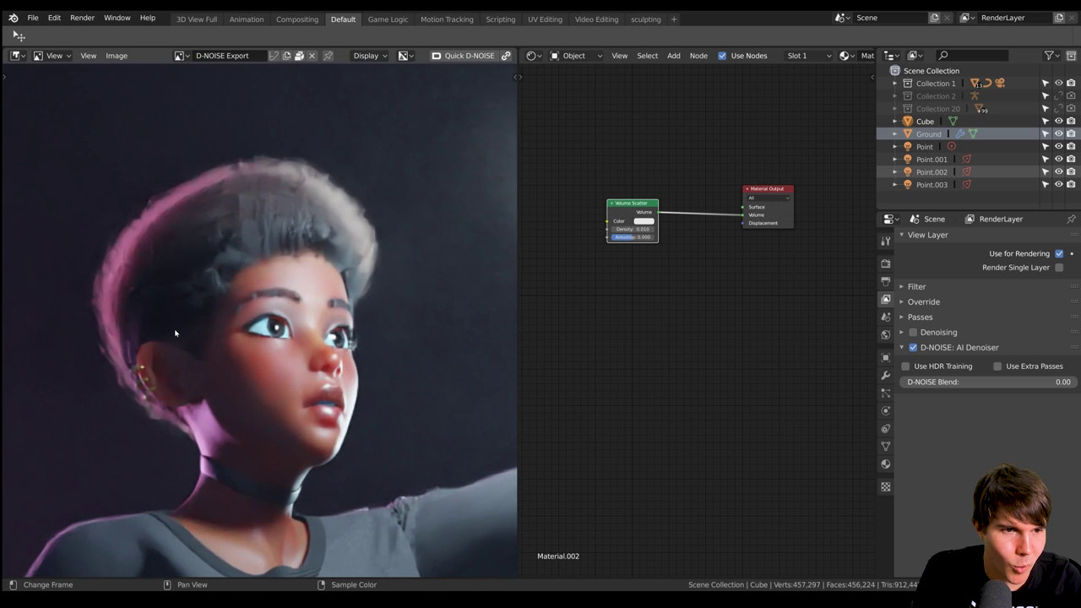
pyautogui.scroll(-6, 170, 328)
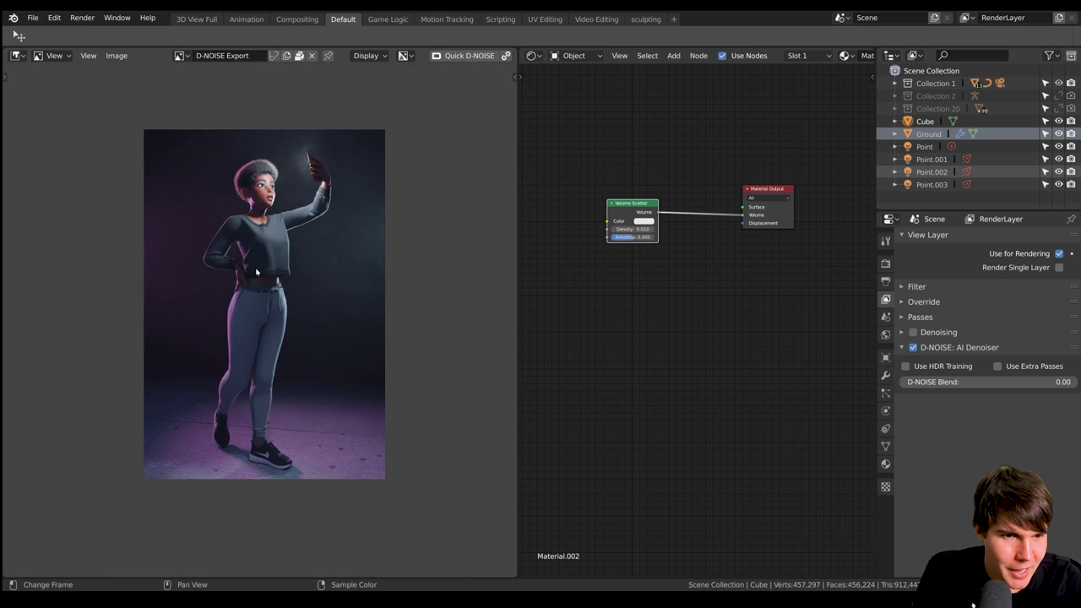
pyautogui.scroll(3, 256, 272)
pyautogui.scroll(-2, 313, 284)
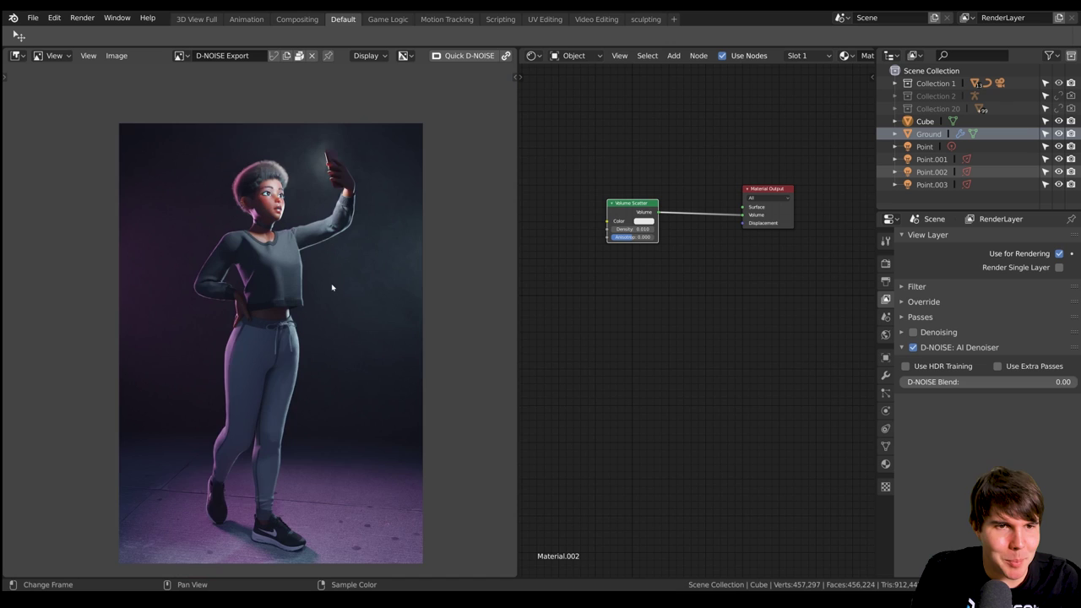
pyautogui.scroll(-1, 331, 287)
pyautogui.scroll(2, 335, 261)
pyautogui.scroll(-1, 330, 246)
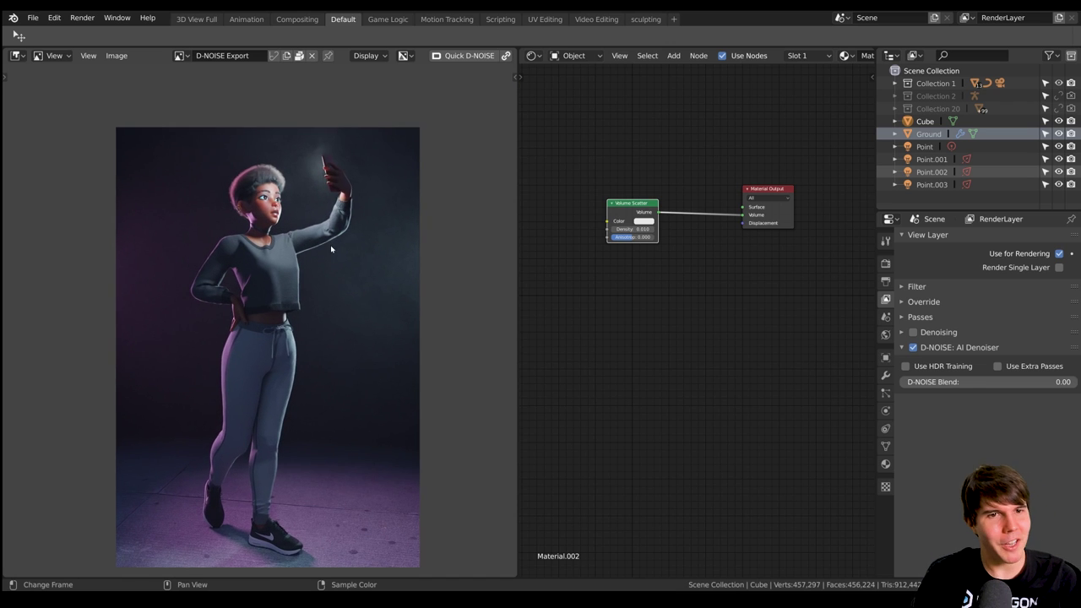
pyautogui.moveTo(331, 250); pyautogui.dragTo(326, 221, button='middle')
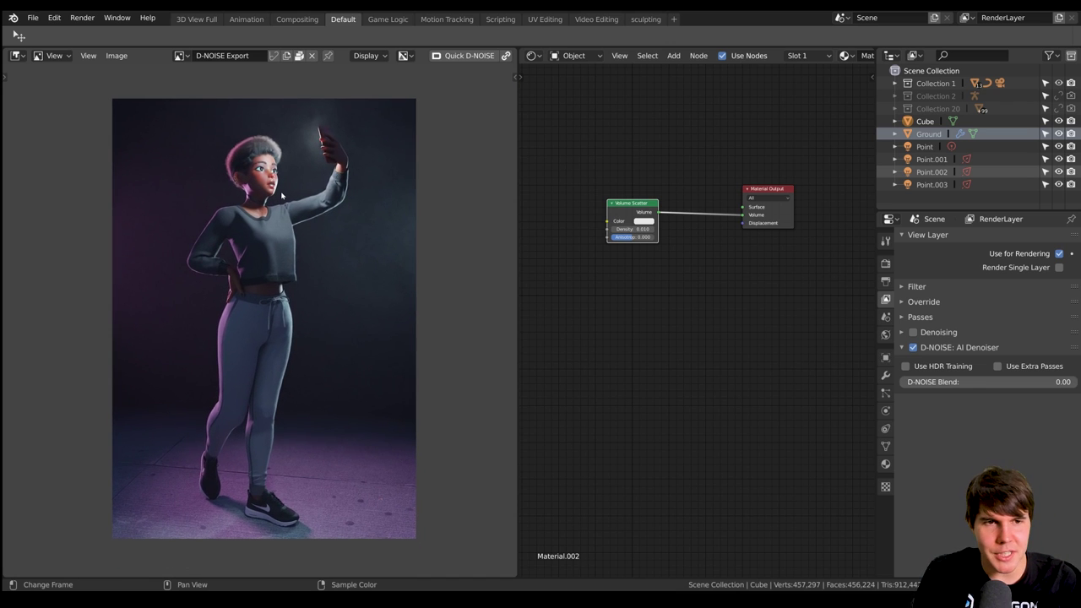
# Switch to Photoshop and examine the character in mine3.png, the version with the plain black background
pyautogui.hotkey('shift', 'F5')
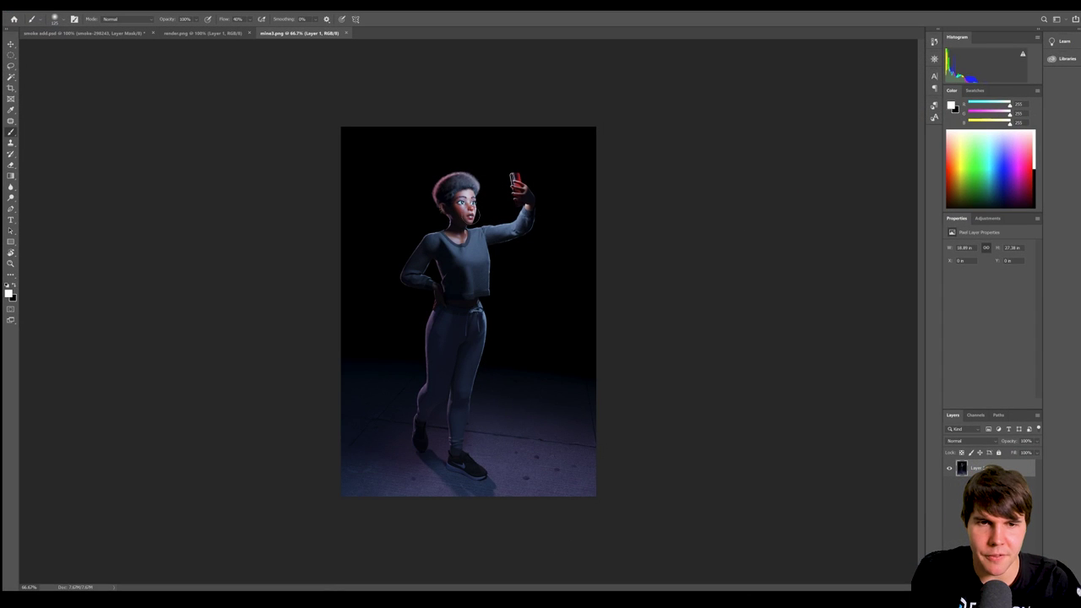
pyautogui.keyDown('alt'); pyautogui.scroll(3, 478, 221); pyautogui.keyUp('alt')
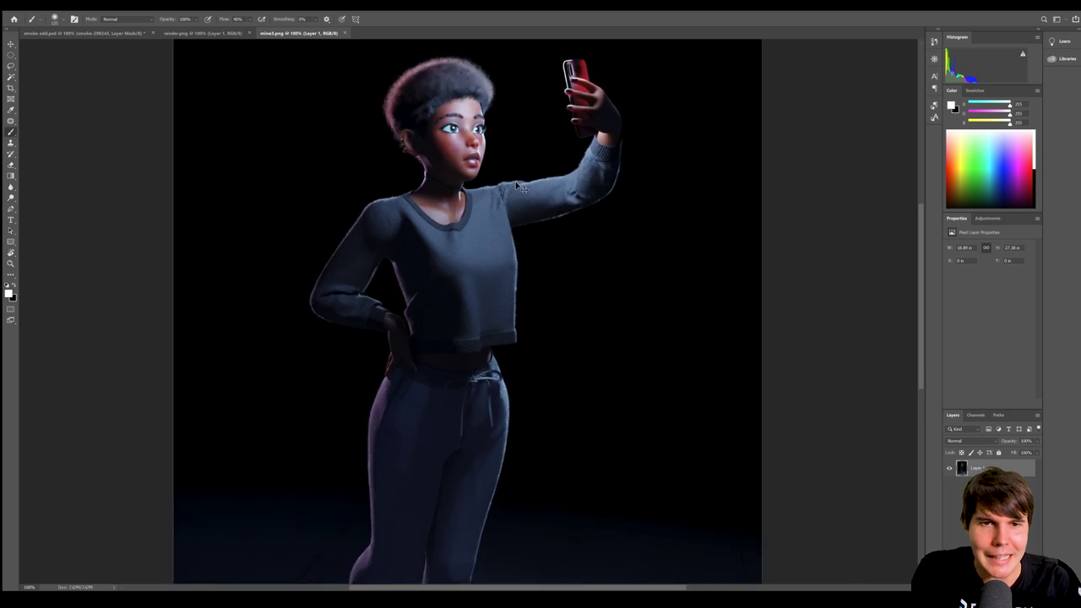
pyautogui.keyDown('alt'); pyautogui.scroll(-3, 545, 216); pyautogui.keyUp('alt')
# Return to Blender to show the Render Result, and compare it with the full figure in mine3.png in Photoshop
pyautogui.hotkey('alt', 'Tab')
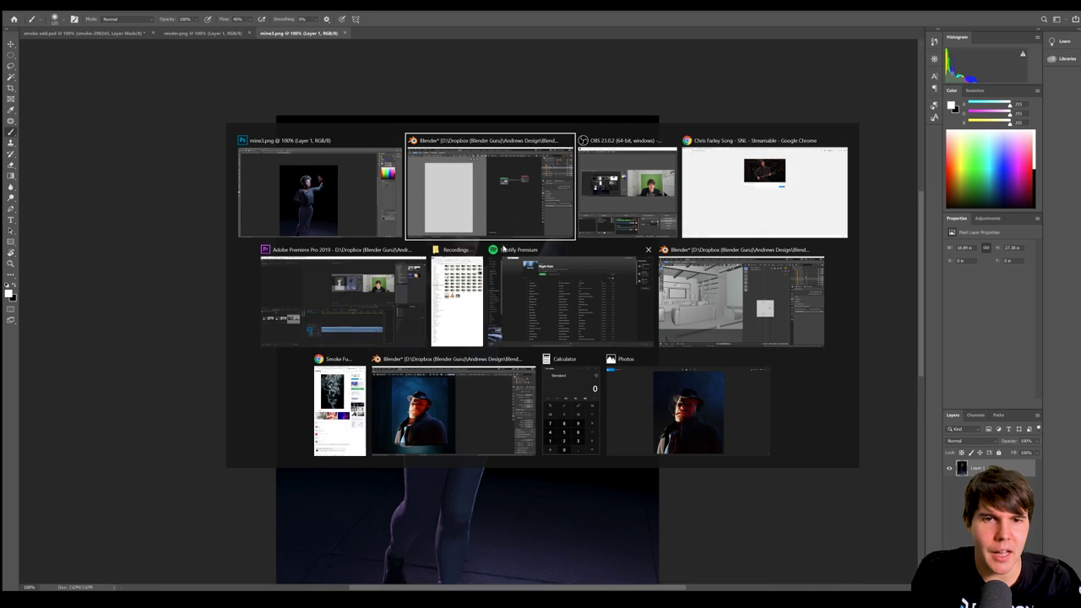
pyautogui.press('F11')
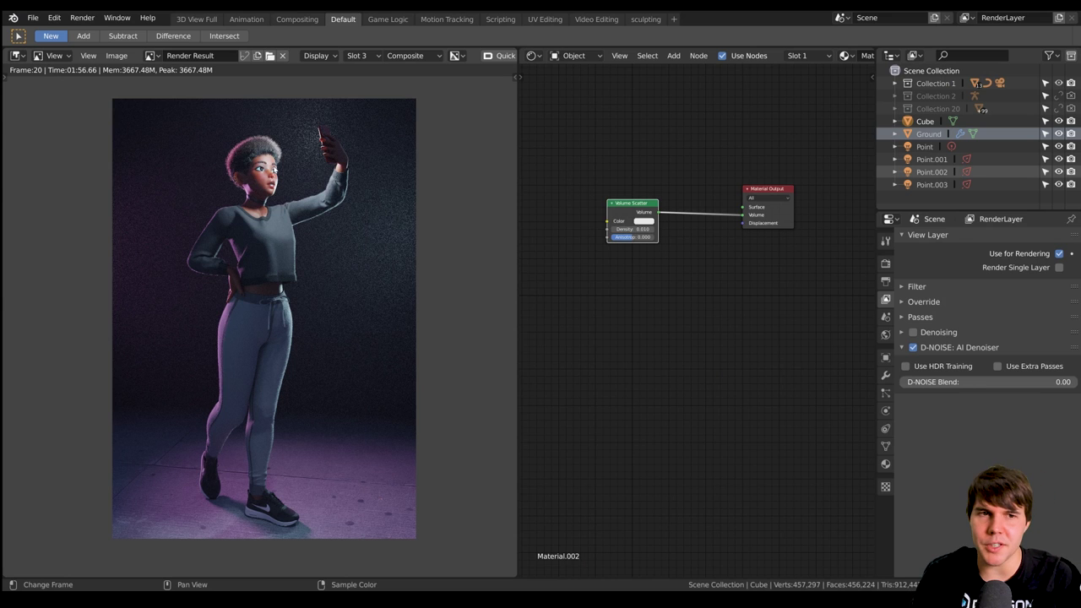
pyautogui.hotkey('alt', 'Tab')
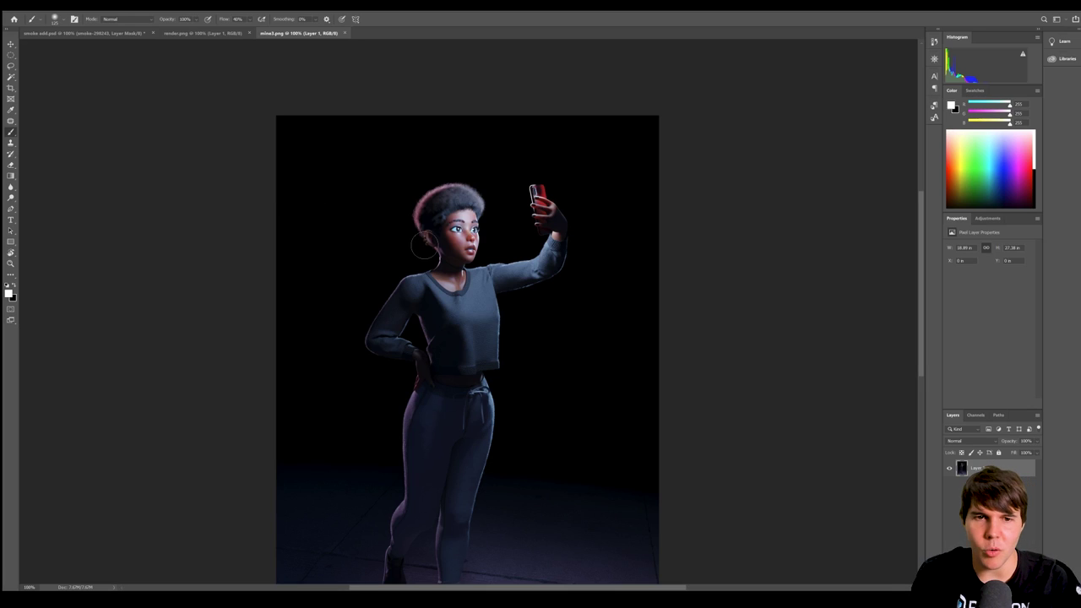
pyautogui.scroll(-5, 424, 244)
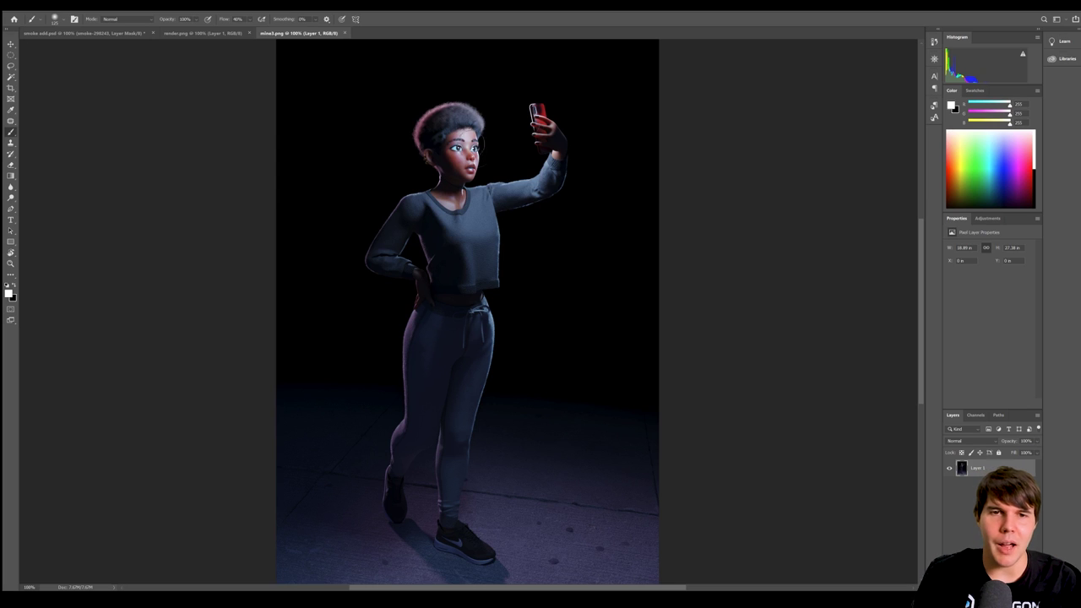